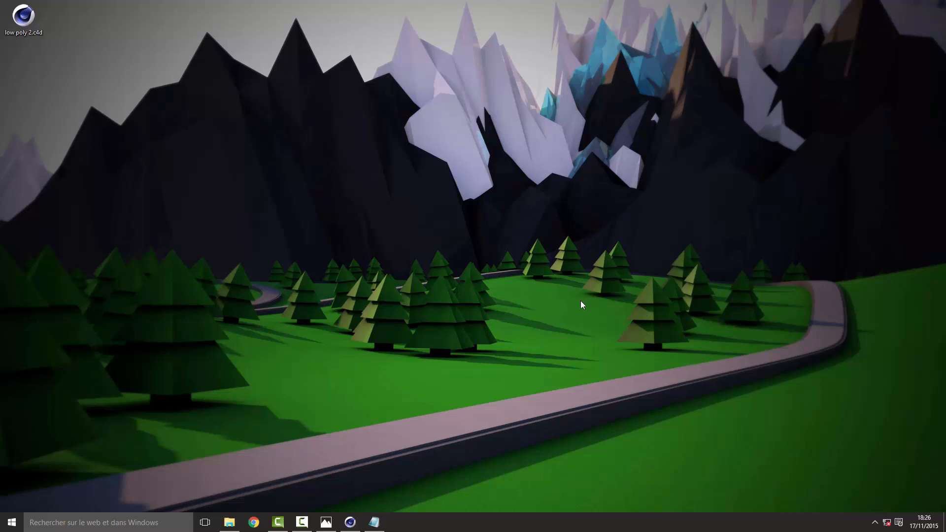
Step: Examine the low-poly landscape render TEST1 LP2_0001.png in Photos, and close the viewer
right_click(494, 298)
click(729, 274)
drag(438, 342, 645, 381)
click(325, 522)
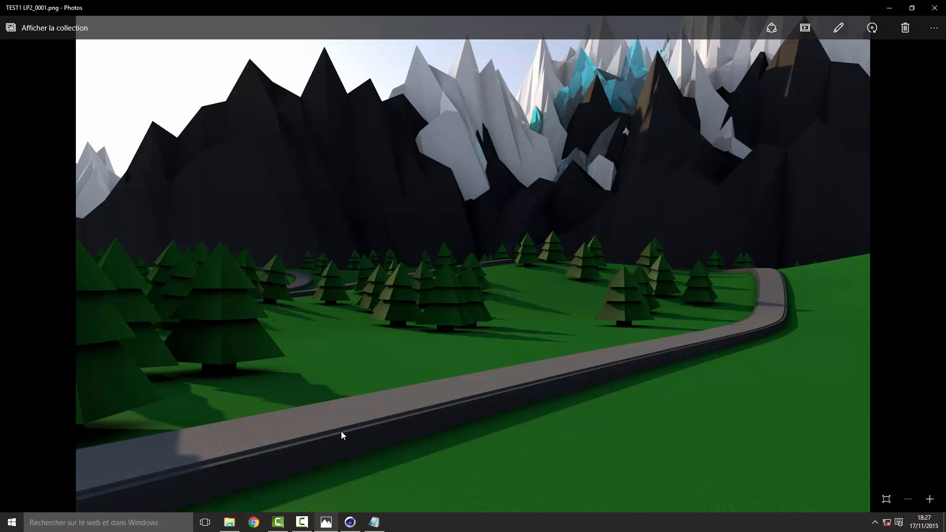
drag(599, 3, 714, 99)
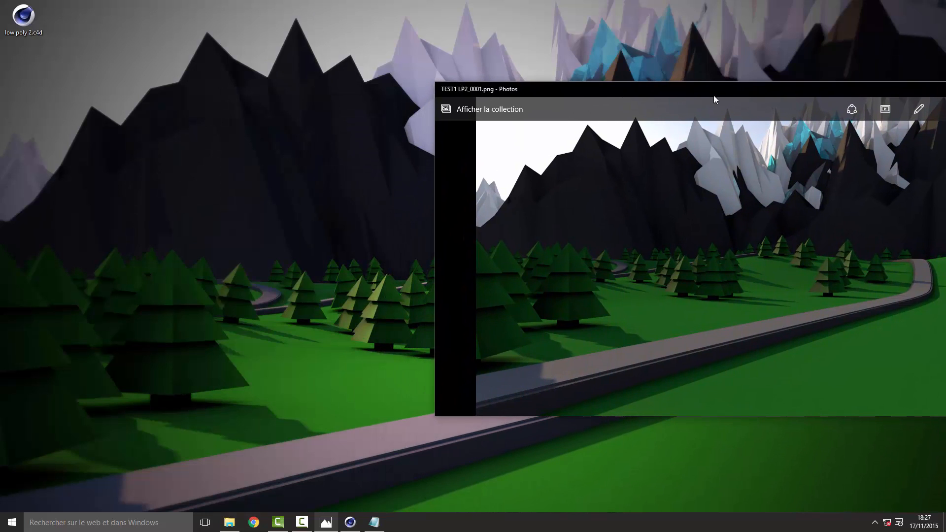
drag(283, 338, 305, 323)
drag(621, 96, 269, 112)
click(682, 108)
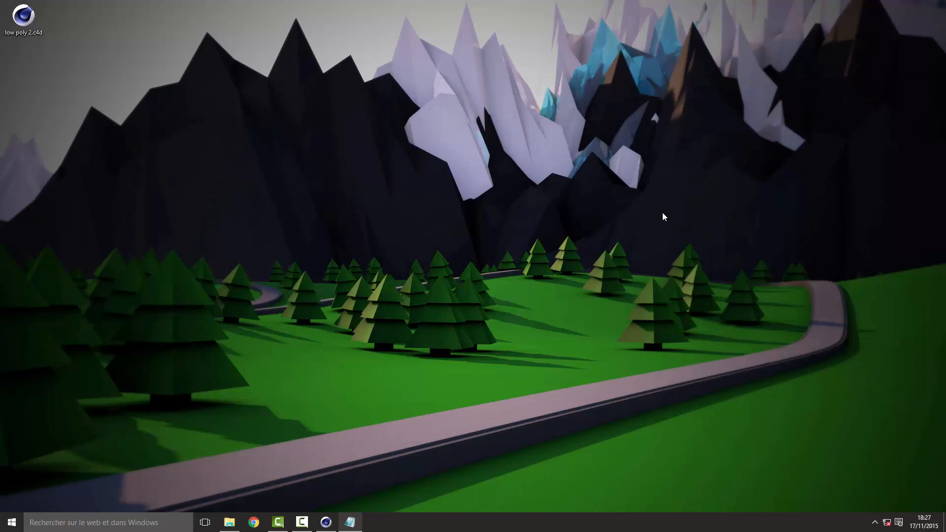
Step: Switch to Cinema 4D, add a plane (Plan) to the empty scene and convert it to an editable polygon object
click(326, 522)
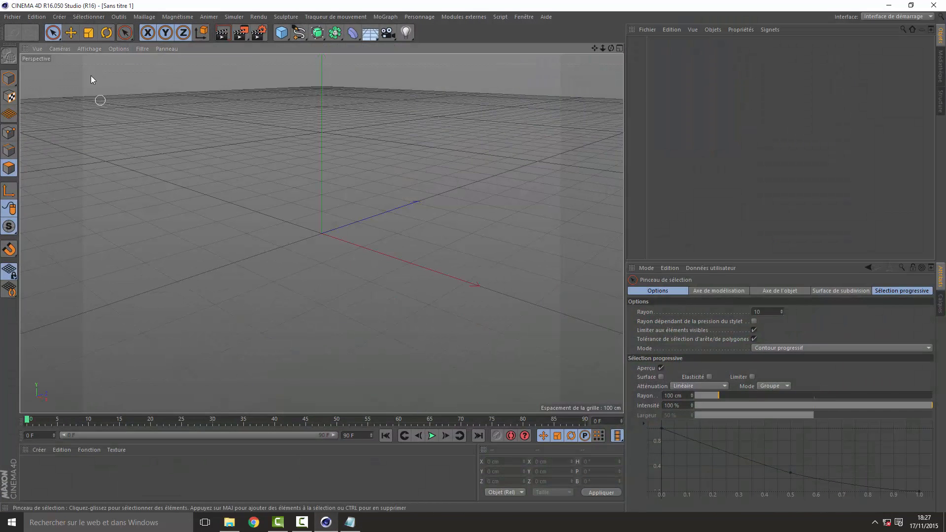
click(71, 32)
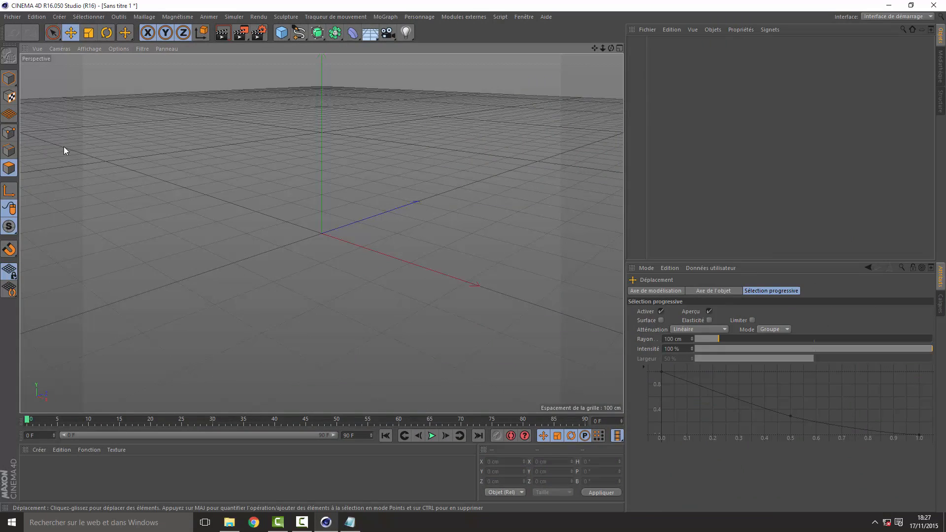
click(9, 78)
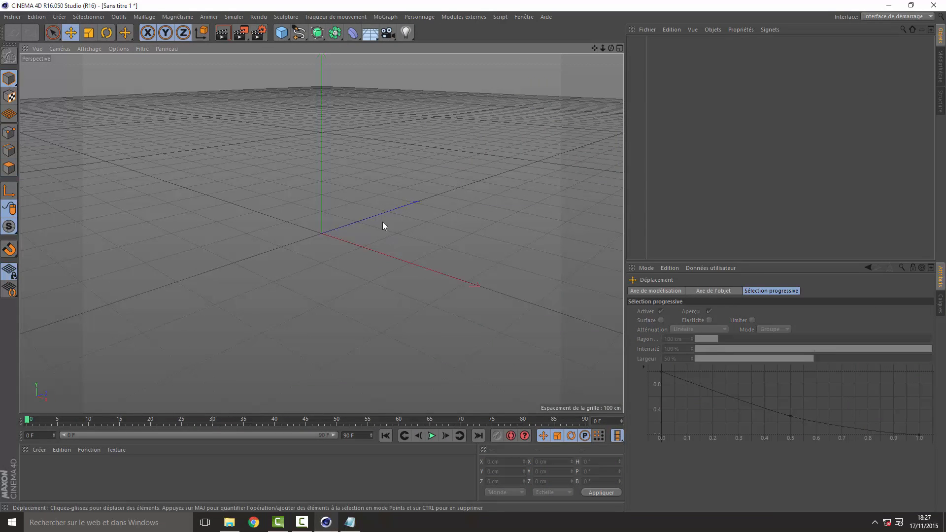
click(282, 33)
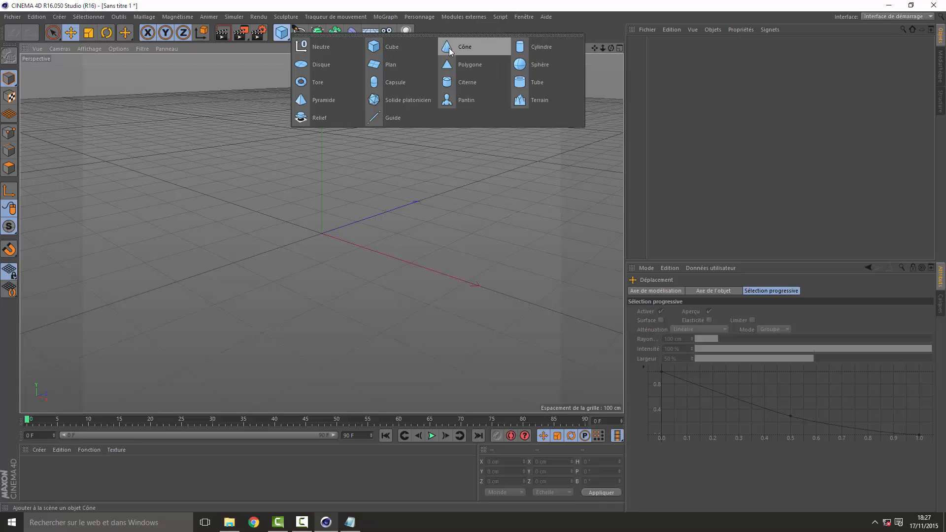
click(389, 64)
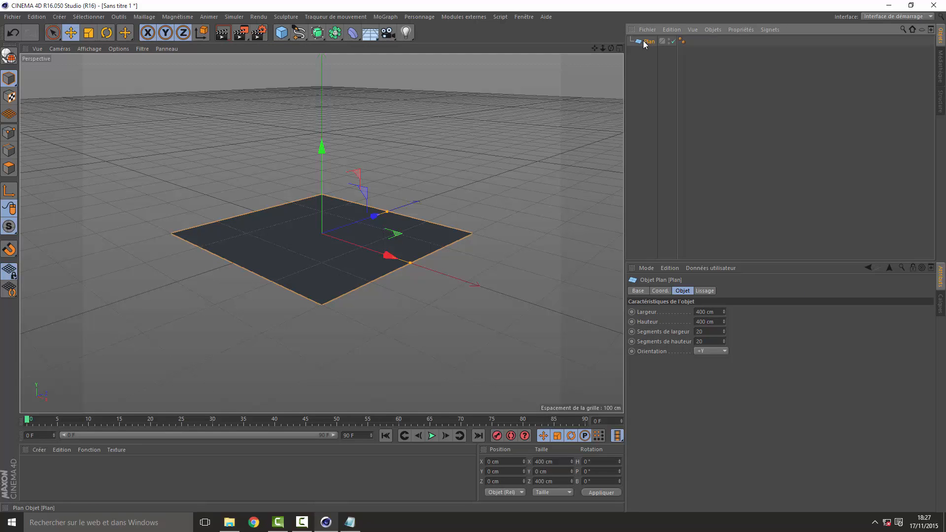
key(c)
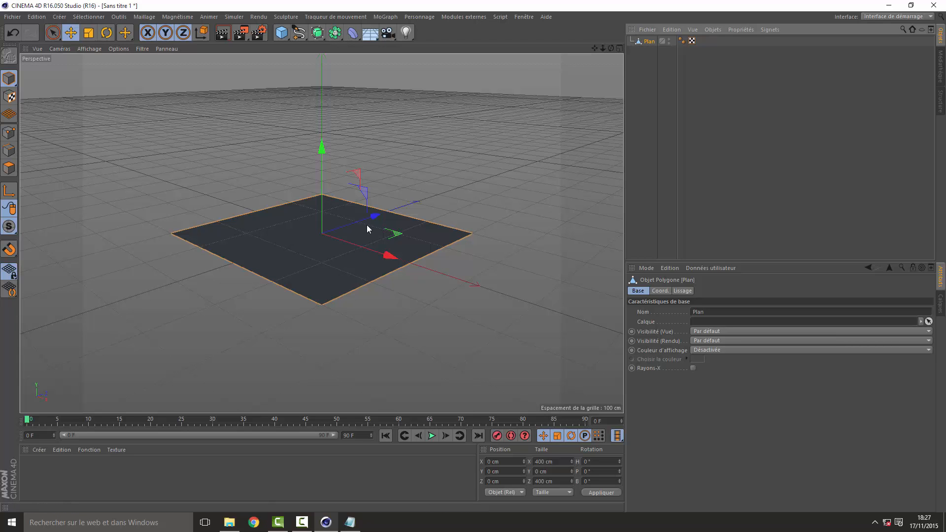
Step: Move the plane about 37 cm along the Z axis and deselect it
mouse_move(375, 217)
mouse_down()
mouse_move(359, 220)
mouse_move(387, 207)
mouse_move(374, 209)
mouse_up()
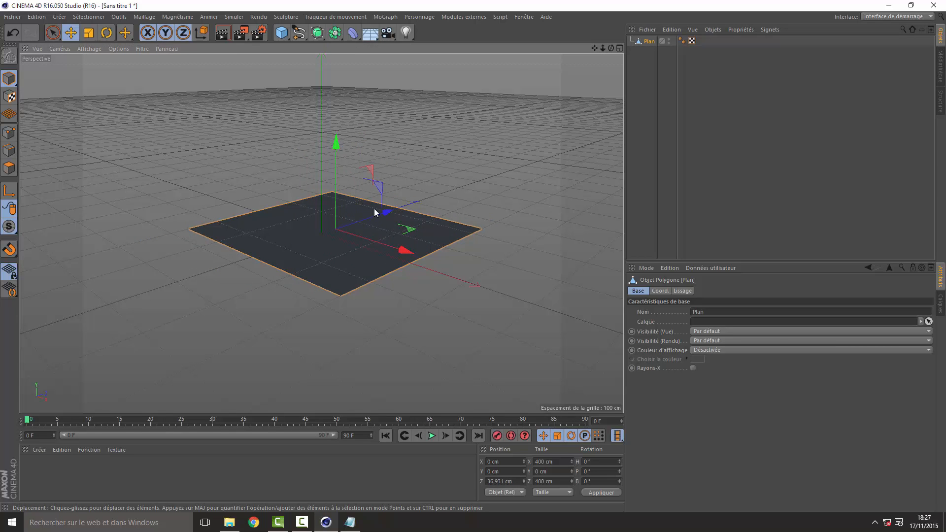
scroll(388, 211, up, 3)
scroll(388, 211, up, 2)
drag(596, 51, 703, 1)
right_drag(596, 52, 547, 65)
drag(597, 51, 584, 57)
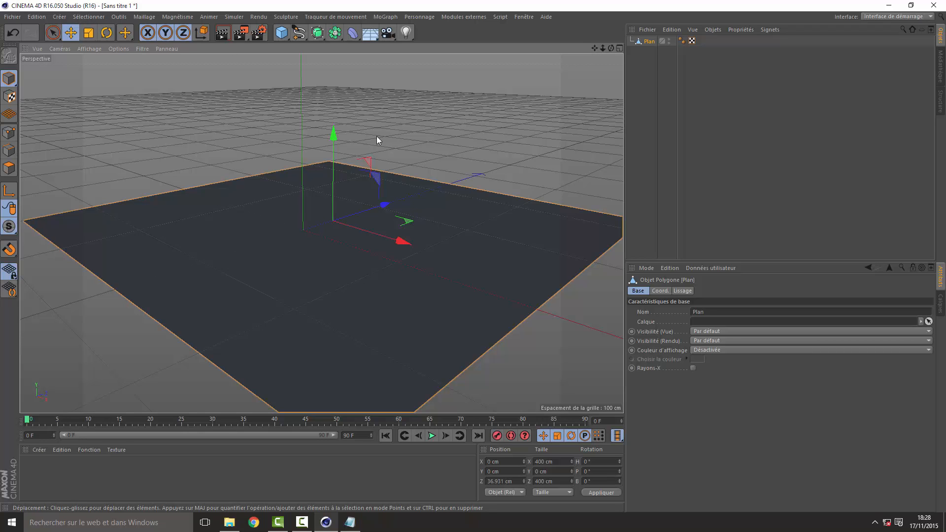
click(656, 131)
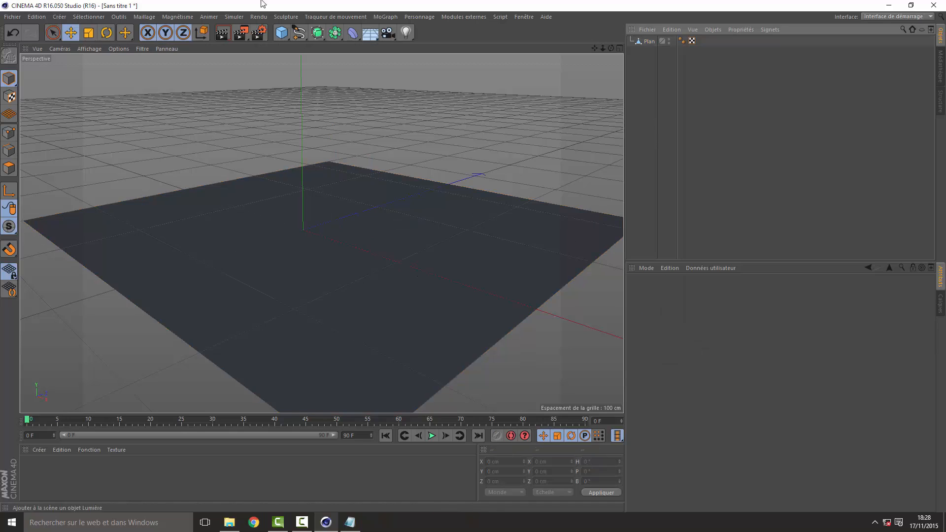
Step: Activate the selection brush (Pinceau de sélection) in polygon mode
click(53, 33)
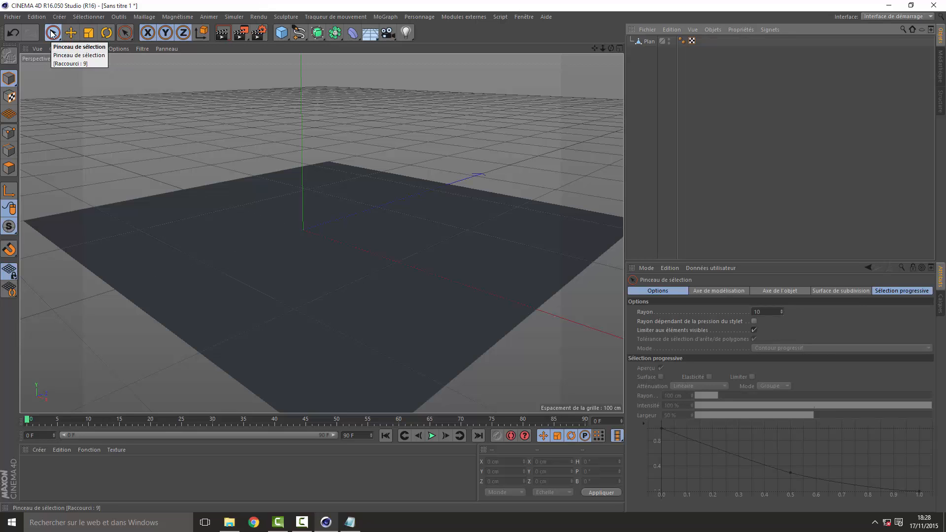
click(9, 170)
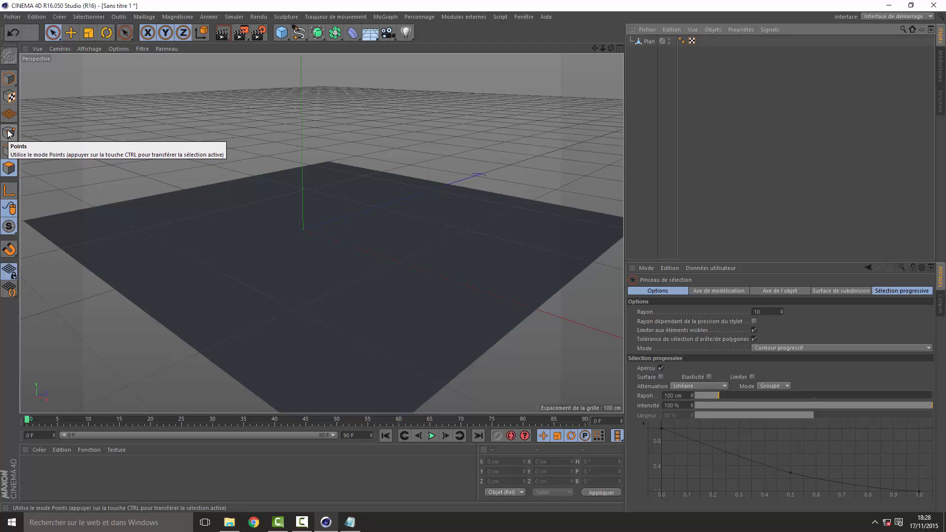
click(10, 134)
click(10, 156)
click(9, 171)
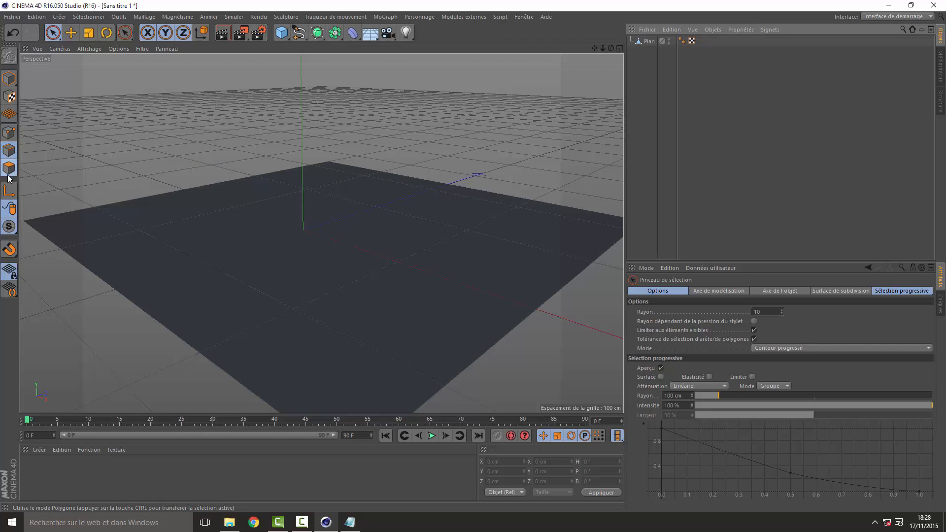
Step: Set the selection brush's mode to Normal, and switch it back to Contour progressif
click(791, 348)
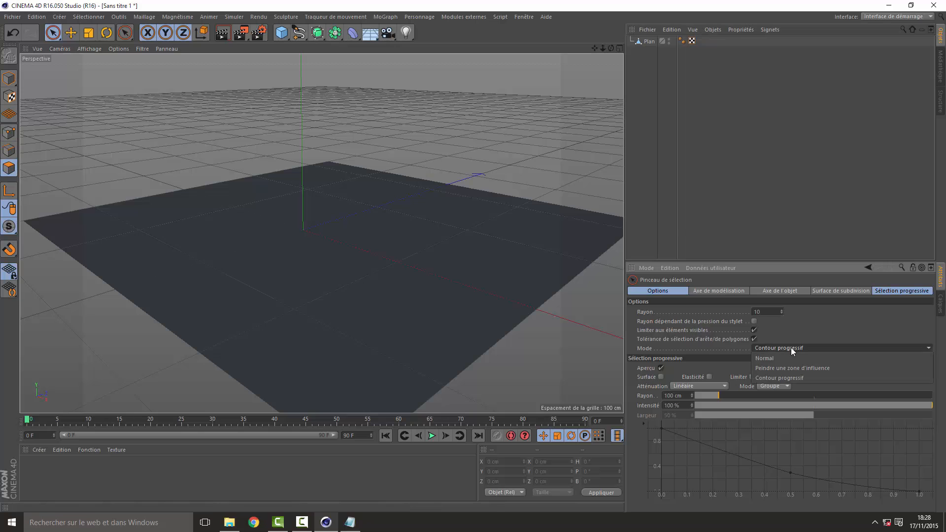
click(783, 359)
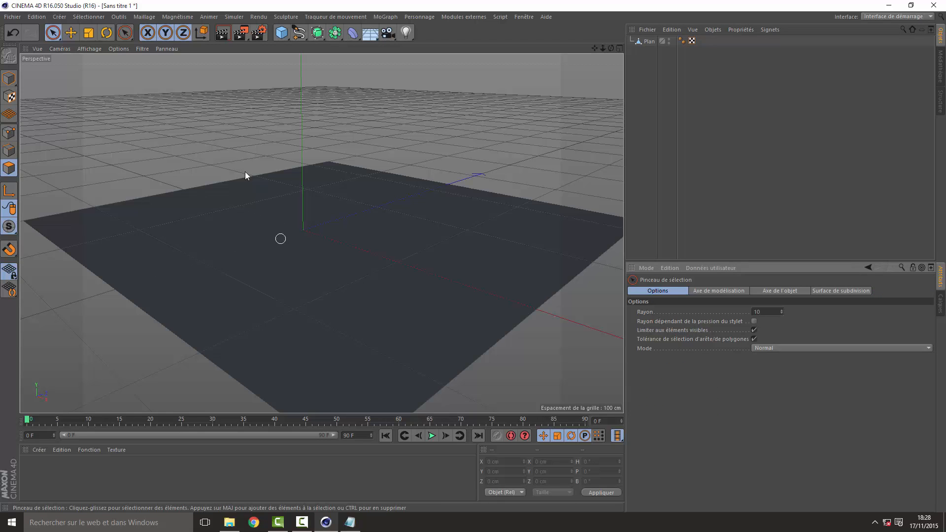
click(775, 350)
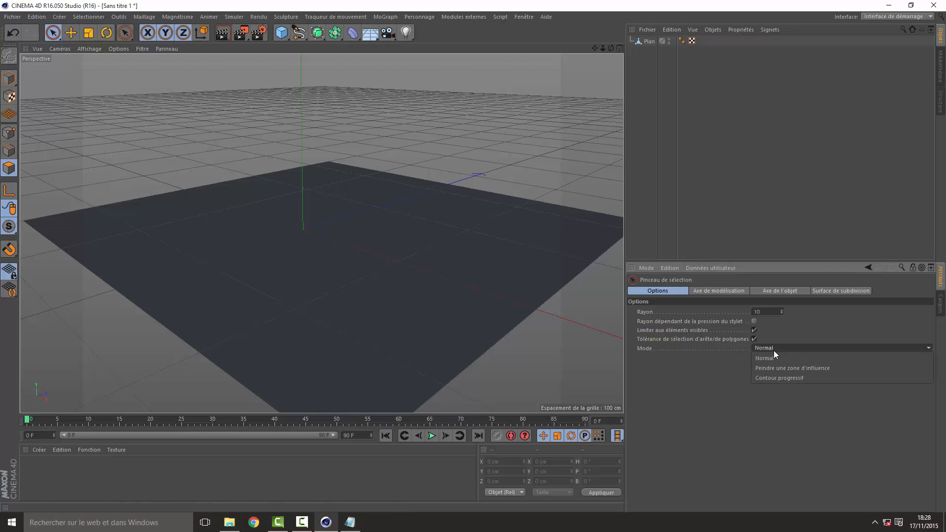
click(785, 378)
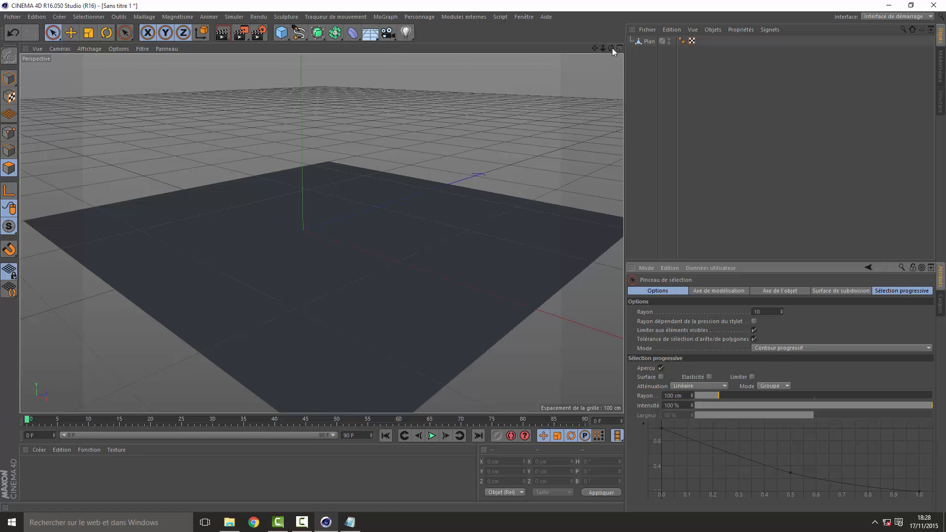
Step: In the top view, brush-select the plane's polygons in several large areas, leaving an irregular winding band between them unselected
mouse_move(611, 48)
mouse_down()
mouse_move(321, 233)
mouse_move(334, 177)
mouse_up()
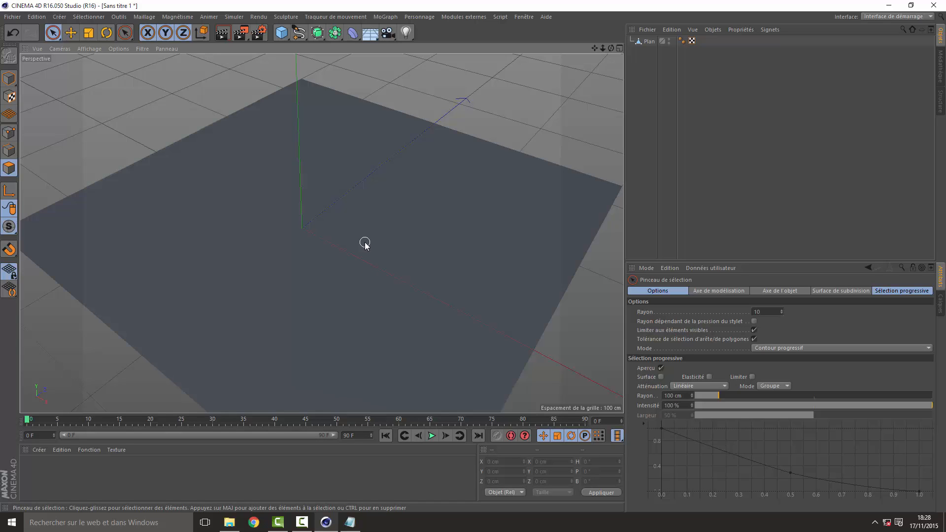
key(F2)
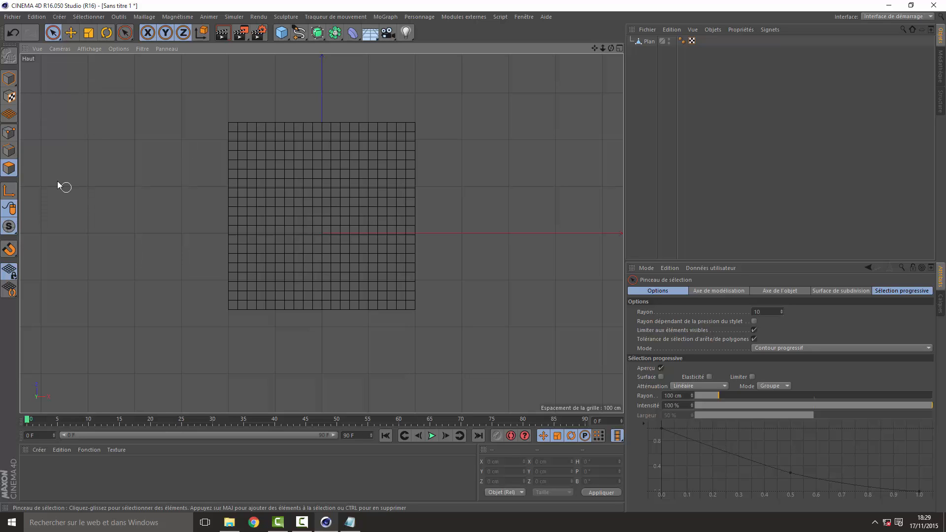
click(14, 154)
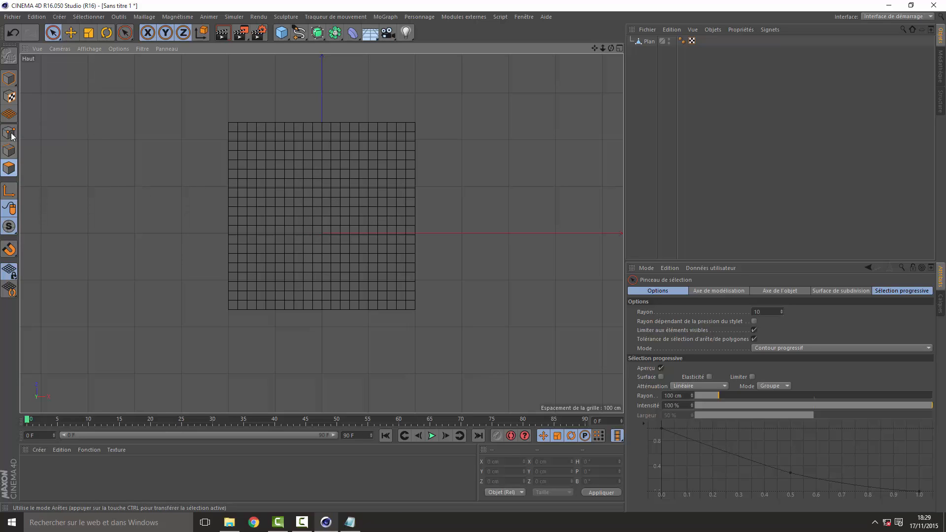
click(9, 114)
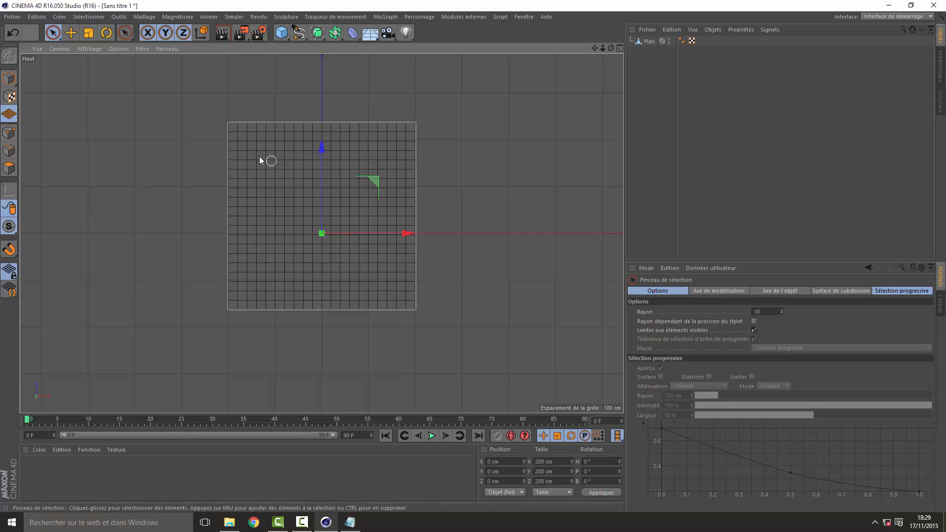
click(9, 169)
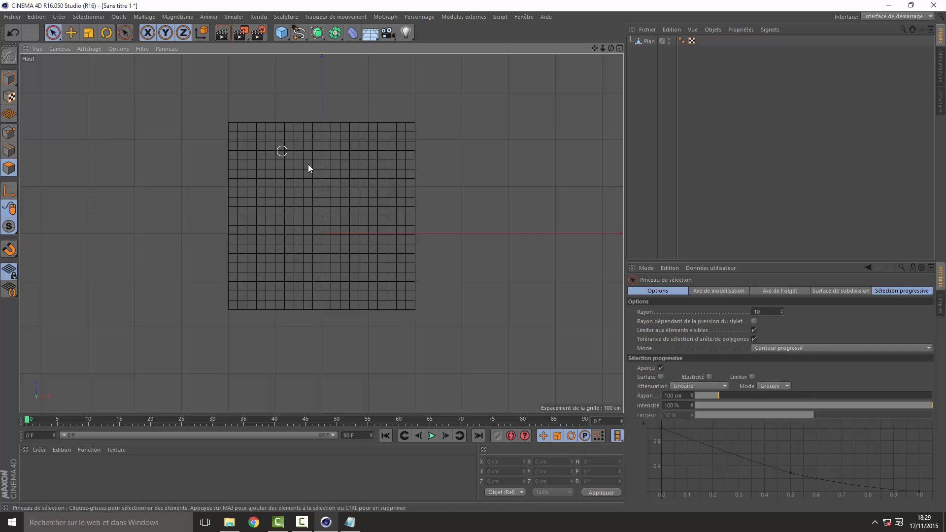
click(649, 42)
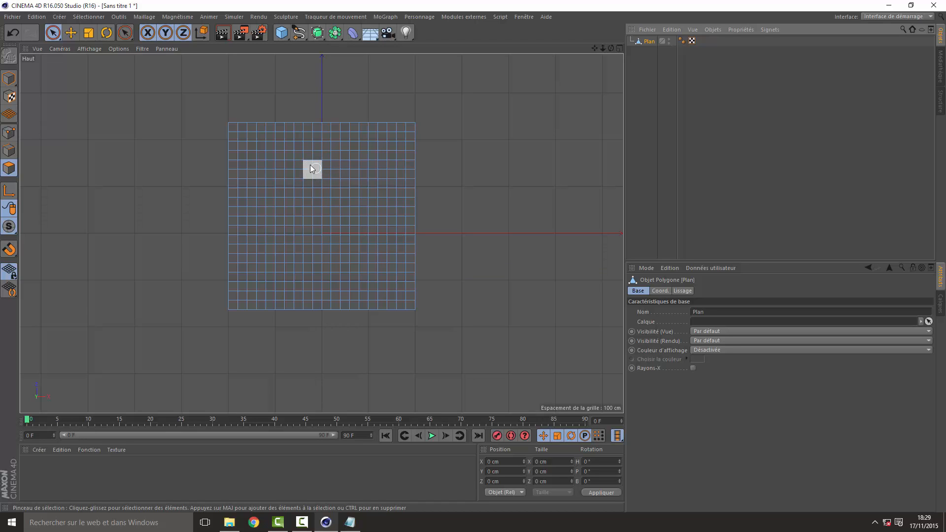
mouse_move(298, 154)
mouse_down()
mouse_move(277, 143)
mouse_move(245, 154)
mouse_move(276, 161)
mouse_move(254, 173)
mouse_move(241, 200)
mouse_move(239, 136)
mouse_move(309, 129)
mouse_move(286, 147)
mouse_move(332, 132)
mouse_move(362, 135)
mouse_move(395, 165)
mouse_move(406, 142)
mouse_move(359, 228)
mouse_move(414, 175)
mouse_move(353, 236)
mouse_move(411, 200)
mouse_up()
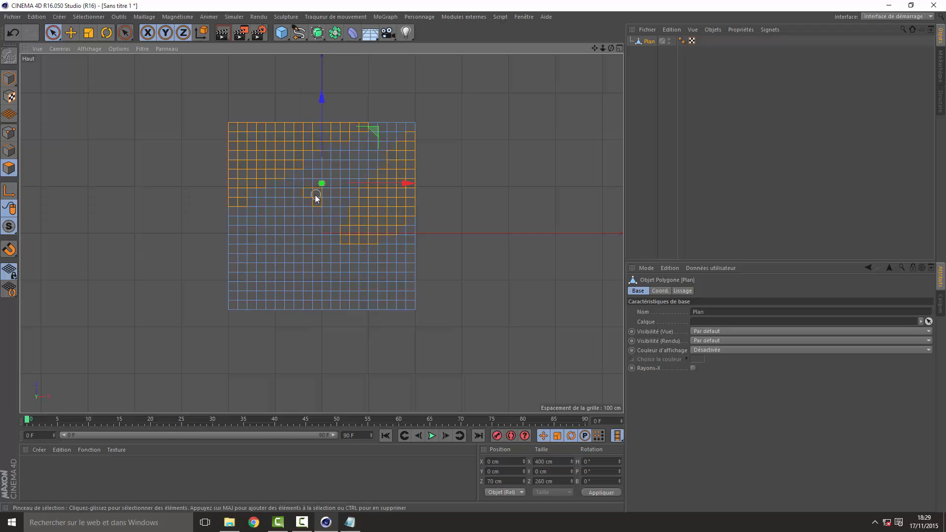
mouse_move(315, 198)
mouse_down()
mouse_move(254, 261)
mouse_move(234, 254)
mouse_move(289, 245)
mouse_move(315, 305)
mouse_move(296, 276)
mouse_move(237, 306)
mouse_up()
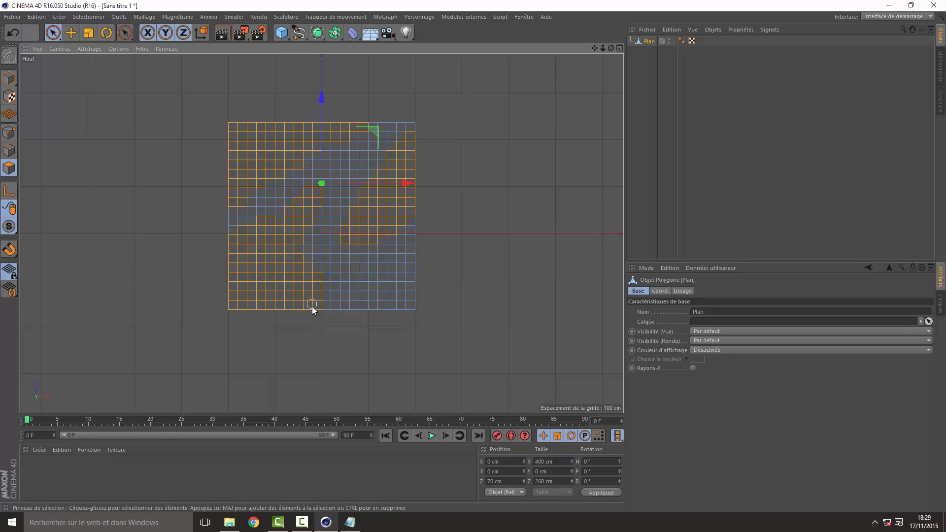
drag(312, 307, 315, 307)
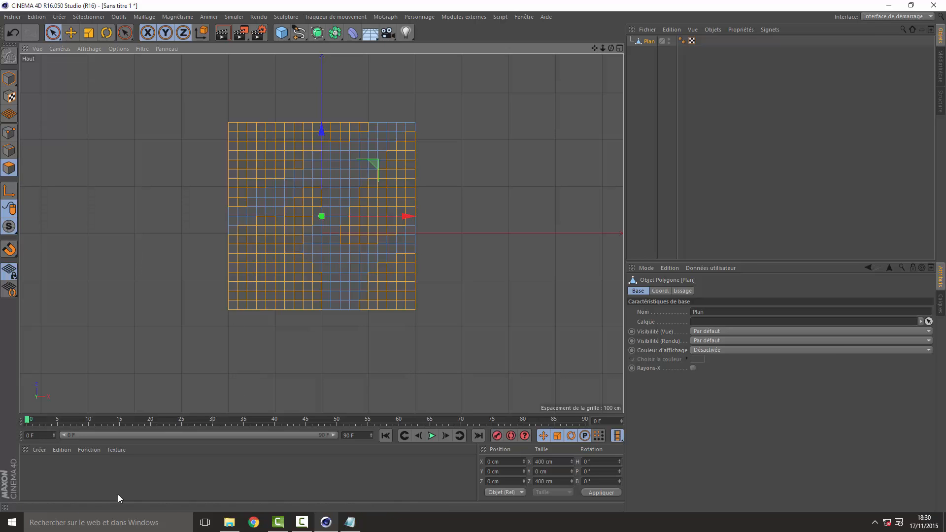
Step: Create a new material and assign a gradient (Dégradé) texture to its color channel
double_click(88, 478)
double_click(33, 470)
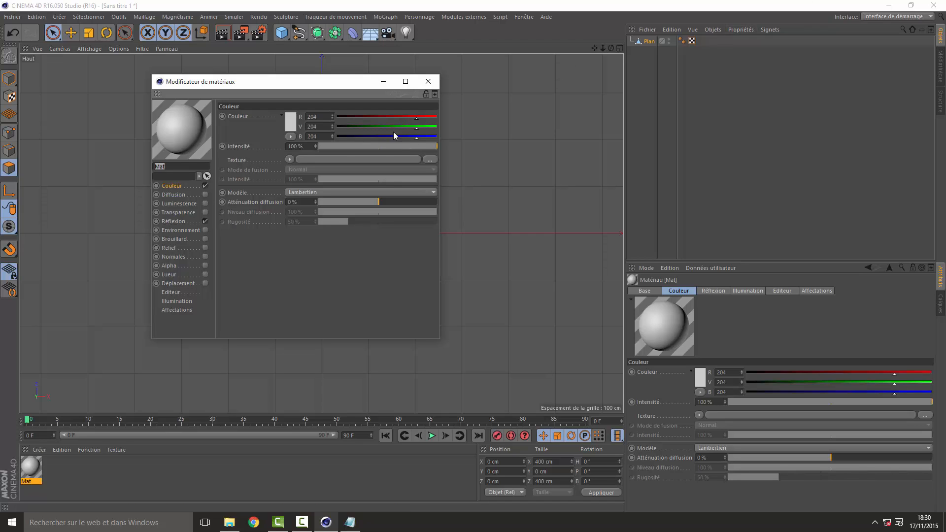
click(289, 160)
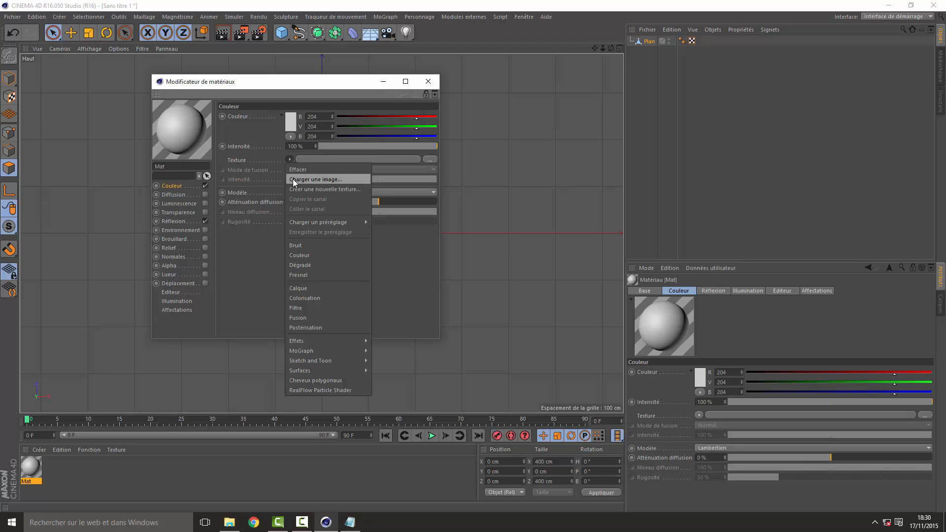
click(306, 265)
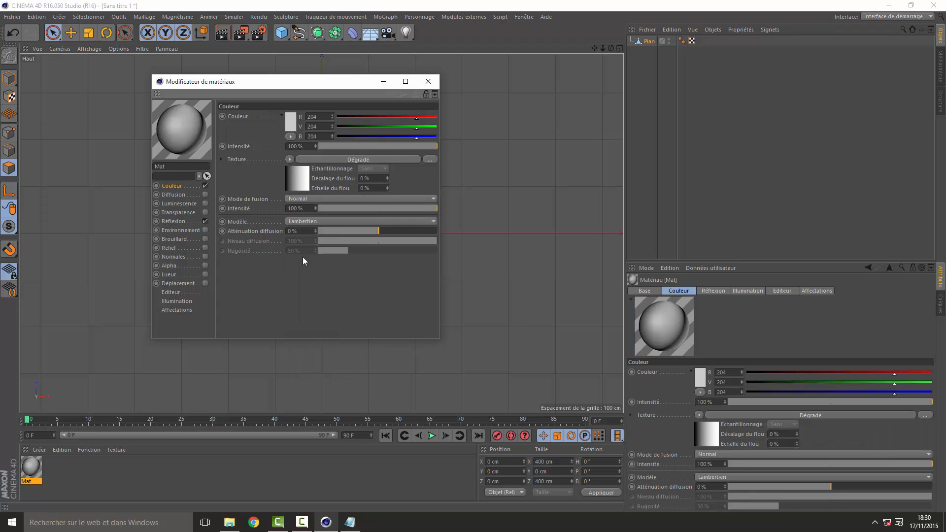
click(294, 159)
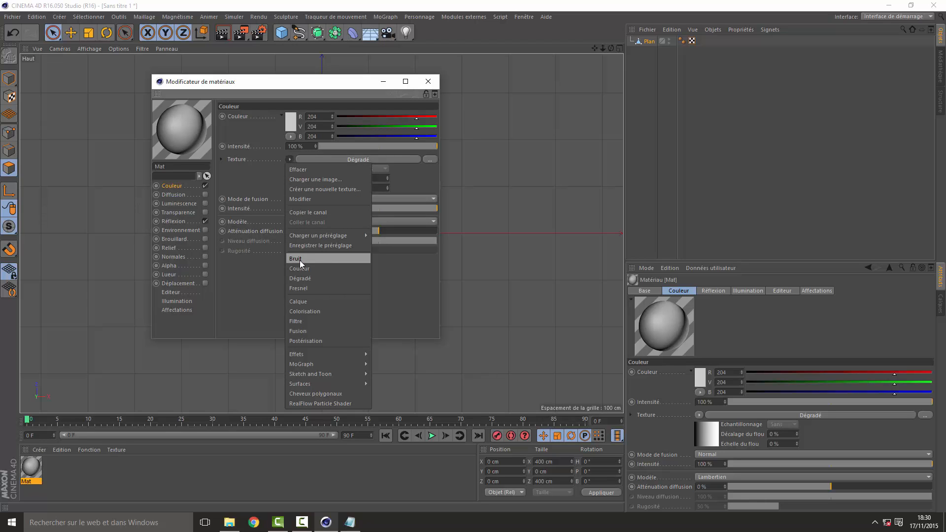
click(253, 297)
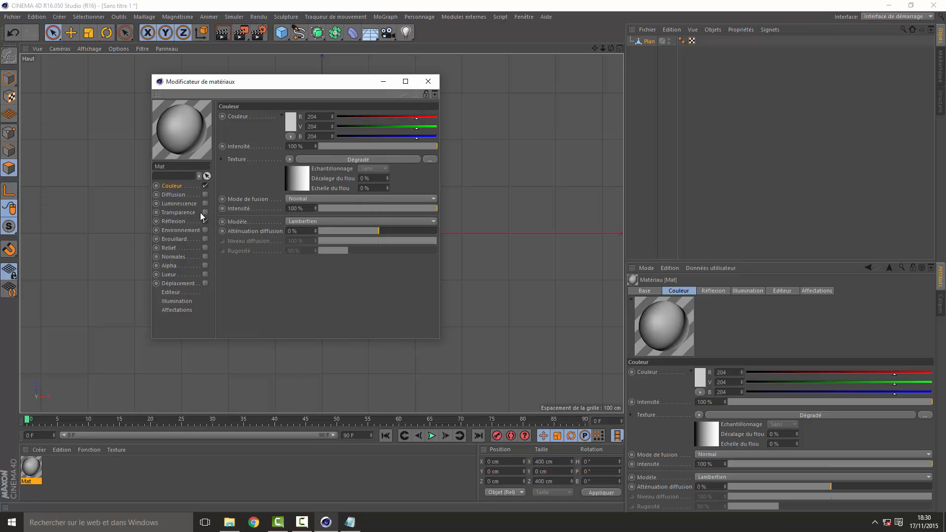
click(176, 193)
click(294, 157)
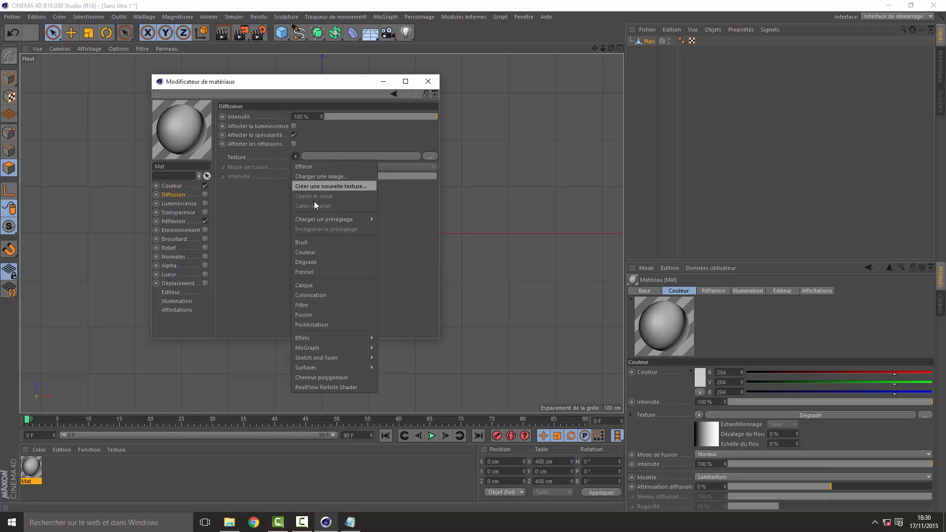
click(306, 249)
click(172, 187)
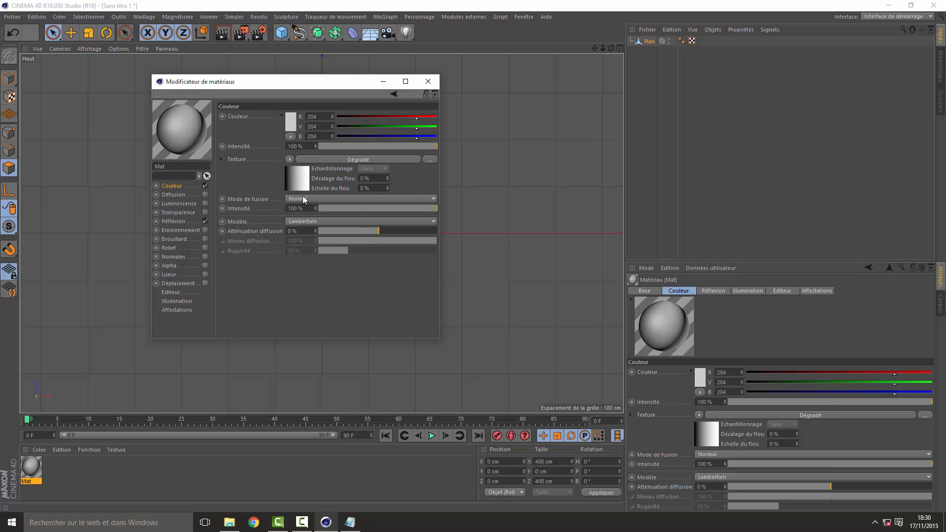
Step: Set the color gradient's type to 2D - V, trying 2D - U in between
click(297, 178)
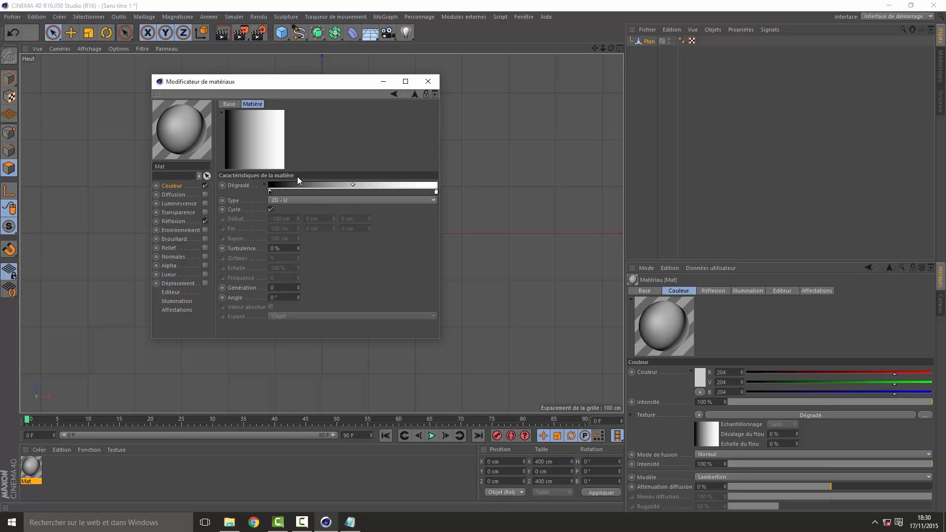
click(280, 202)
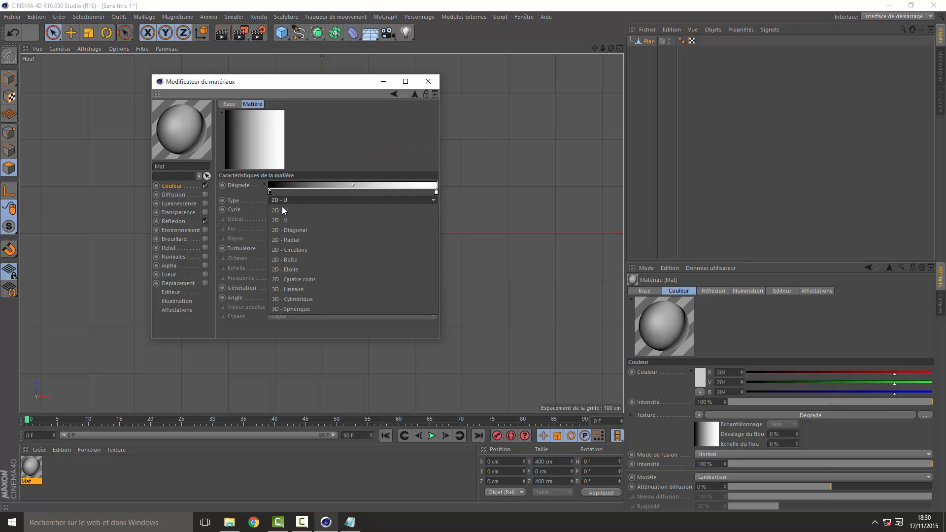
click(283, 221)
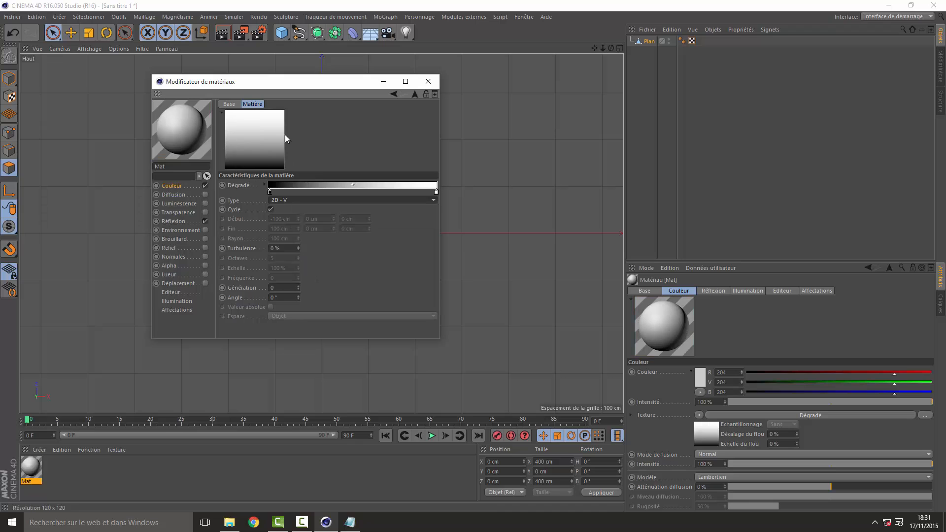
click(288, 202)
click(283, 211)
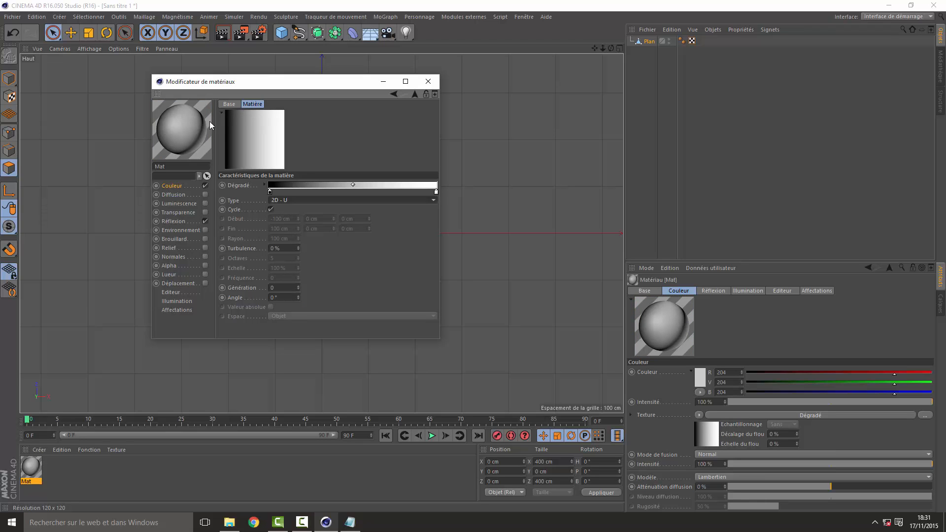
click(289, 201)
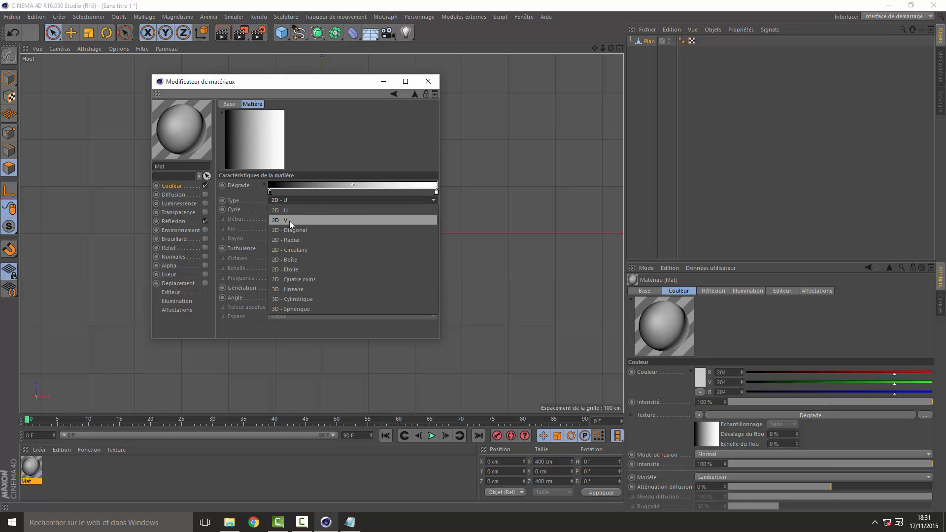
click(289, 220)
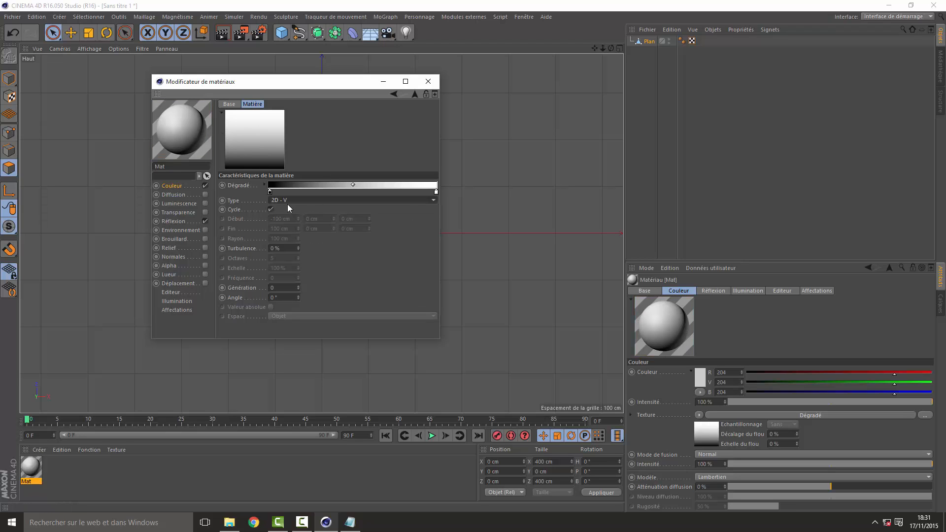
Step: Change the gradient's black knot to a medium green, about R 66, V 189, B 66
double_click(270, 192)
mouse_move(273, 190)
mouse_down()
mouse_move(276, 156)
mouse_move(258, 176)
mouse_up()
click(279, 156)
click(245, 176)
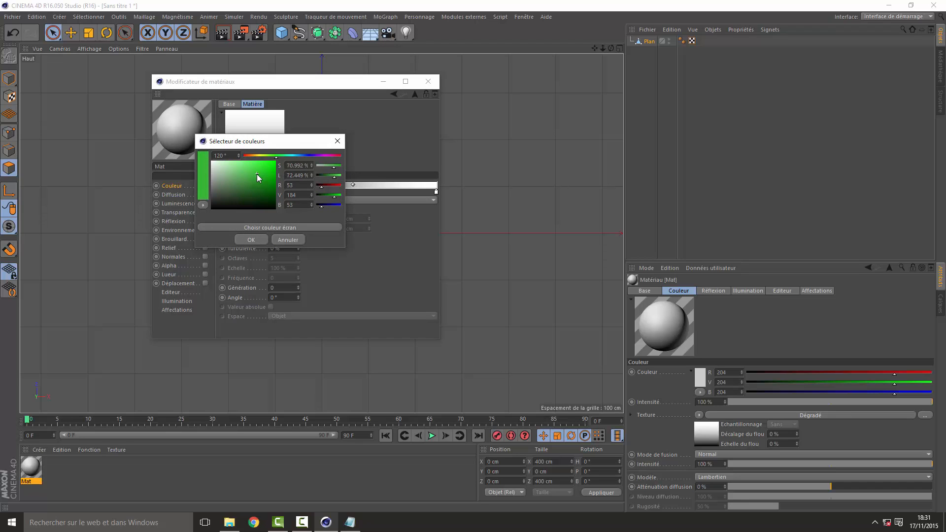
click(253, 173)
click(256, 240)
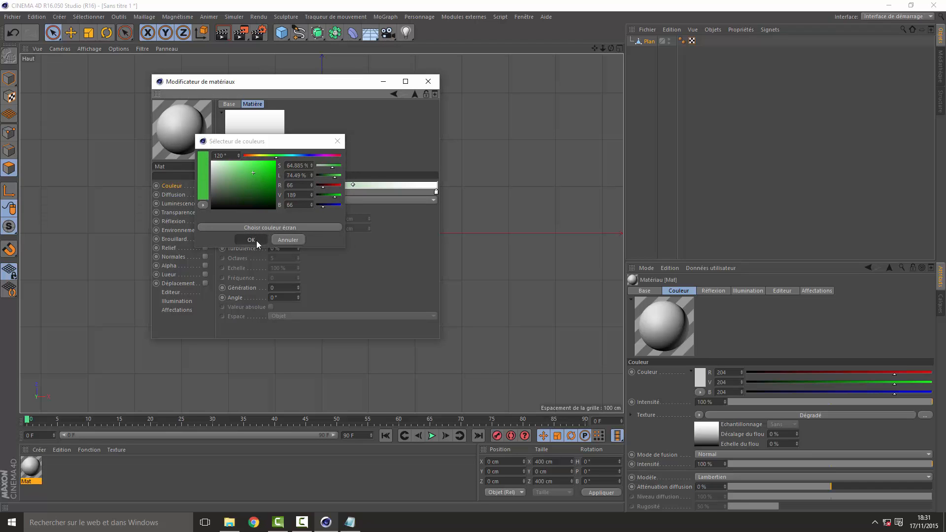
Step: Change the gradient's white knot to a slightly softer green, about R 77, V 184, B 77
double_click(437, 191)
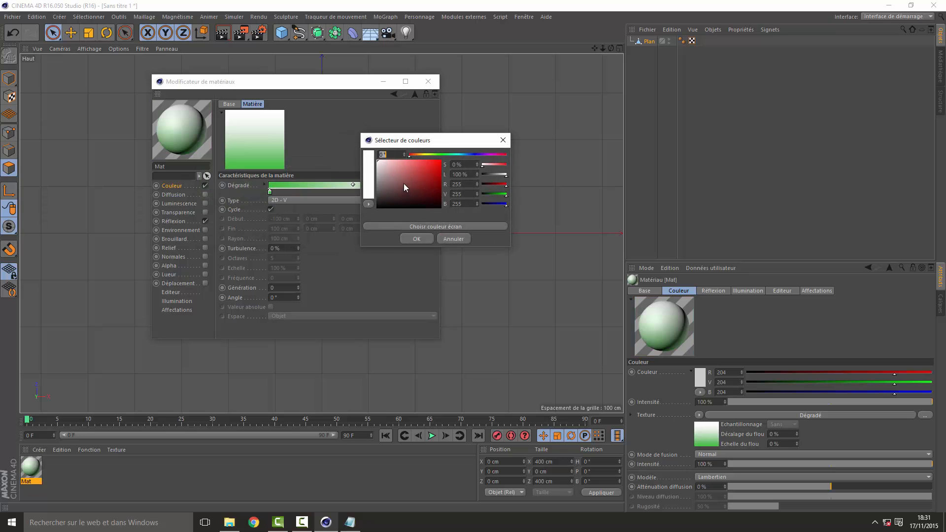
click(444, 155)
drag(408, 170, 416, 176)
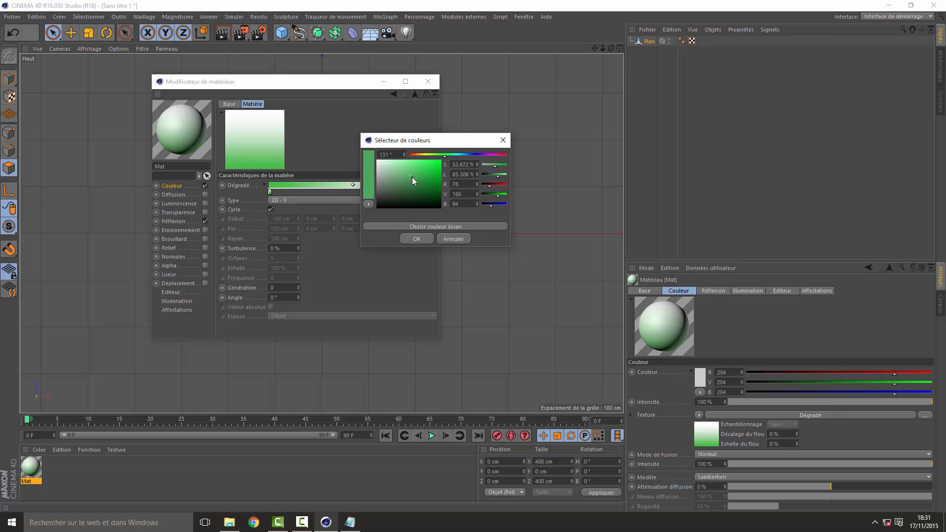
click(416, 175)
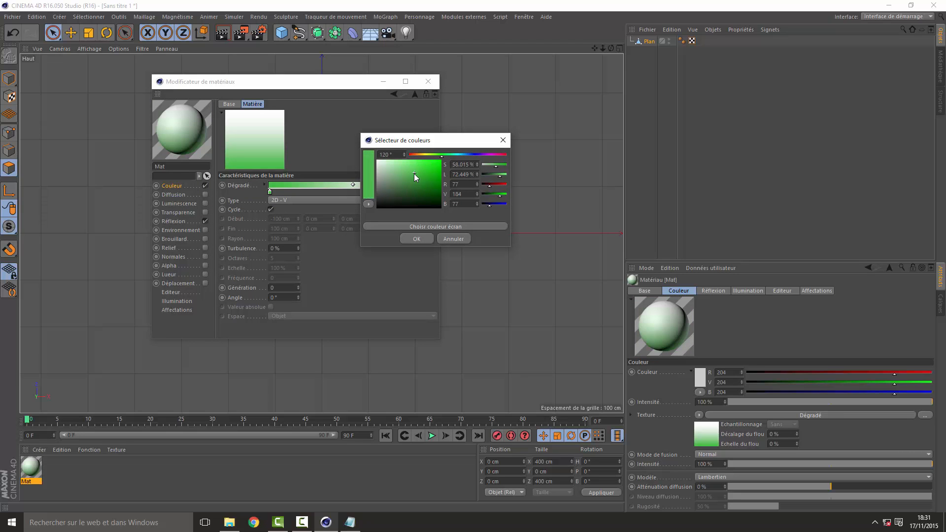
click(416, 238)
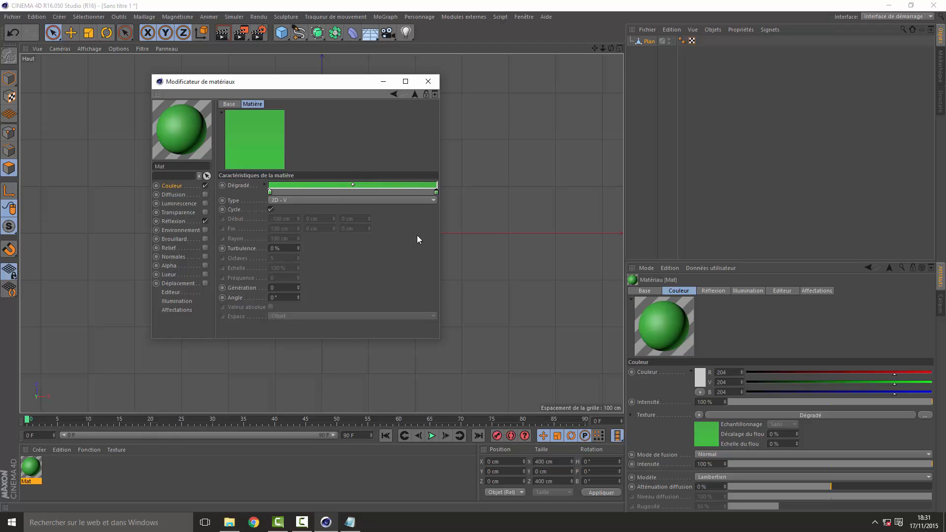
Step: Enable the material's Diffusion channel with a noise (Bruit) texture, set its global scale to 0.2 %, and close the material editor
click(180, 195)
click(205, 195)
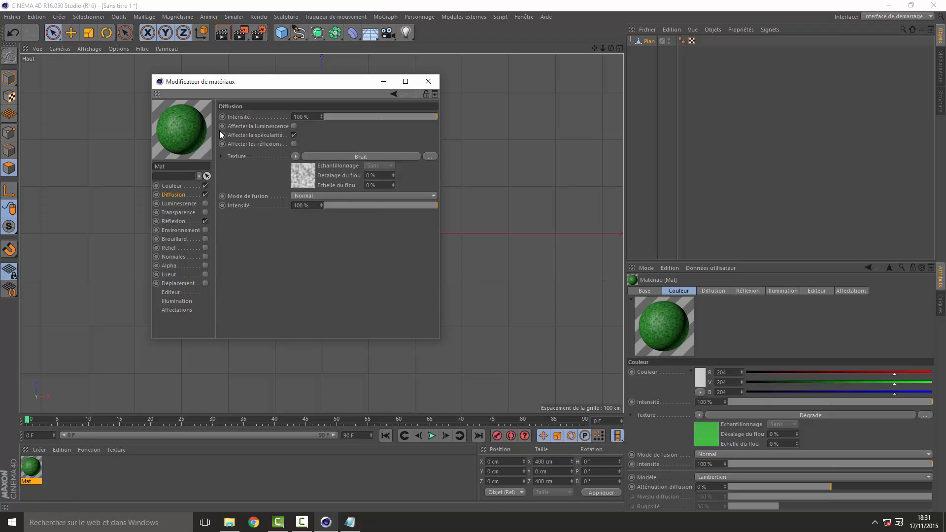
click(308, 177)
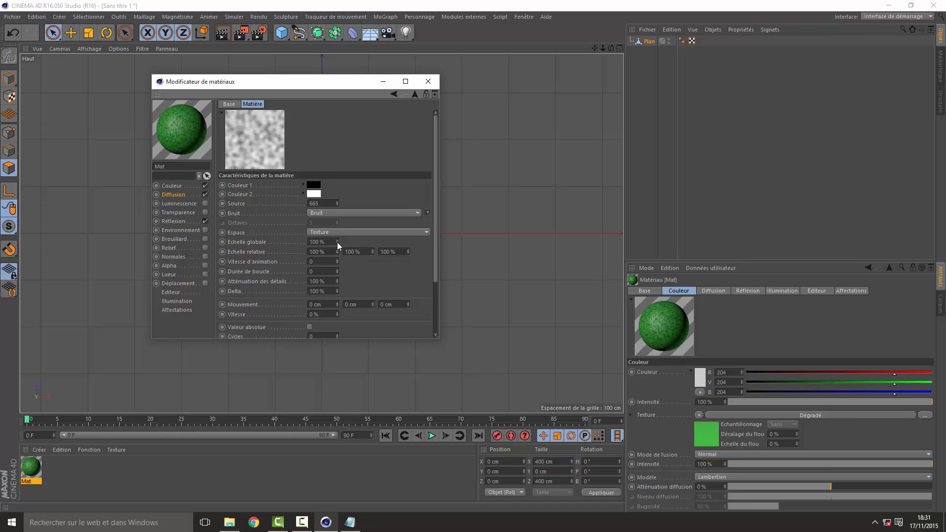
drag(337, 244, 338, 243)
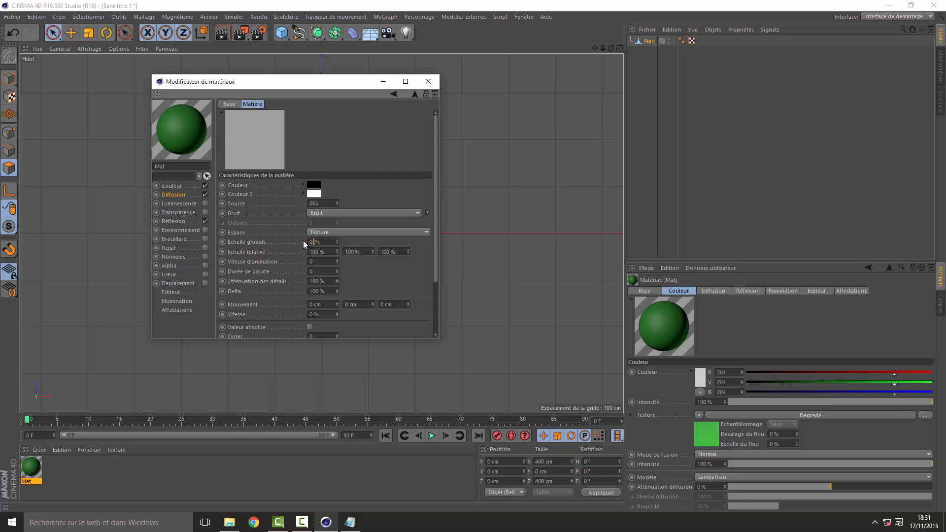
text(.2)
key(Return)
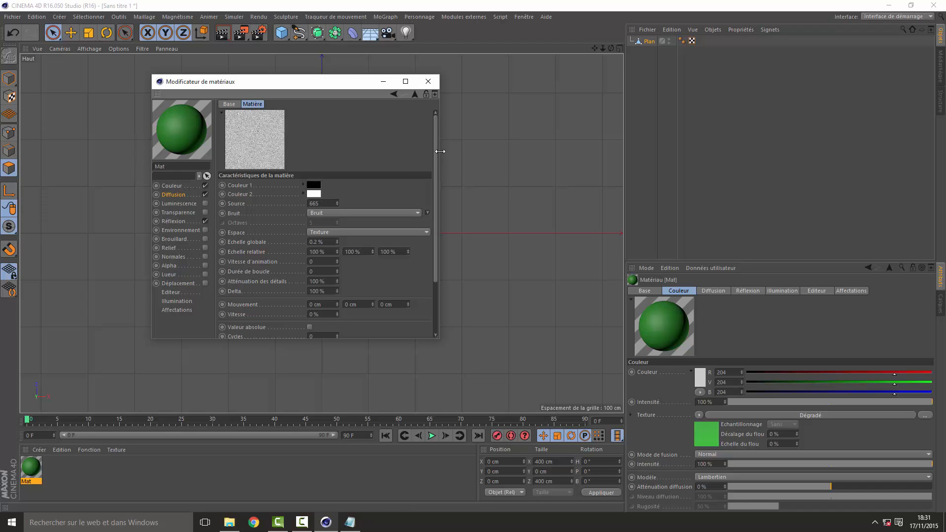
click(433, 83)
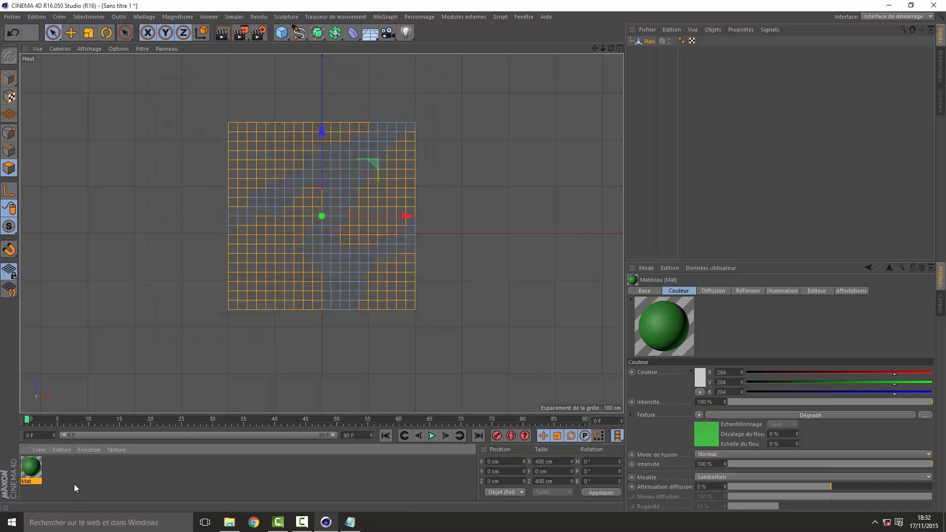
Step: Apply the green material to the plane and nest the plane under a new subdivision surface (Surface de subdivision)
drag(34, 471, 659, 52)
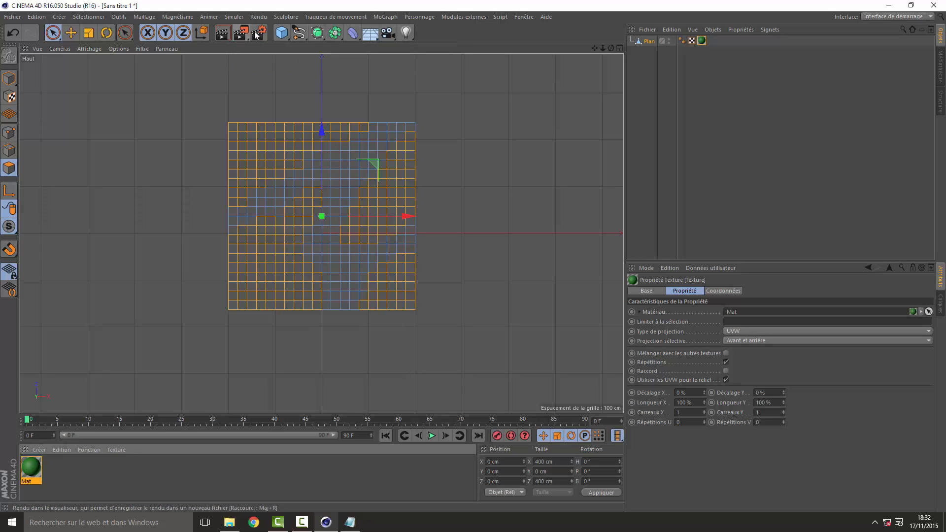
click(318, 33)
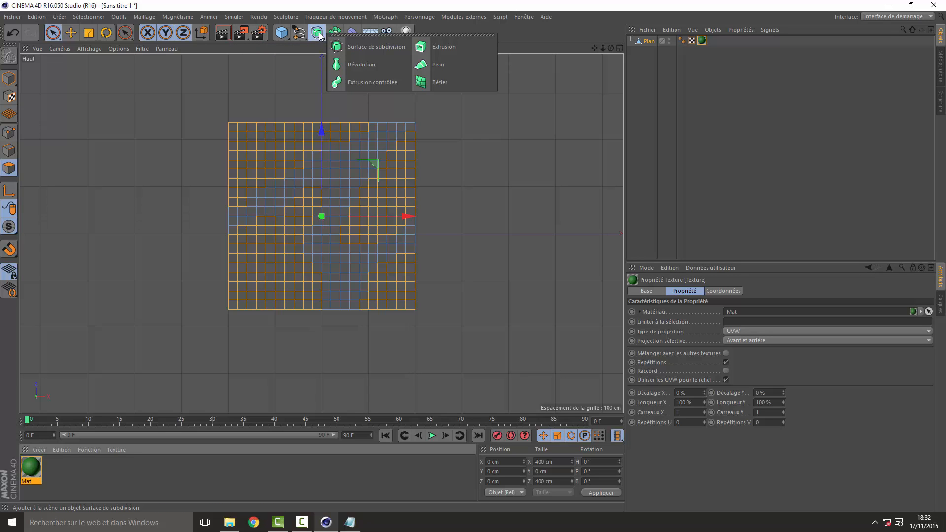
click(355, 47)
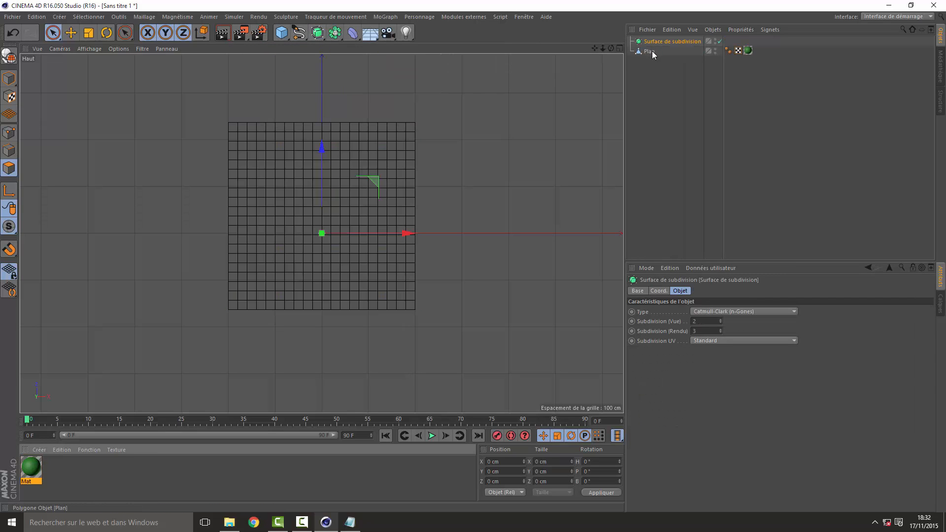
drag(653, 51, 659, 43)
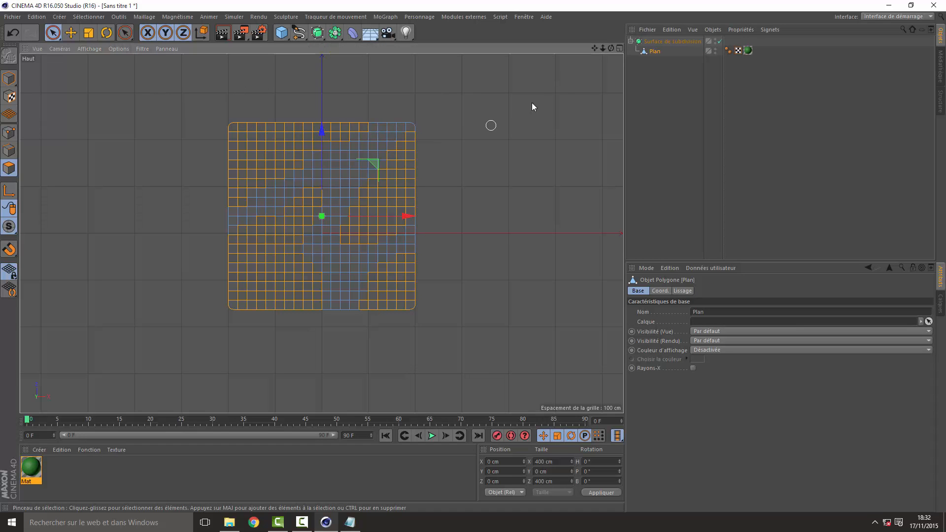
Step: In the perspective view, raise the soft-selected polygon areas vertically by about 10 cm with the Move tool to form gentle hills
click(619, 48)
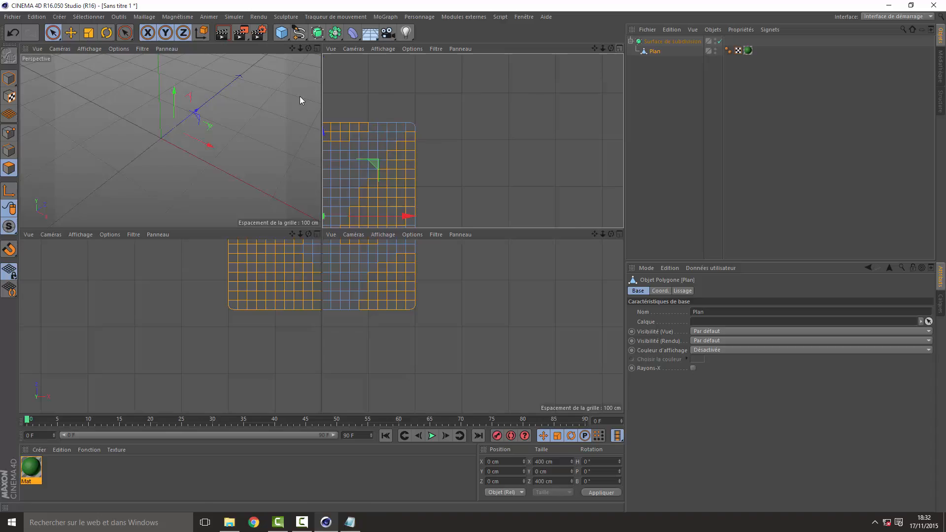
click(317, 48)
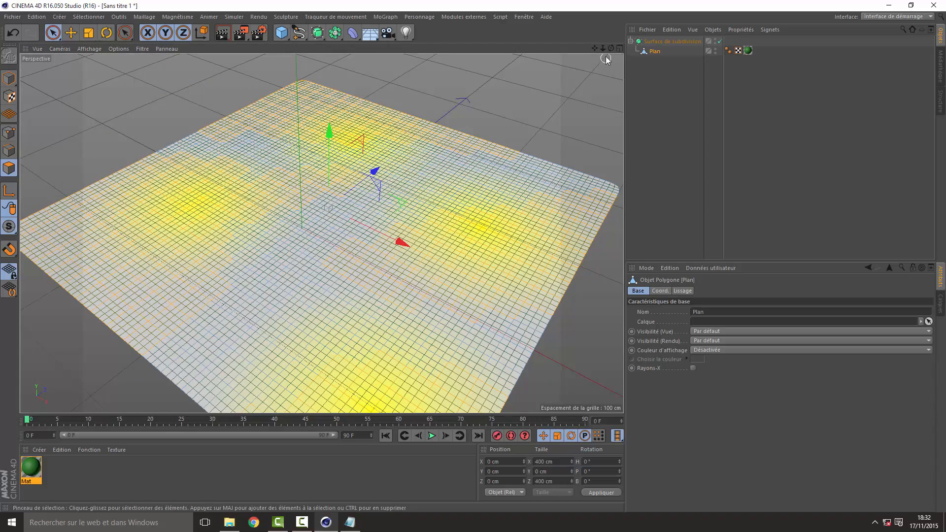
drag(604, 48, 632, 70)
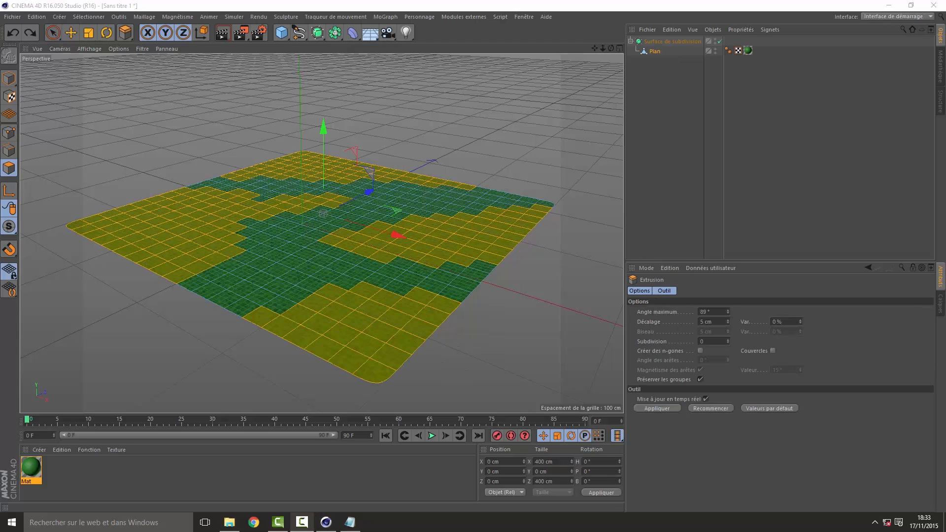
click(70, 32)
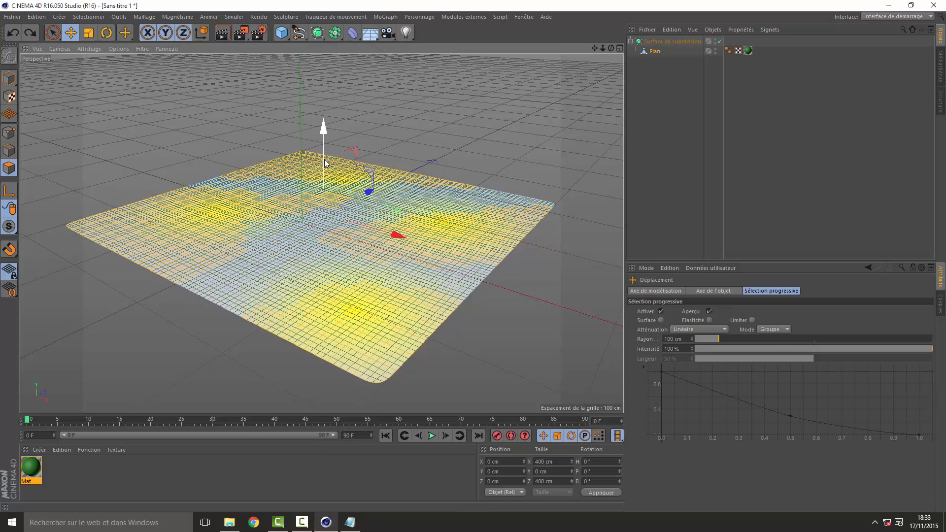
drag(326, 163, 325, 139)
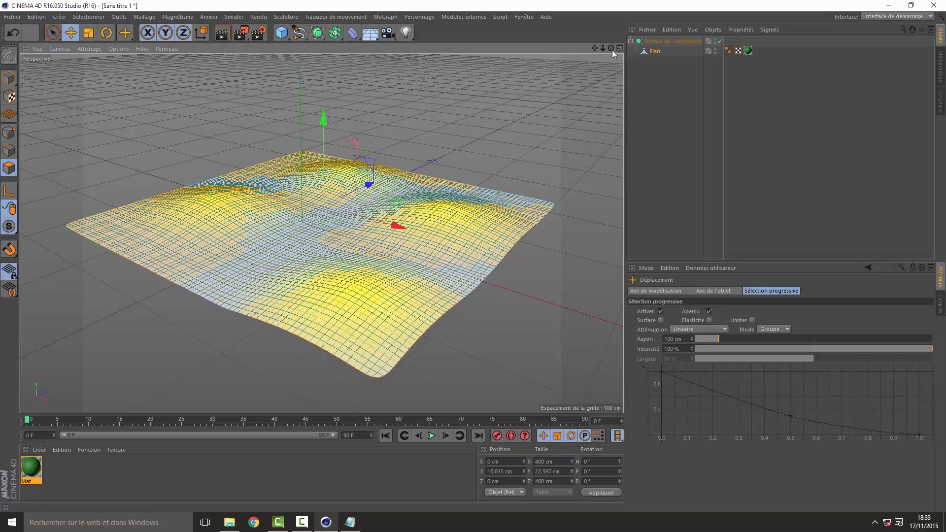
mouse_move(611, 49)
mouse_down()
mouse_move(615, 25)
mouse_move(627, 24)
mouse_move(612, 48)
mouse_up()
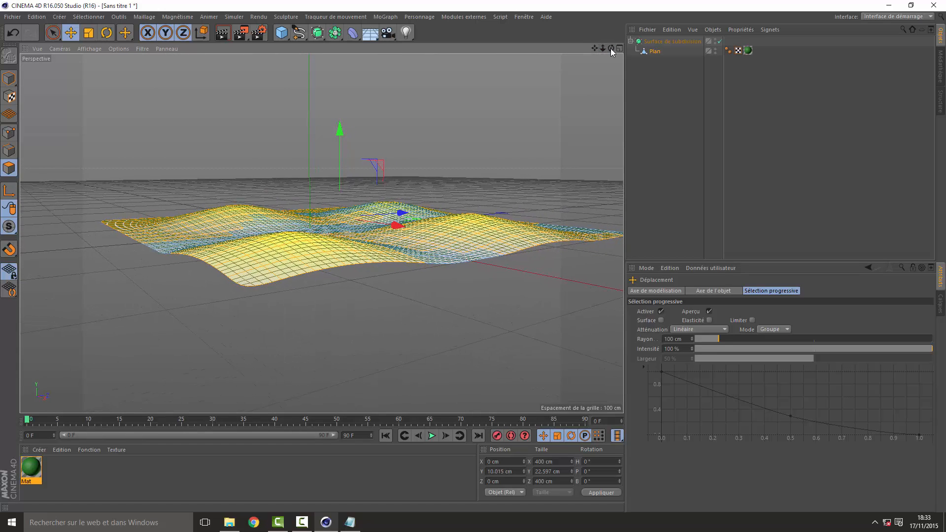
drag(336, 142, 344, 139)
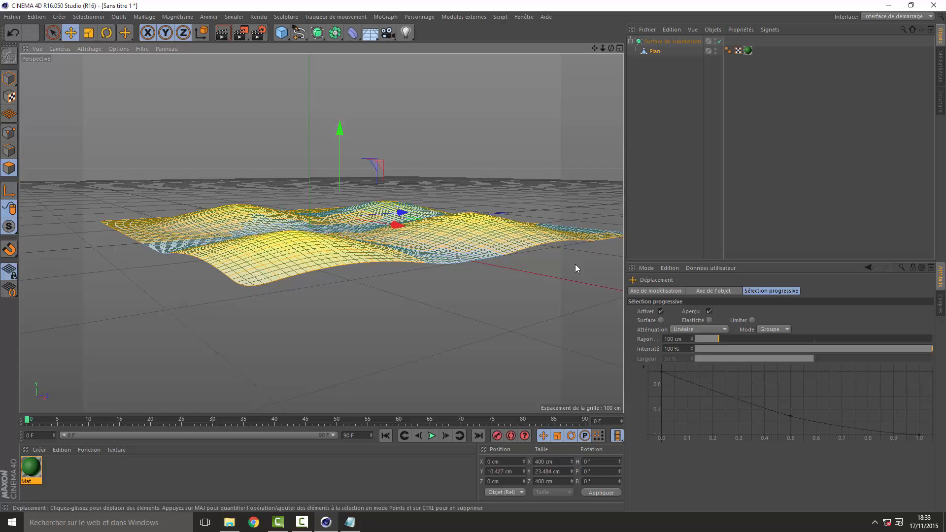
Step: Select a polygon near the plane's far corner and pull it up and along the back edge into a hill about 28 cm high
click(579, 237)
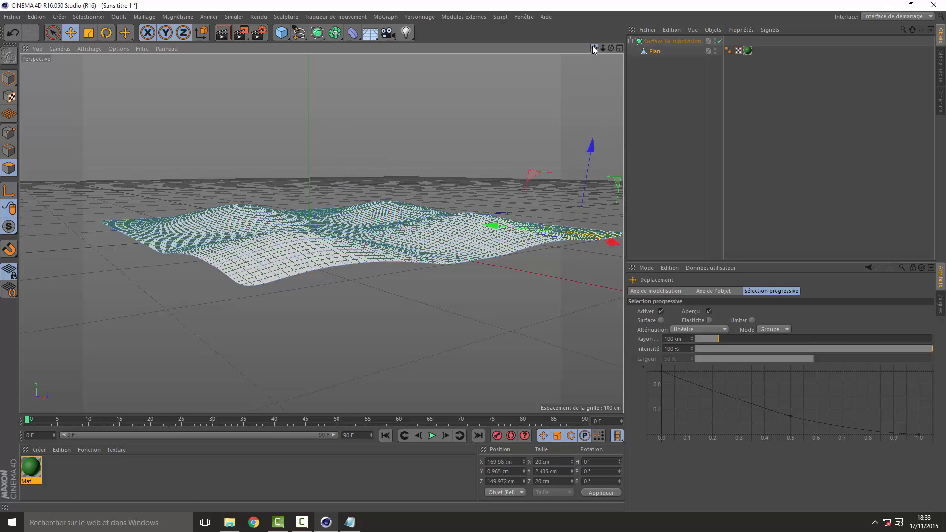
drag(594, 47, 568, 187)
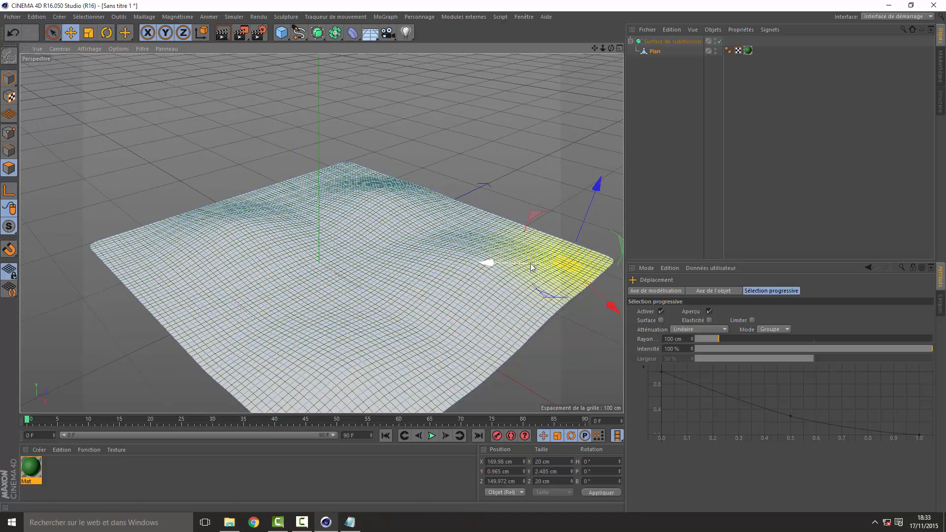
drag(490, 261, 512, 211)
drag(506, 220, 517, 170)
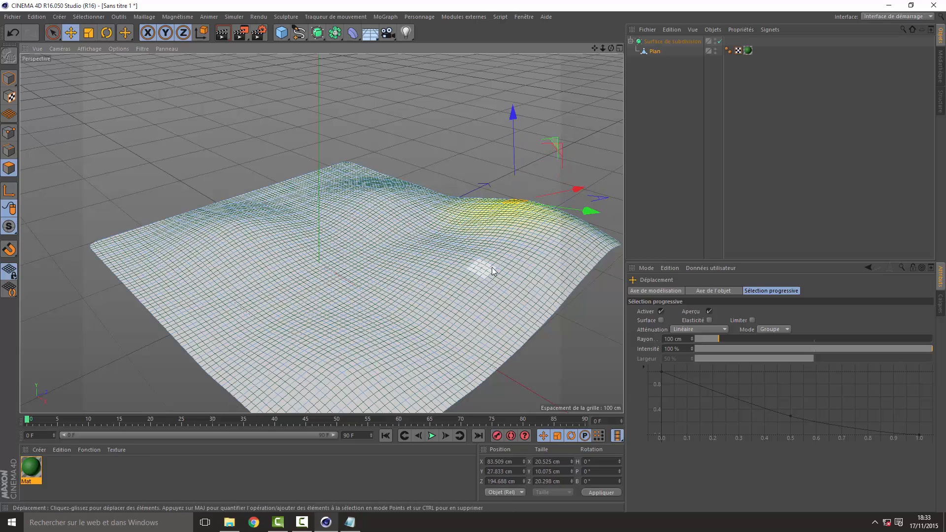
Step: Select a polygon on the slope near the plane's side edge and pull it inward and up to about 6 cm high
click(522, 299)
click(530, 307)
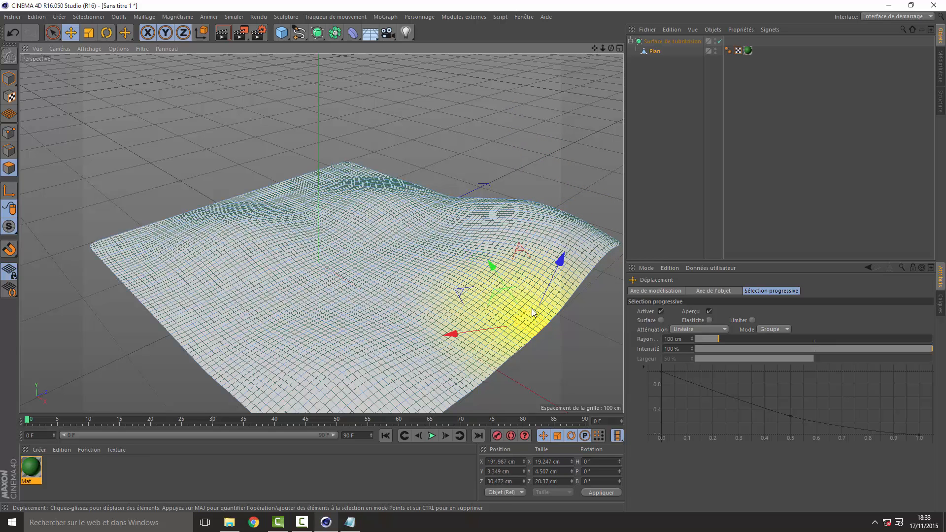
drag(508, 291, 504, 267)
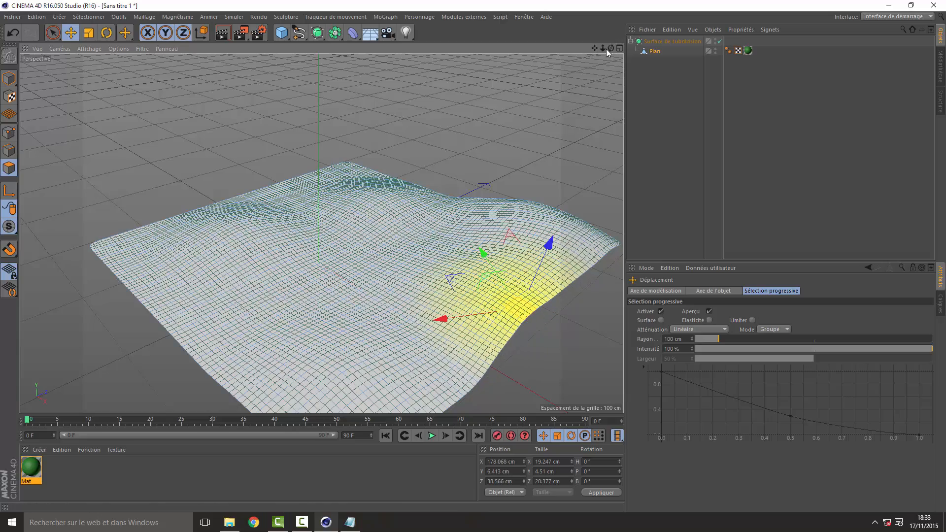
Step: Select a polygon near the plane's front edge and raise it about 5 cm with soft selection, then clear the polygon selection
drag(611, 48, 663, 32)
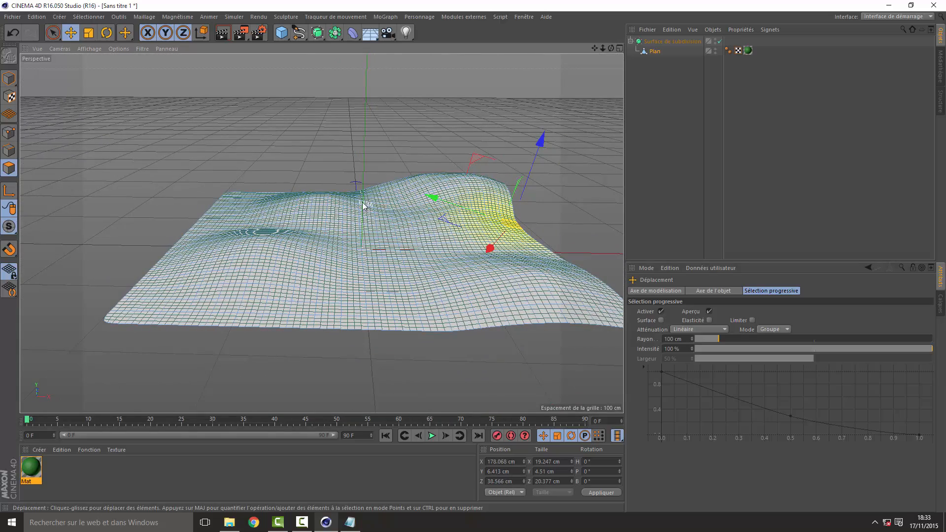
drag(461, 318, 439, 317)
key(ctrl+z)
click(416, 302)
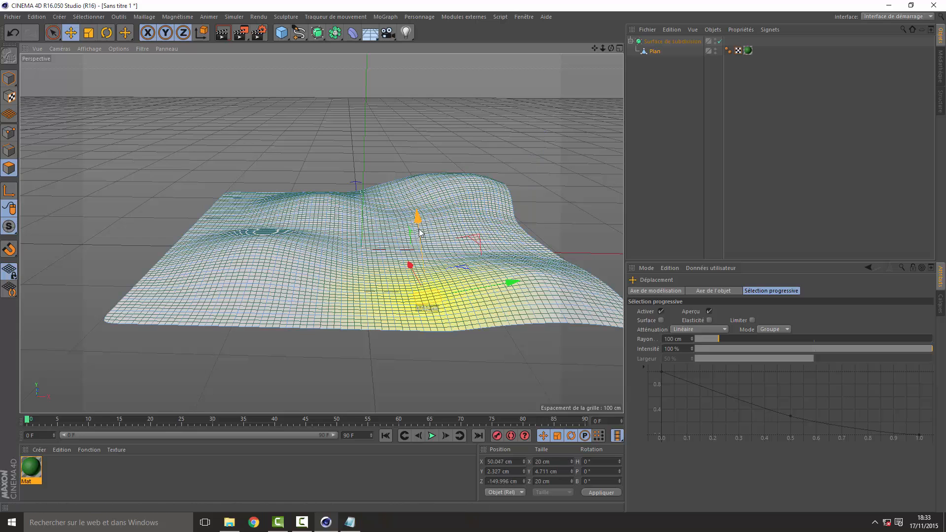
click(352, 281)
drag(352, 281, 353, 270)
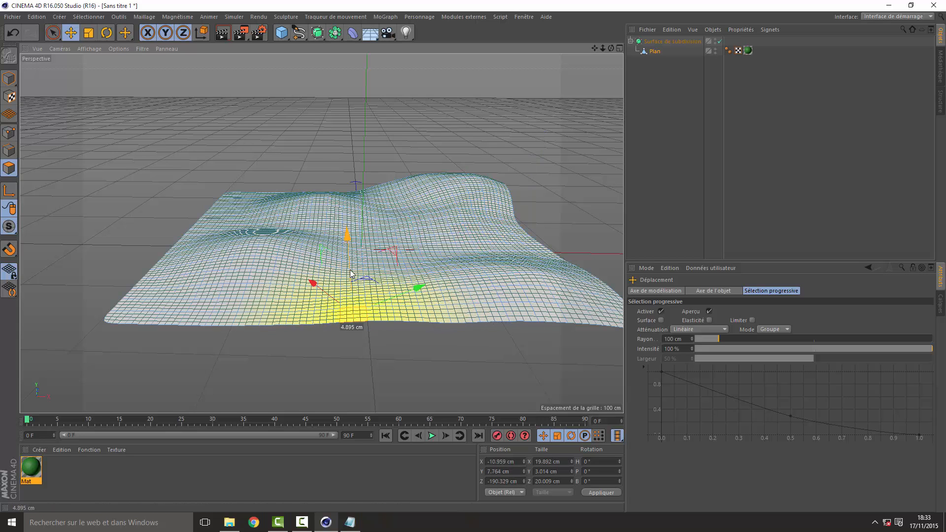
click(530, 262)
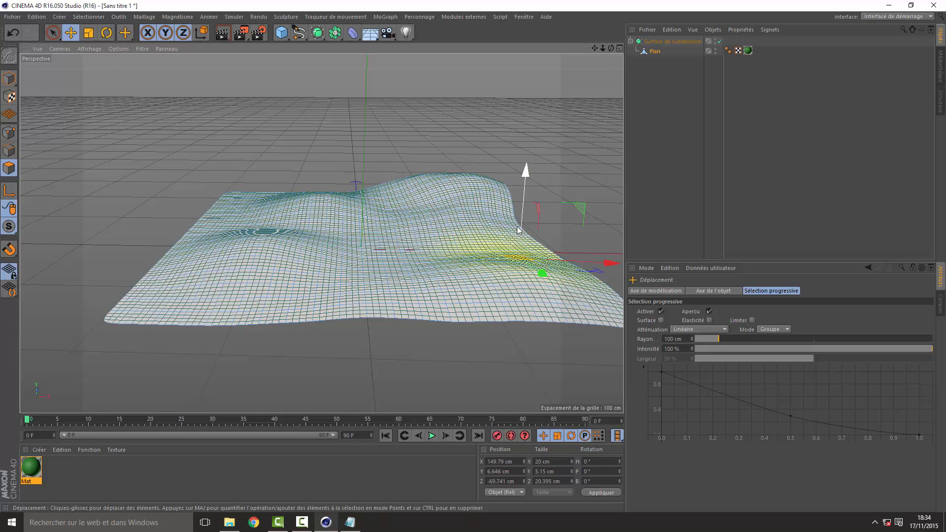
click(568, 125)
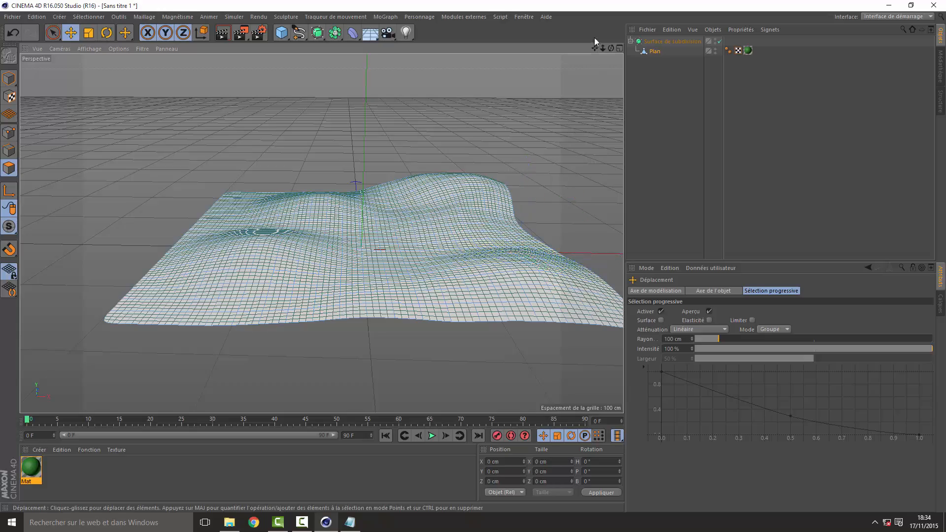
Step: Select the subdivision surface with its child plane and merge them into one polygon object, deleting the originals (Connecter les objets + Supprimer)
drag(611, 48, 609, 69)
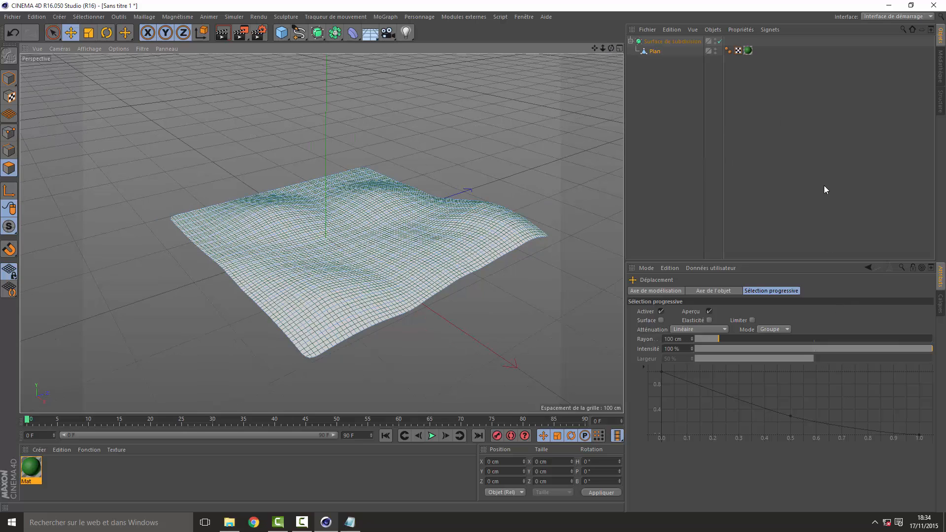
click(671, 39)
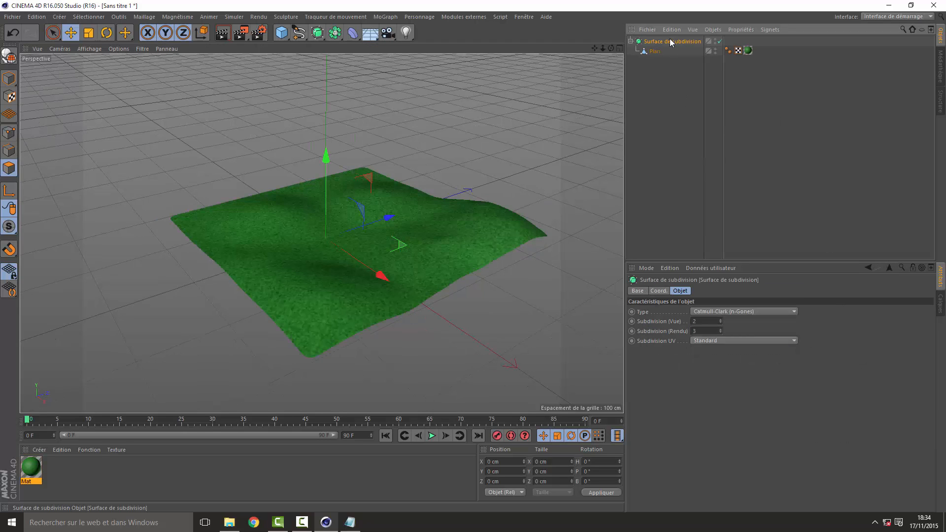
click(631, 41)
right_click(673, 40)
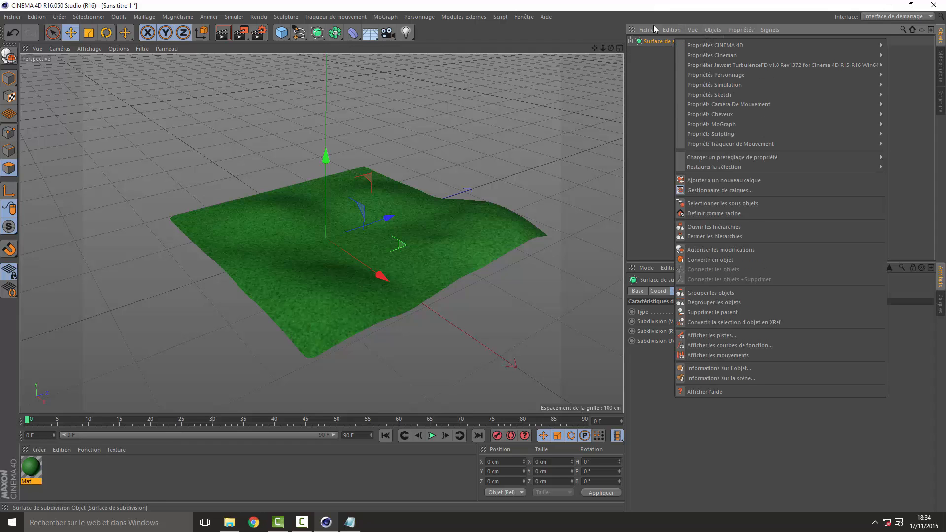
right_click(658, 44)
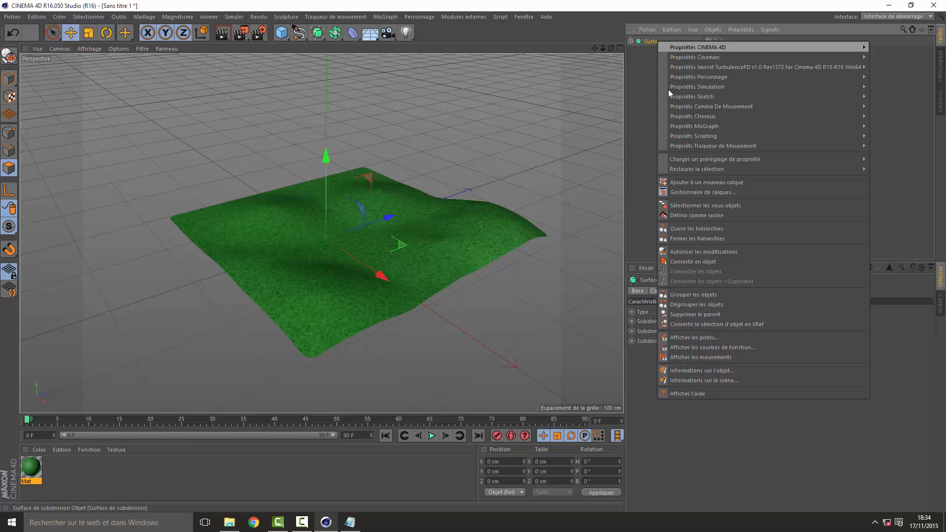
click(714, 204)
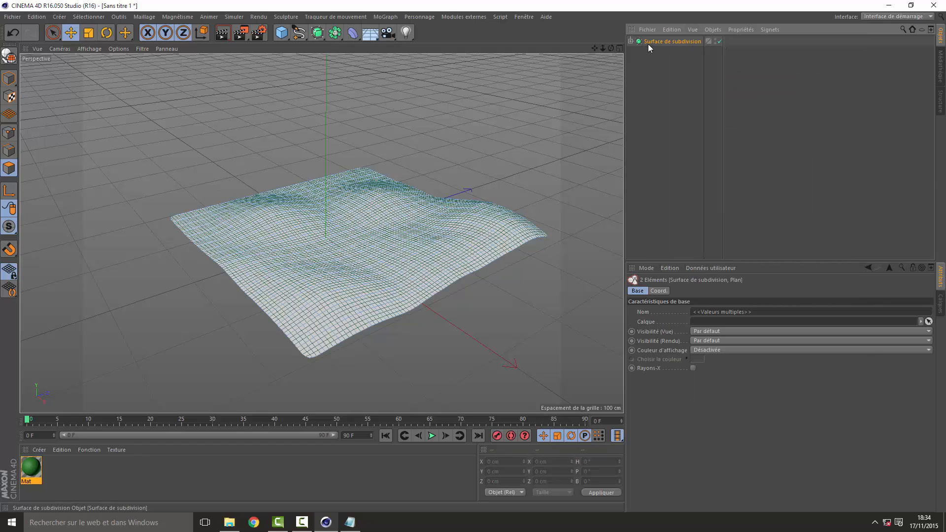
right_click(662, 42)
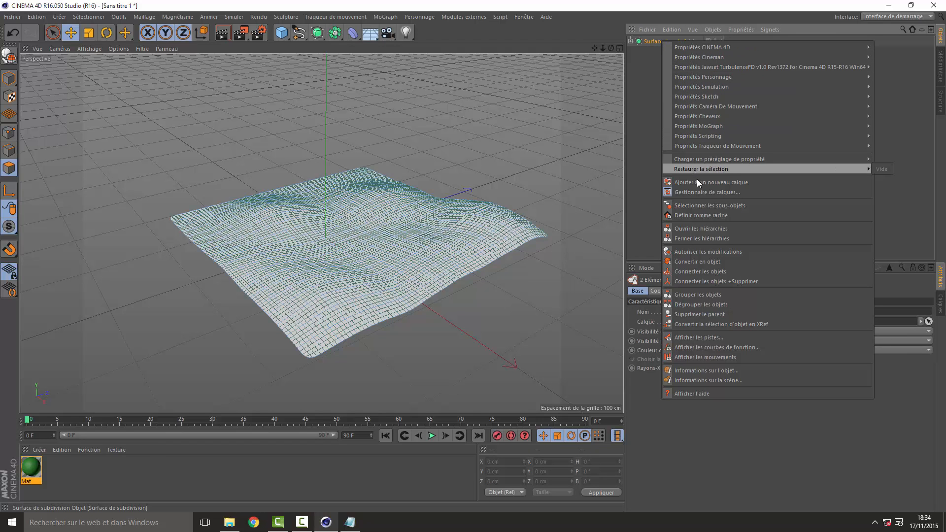
click(721, 281)
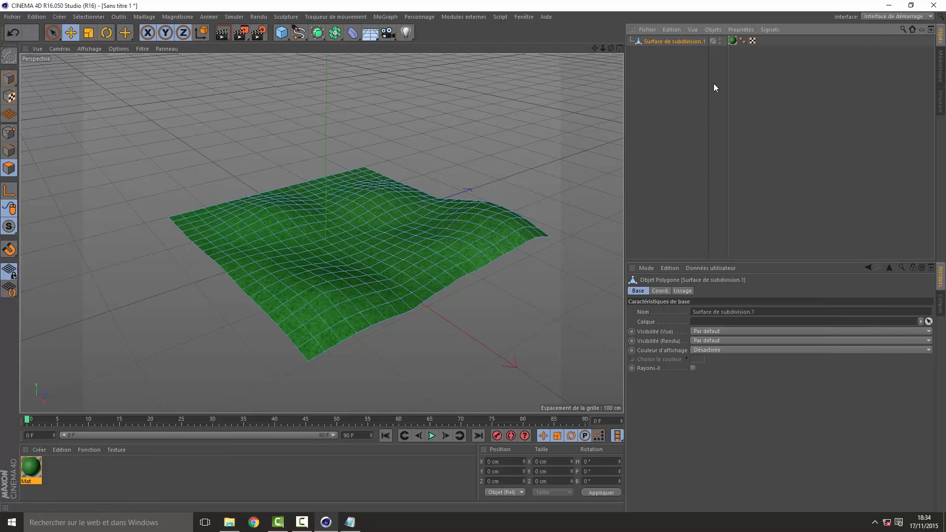
Step: Rename the merged terrain object as Herbe and deselect it
double_click(670, 41)
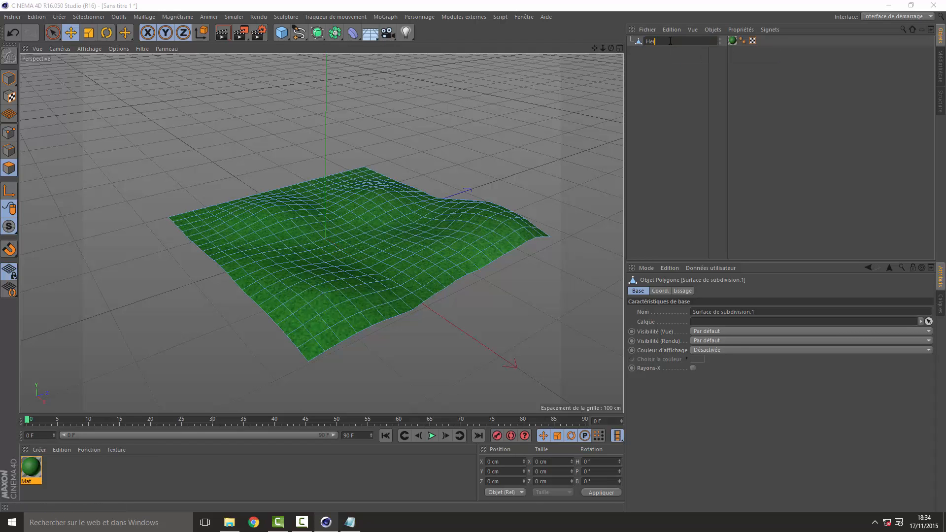
key(Return)
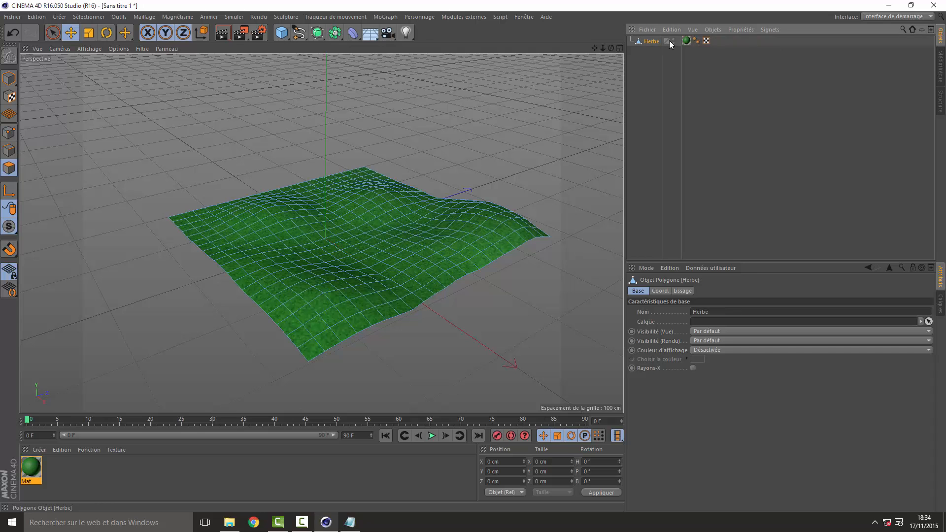
click(661, 60)
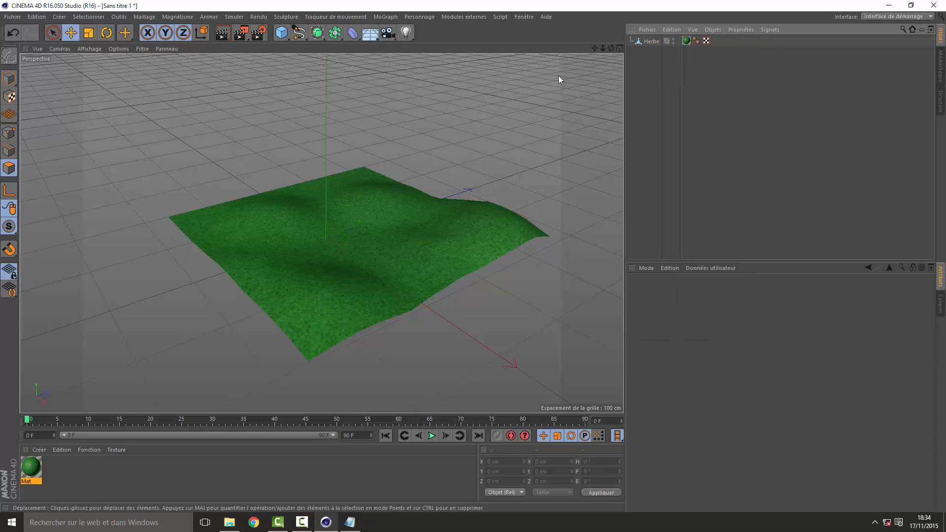
Step: Render a close-up of the perspective view to check the green terrain
drag(603, 48, 622, 55)
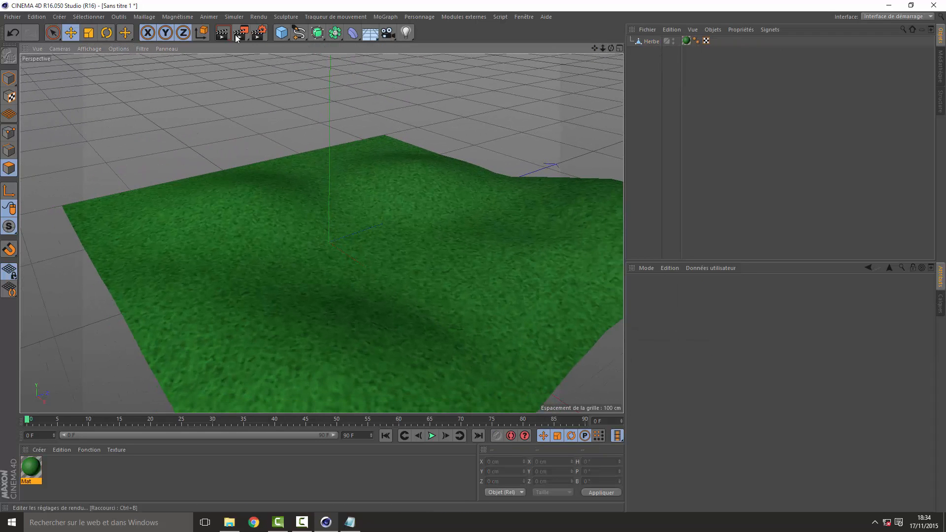
key(ctrl+r)
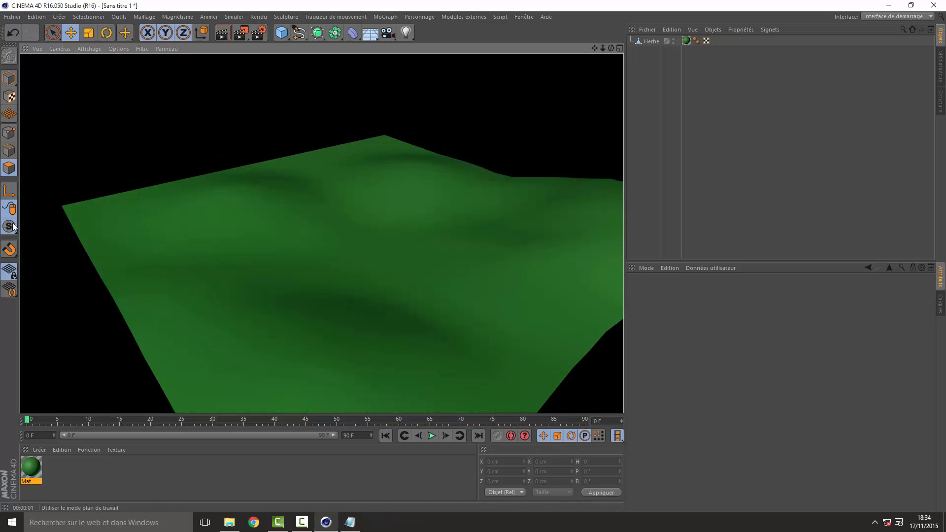
click(429, 279)
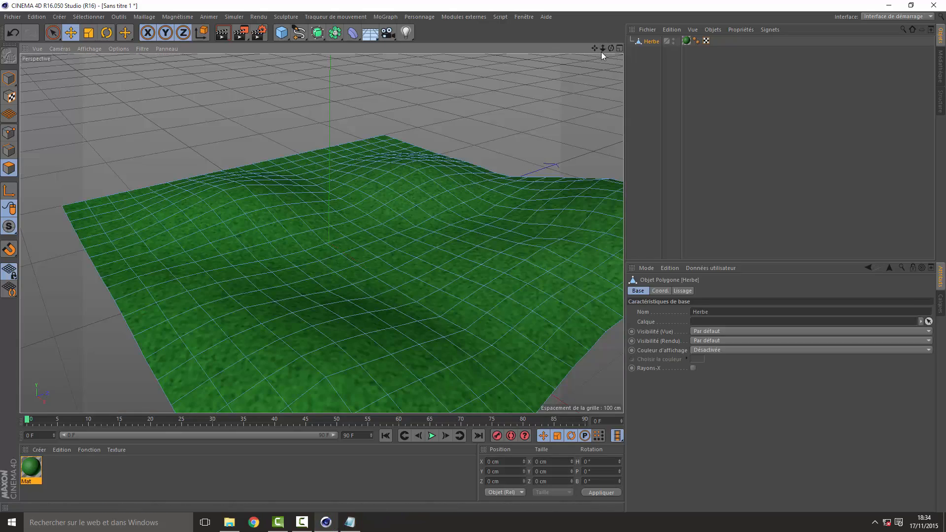
mouse_move(602, 48)
mouse_down()
mouse_move(611, 55)
mouse_move(593, 39)
mouse_move(591, 54)
mouse_move(572, 55)
mouse_move(602, 47)
mouse_up()
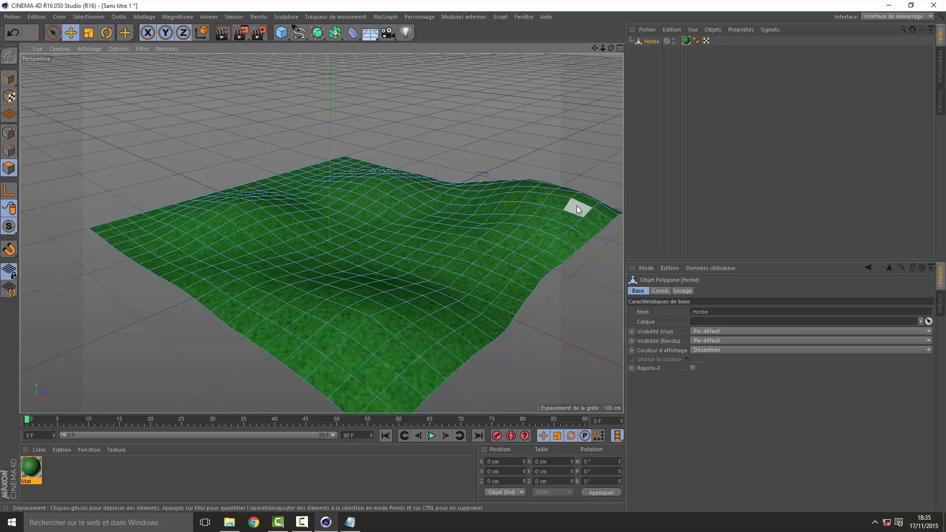
Step: In the top view, draw an open, winding Bézier spline across the terrain, from beyond its lower-right corner to beyond its upper-right edge
click(299, 34)
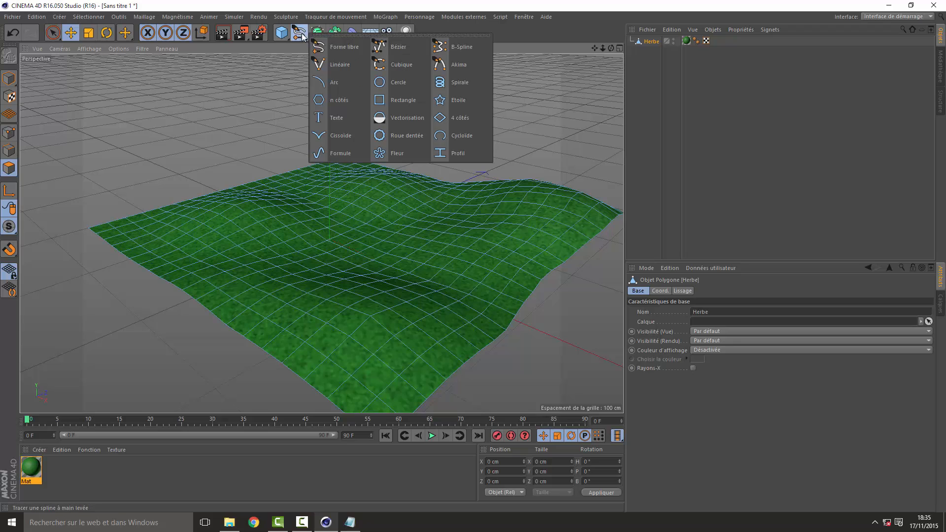
click(412, 49)
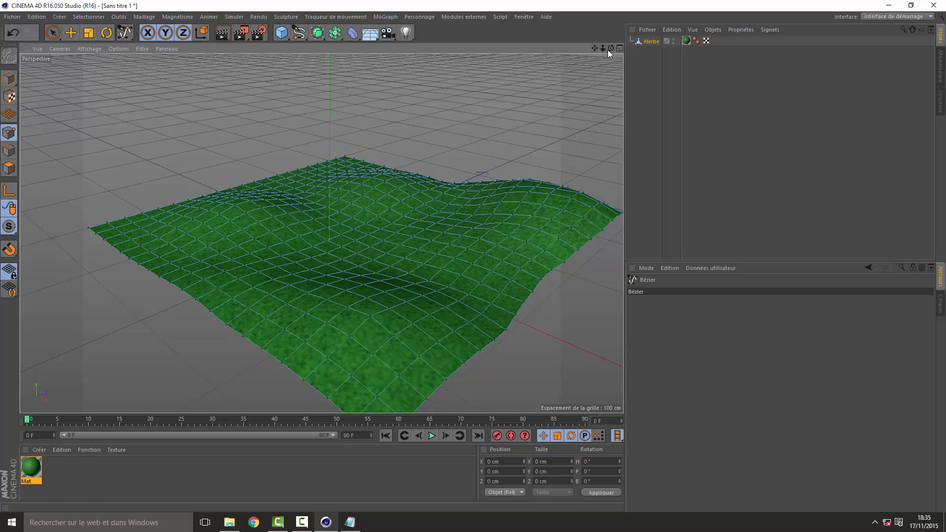
key(F2)
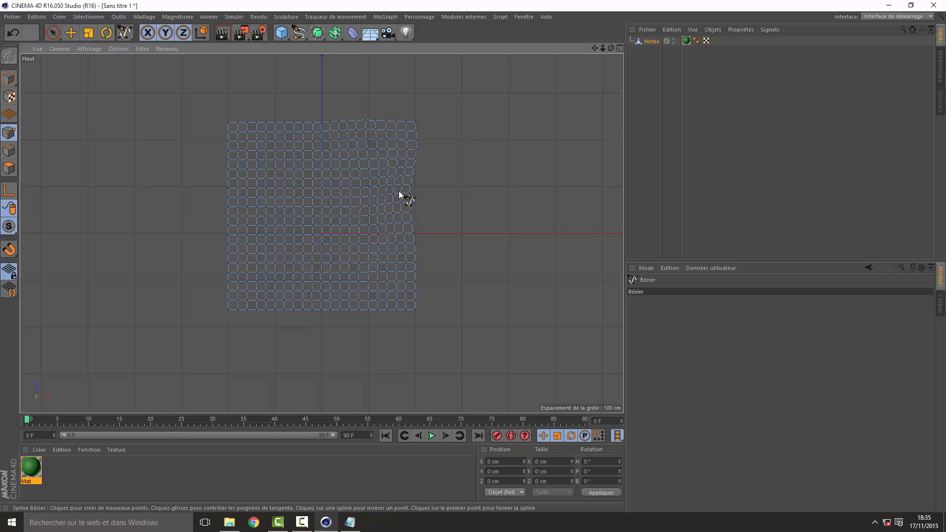
click(5, 82)
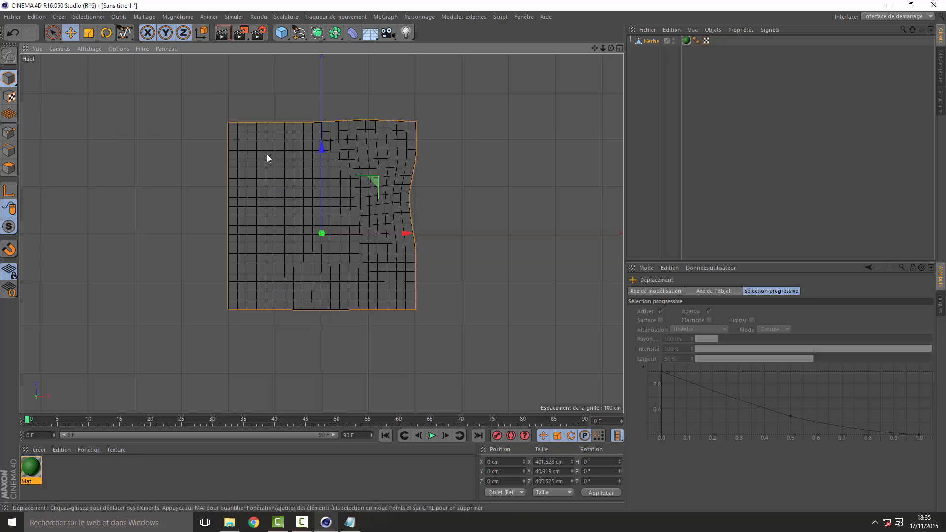
click(298, 32)
click(393, 47)
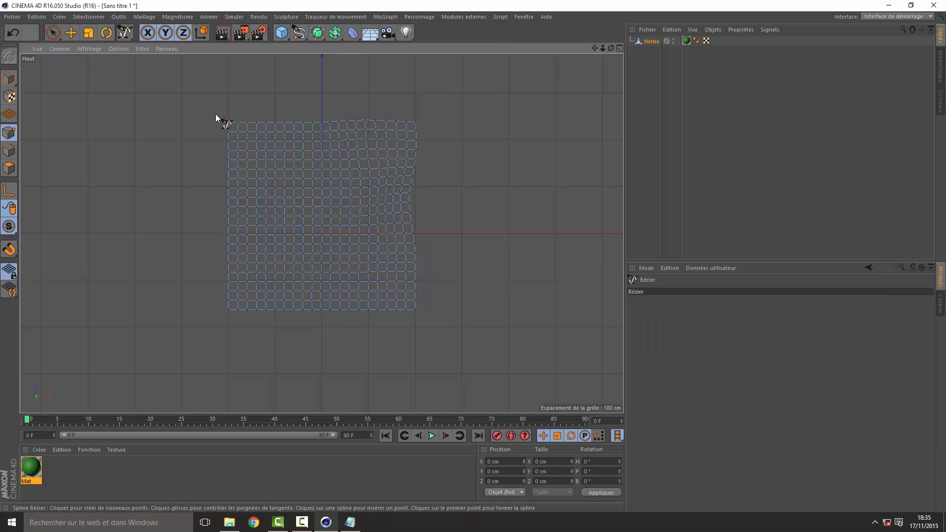
click(10, 135)
click(421, 341)
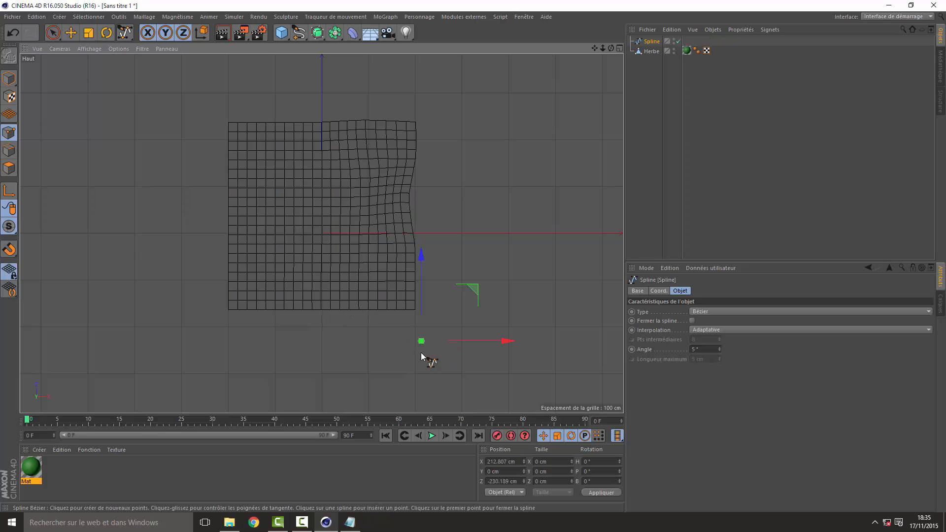
drag(331, 303, 331, 271)
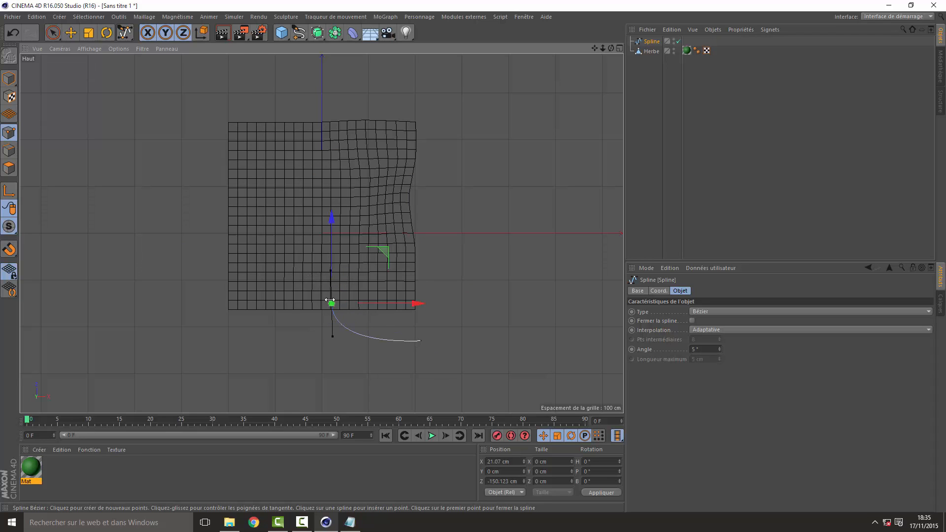
drag(286, 244, 311, 227)
click(372, 172)
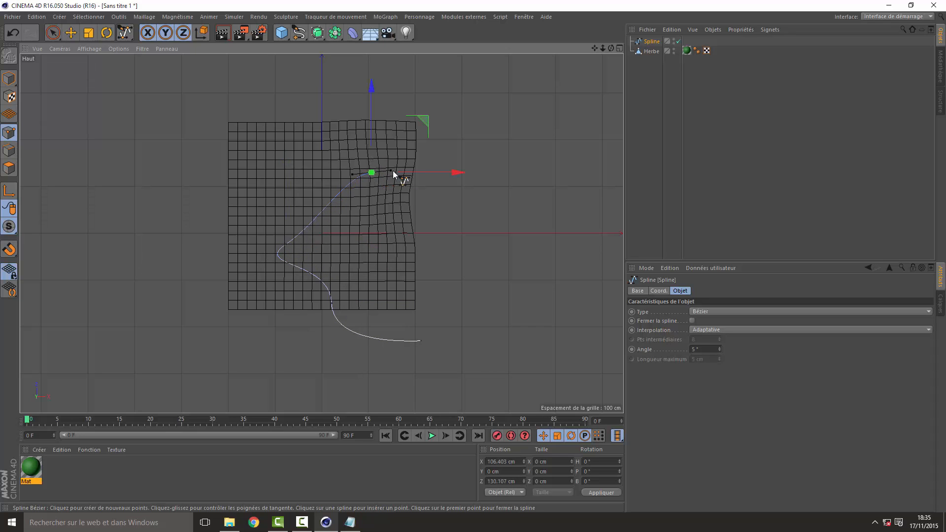
drag(393, 171, 437, 202)
drag(444, 138, 442, 123)
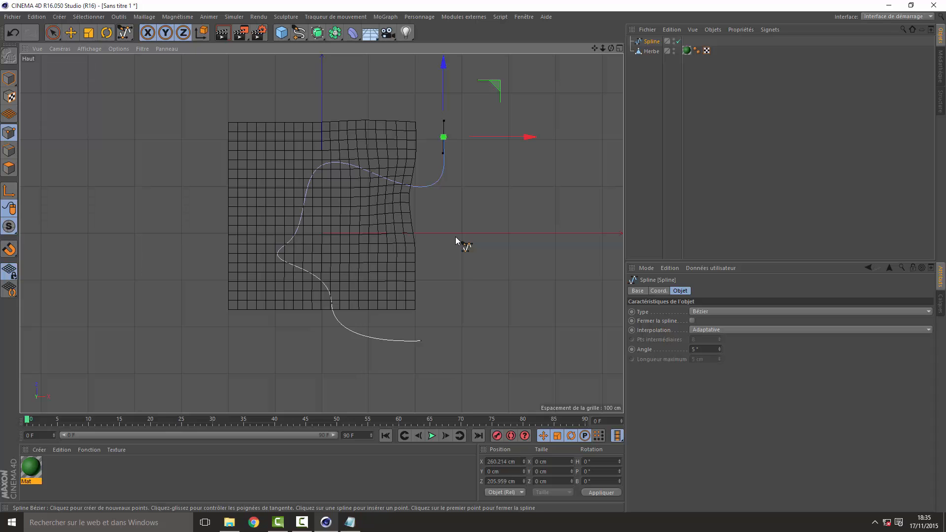
Step: In the perspective view, raise the whole spline object vertically to a Y position of about 24 cm
click(620, 48)
click(317, 48)
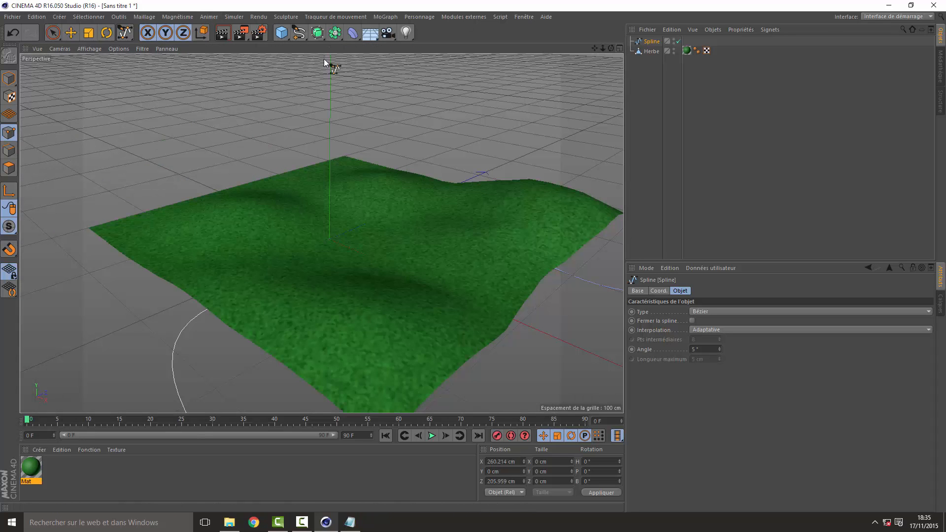
click(71, 33)
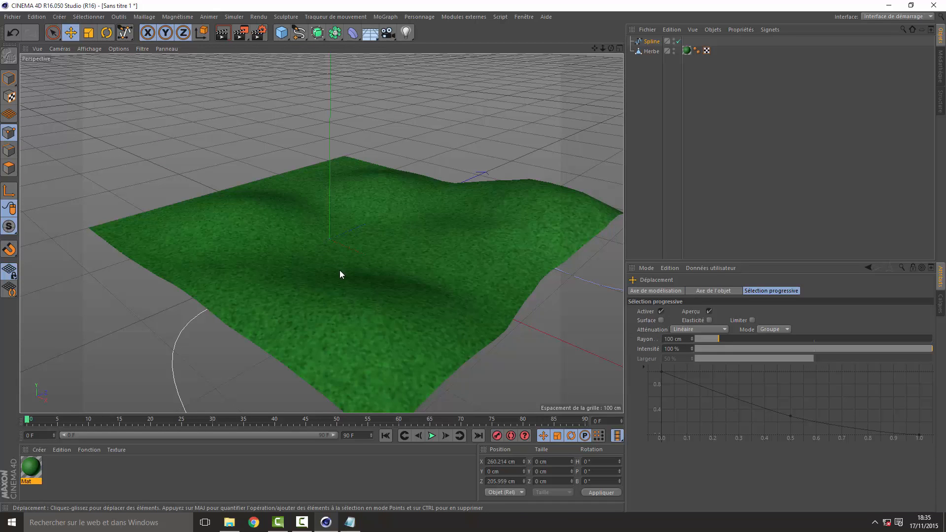
click(654, 42)
scroll(571, 102, down, 5)
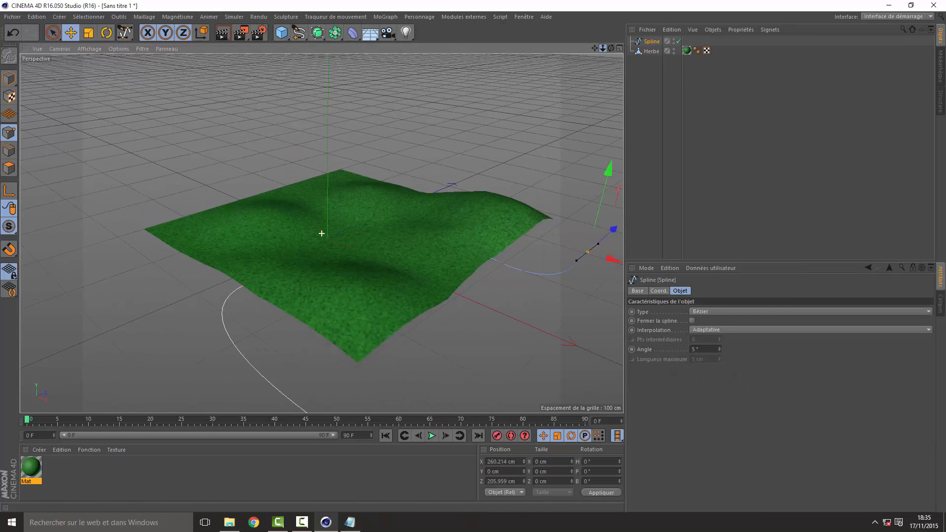
drag(541, 190, 542, 180)
key(ctrl+z)
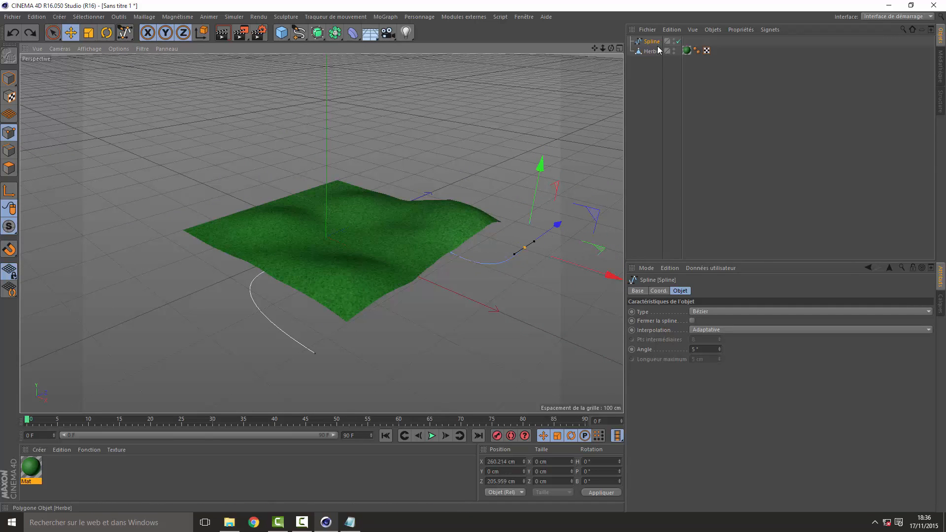
click(8, 82)
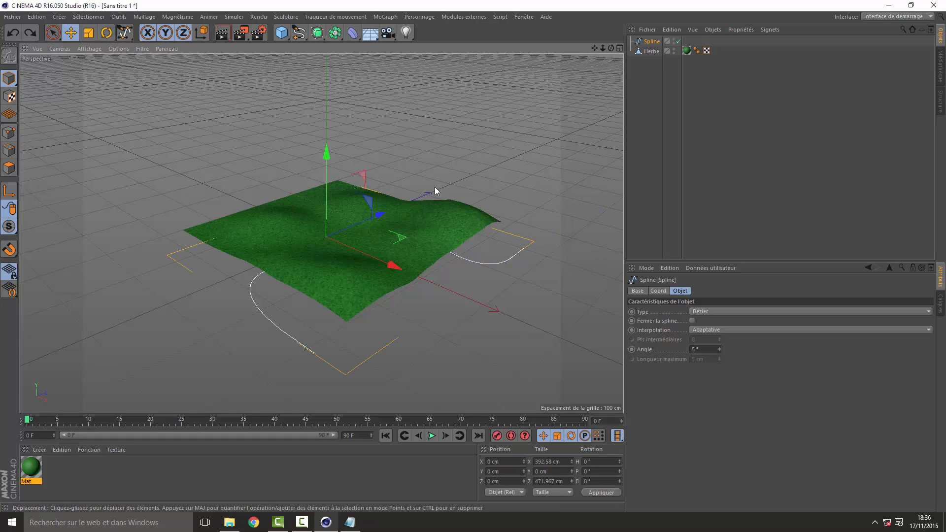
mouse_move(326, 194)
mouse_down()
mouse_move(330, 180)
mouse_move(335, 188)
mouse_up()
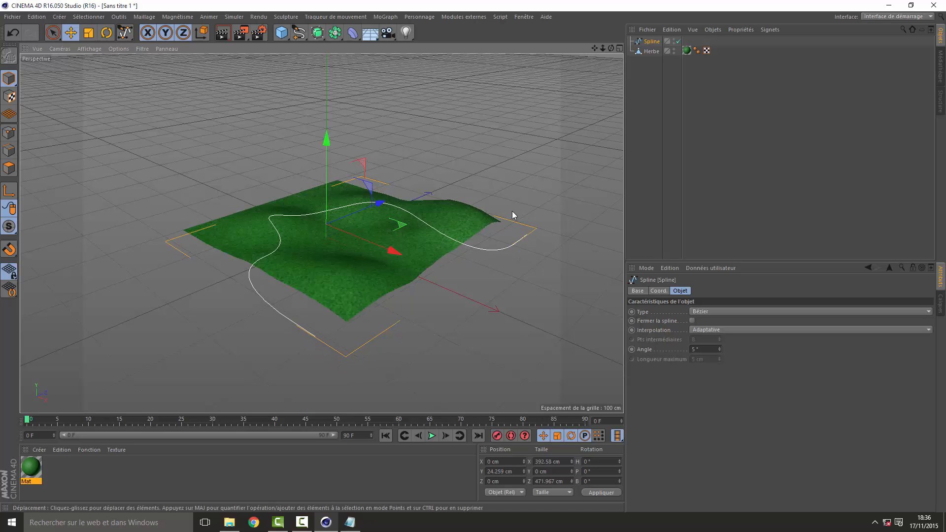
Step: Move the spline along the X axis to an X position of about 90 cm
mouse_move(611, 48)
mouse_down()
mouse_move(622, 45)
mouse_move(609, 35)
mouse_move(615, 52)
mouse_up()
drag(380, 268, 403, 302)
drag(611, 48, 591, 58)
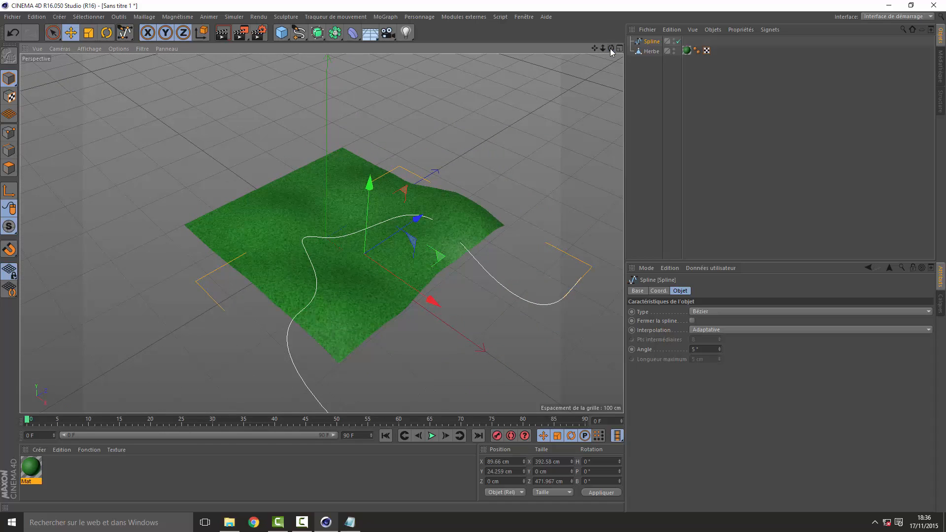
Step: Rename the spline object as "tracé route" and deselect it
click(653, 42)
double_click(653, 42)
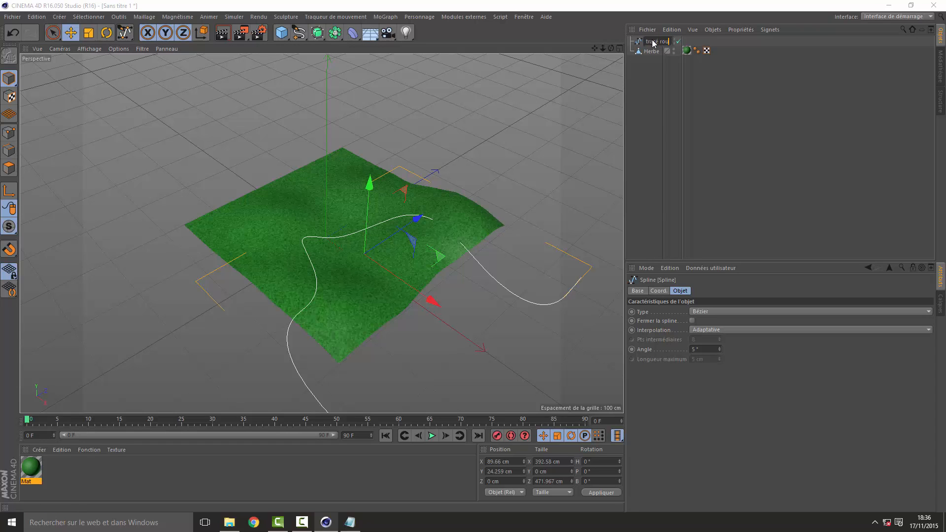
key(Return)
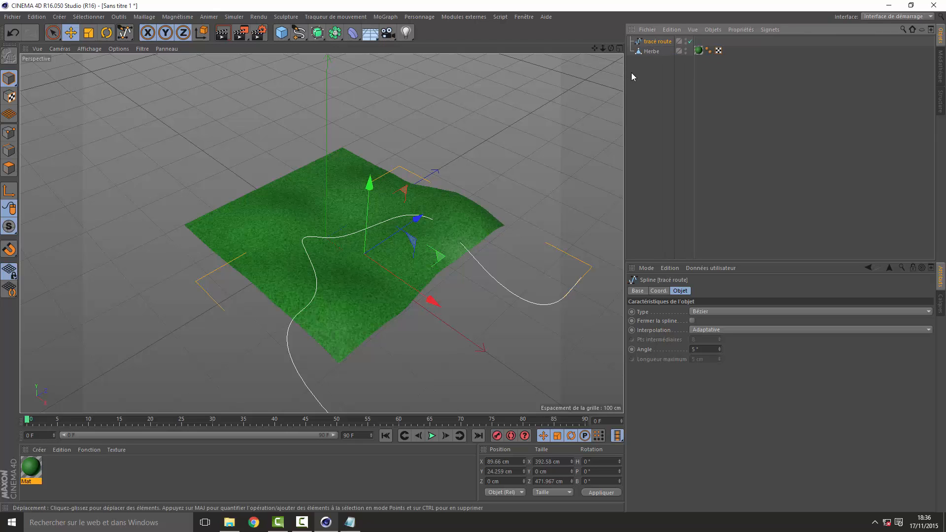
click(651, 69)
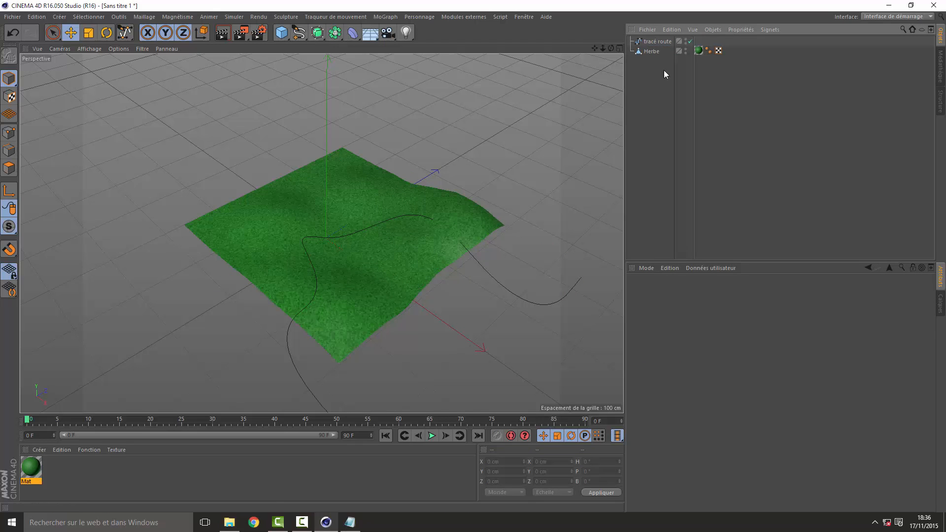
Step: Detach the mesh spline commands as a floating palette and place it beside the viewport
click(144, 18)
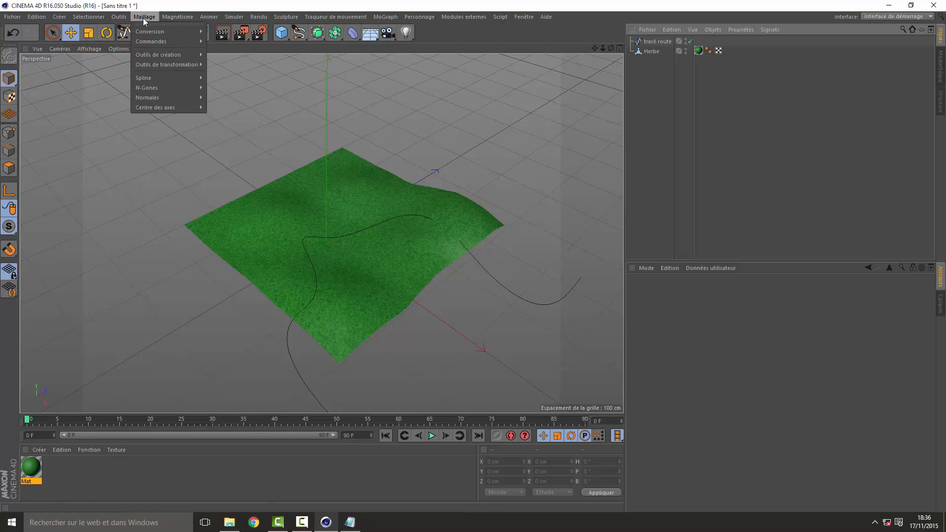
mouse_move(156, 78)
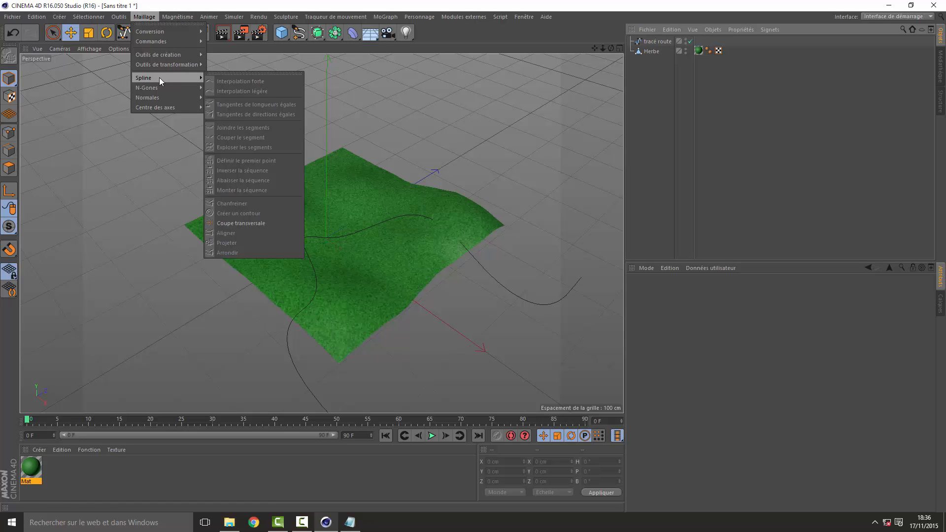
click(233, 74)
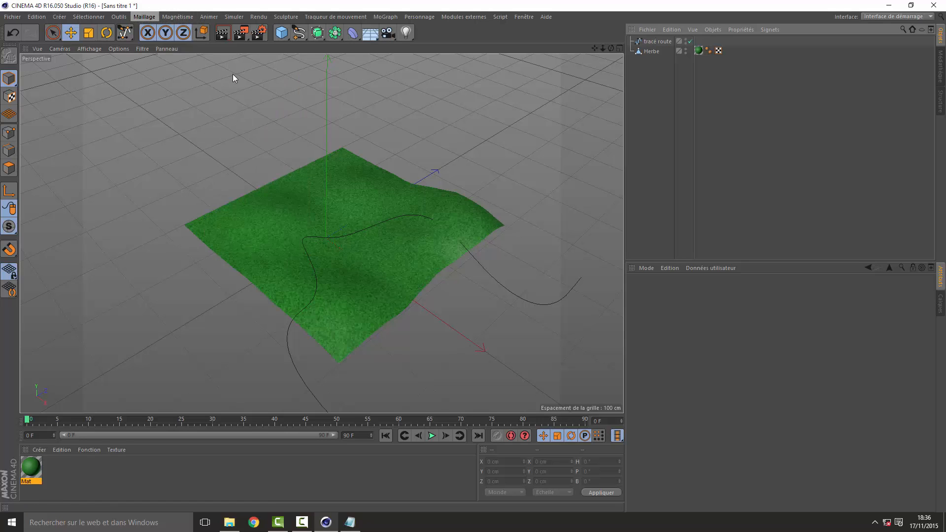
drag(249, 64, 743, 174)
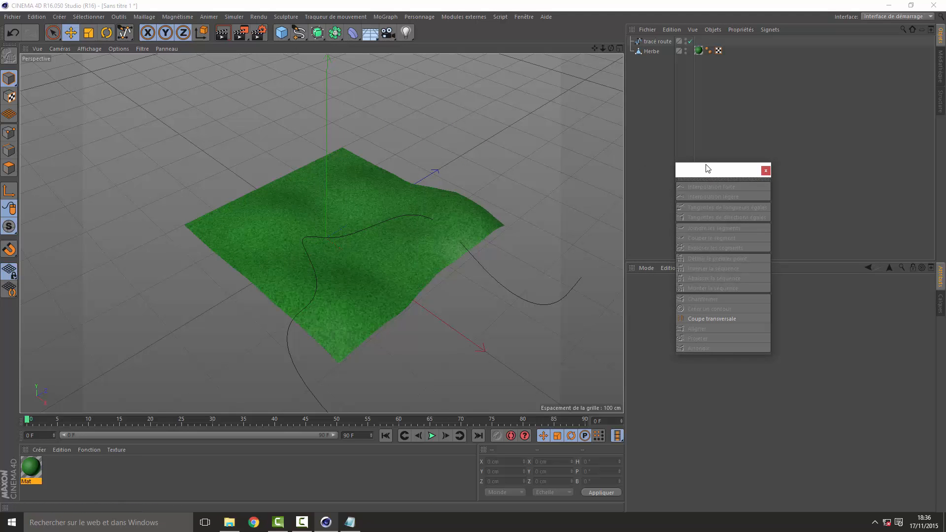
Step: Select the tracé route spline and shift it slightly to about X 86 cm, Y 30 cm, Z 3 cm
click(653, 43)
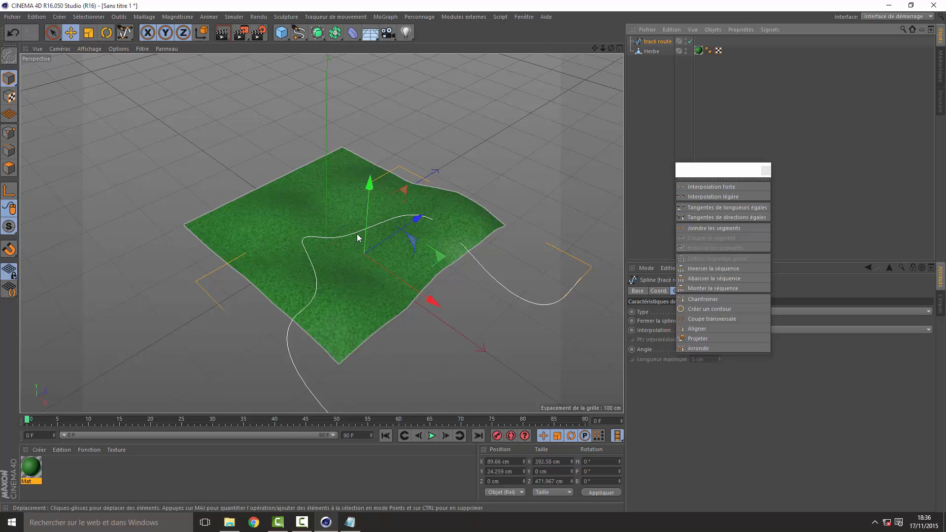
alt+middle_drag(345, 262, 273, 212)
drag(304, 221, 288, 217)
Step: Switch to point editing mode and make the tracé route spline the active object
key(v)
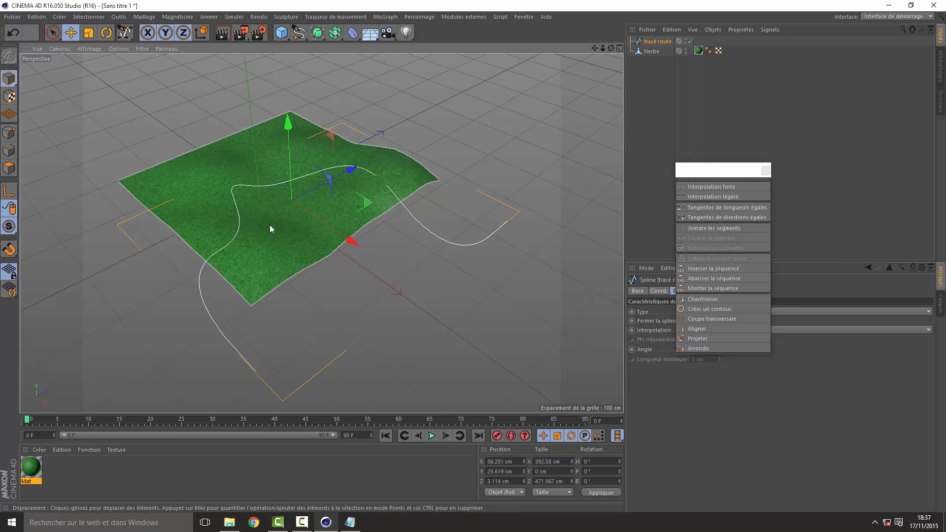
click(271, 225)
key(v)
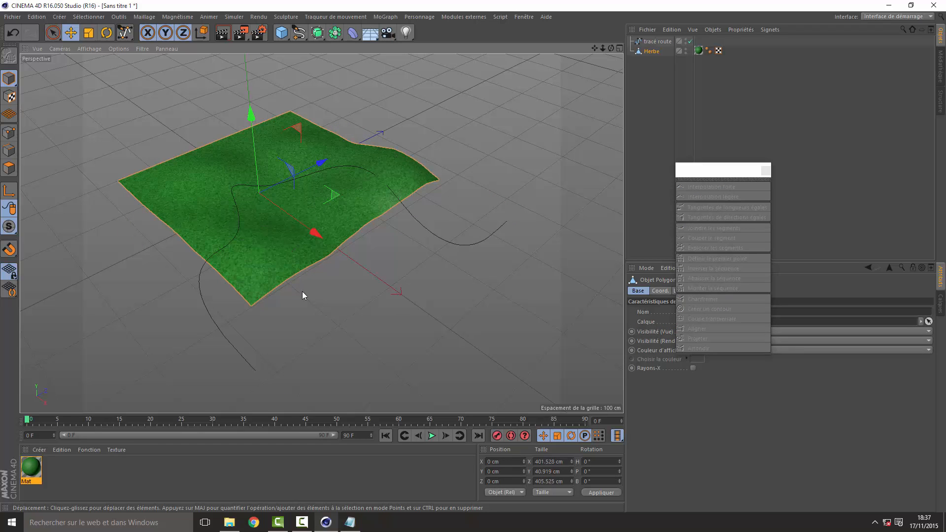
key(b)
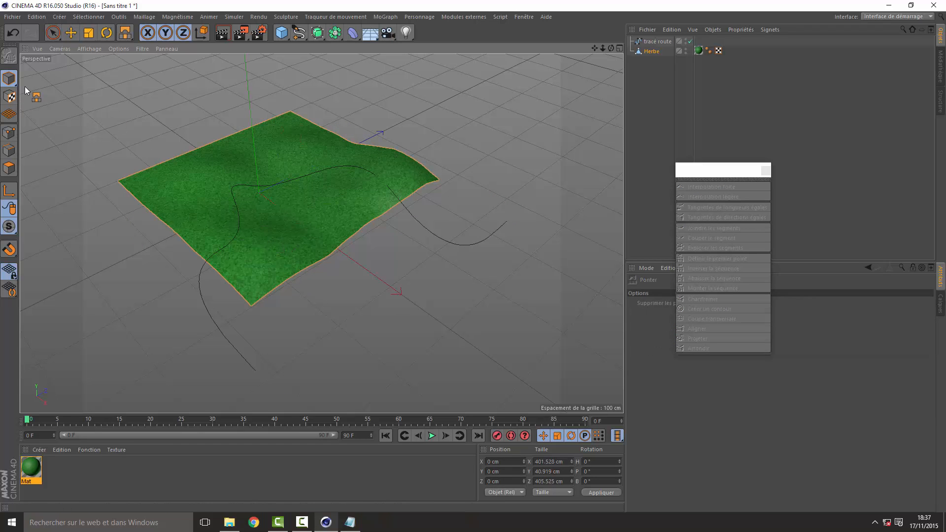
key(v)
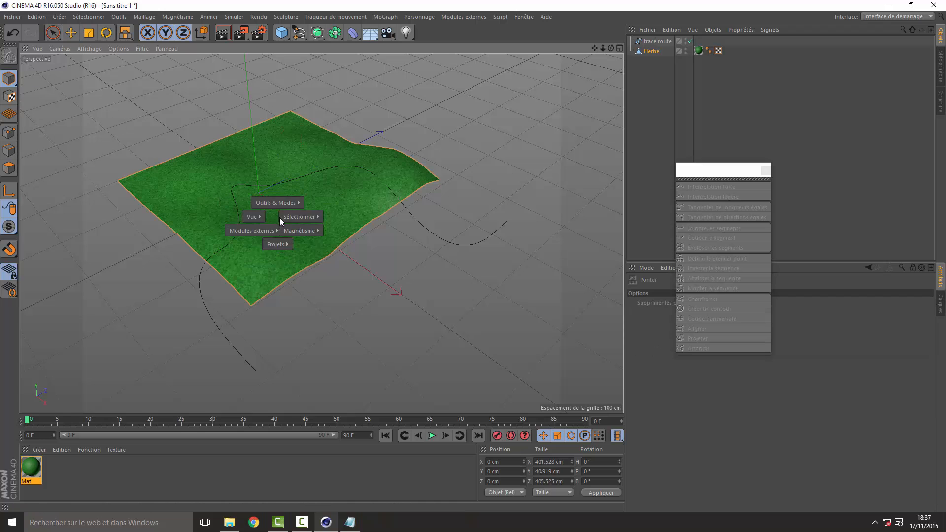
mouse_move(280, 203)
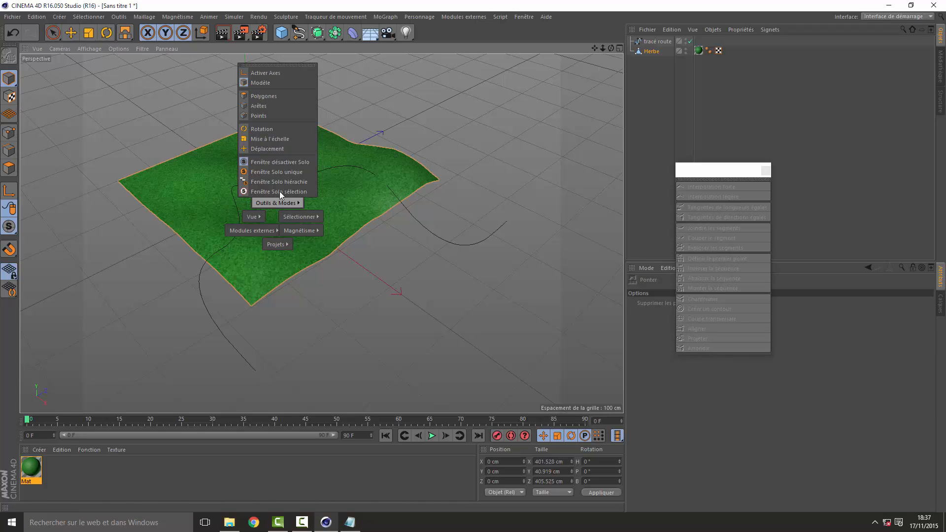
click(261, 115)
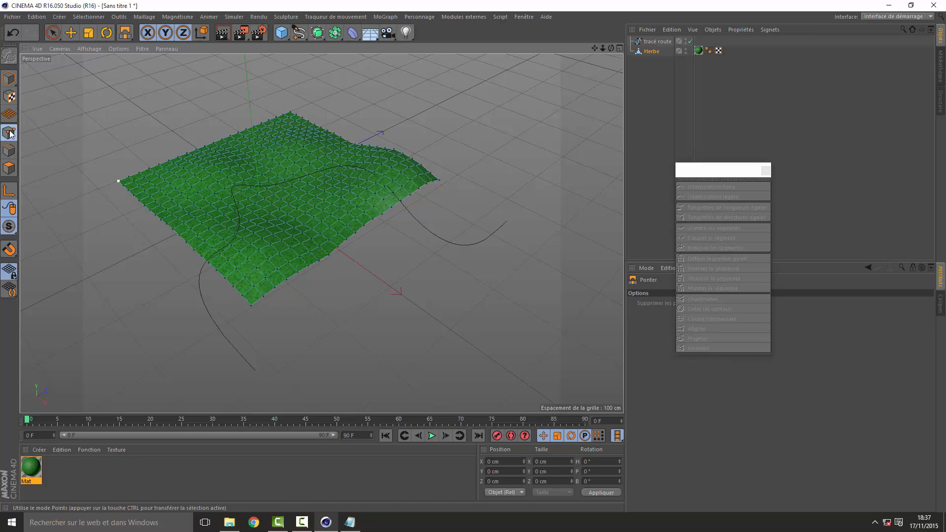
click(663, 58)
click(658, 41)
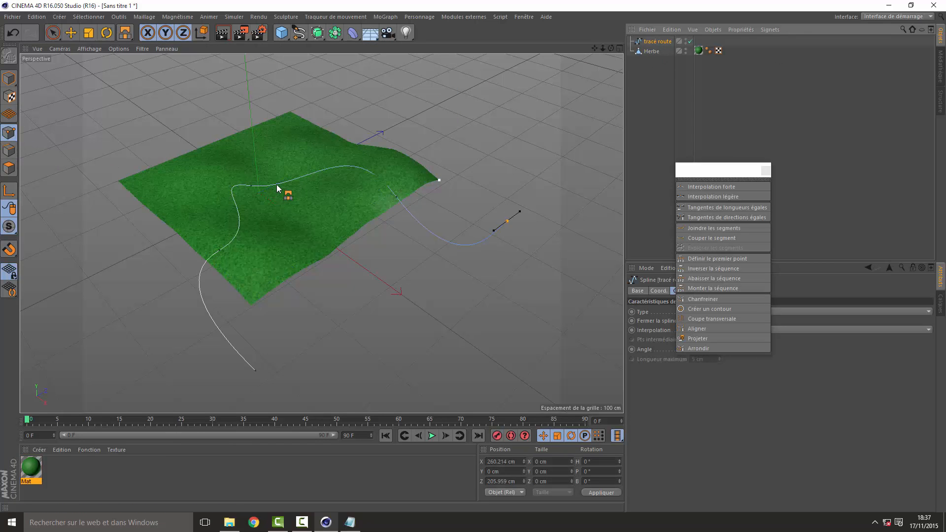
right_click(293, 213)
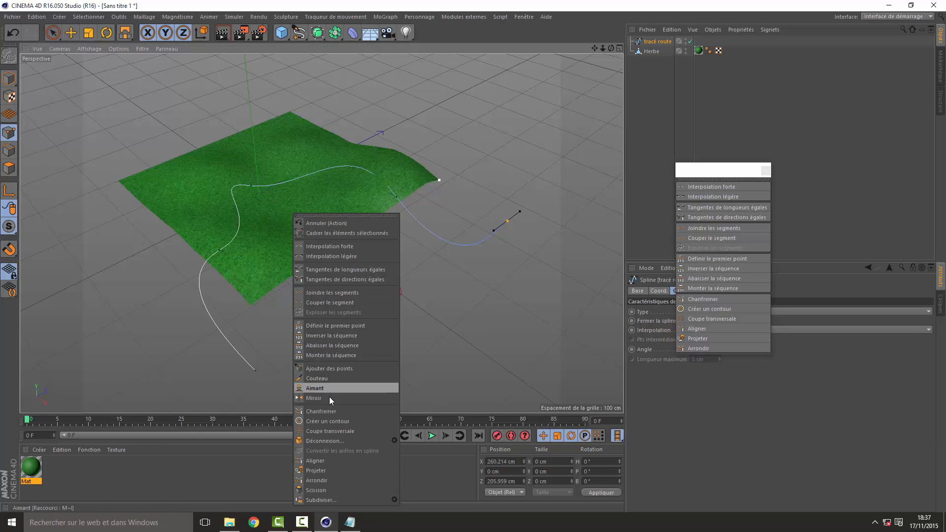
click(275, 220)
key(v)
mouse_move(296, 212)
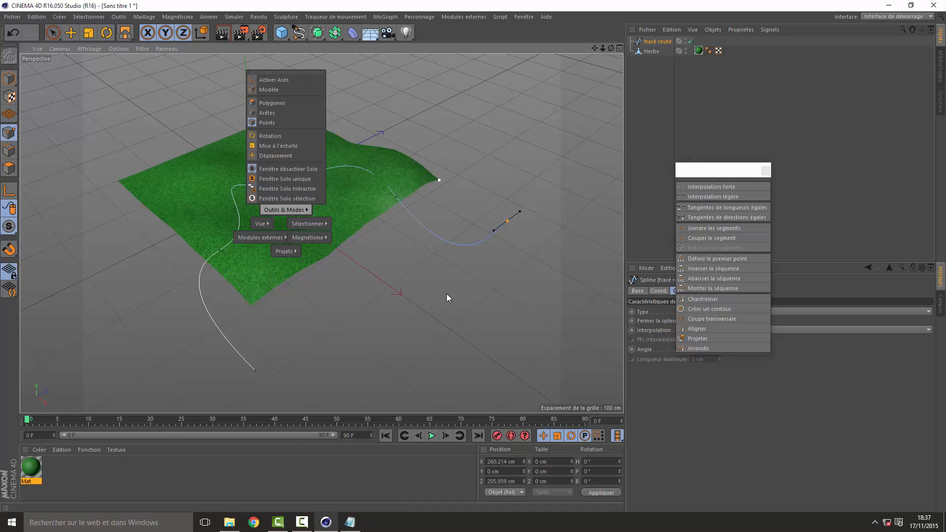
click(708, 173)
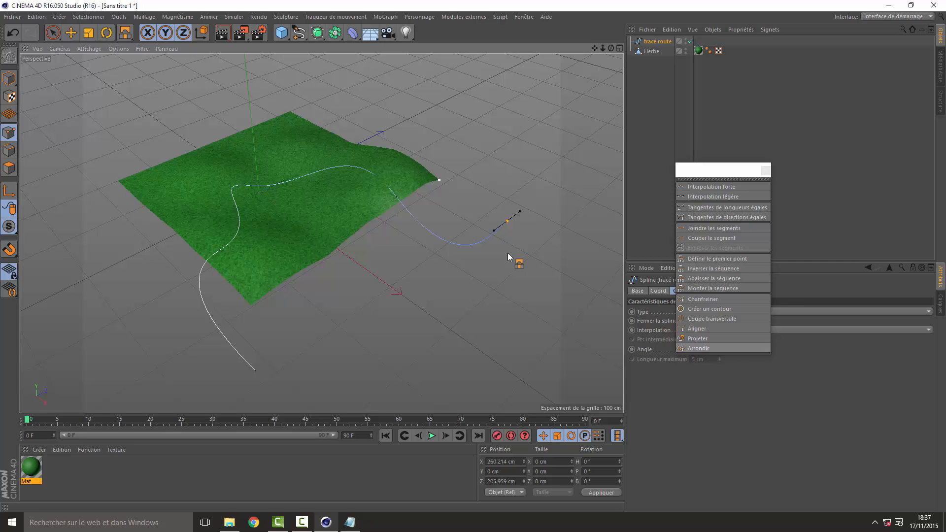
Step: Activate the Arrondir tool for the tracé route spline and set its number of points to 150
drag(611, 53, 592, 51)
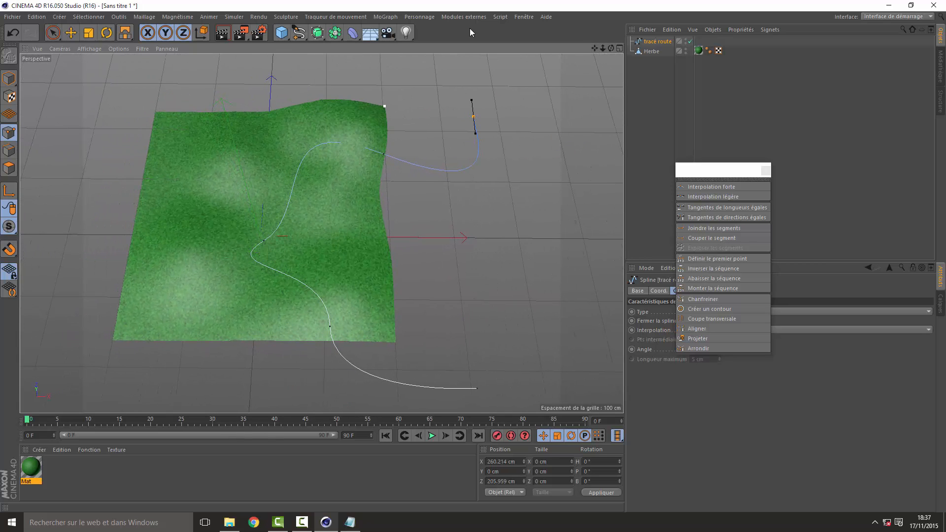
click(704, 348)
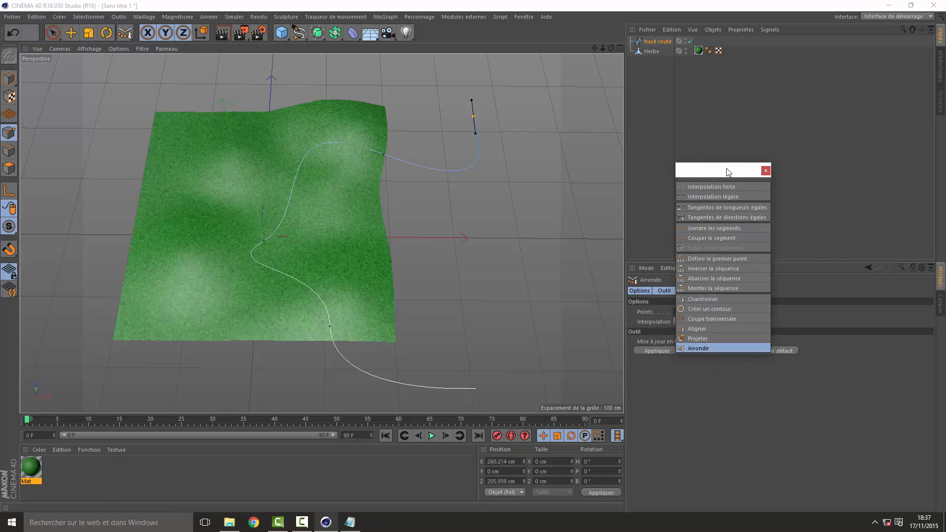
drag(728, 172, 835, 107)
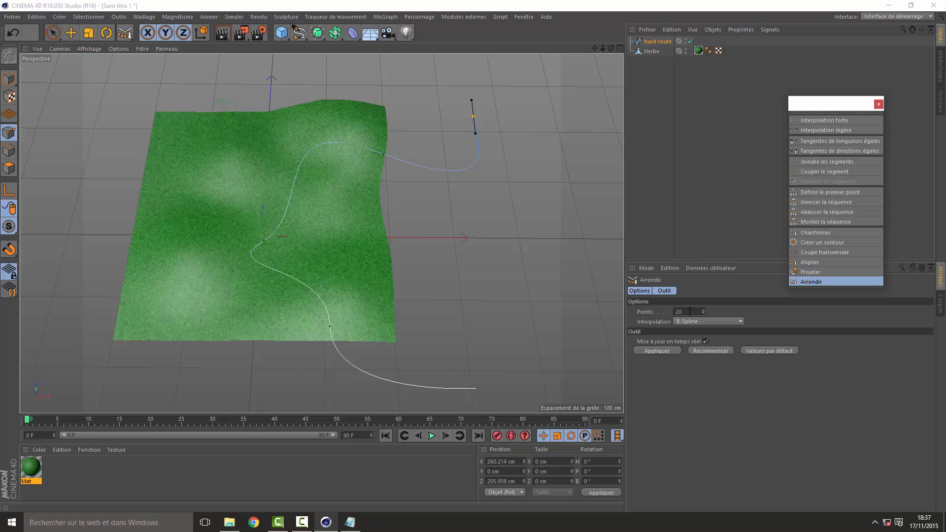
drag(690, 312, 614, 300)
text(3)
key(Return)
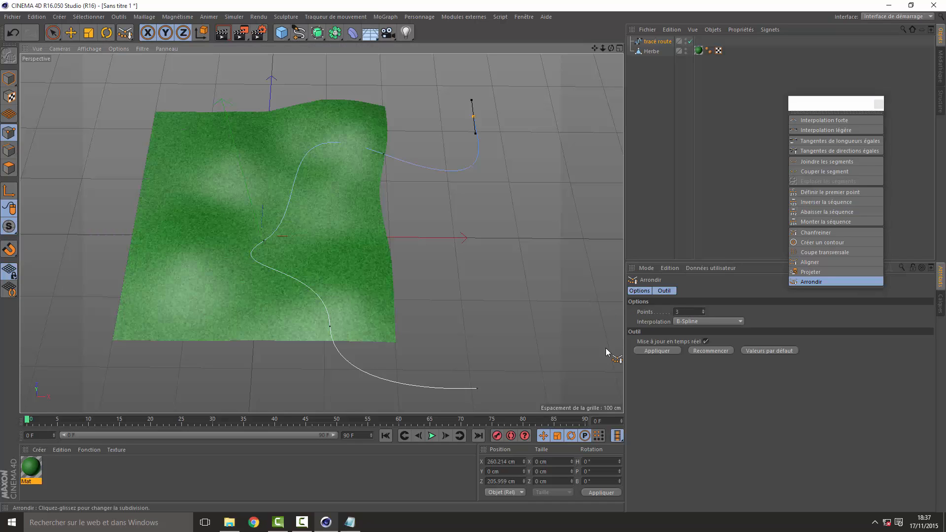
drag(691, 311, 607, 310)
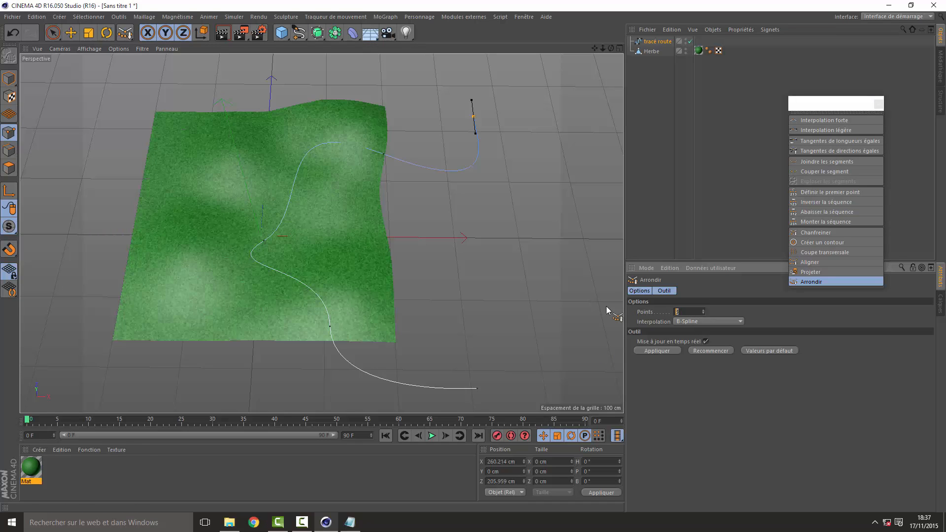
key(BackSpace)
text(150)
key(Return)
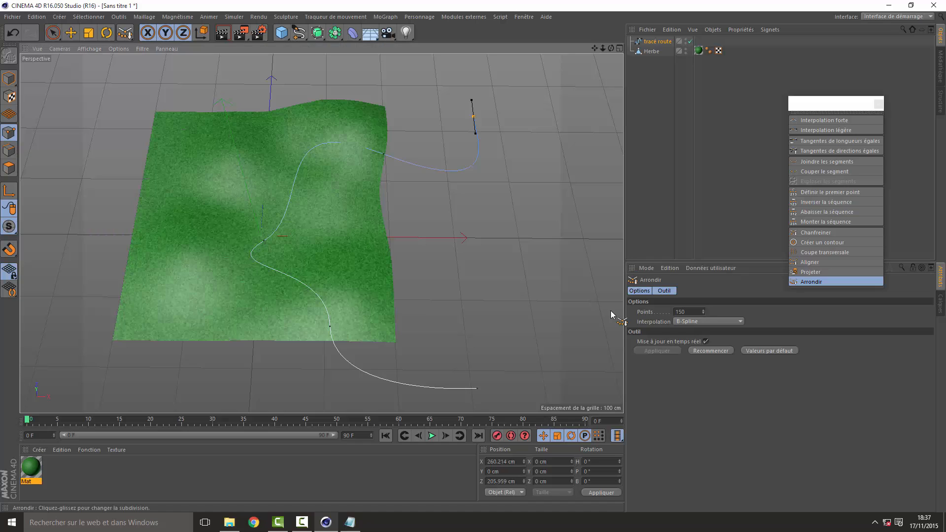
Step: Set the Arrondir interpolation to Cubique and show only the tool's option settings
click(693, 322)
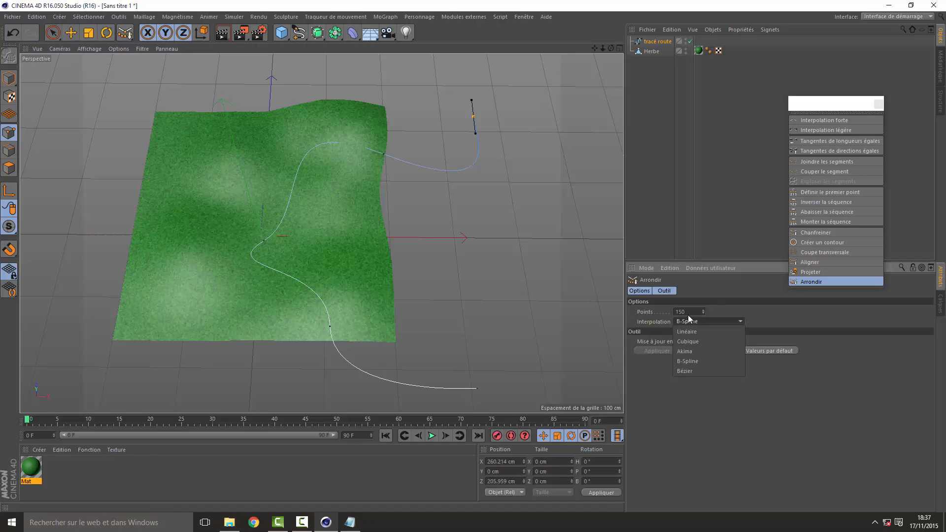
click(693, 331)
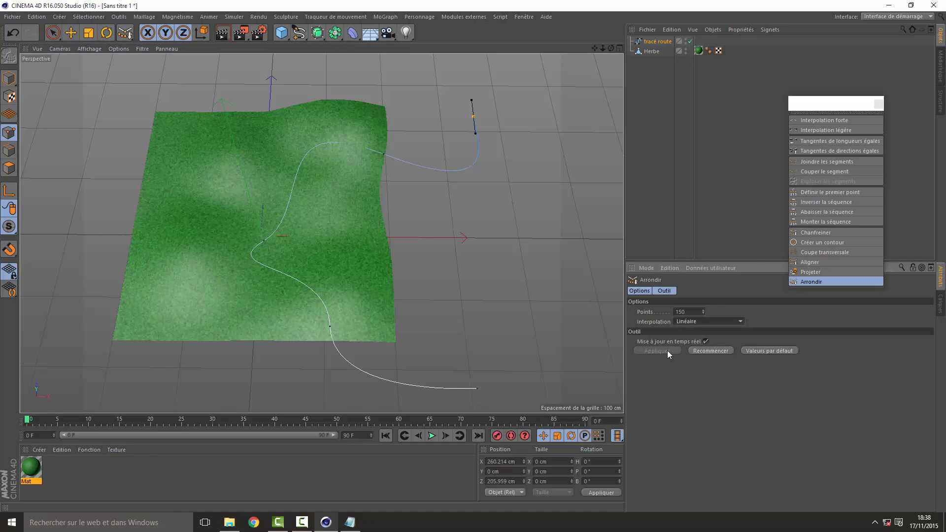
click(693, 322)
click(698, 342)
click(694, 322)
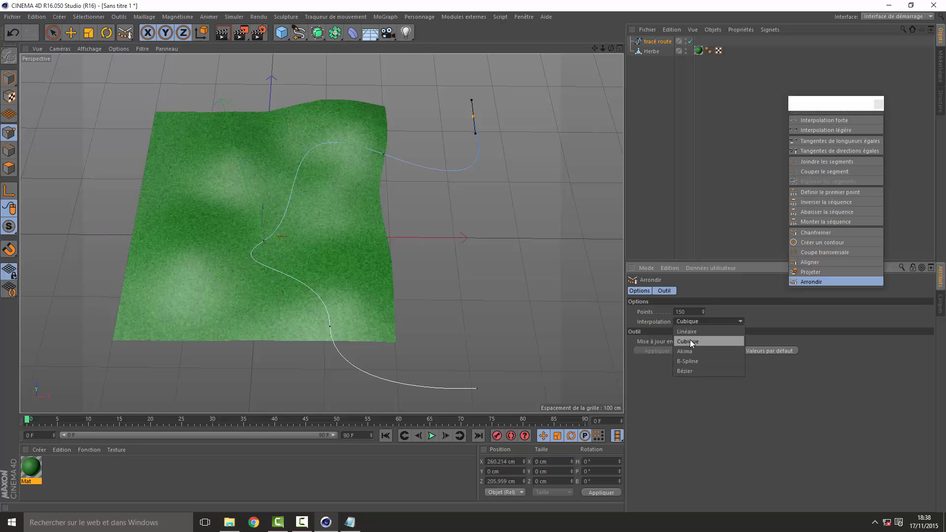
click(691, 342)
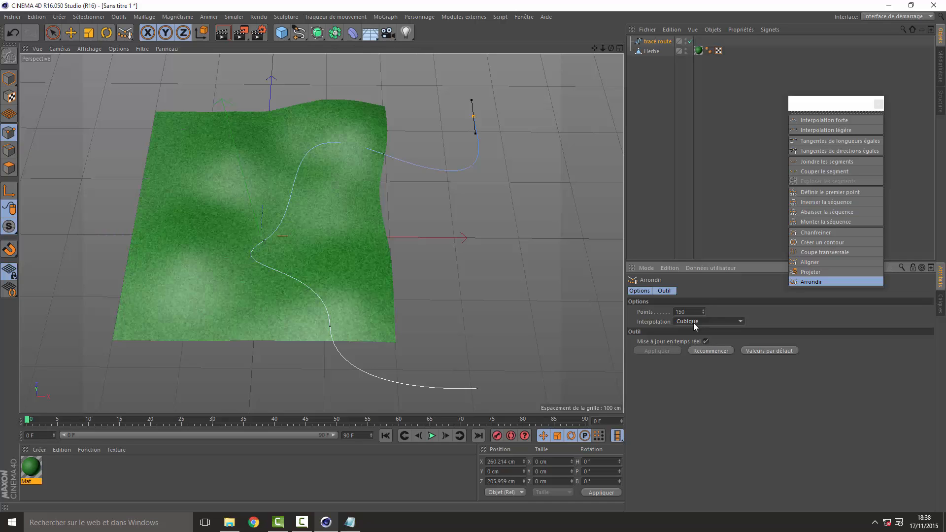
click(641, 291)
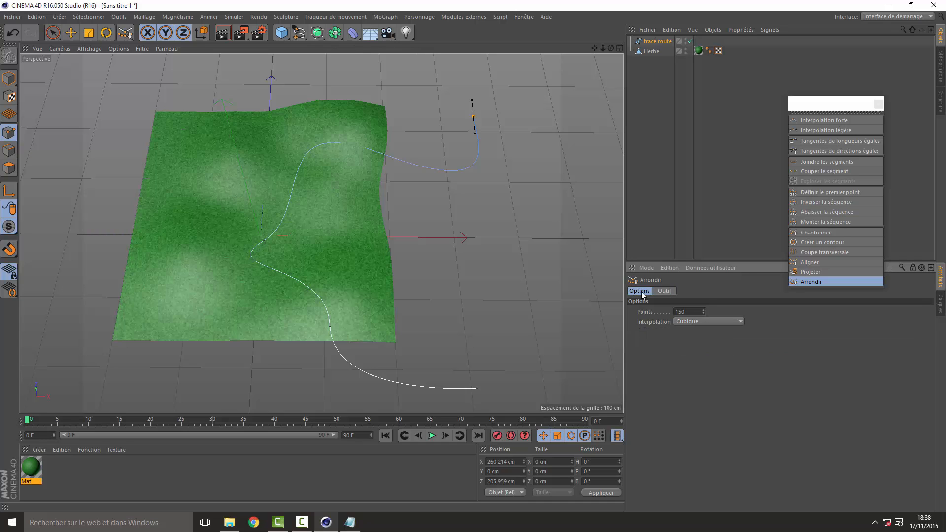
click(811, 272)
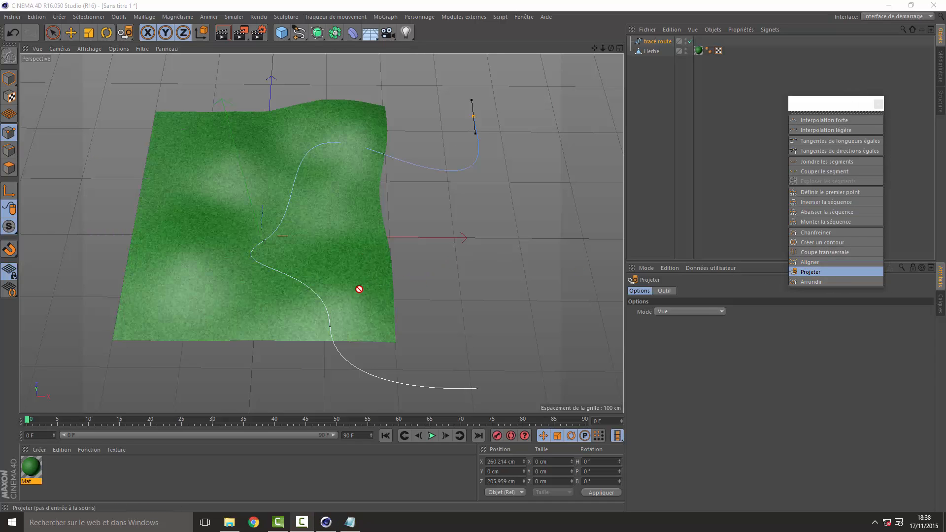
click(6, 79)
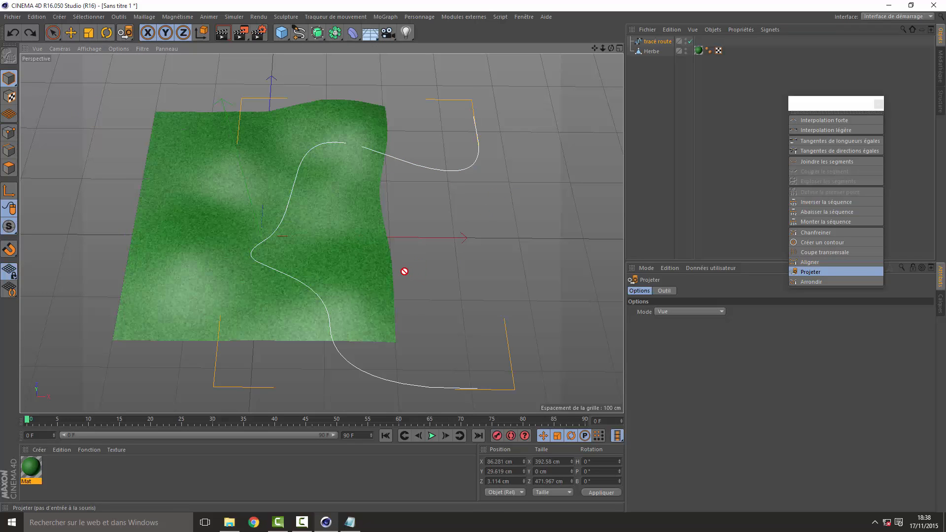
click(9, 133)
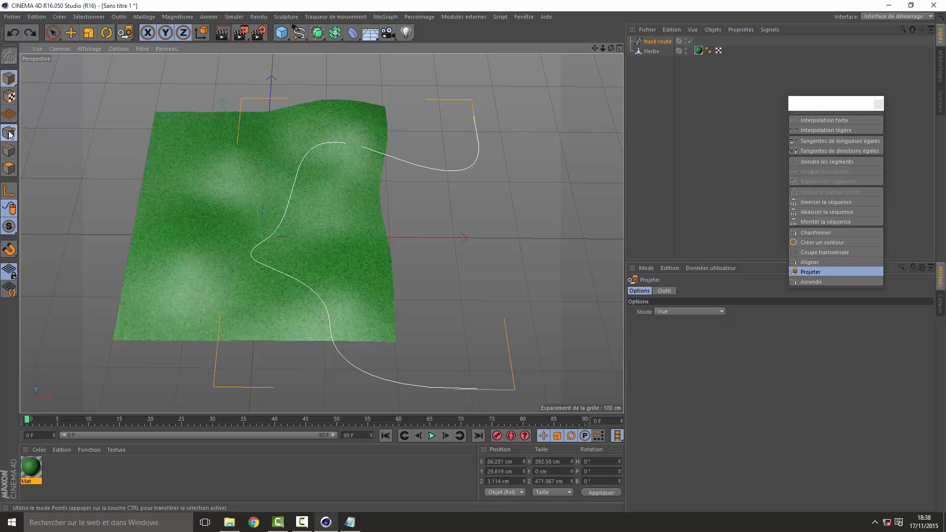
click(405, 229)
click(657, 41)
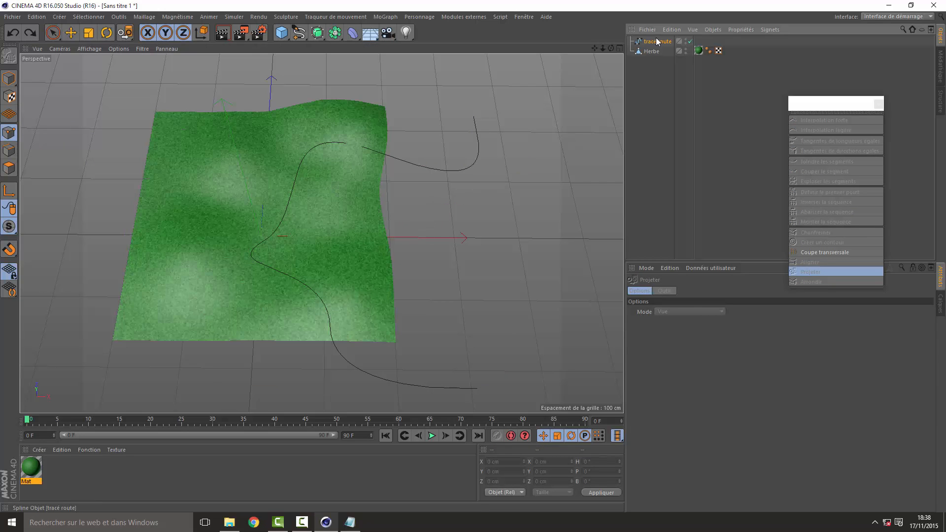
ctrl+click(652, 52)
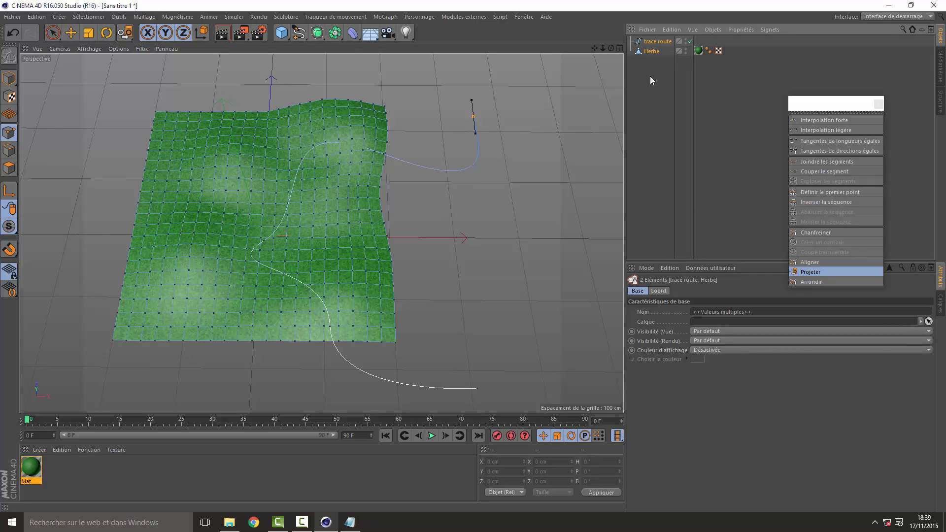
click(650, 79)
Step: Select all points of the tracé route spline and apply Arrondir with 150 points and Cubique interpolation
click(657, 42)
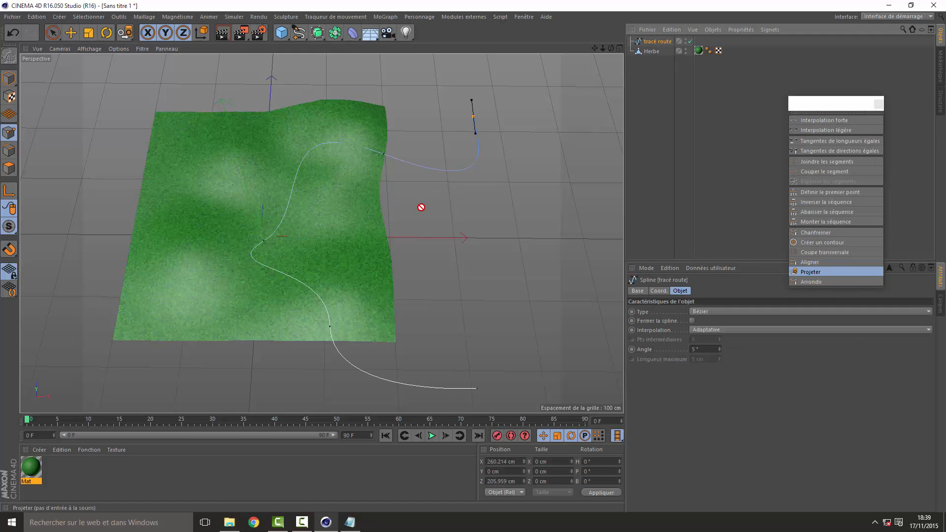
key(ctrl+a)
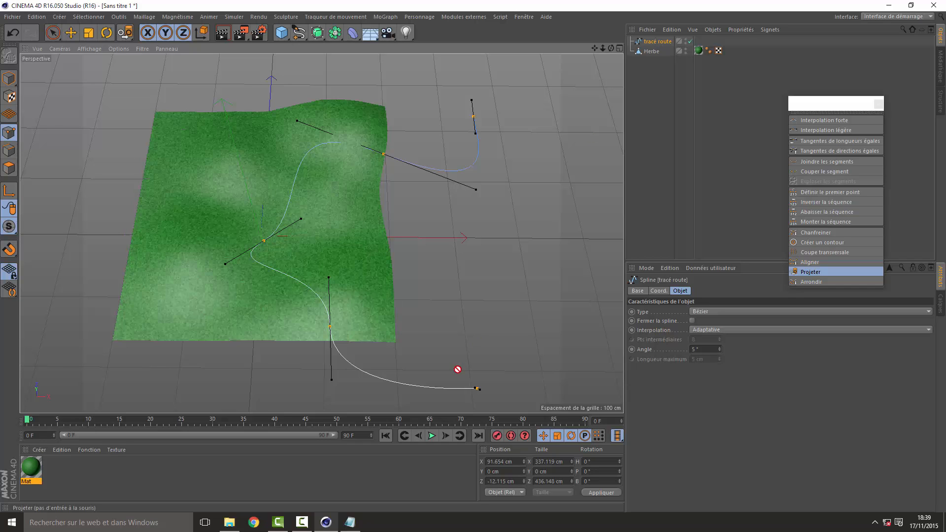
click(821, 281)
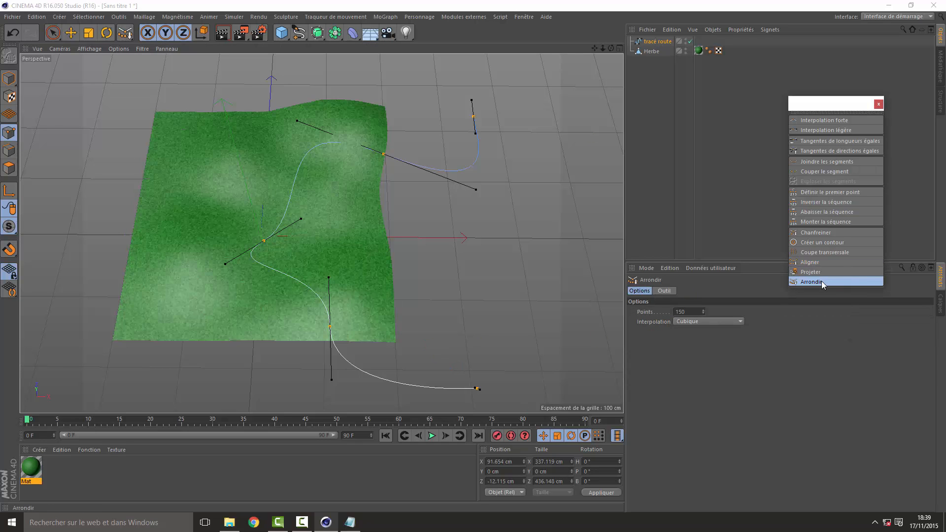
click(662, 291)
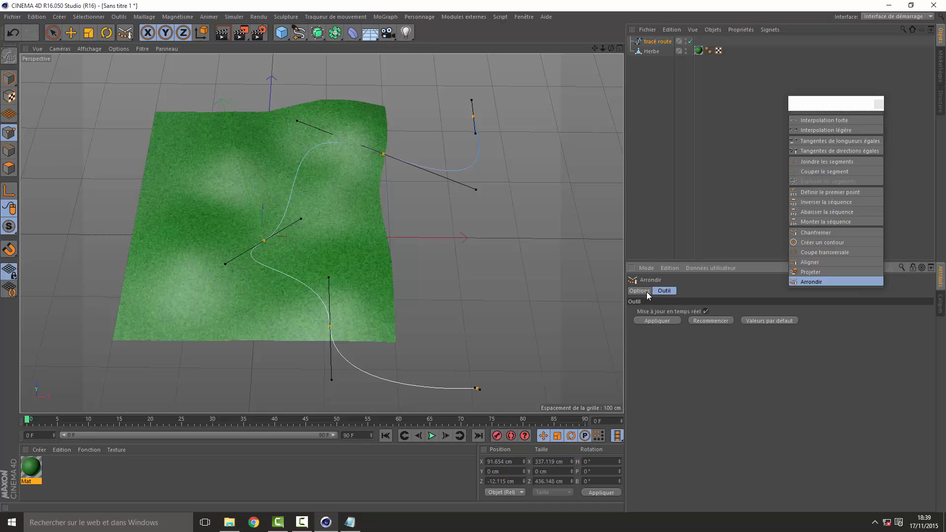
shift+click(647, 291)
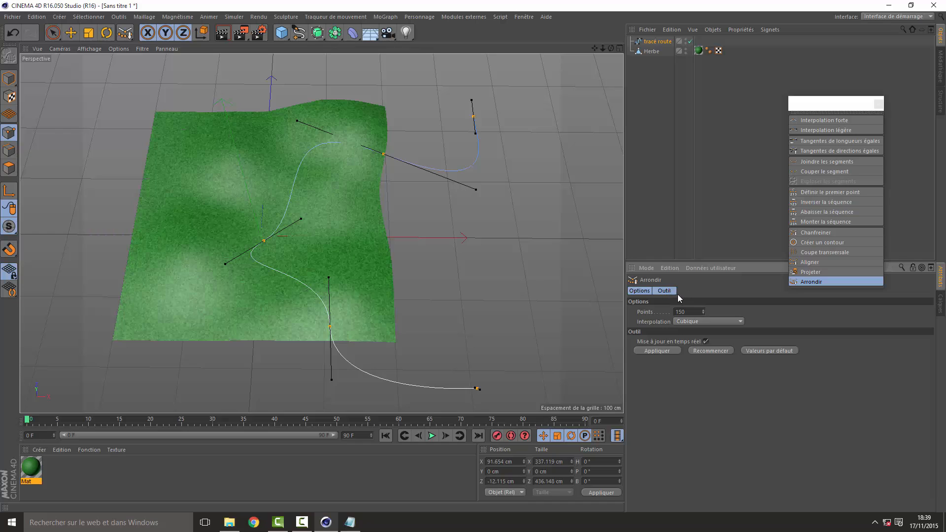
shift+click(665, 290)
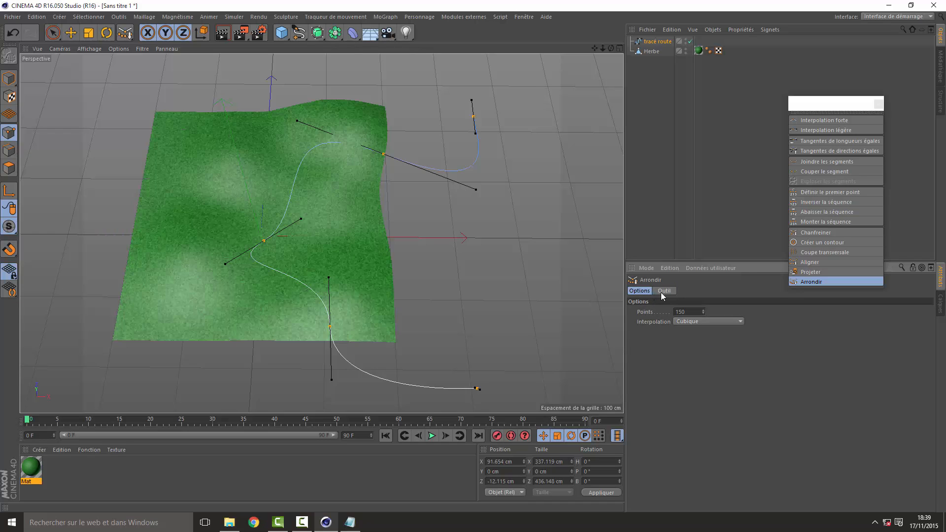
shift+click(664, 291)
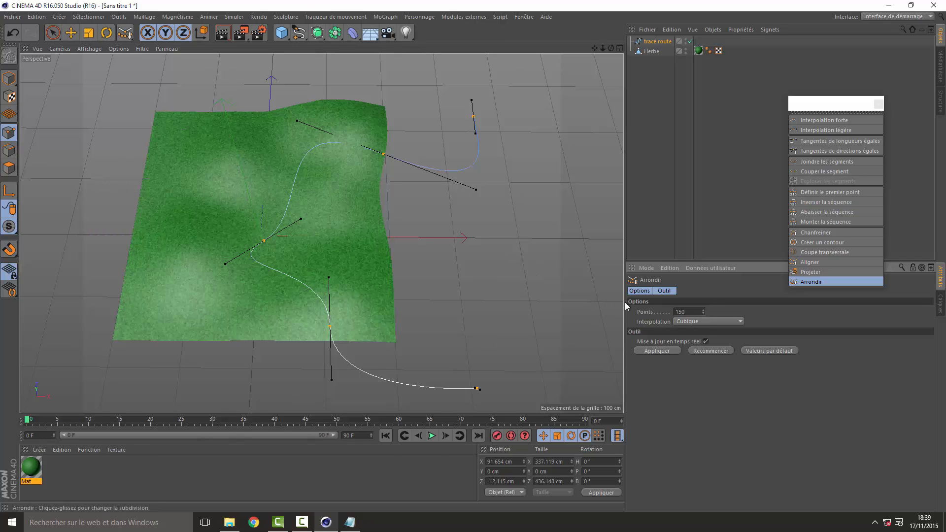
click(659, 351)
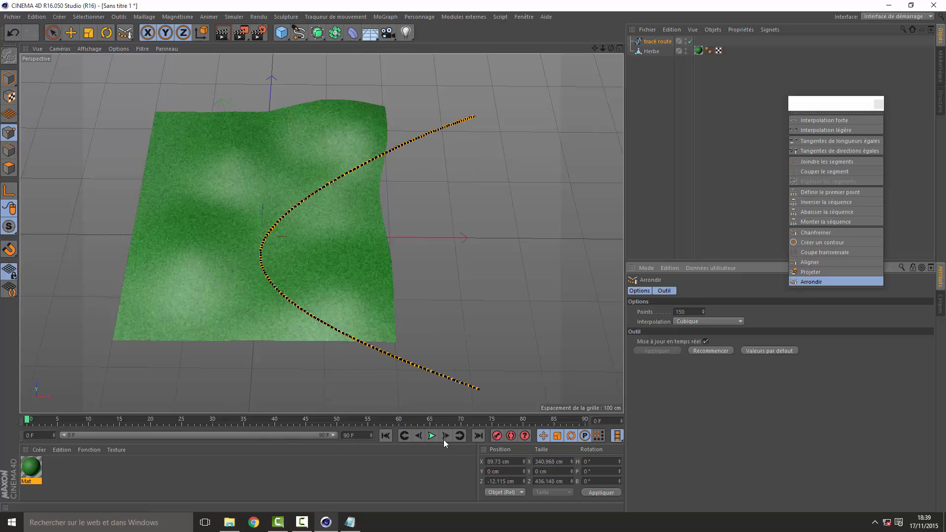
Step: Try the Linéaire, Akima, B-Spline and Bézier interpolations in turn on the rounded tracé route spline
click(699, 324)
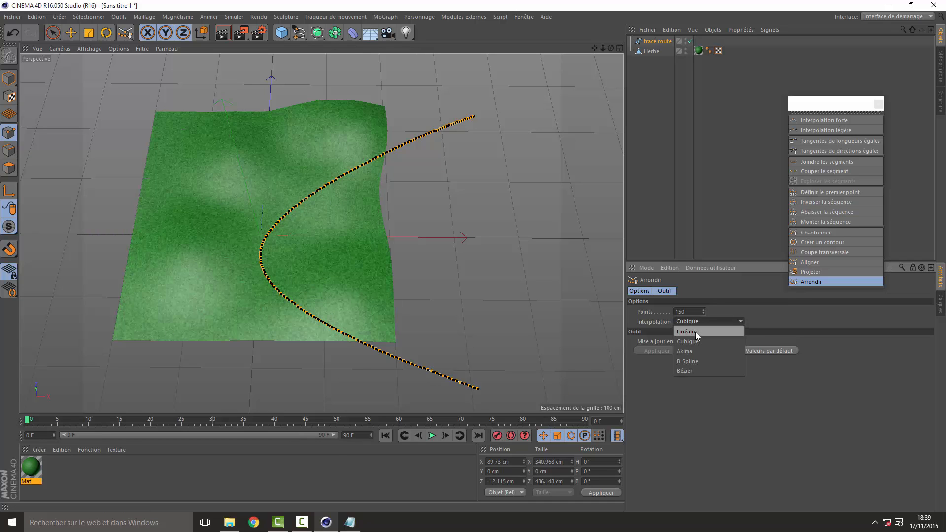
click(696, 332)
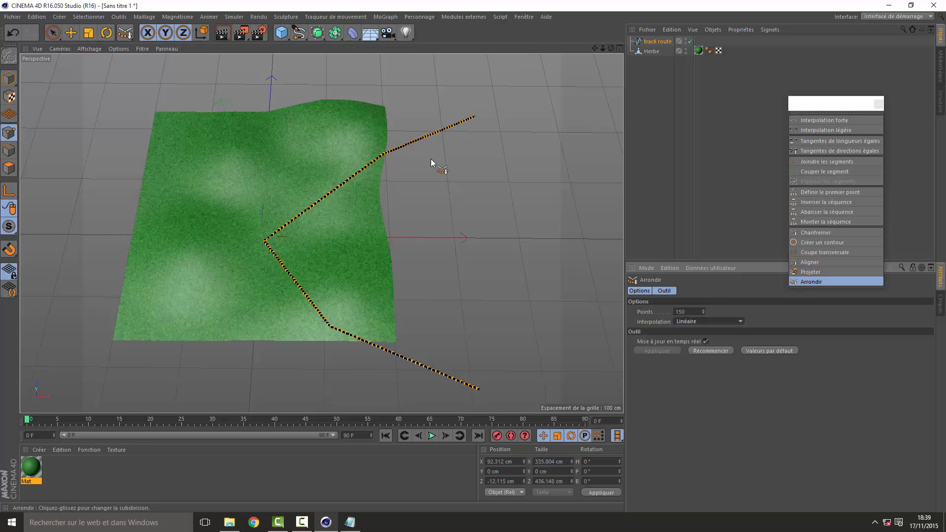
click(703, 323)
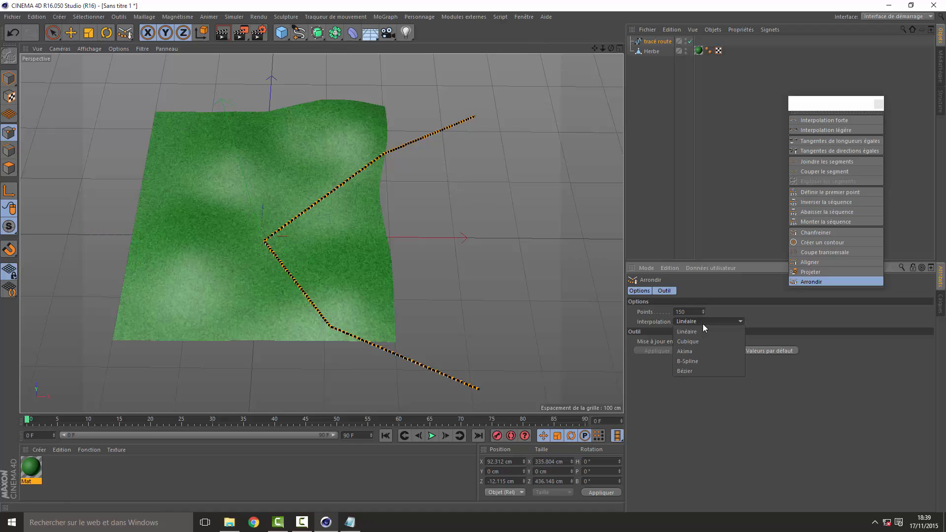
click(691, 352)
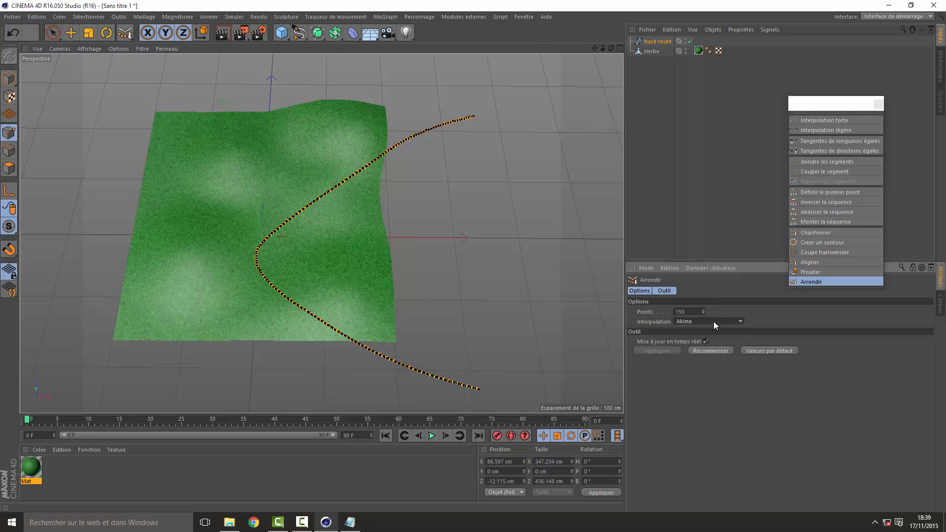
click(714, 322)
click(697, 360)
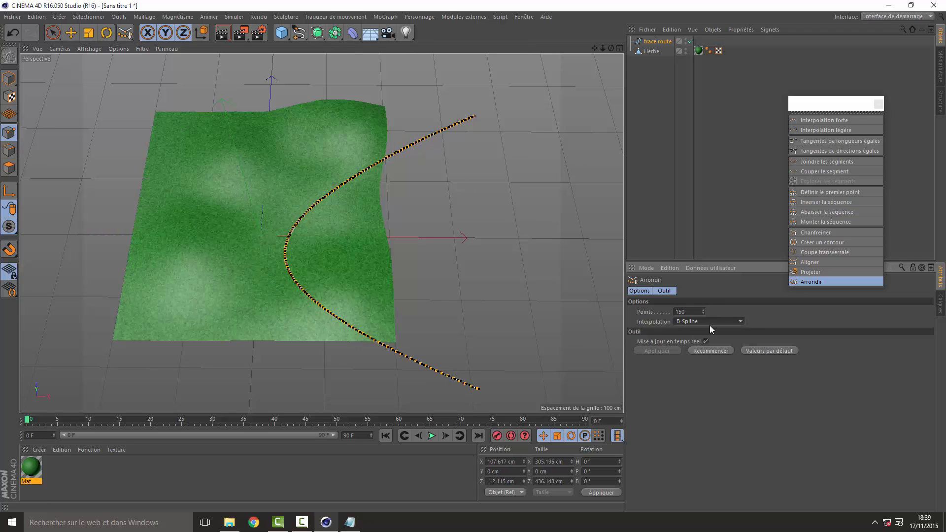
click(707, 324)
click(691, 367)
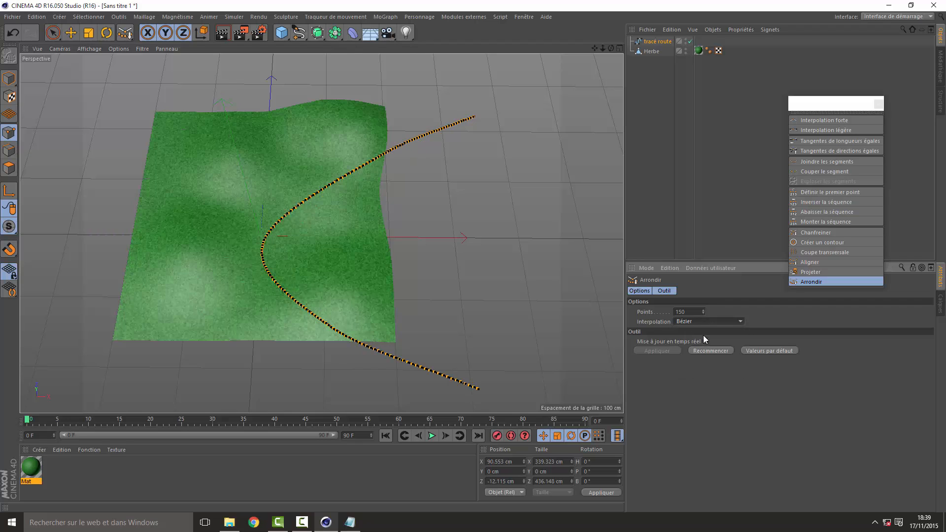
Step: Compare the Akima, Linéaire and Cubique interpolations again on the rounded spline, finishing on Akima
click(706, 321)
click(691, 351)
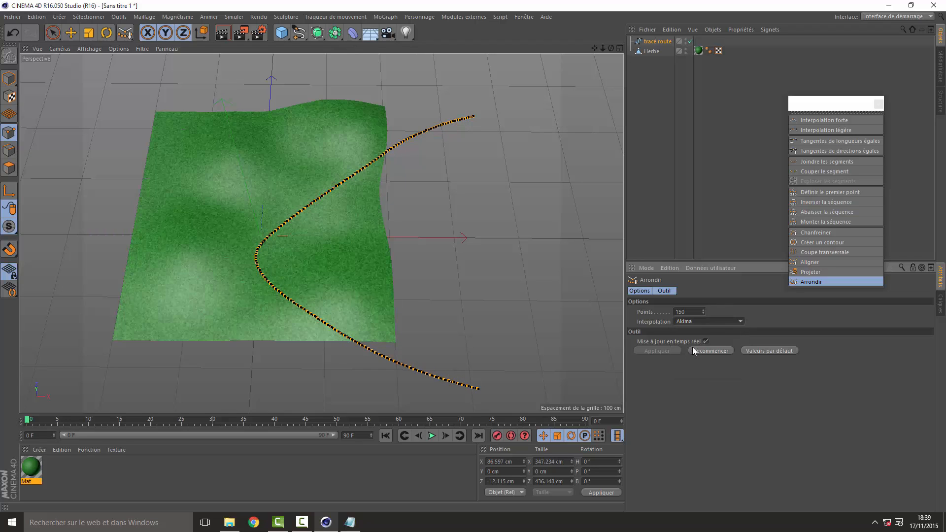
click(697, 326)
click(692, 332)
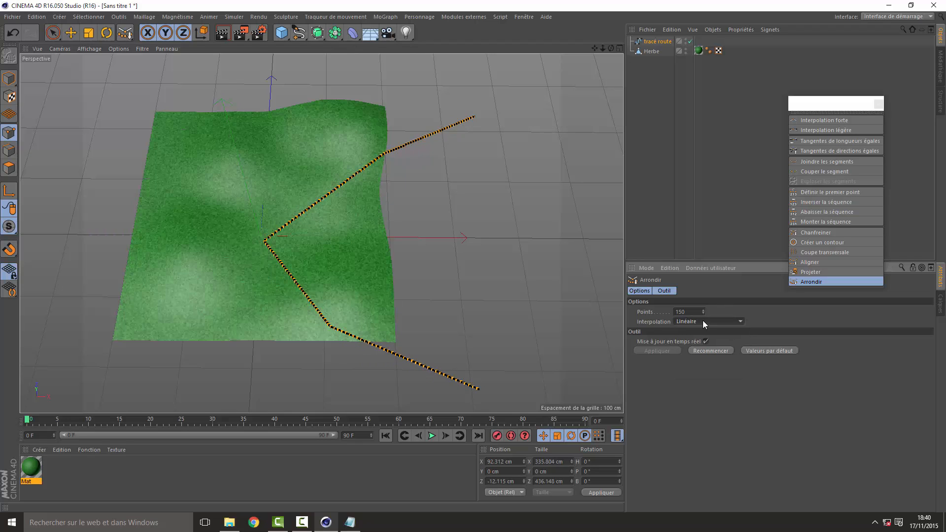
click(703, 321)
click(696, 339)
click(703, 323)
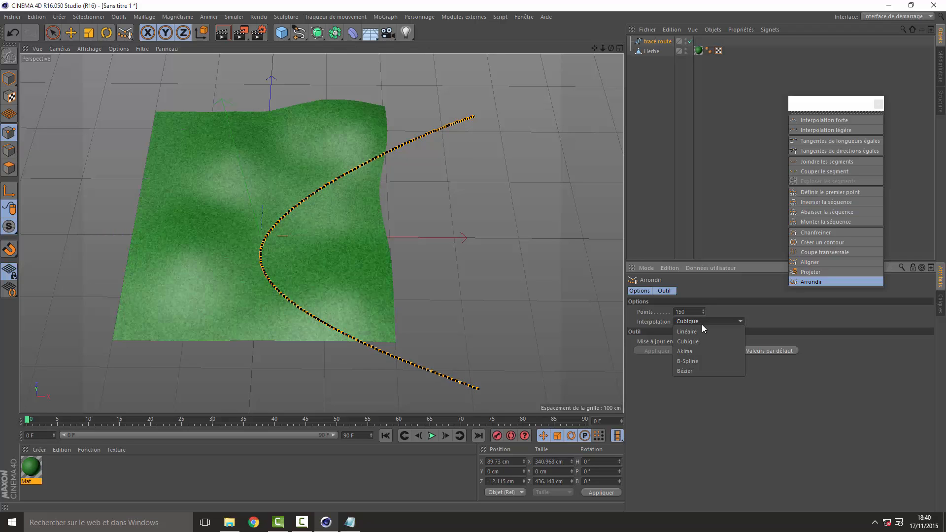
click(691, 352)
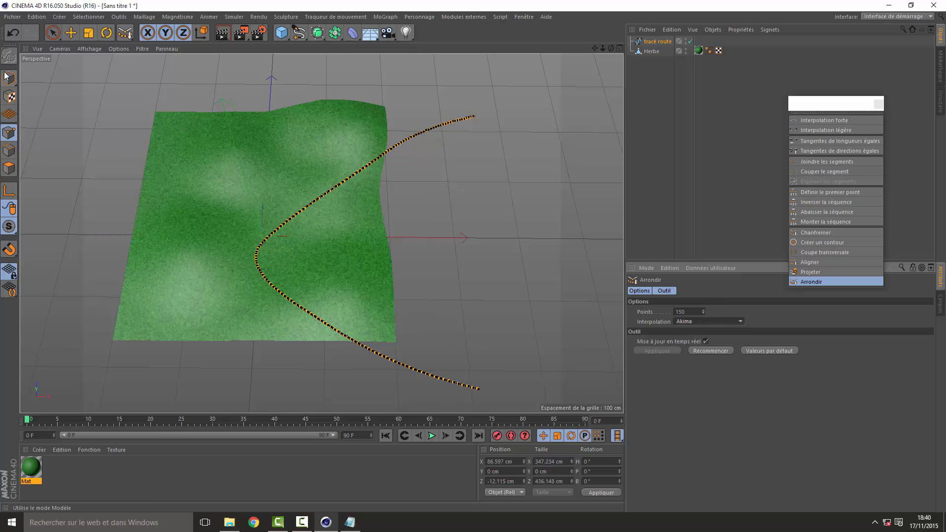
Step: Delete all the points of the tracé route spline
click(657, 83)
click(656, 43)
key(Delete)
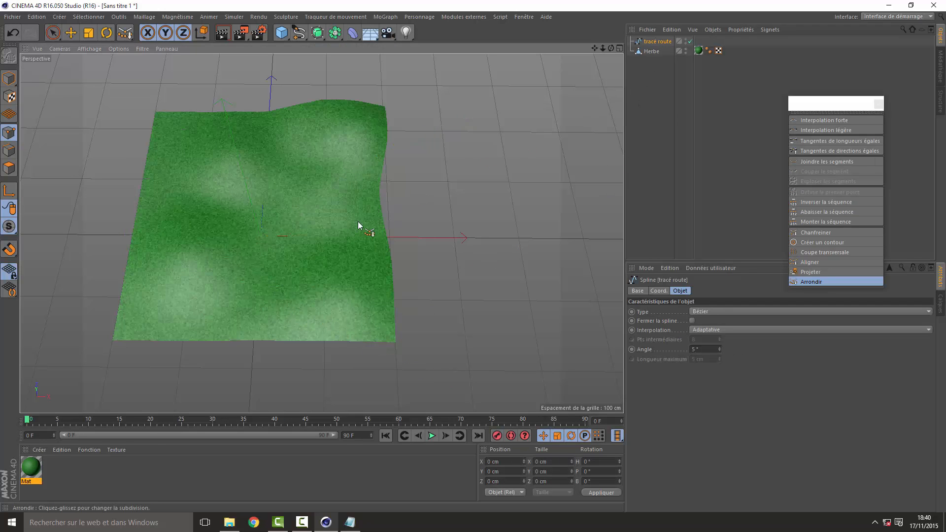
Step: Draw a new winding six-point Bézier spline across the terrain in the Haut view, ending at about X 247 cm, Z 125 cm
click(619, 47)
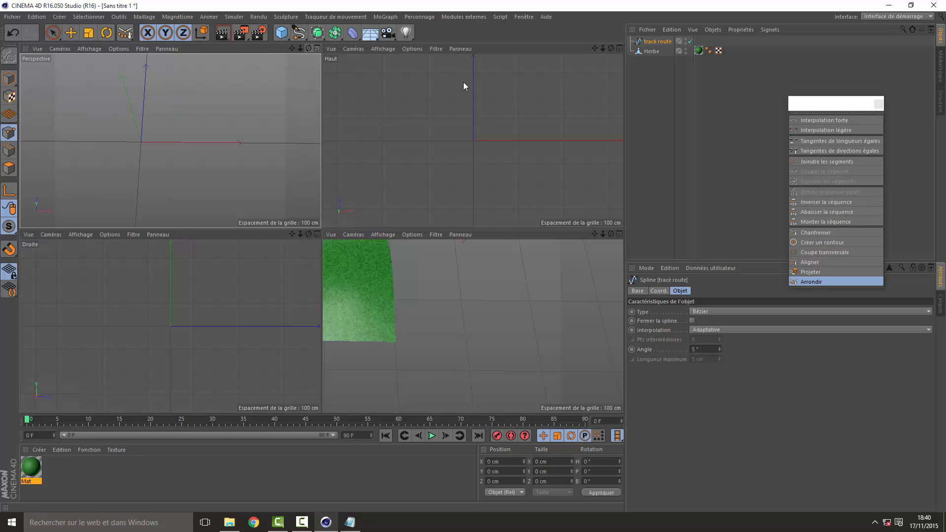
click(317, 48)
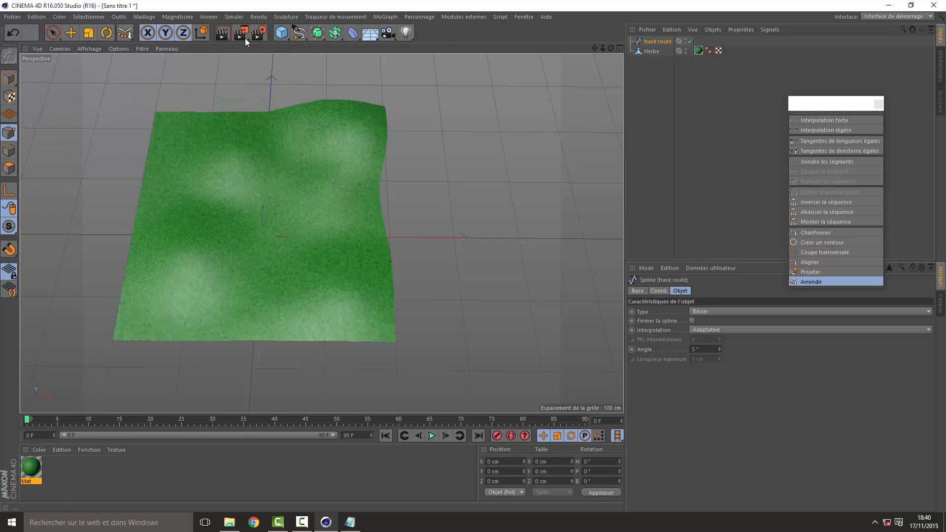
click(300, 35)
click(422, 47)
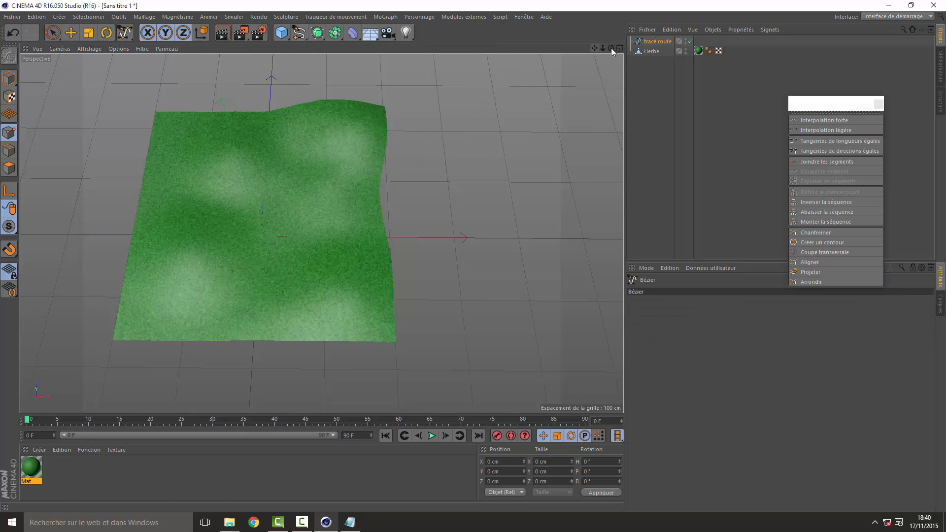
key(F2)
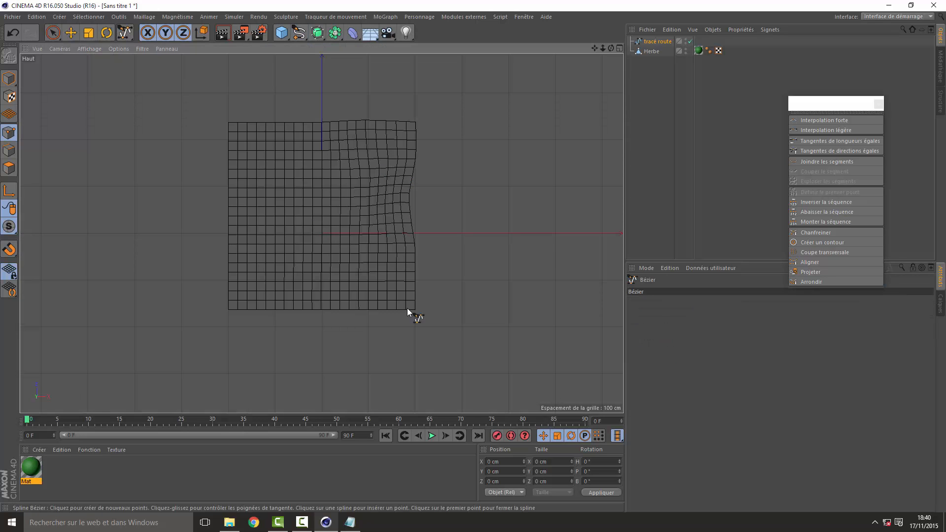
click(398, 355)
drag(290, 300, 301, 266)
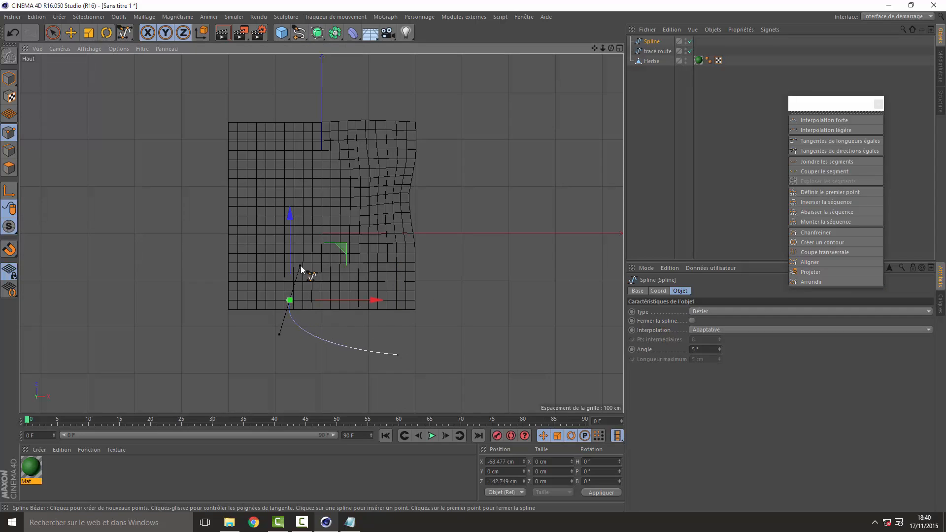
drag(382, 257, 381, 233)
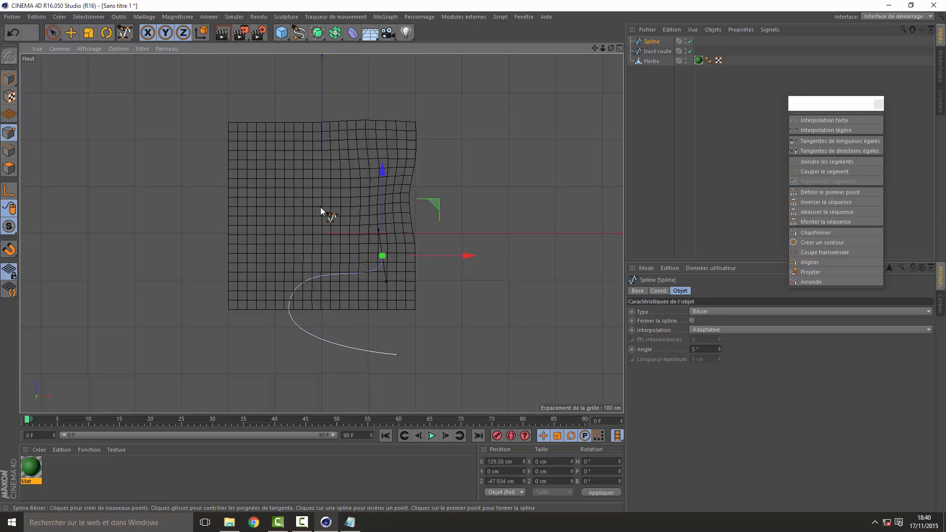
drag(286, 217, 288, 195)
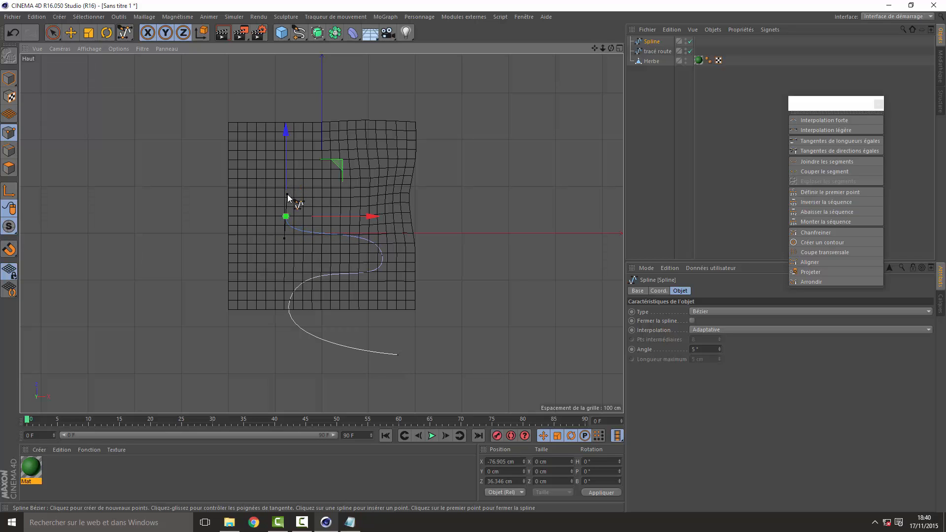
drag(382, 135, 396, 137)
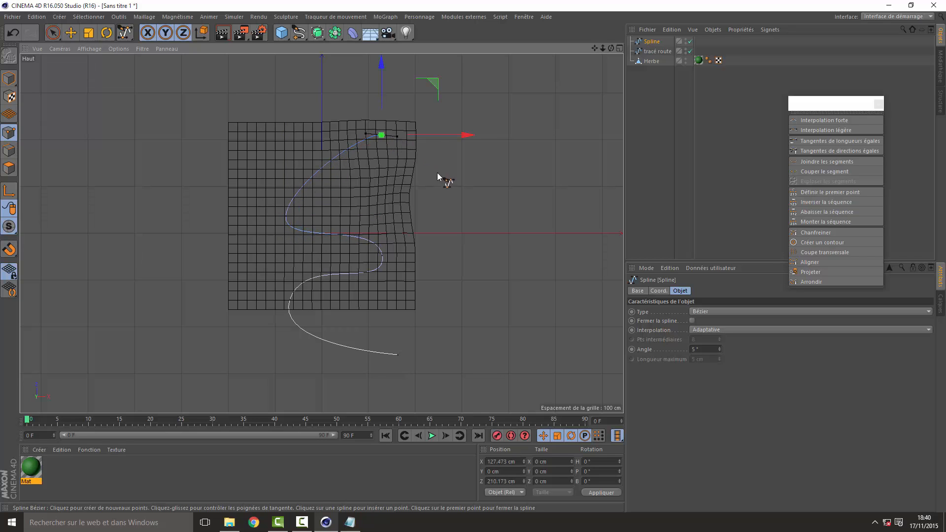
drag(437, 175, 468, 191)
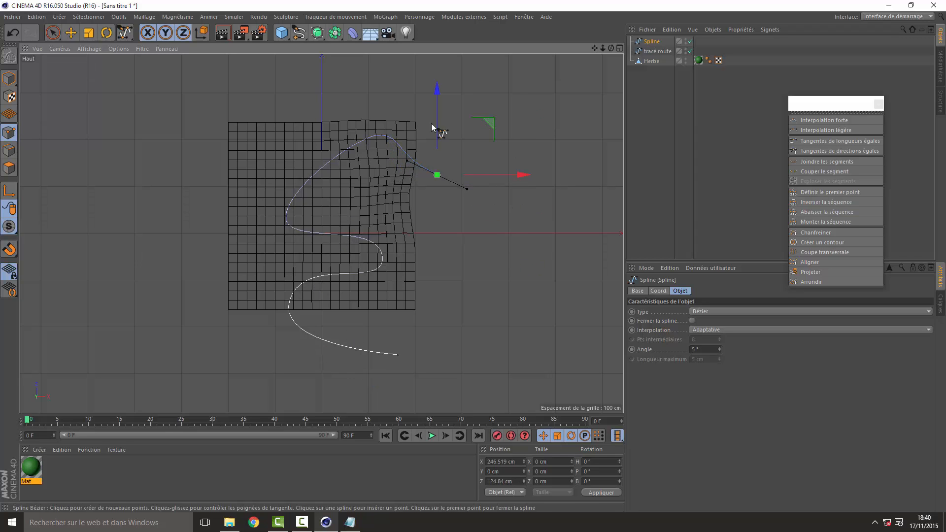
Step: Return to the perspective view and switch to model editing mode for the new spline
click(621, 49)
click(316, 49)
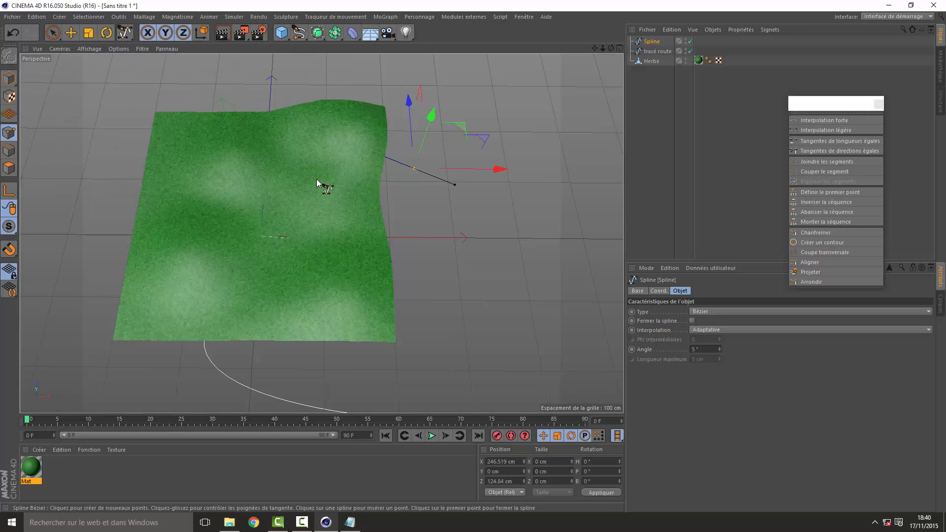
click(9, 78)
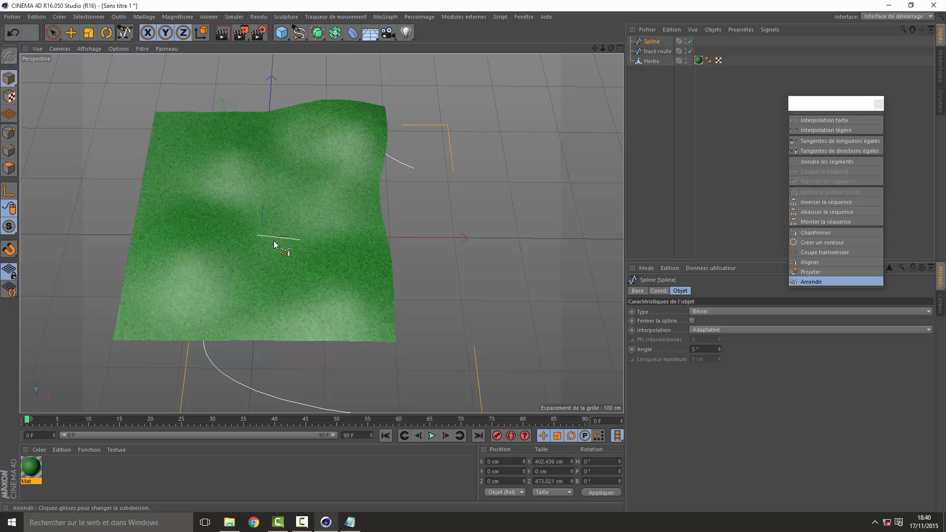
Step: Raise the new spline above the terrain to about Y 43 cm and delete the old tracé route object
click(70, 32)
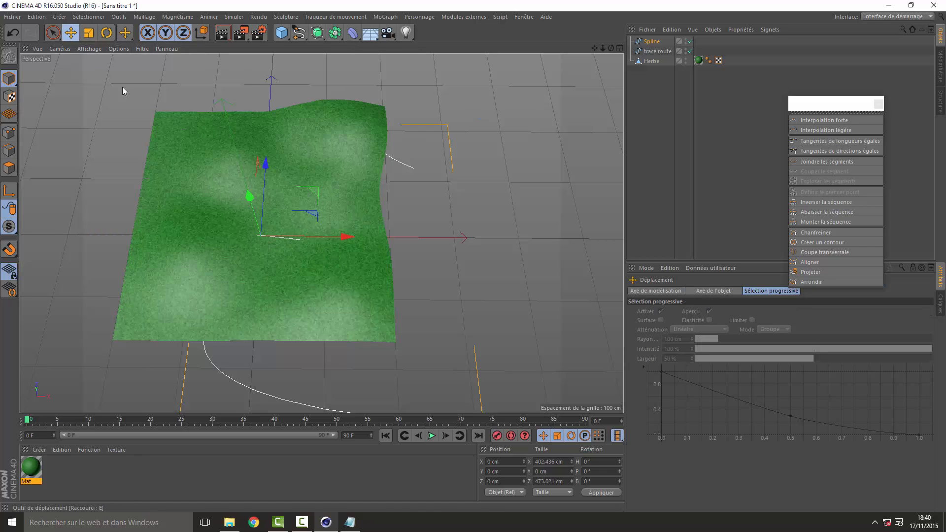
drag(250, 197, 245, 195)
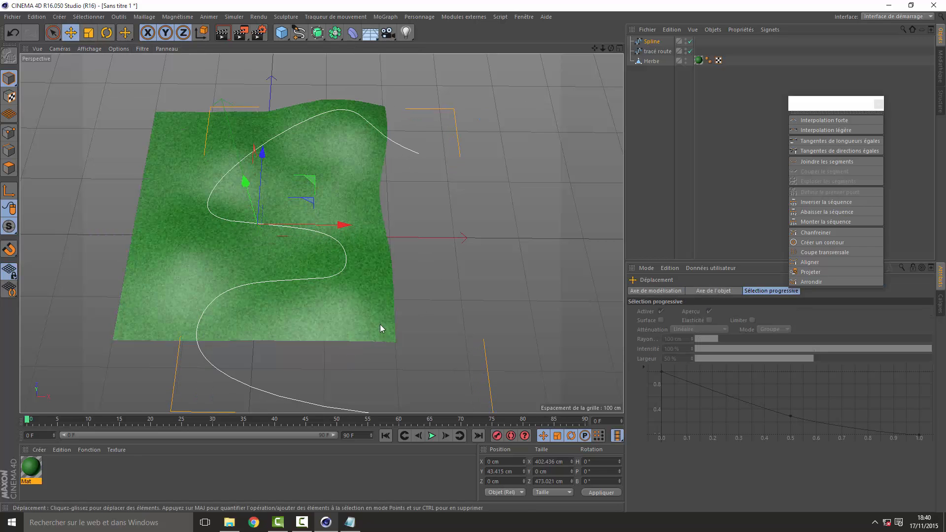
click(656, 52)
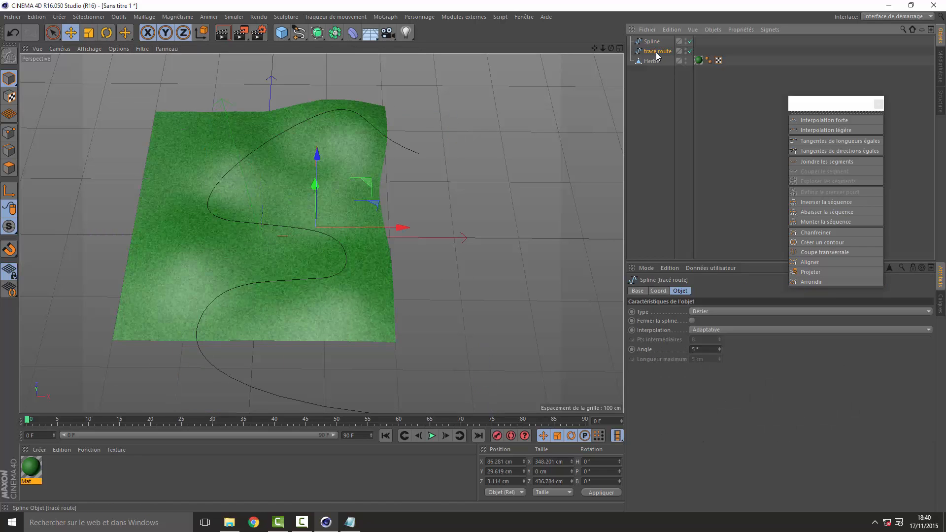
key(Delete)
Step: Rename the new spline as tracé route
click(653, 43)
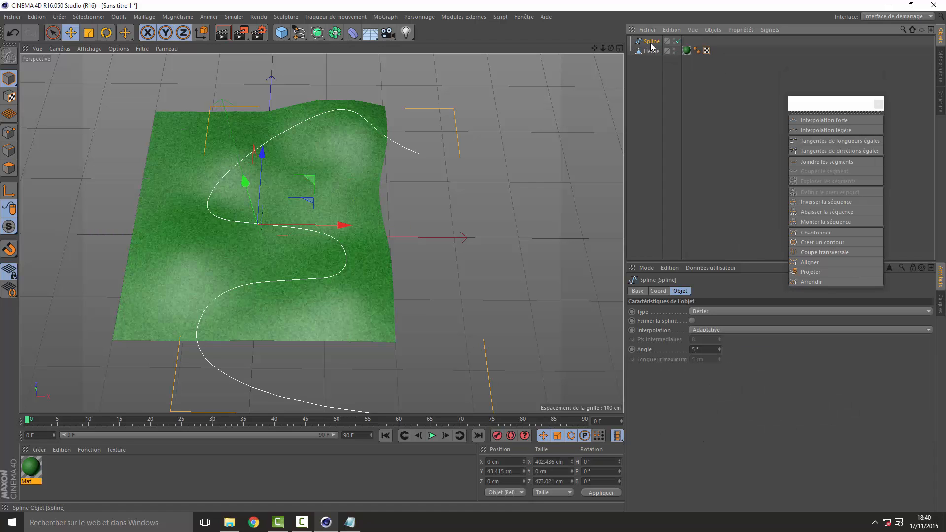
double_click(656, 43)
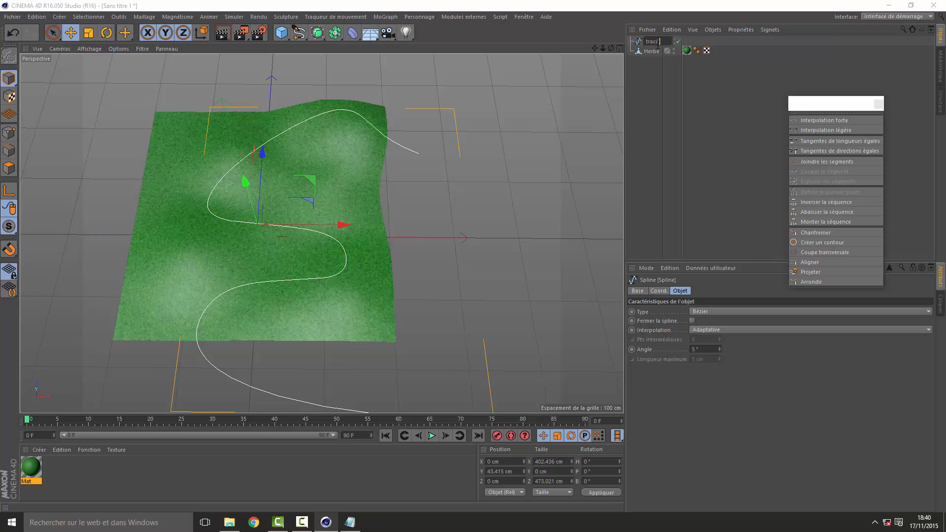
text(tracé route)
key(Return)
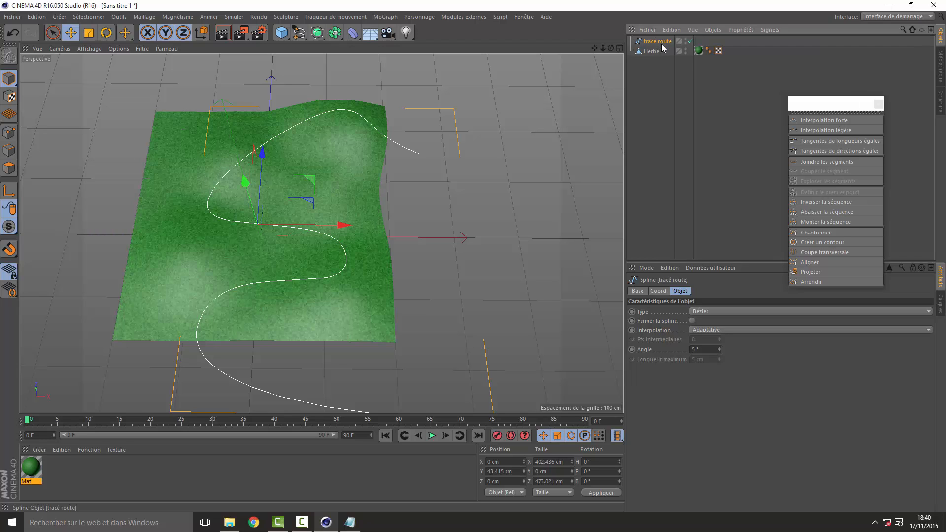
Step: Select all points of the tracé route spline and apply Arrondir with 150 points and Cubique interpolation
click(9, 133)
click(377, 137)
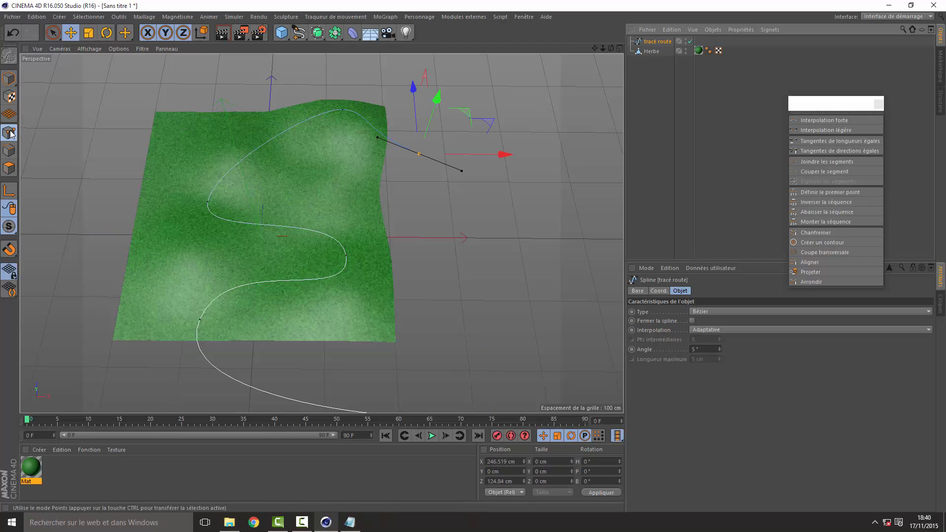
drag(821, 114, 818, 128)
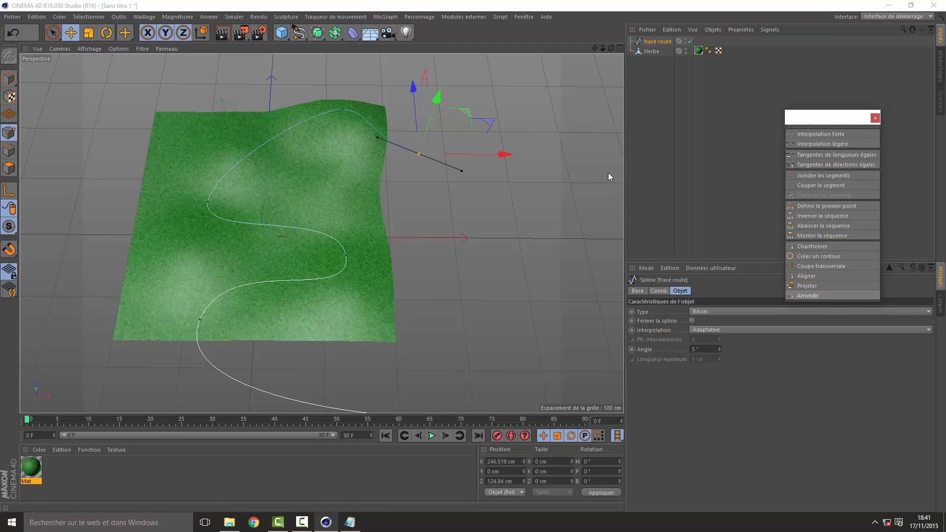
click(651, 43)
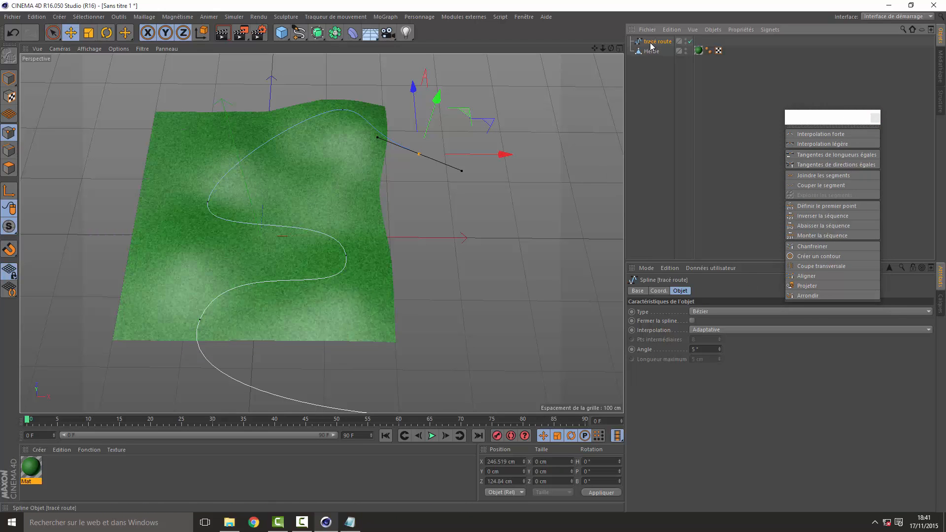
key(ctrl+a)
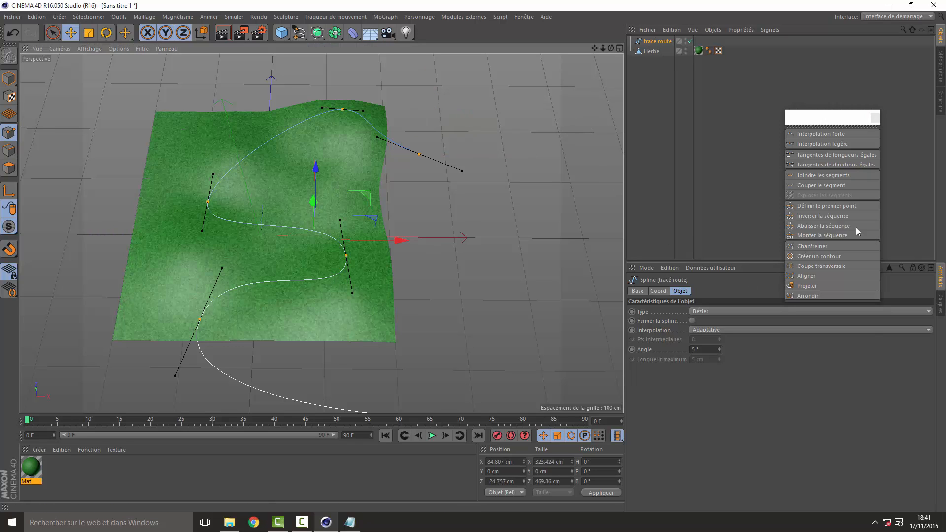
click(819, 295)
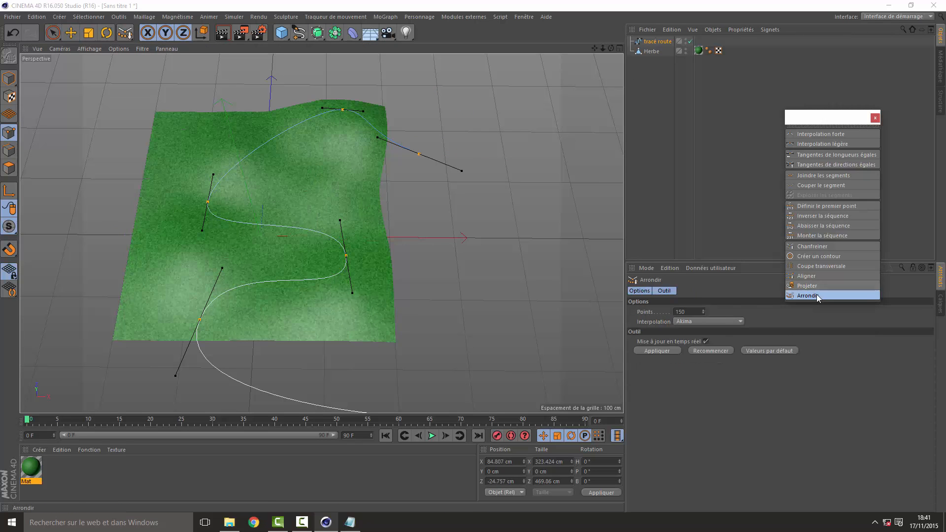
click(692, 323)
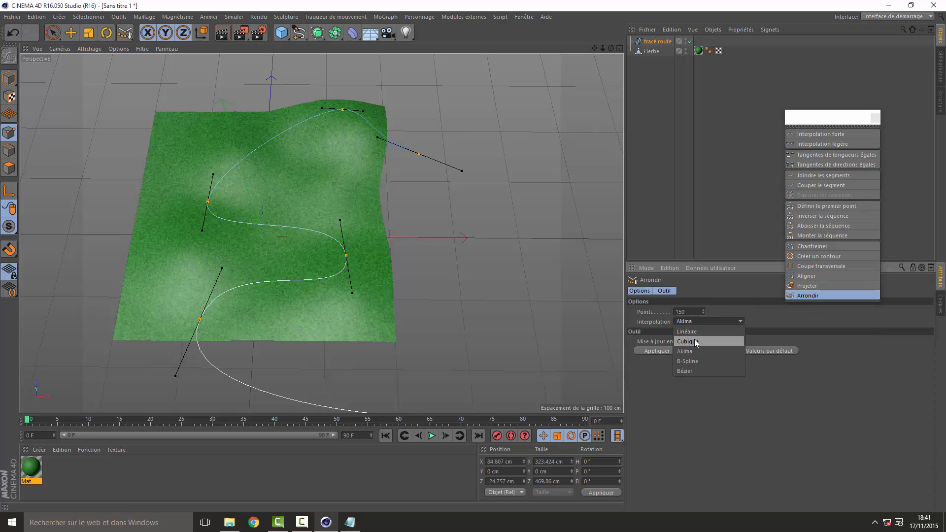
click(694, 339)
click(664, 353)
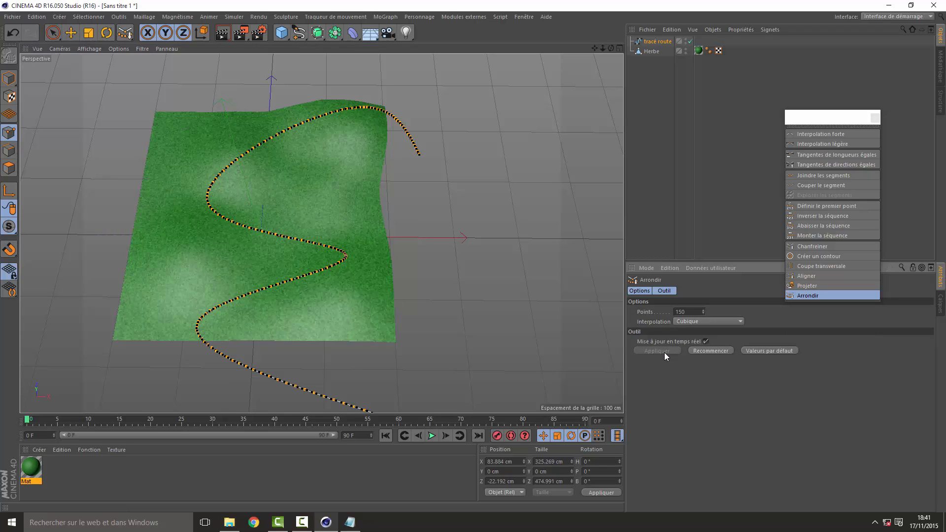
Step: Compare the Linéaire, Akima, B-Spline and Bézier interpolations on the rounded spline, finishing on Cubique
click(696, 324)
click(691, 332)
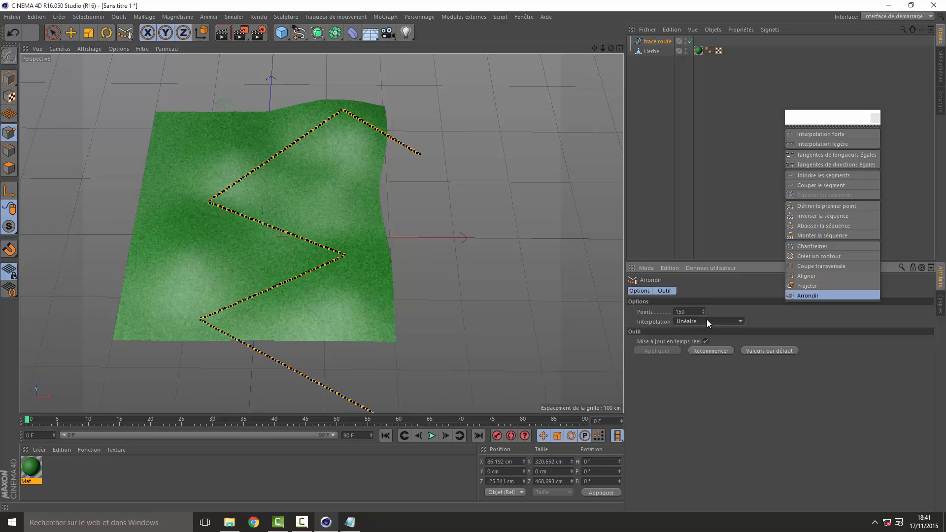
click(724, 321)
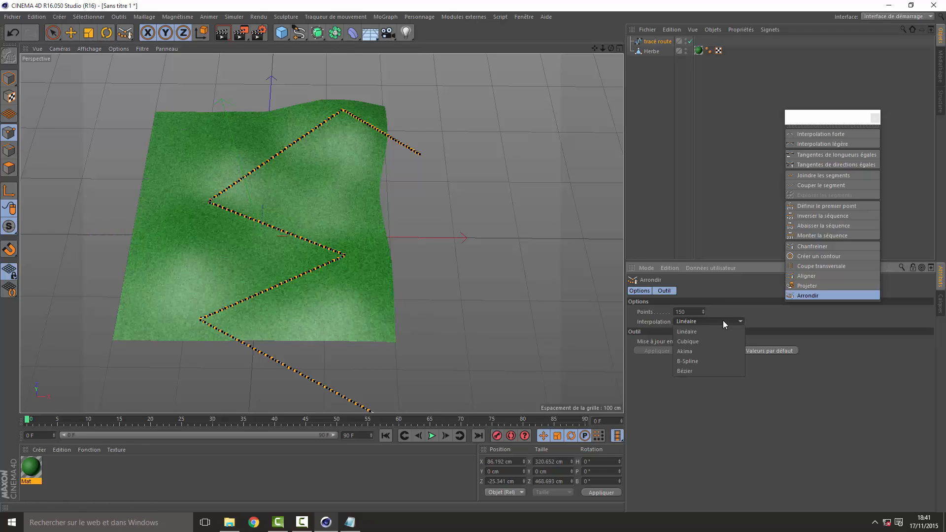
click(696, 349)
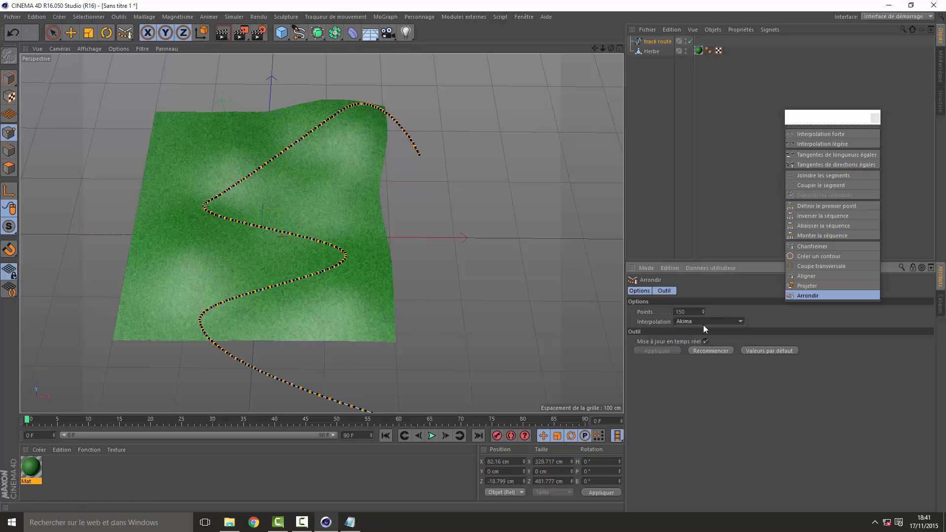
click(703, 324)
click(696, 361)
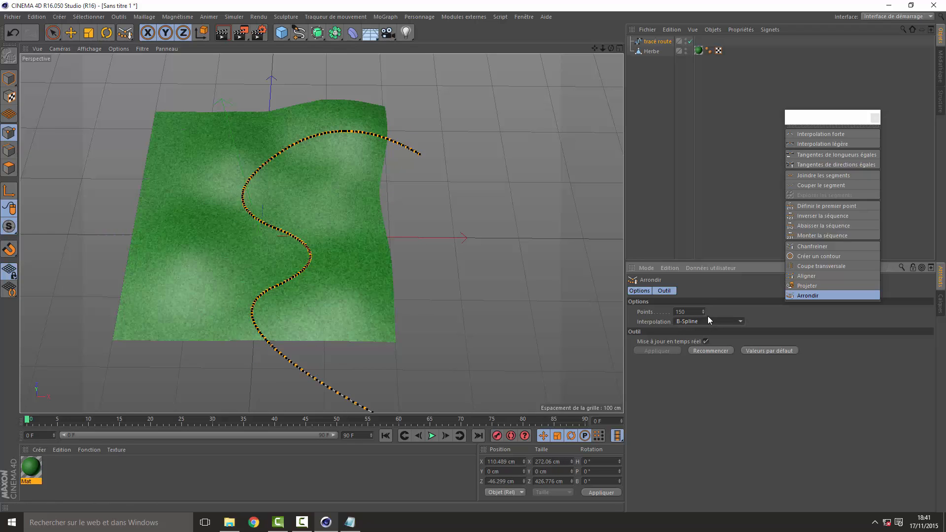
click(710, 319)
click(694, 370)
click(711, 323)
click(702, 334)
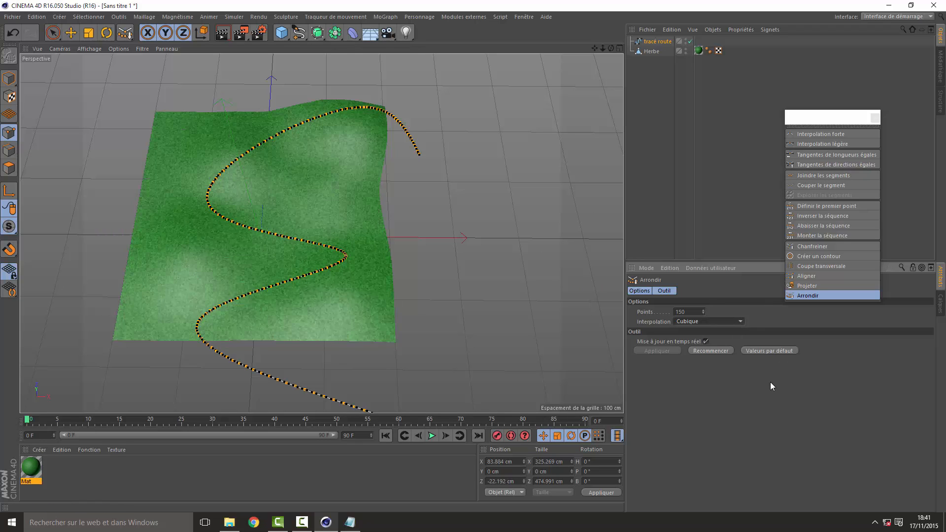
Step: Project the rounded spline onto the terrain with Projeter in Vue mode
click(820, 285)
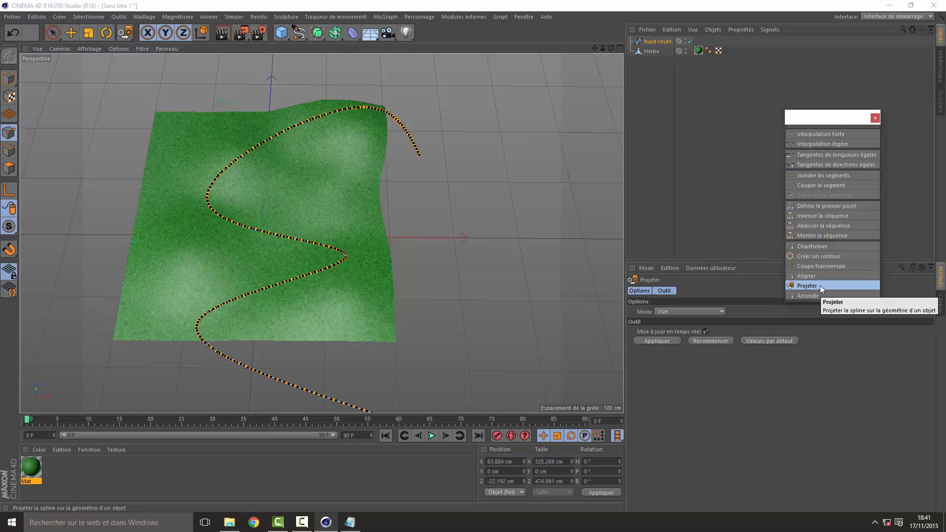
click(707, 312)
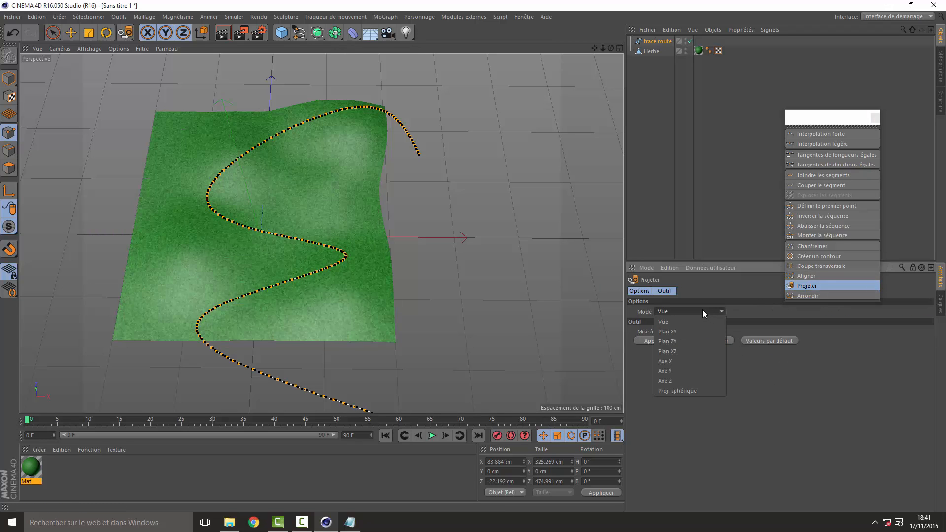
click(702, 310)
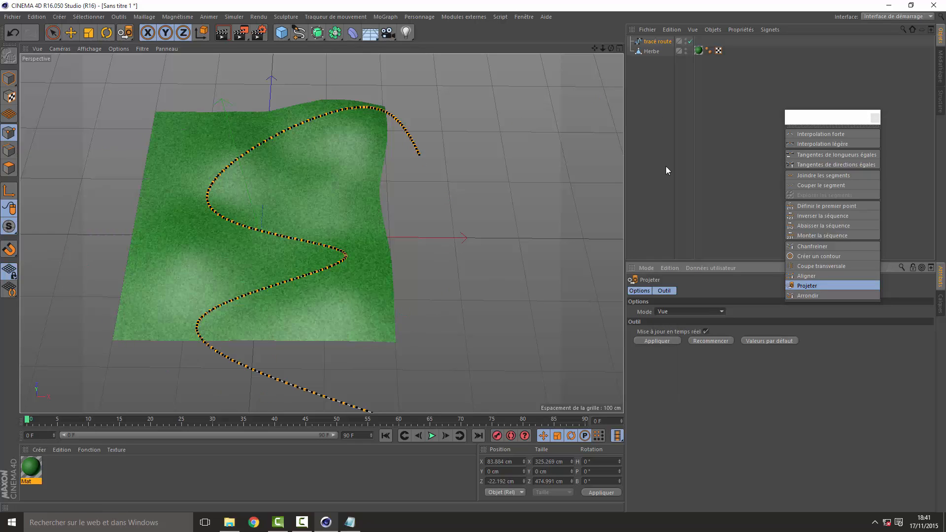
click(661, 340)
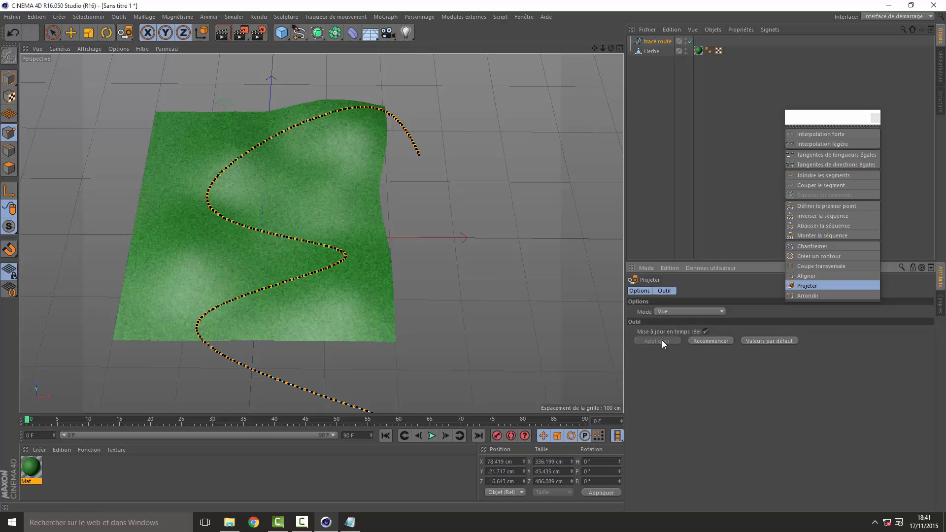
Step: Select the spline points that extend beyond the terrain at both ends with the selection brush and delete them
drag(611, 48, 658, 1)
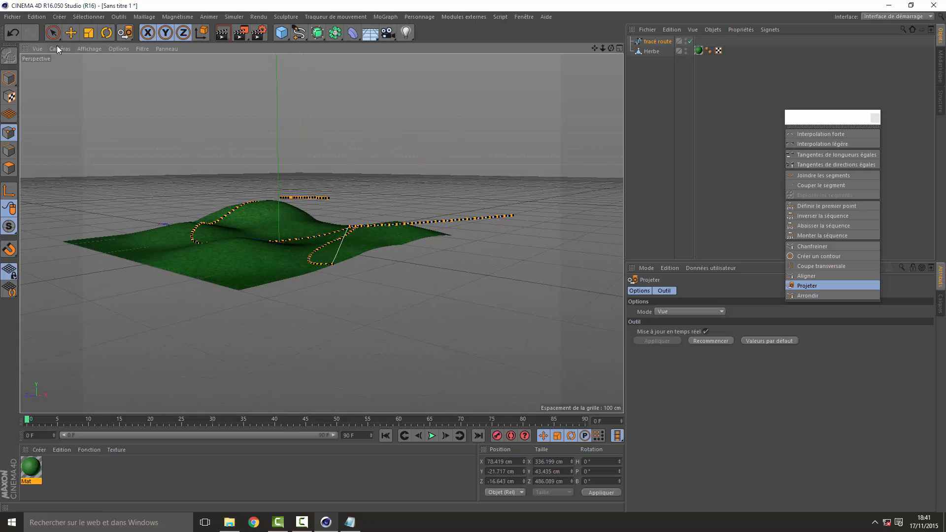
click(70, 32)
drag(611, 48, 638, 76)
click(440, 324)
click(499, 234)
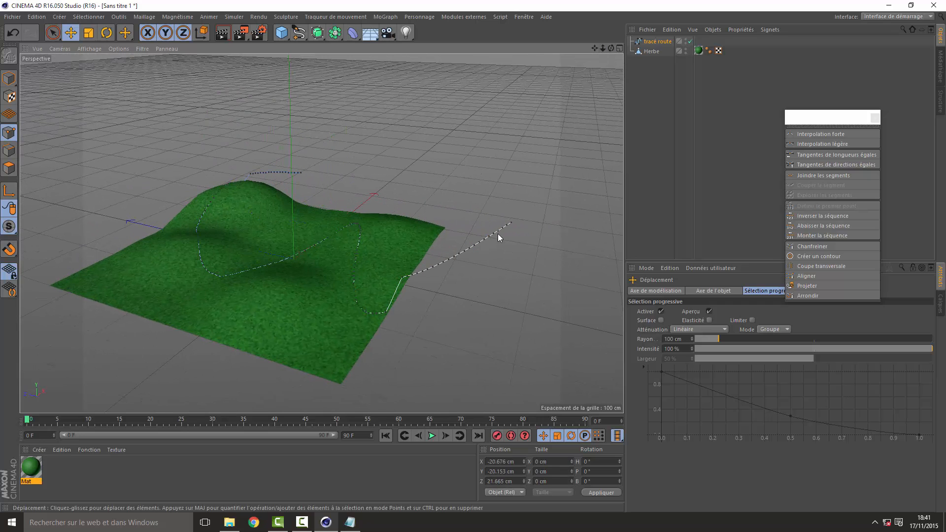
click(53, 32)
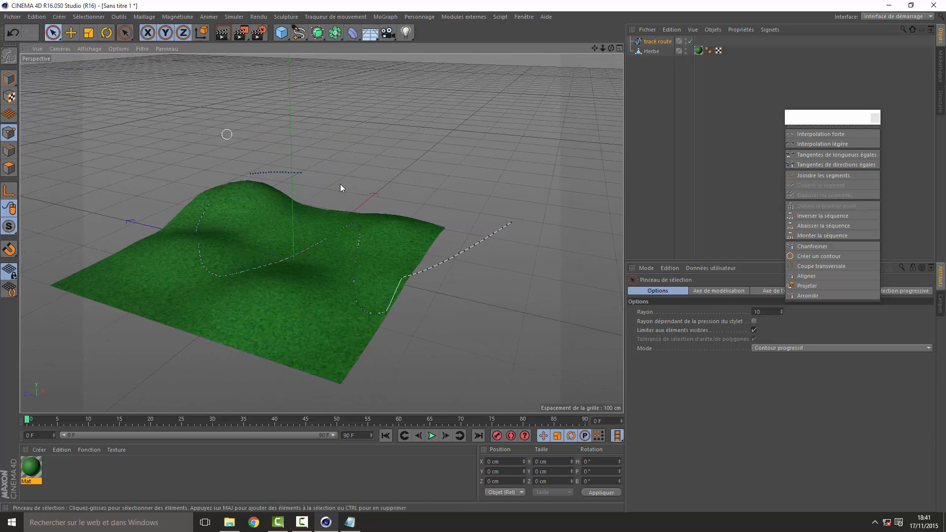
drag(515, 222, 404, 280)
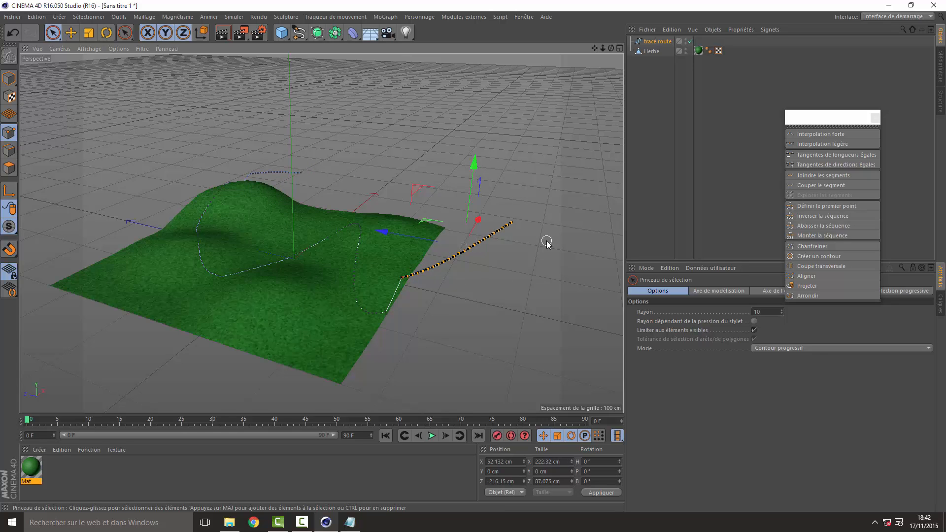
key(Delete)
drag(303, 171, 268, 174)
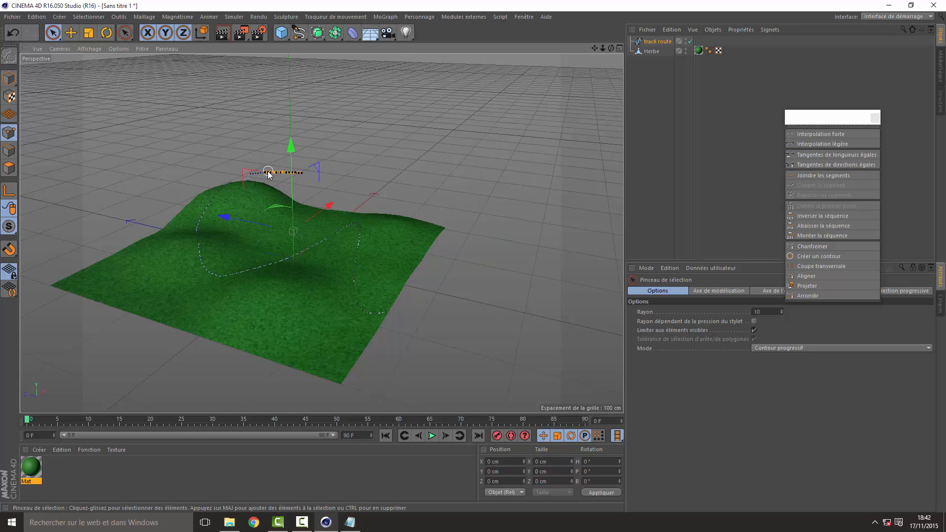
key(Delete)
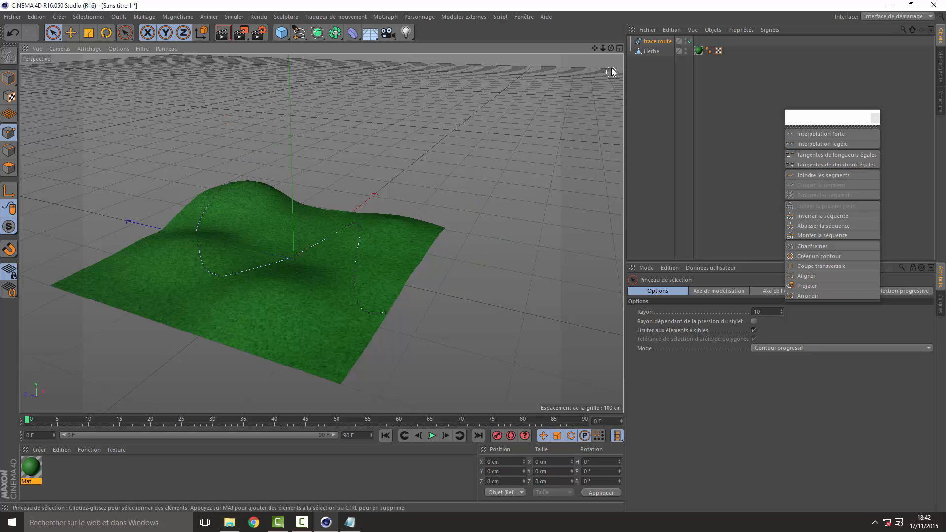
Step: Add a Rectangle spline to the scene
drag(611, 48, 512, 56)
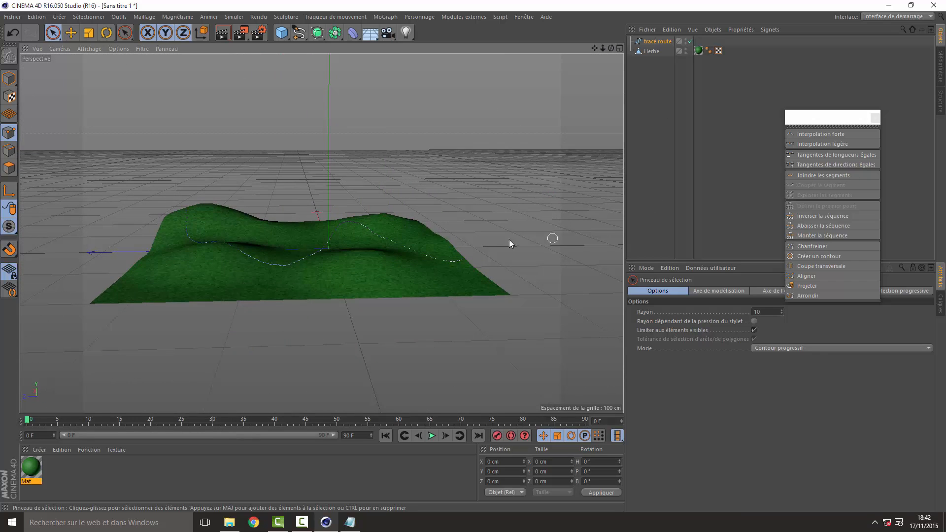
drag(594, 48, 643, 86)
drag(612, 48, 569, 98)
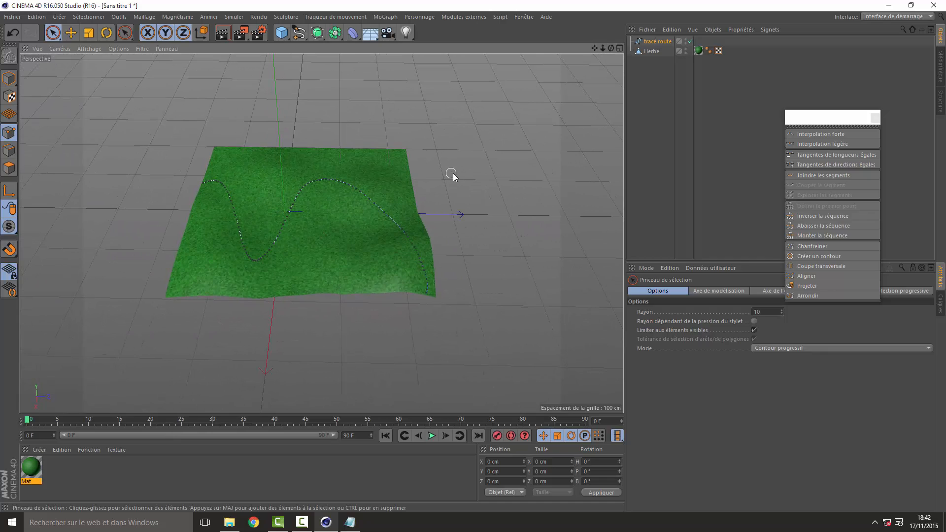
drag(603, 49, 580, 81)
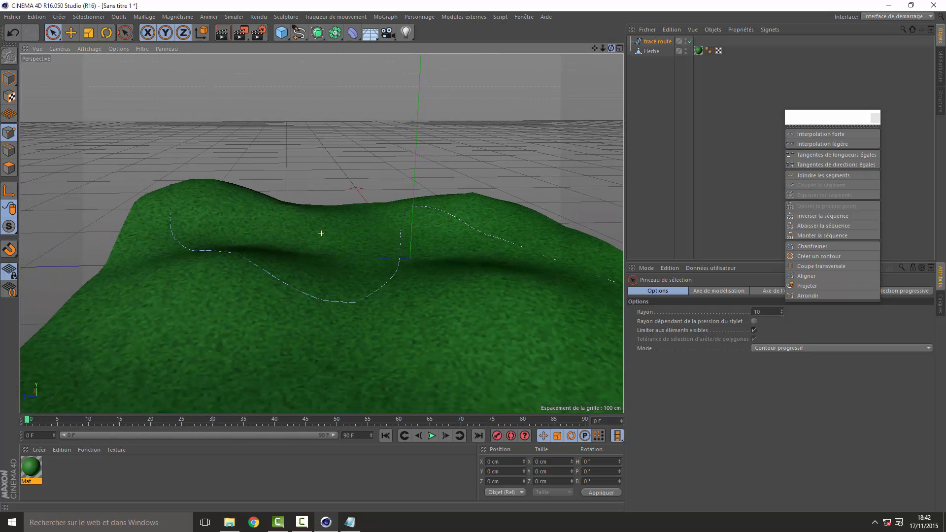
click(295, 37)
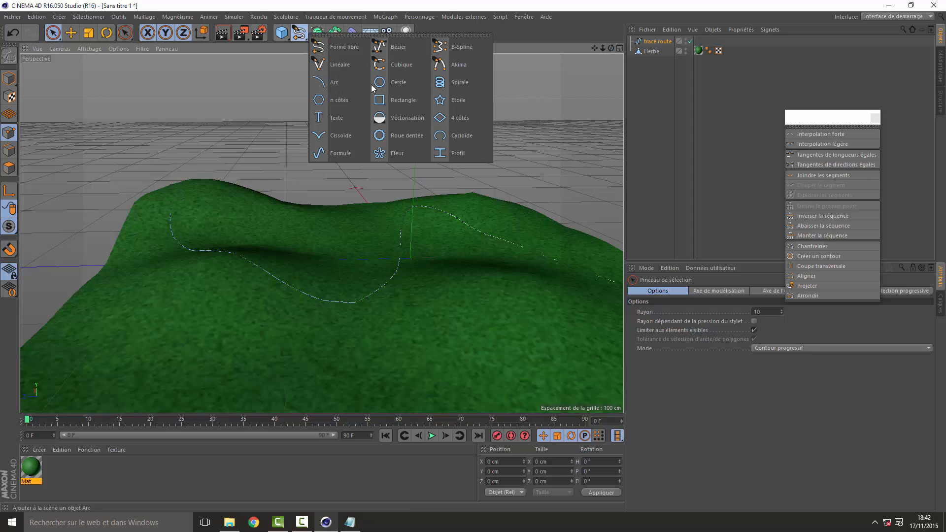
click(393, 100)
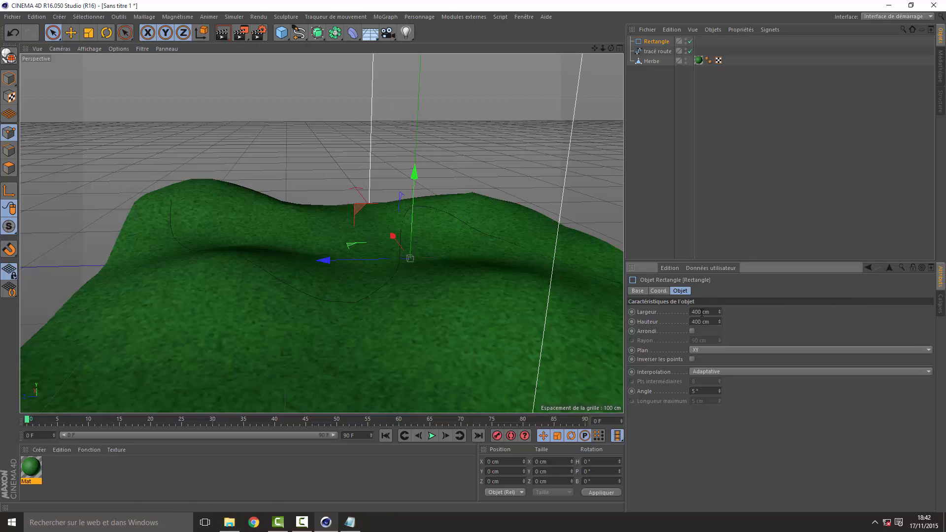
Step: Set the rectangle's Largeur to 6 cm
drag(703, 312, 661, 309)
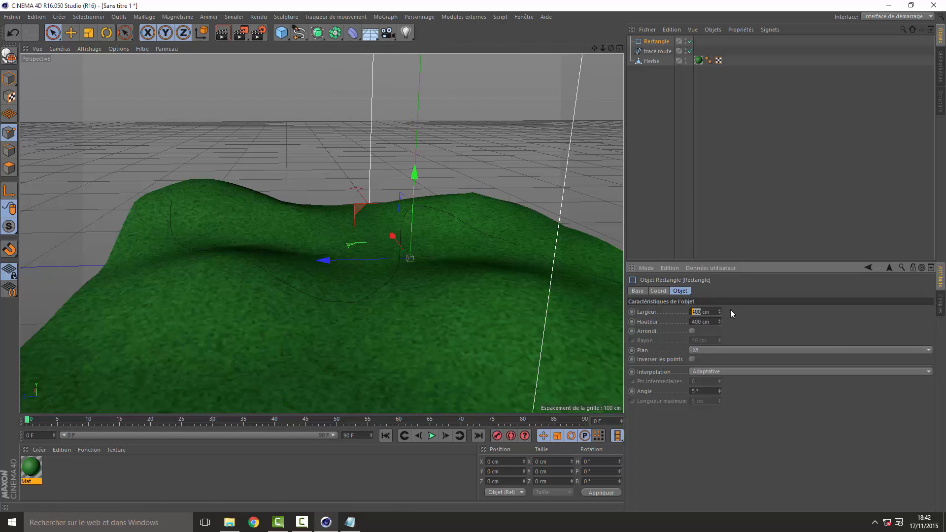
key(BackSpace)
text(6)
key(Tab)
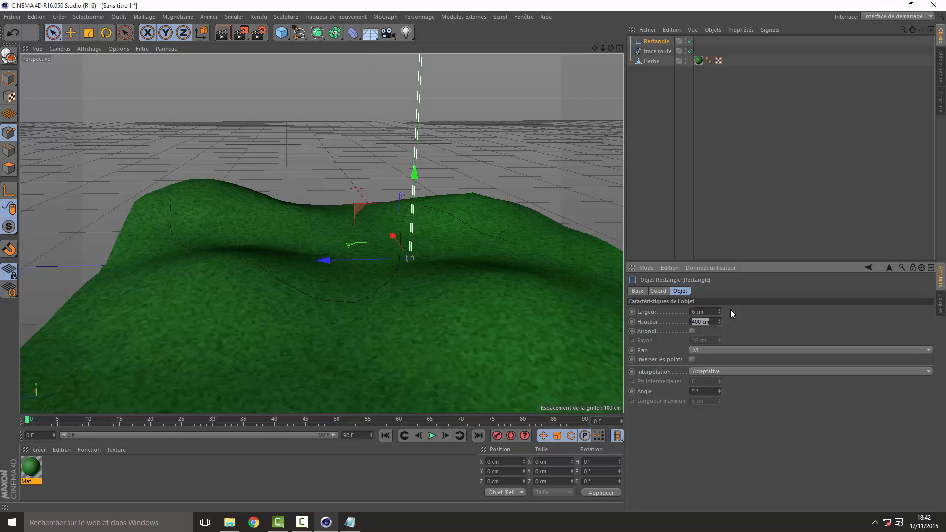
Step: Set the rectangle's Hauteur to 2 cm
text(2)
key(Return)
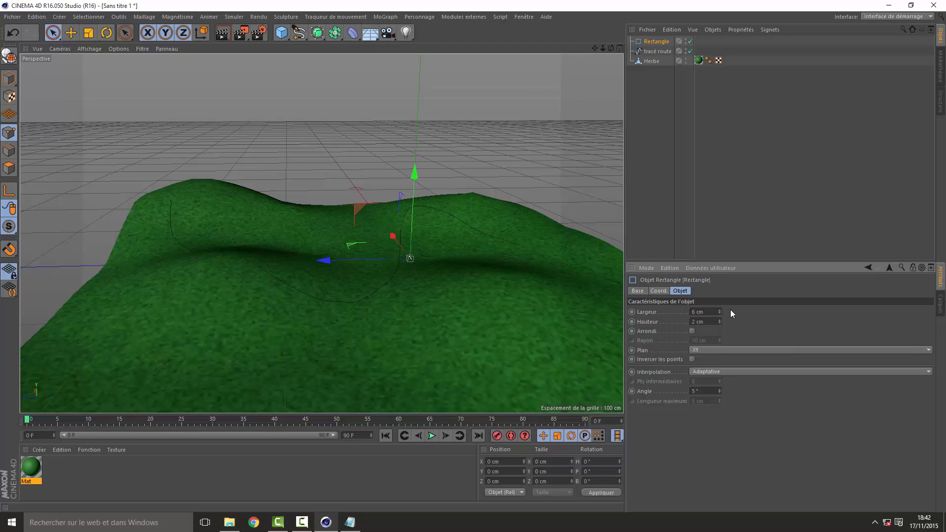
drag(603, 48, 661, 119)
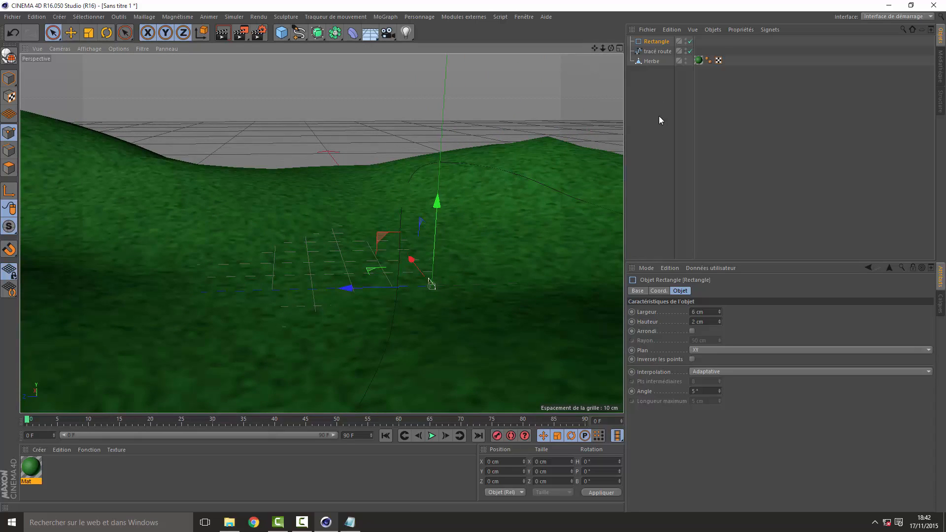
mouse_move(610, 47)
mouse_down()
mouse_move(580, 75)
mouse_move(596, 51)
mouse_up()
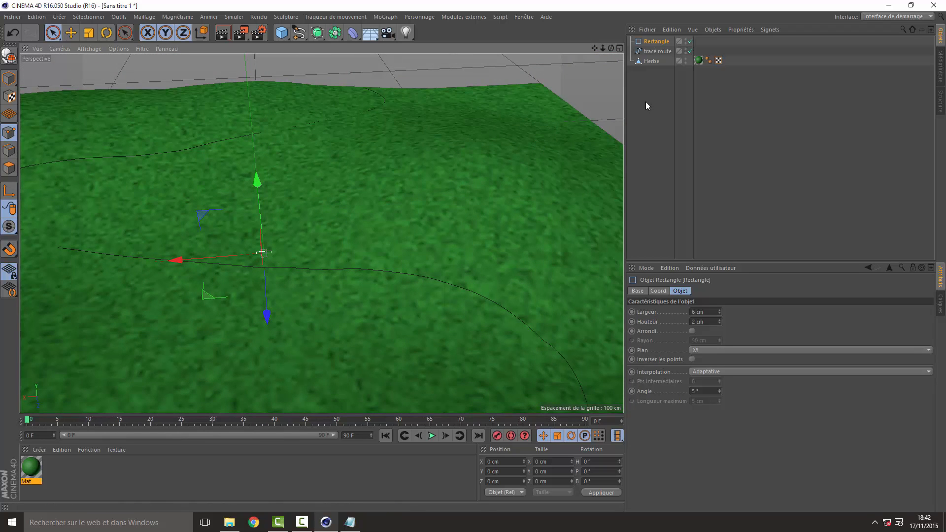
Step: Add an Extrusion contrôlée object and place the Rectangle and the tracé route spline inside it as profile and path
click(336, 34)
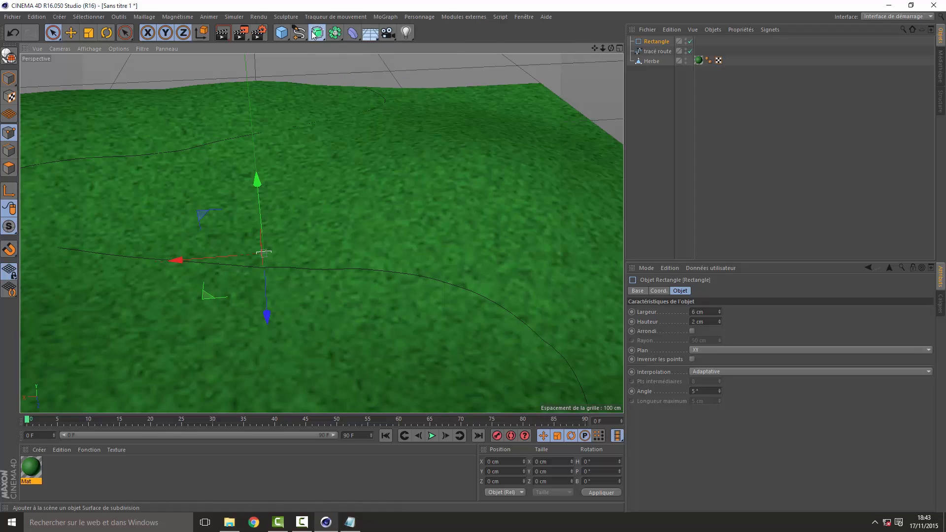
click(316, 34)
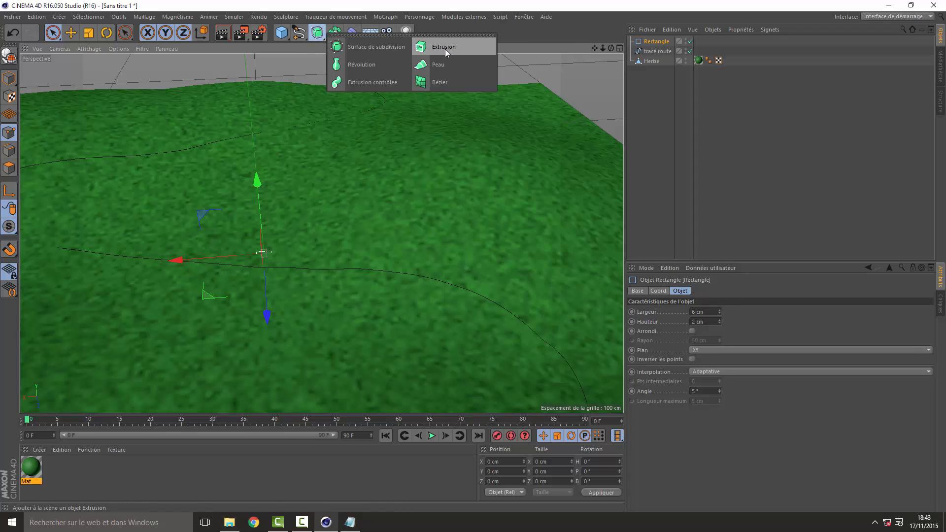
click(386, 81)
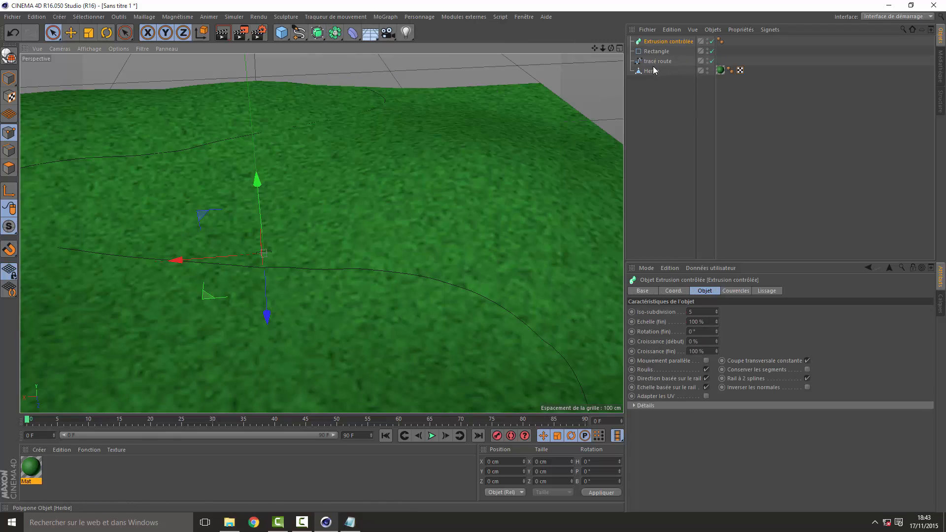
drag(658, 53, 694, 68)
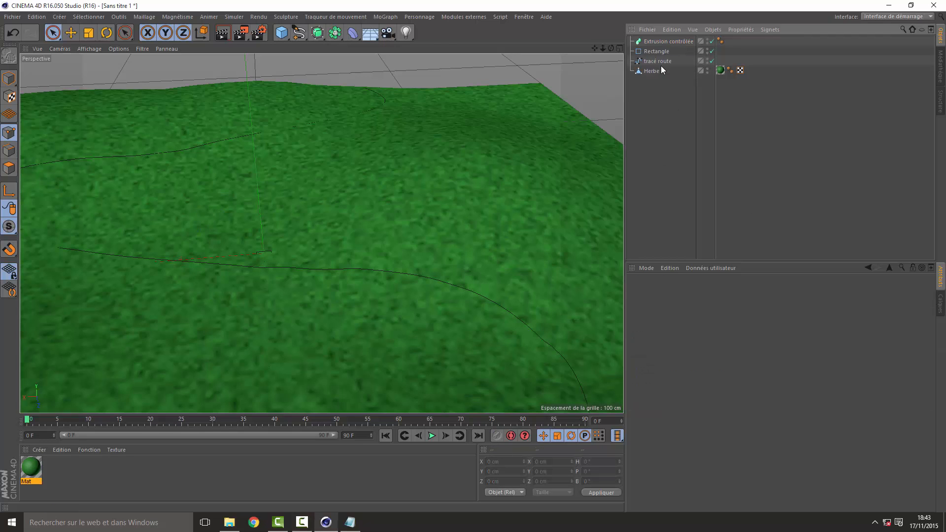
drag(657, 61, 661, 42)
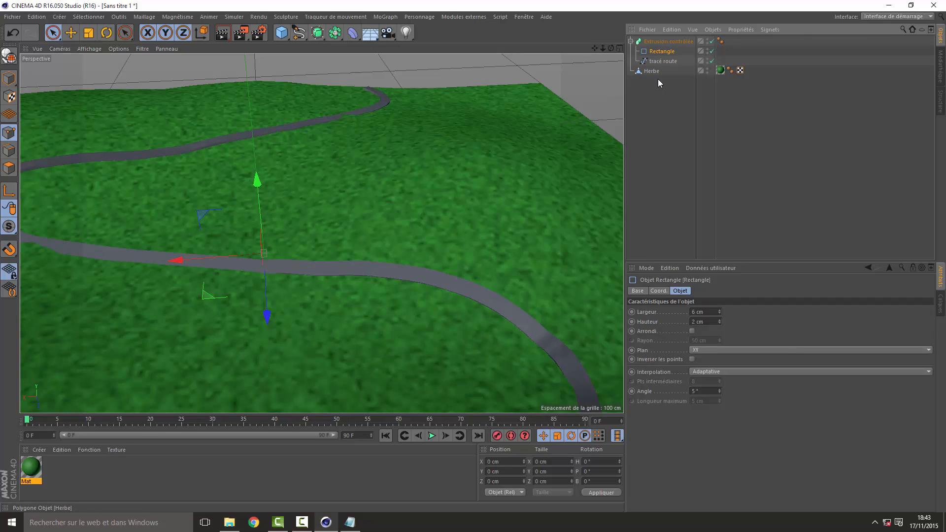
Step: Turn off Roulis on the Extrusion contrôlée object
drag(611, 48, 582, 53)
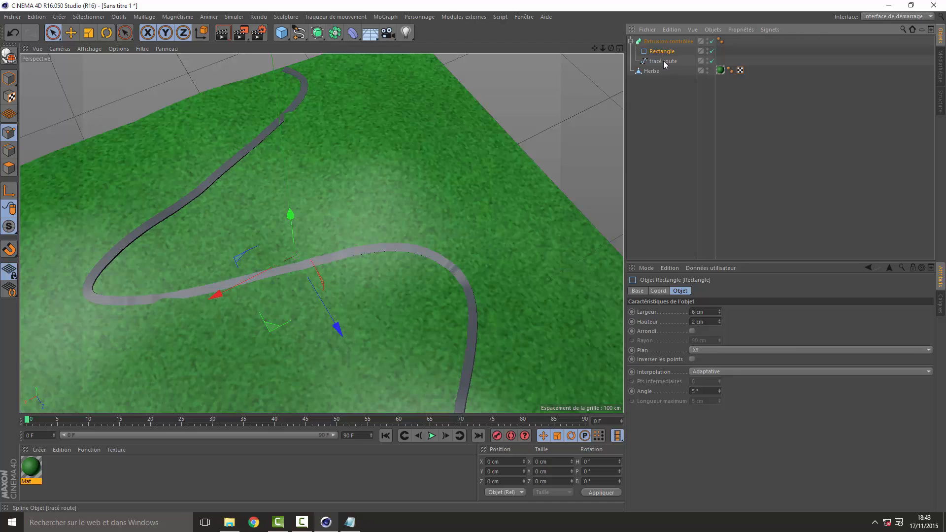
click(666, 43)
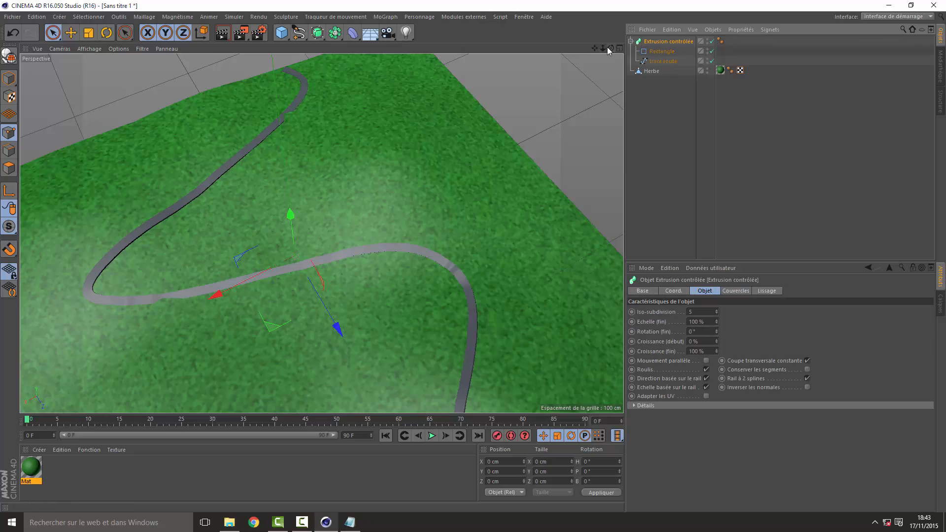
drag(611, 48, 410, 131)
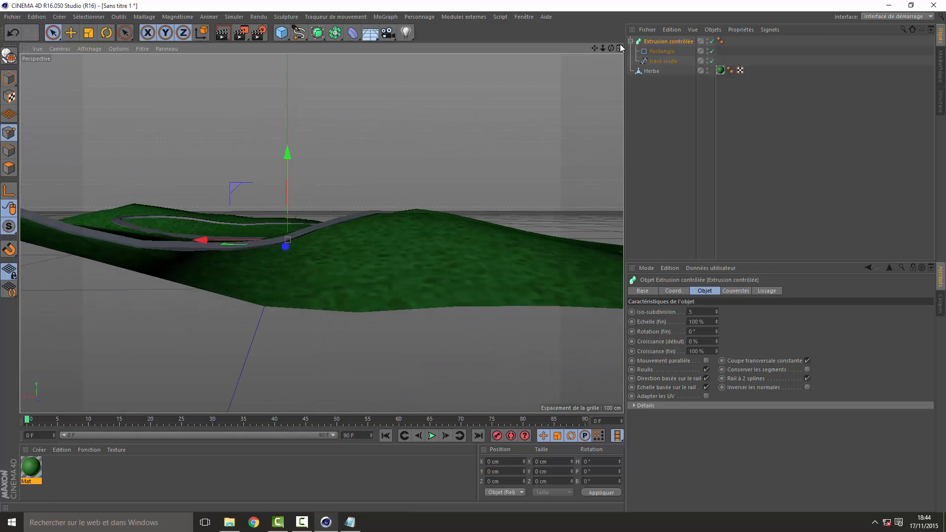
drag(610, 46, 708, 349)
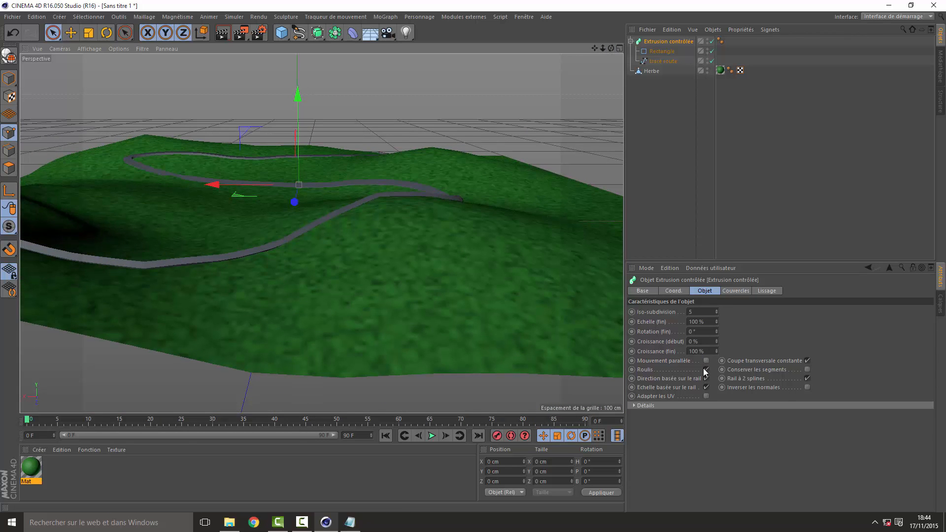
click(706, 369)
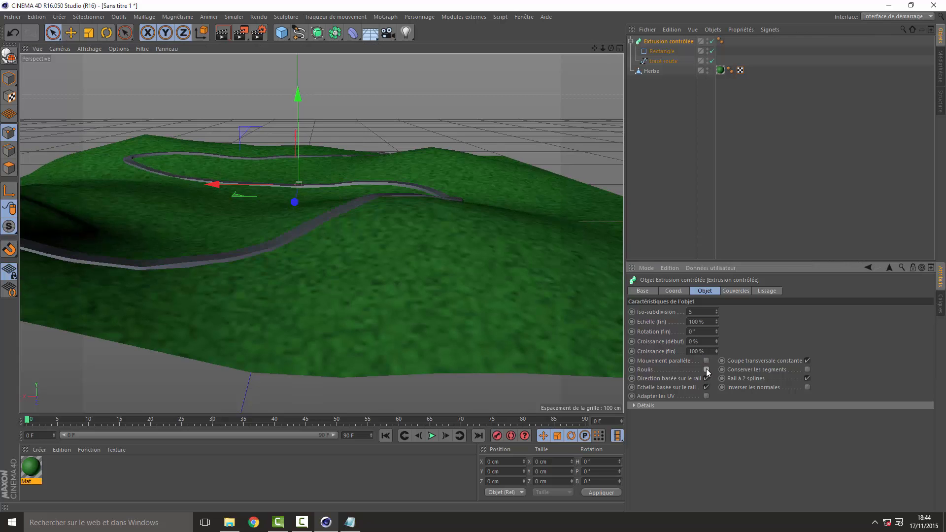
drag(611, 48, 574, 114)
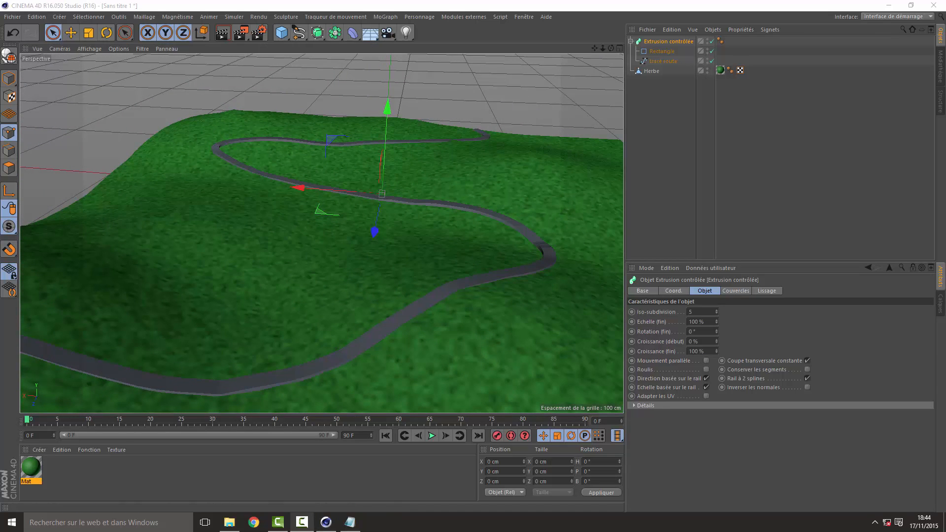
Step: Rename the green grass material as Herbe
double_click(30, 477)
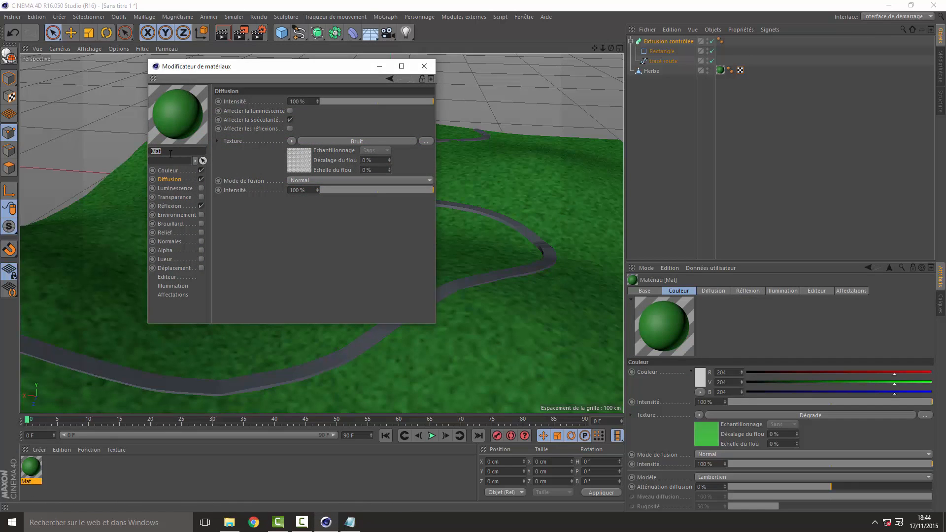
key(BackSpace)
text(Herbe)
click(428, 71)
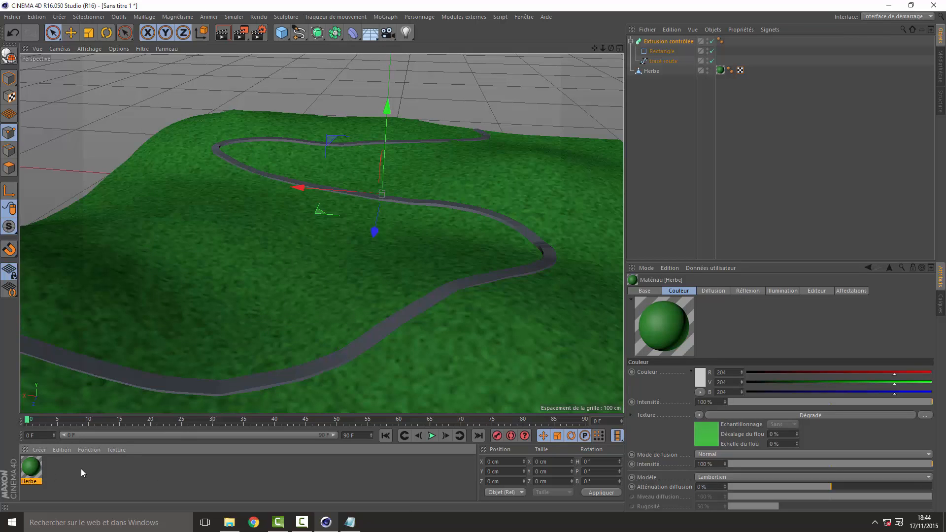
Step: Duplicate the Herbe material and set the first knot of the copy's colour gradient to dark grey, RGB 62, 62, 62
key(ctrl+v)
double_click(31, 470)
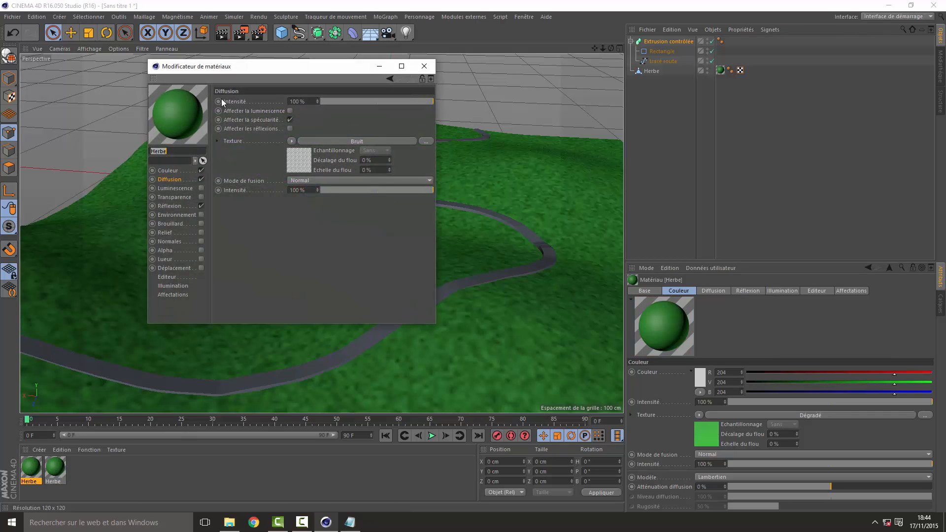
click(170, 170)
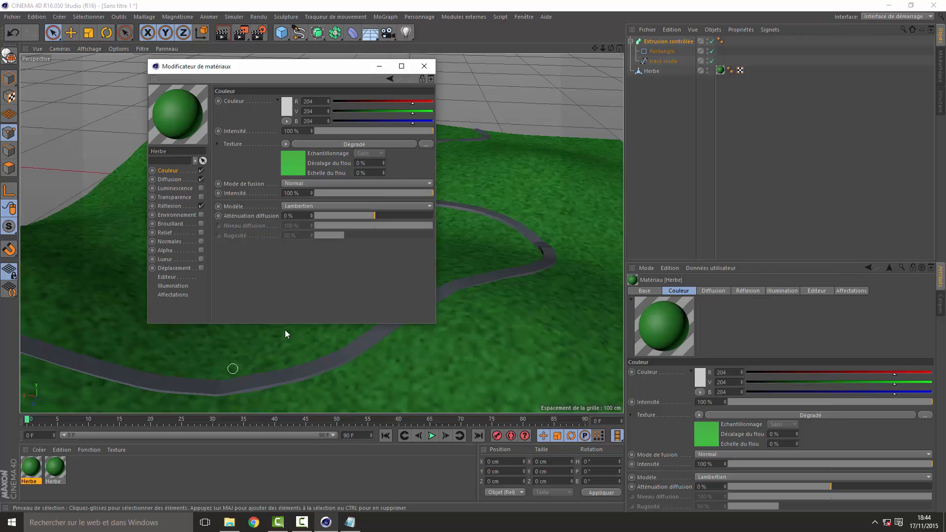
click(284, 168)
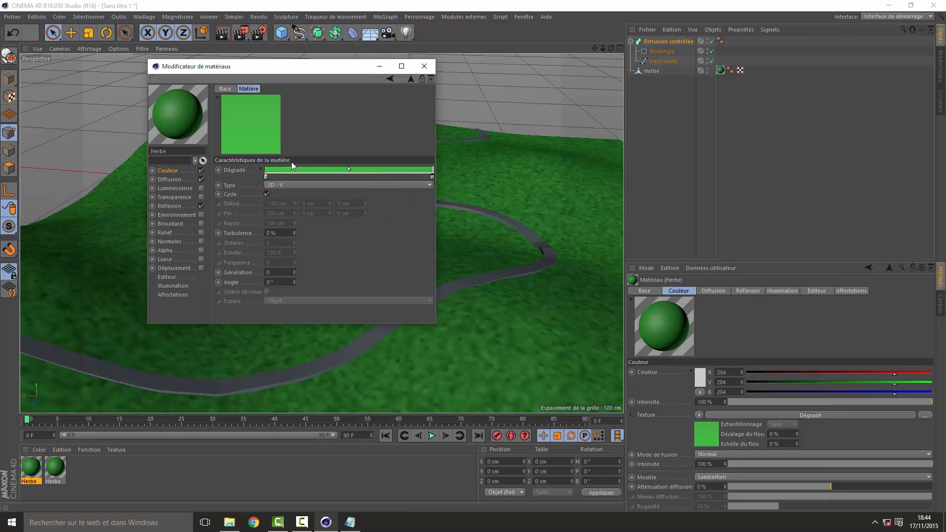
double_click(265, 177)
drag(256, 170, 181, 180)
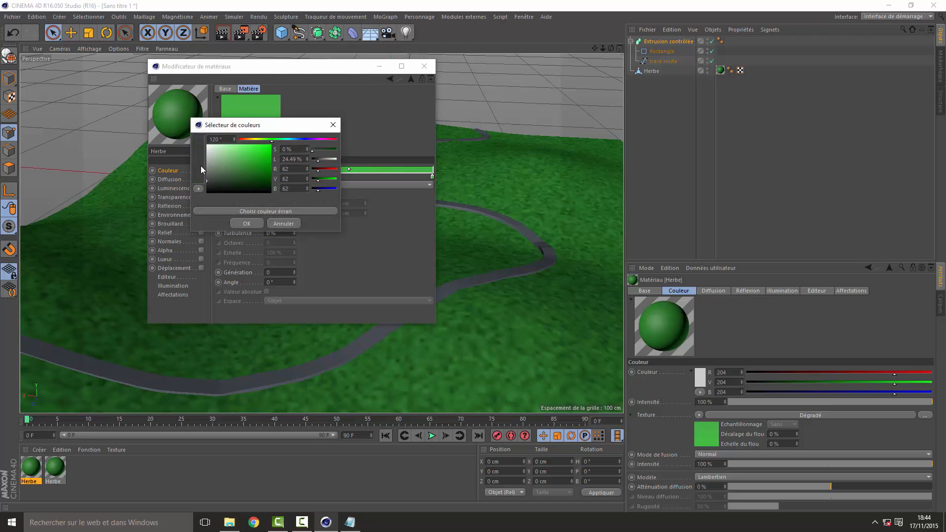
click(247, 224)
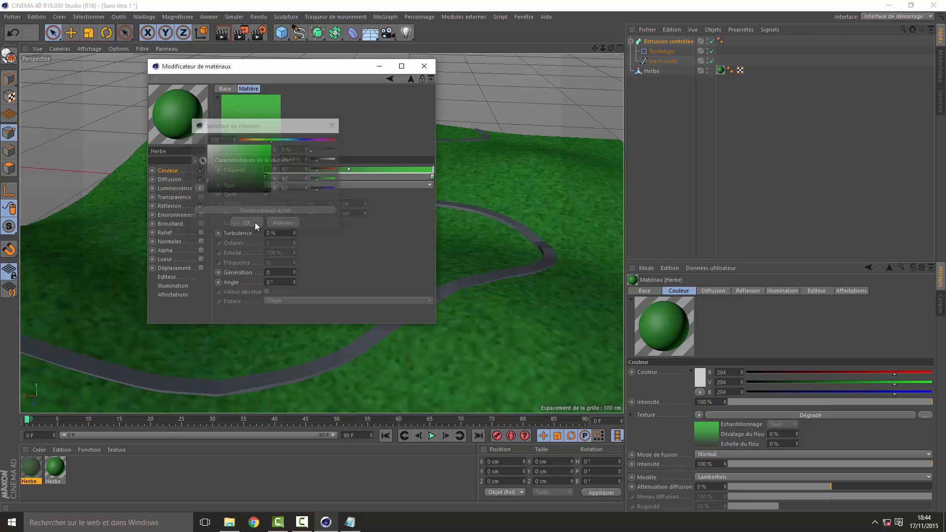
Step: Change the remaining green knot at the end of the copied material's gradient to dark grey
double_click(433, 177)
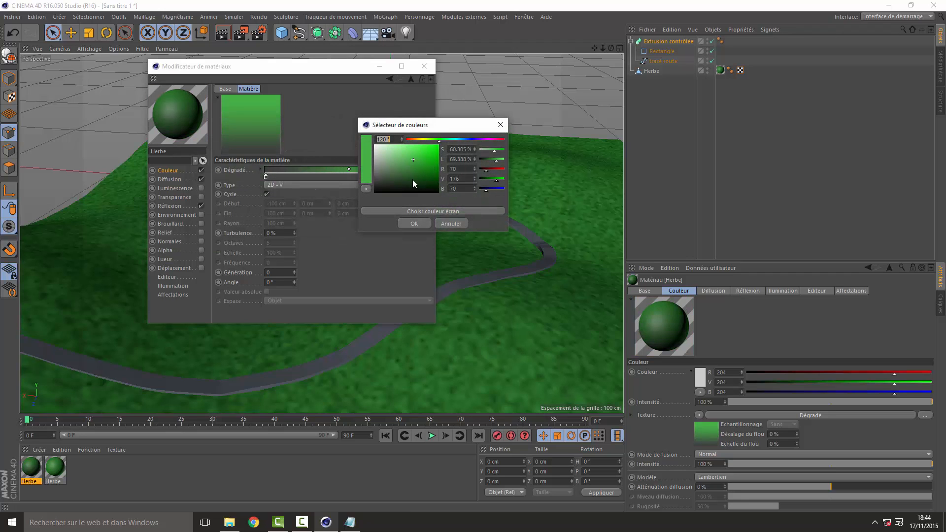
drag(413, 179, 375, 182)
click(413, 224)
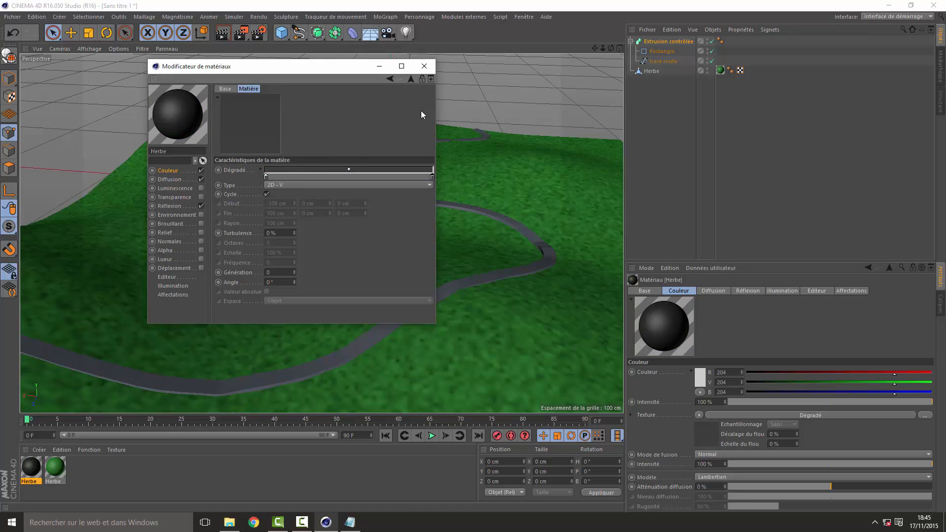
click(424, 67)
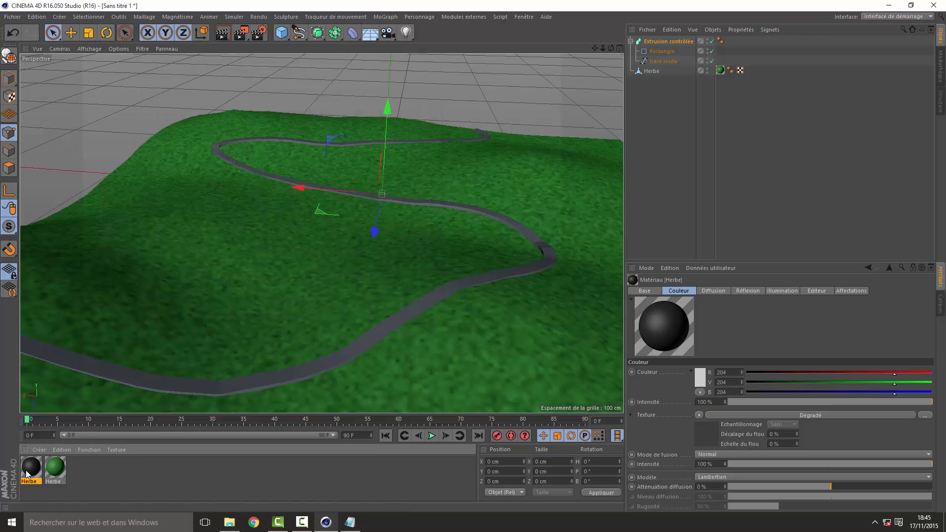
Step: Rename the dark grey material as Route 1 and apply it to the Extrusion contrôlée object
double_click(31, 468)
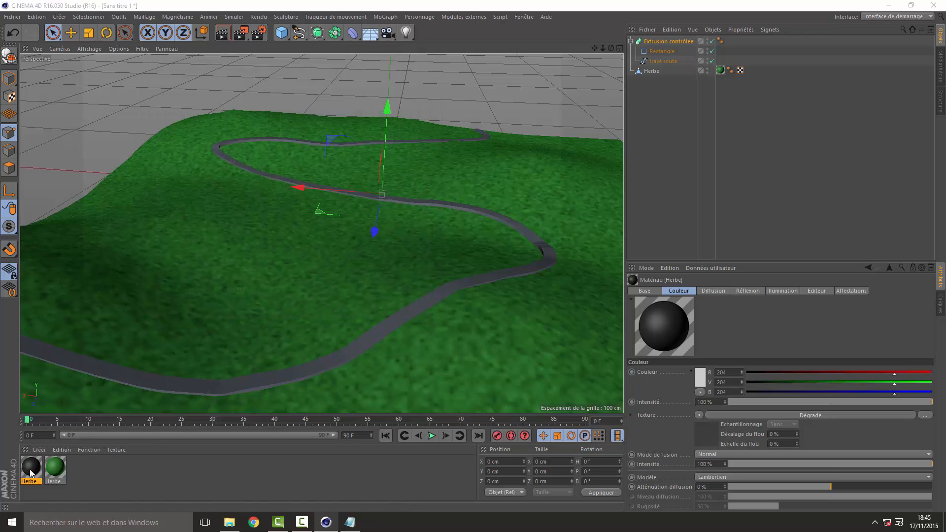
key(BackSpace)
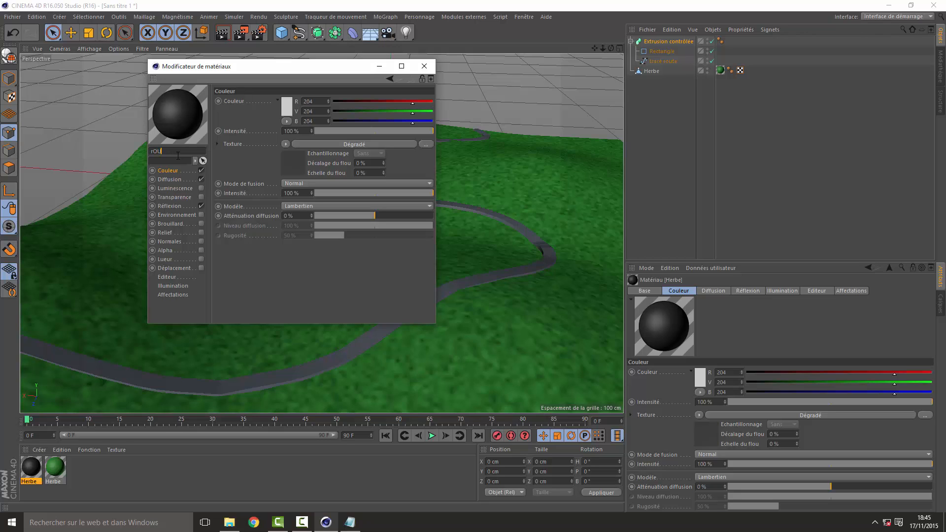
key(BackSpace)
key(BackSpace)
key(BackSpace)
click(418, 68)
drag(33, 473, 206, 386)
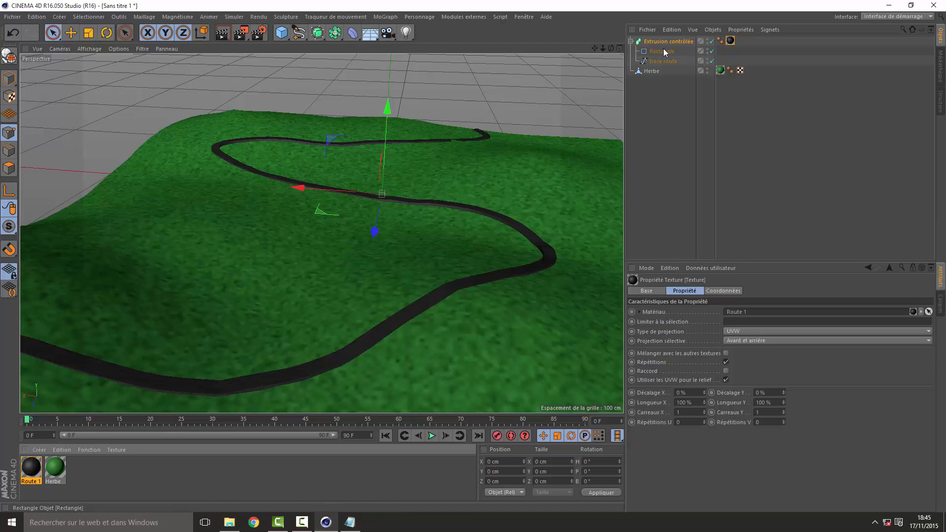
Step: Rename the Extrusion contrôlée object as route and duplicate it
click(630, 41)
click(655, 41)
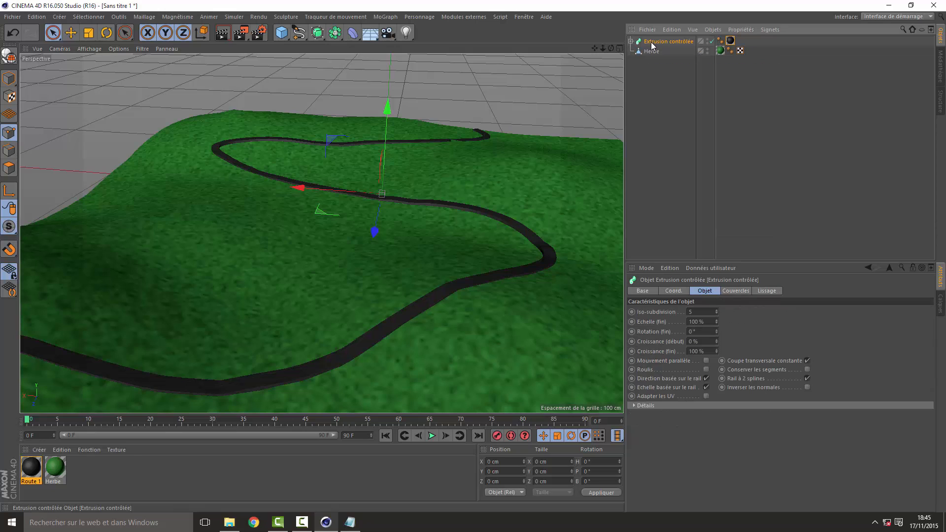
double_click(652, 41)
text(route)
key(Return)
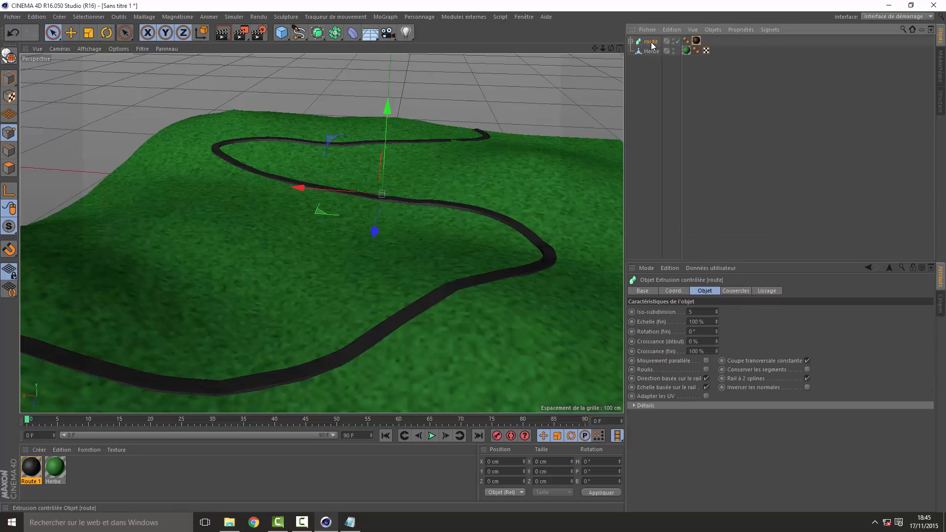
key(ctrl+c)
key(ctrl+v)
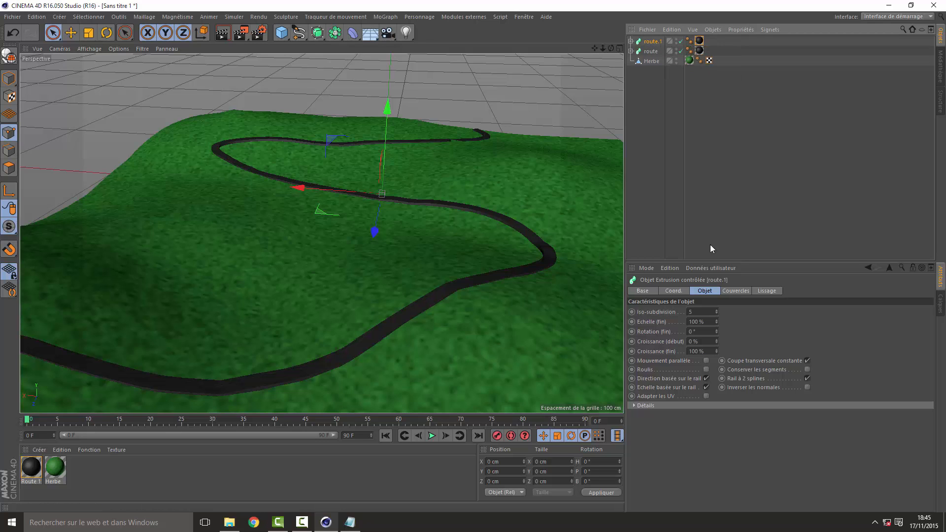
Step: Set the Largeur of the Rectangle inside the duplicated route to 5 cm
click(631, 41)
click(647, 53)
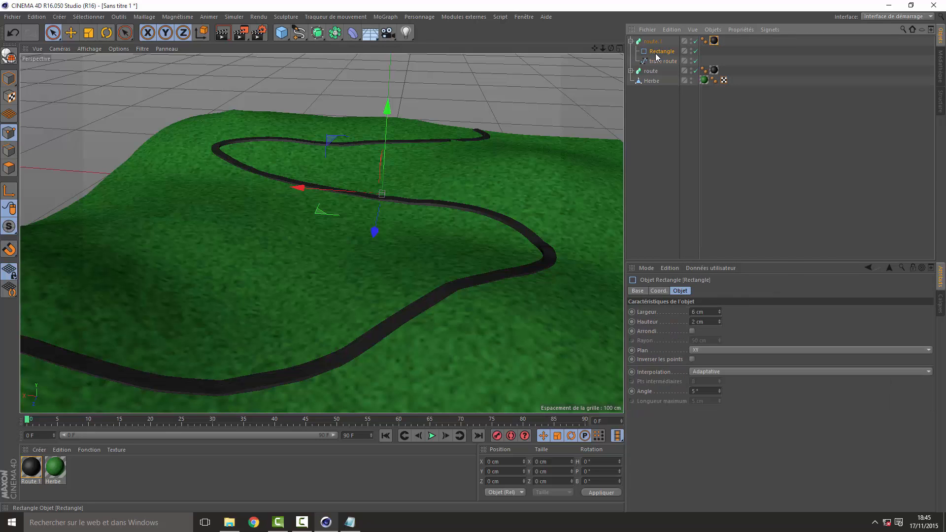
drag(633, 1, 909, 55)
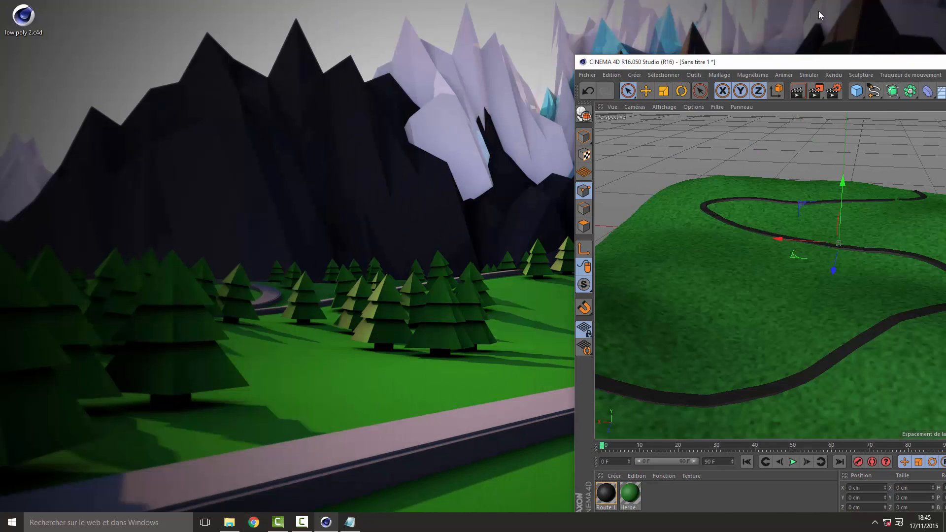
drag(764, 61, 409, 0)
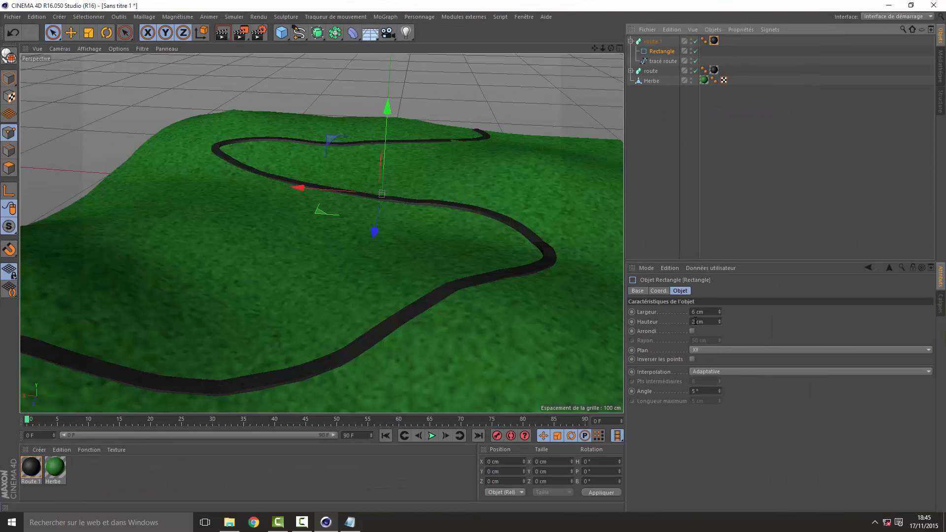
click(697, 311)
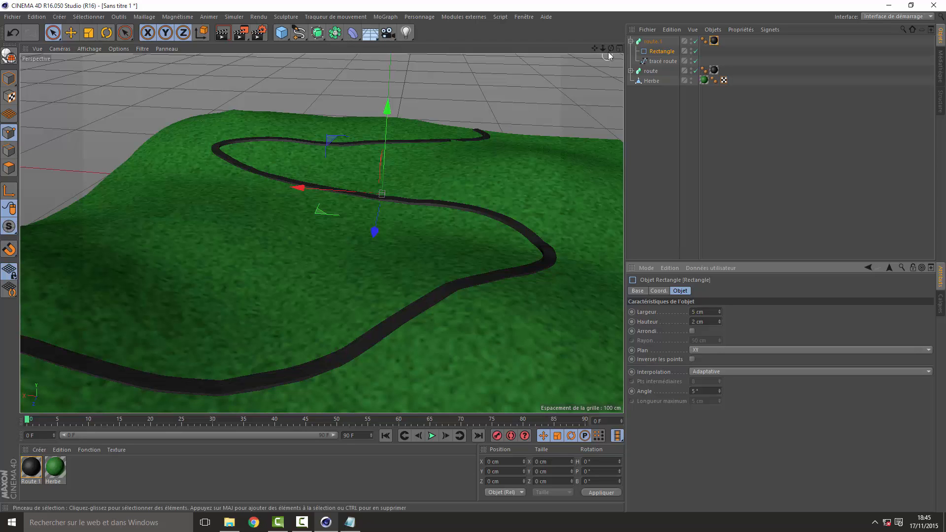
scroll(321, 233, up, 5)
scroll(322, 234, up, 4)
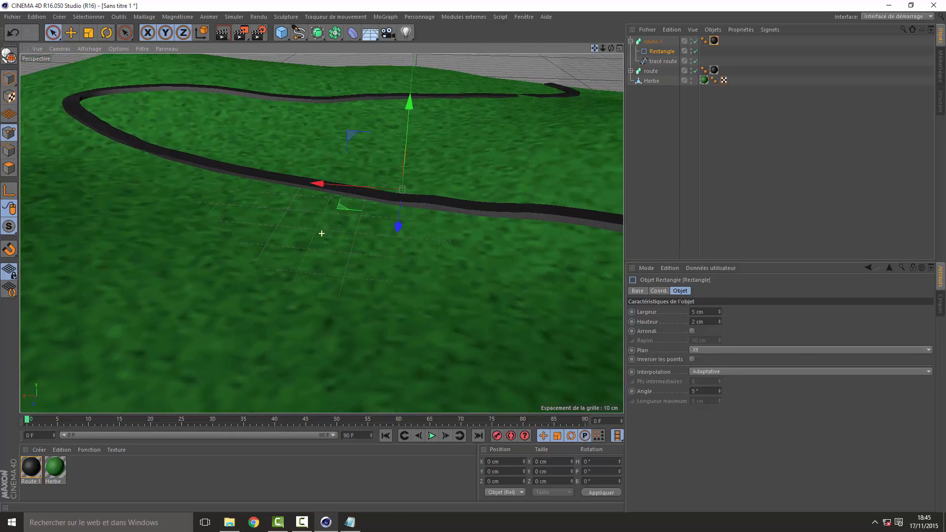
Step: Set the Rectangle of the duplicated route to a Largeur of 6 cm and a Hauteur of 2.2 cm
drag(603, 48, 637, 50)
click(696, 322)
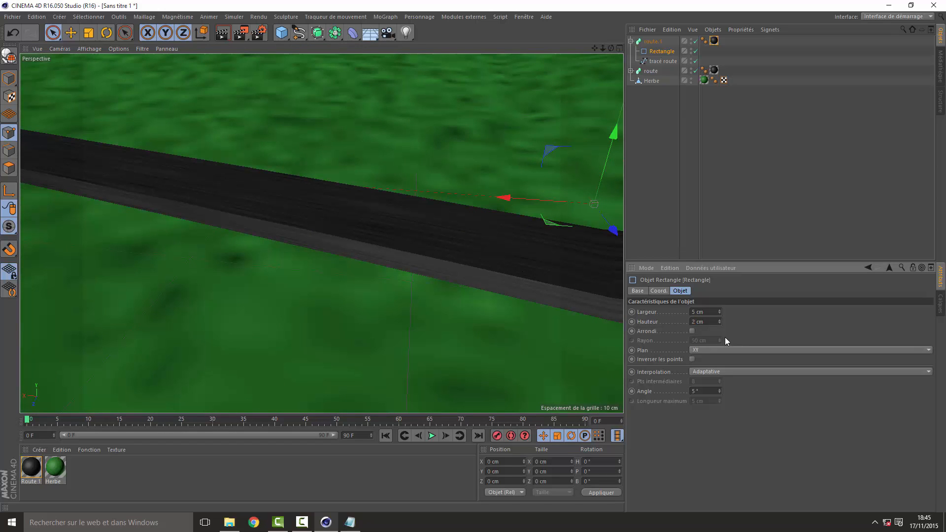
double_click(696, 312)
text(6)
key(Return)
key(BackSpace)
key(BackSpace)
key(BackSpace)
text(;)
key(Return)
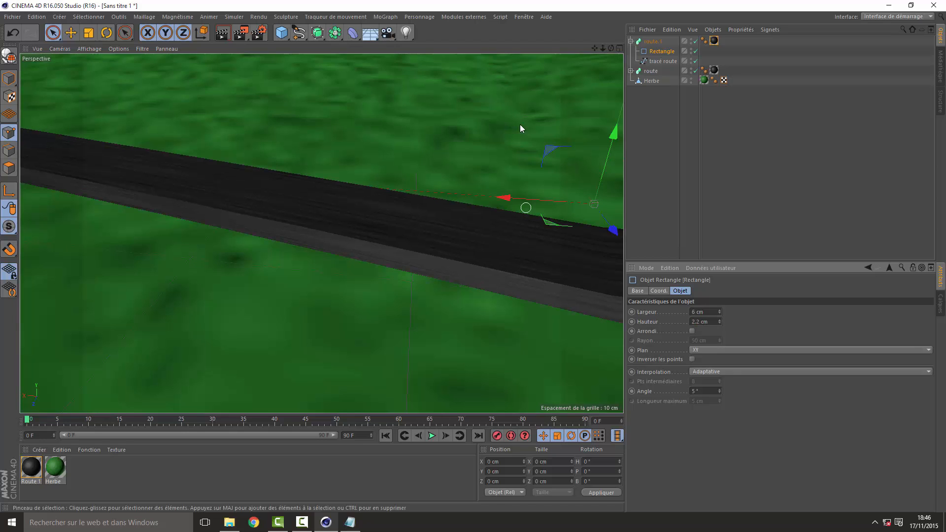
Step: Duplicate the Route 1 material and change the first knot of the copy's gradient to a lighter grey
click(37, 470)
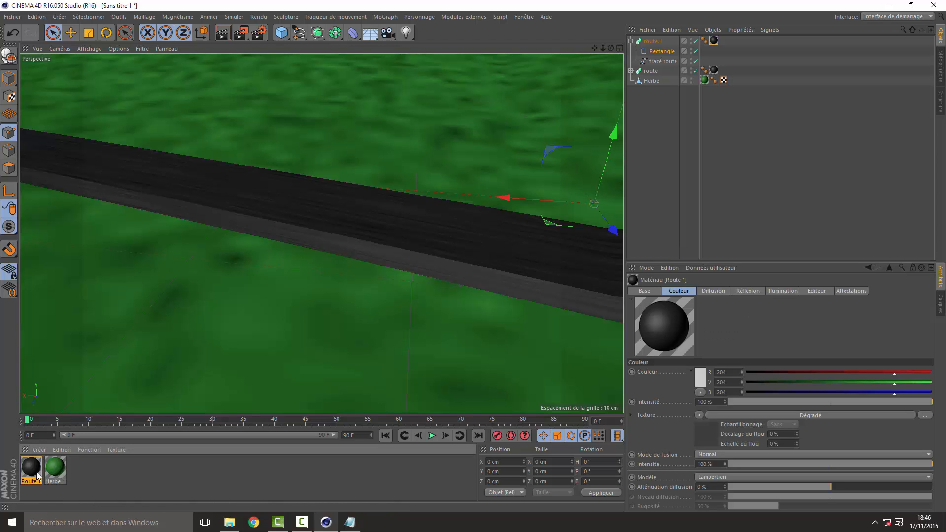
key(ctrl+c)
key(ctrl+v)
double_click(31, 467)
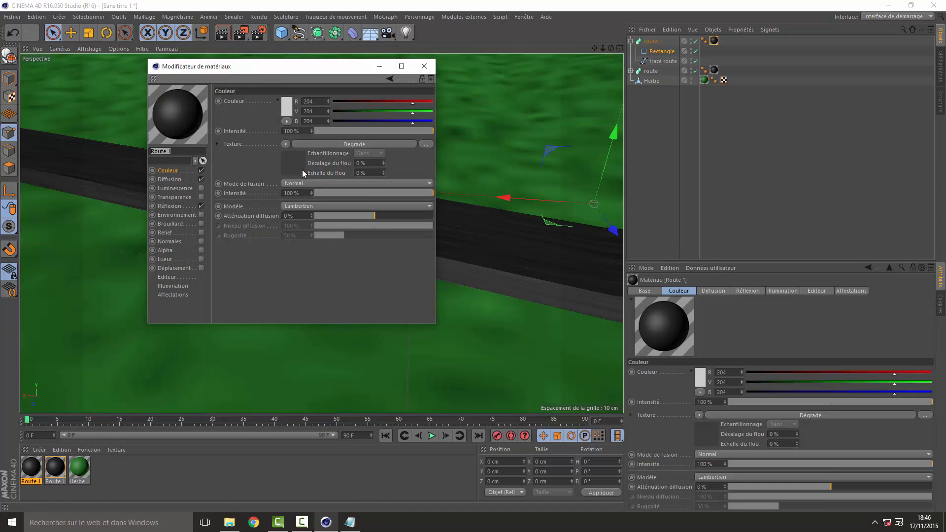
click(294, 145)
double_click(266, 175)
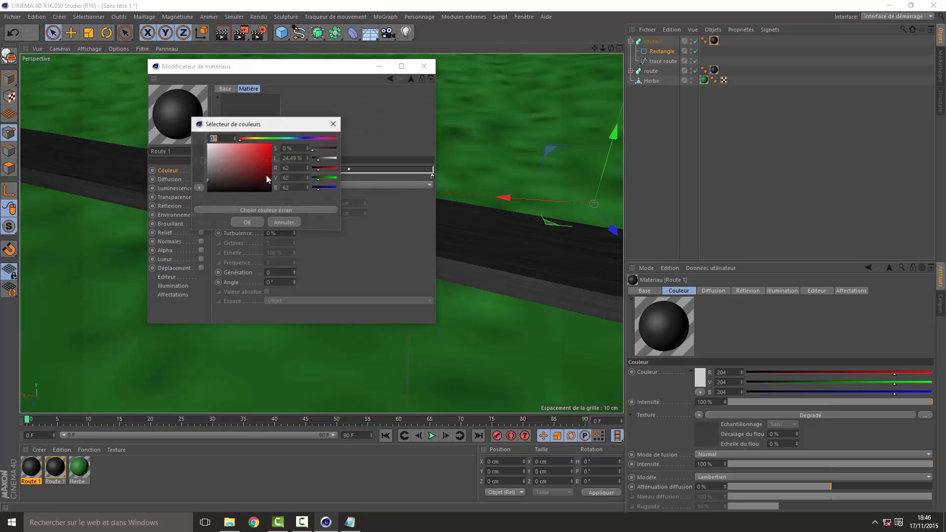
click(247, 222)
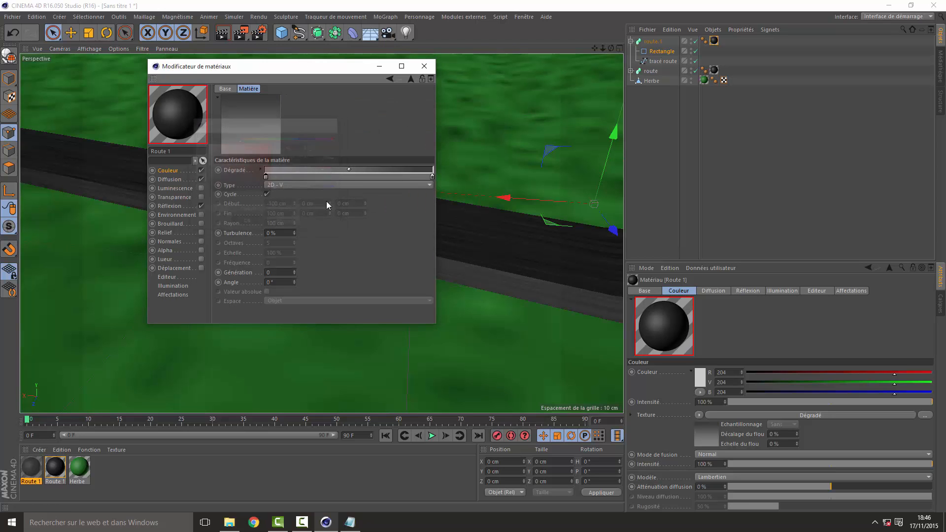
Step: Change the end knot of the copied material's gradient to a lighter grey
double_click(432, 176)
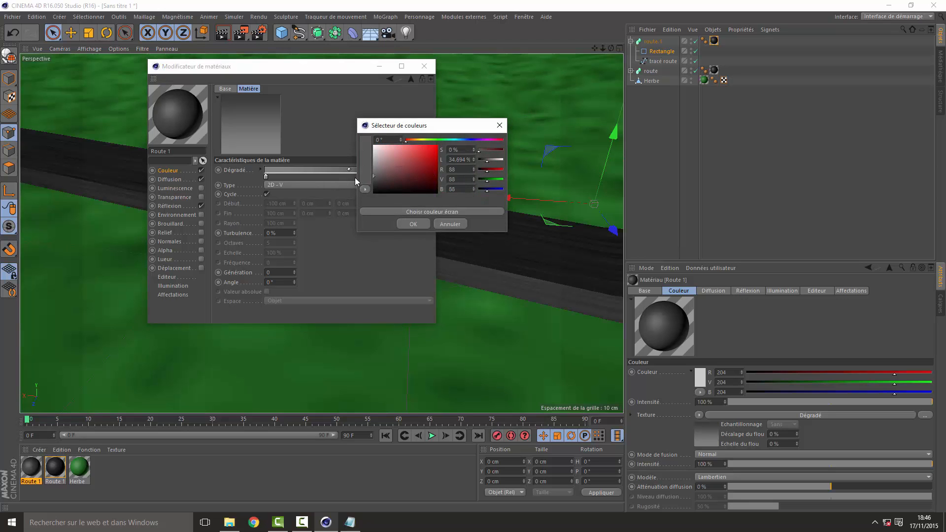
drag(377, 175, 366, 171)
click(406, 221)
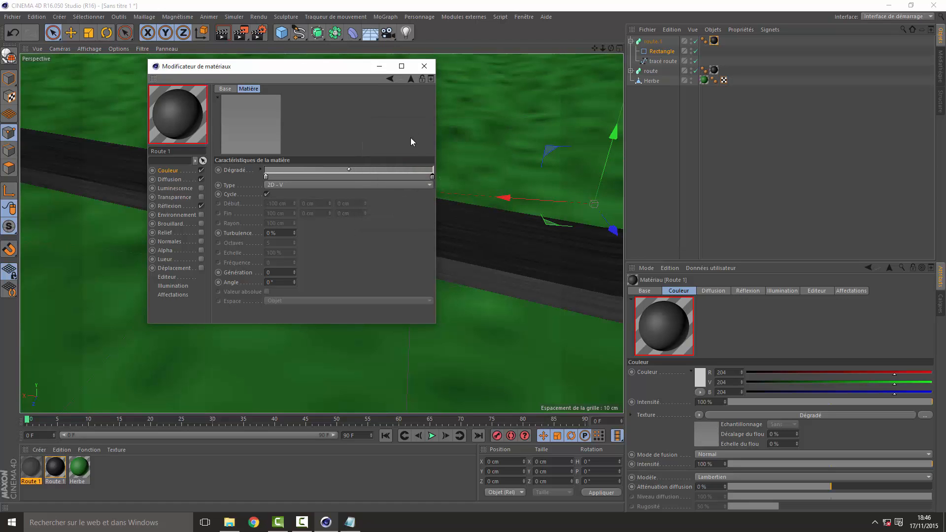
Step: Replace the material on the route.1 object with the lighter grey copy
click(425, 67)
drag(32, 468, 714, 42)
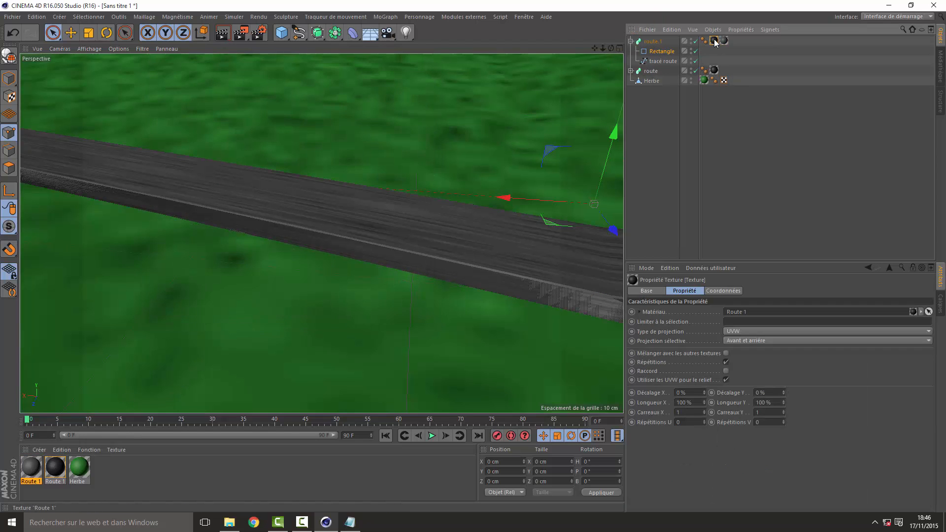
click(645, 129)
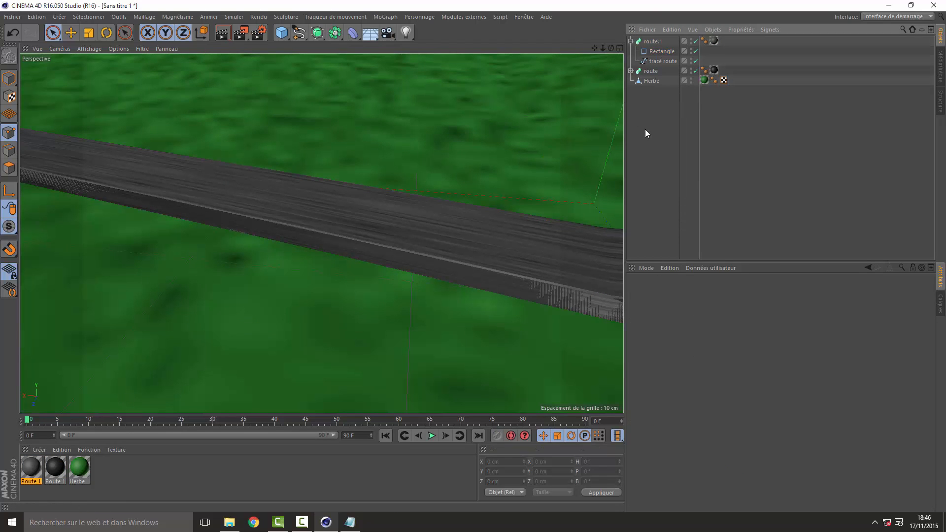
Step: Render the perspective view of the road close up and again looking along its curve
click(223, 33)
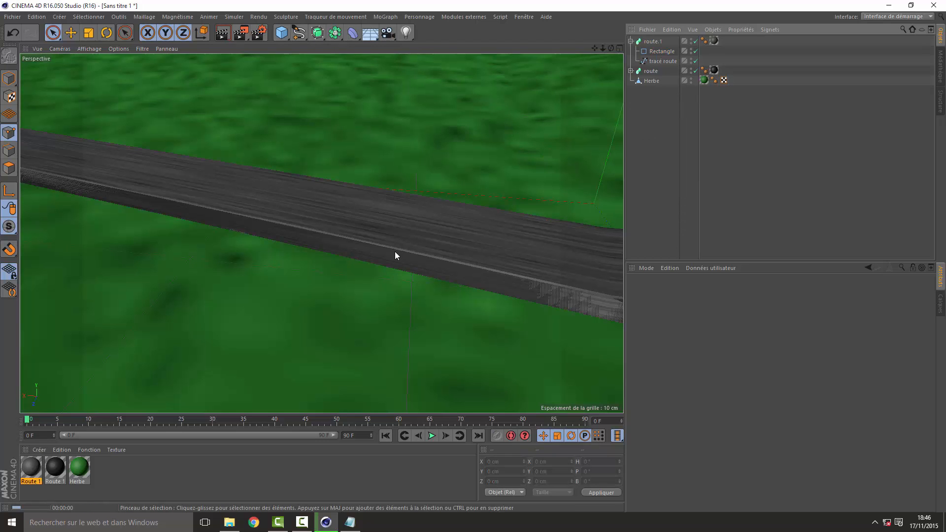
click(298, 251)
drag(612, 48, 321, 234)
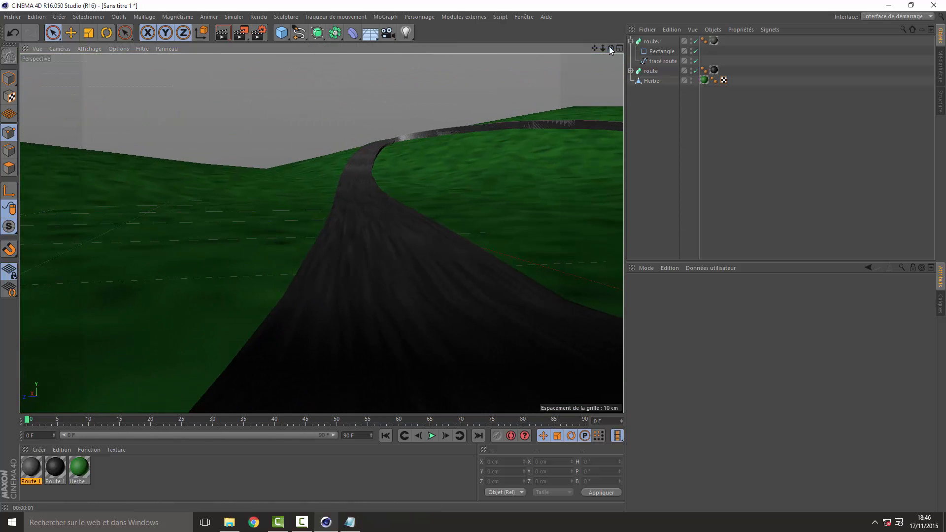
click(223, 33)
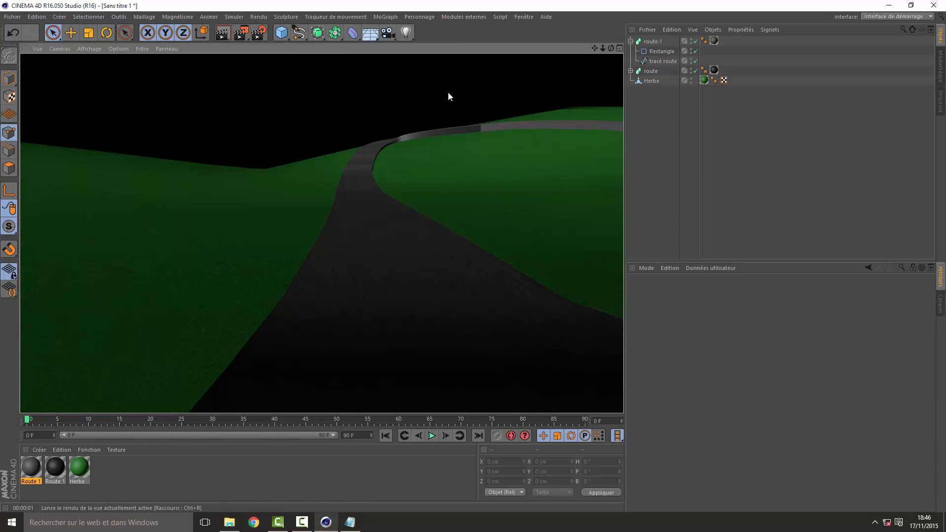
Step: Set the Largeur of the Rectangle inside route.1 to 5 cm and render the view to check the dark road edges
click(436, 225)
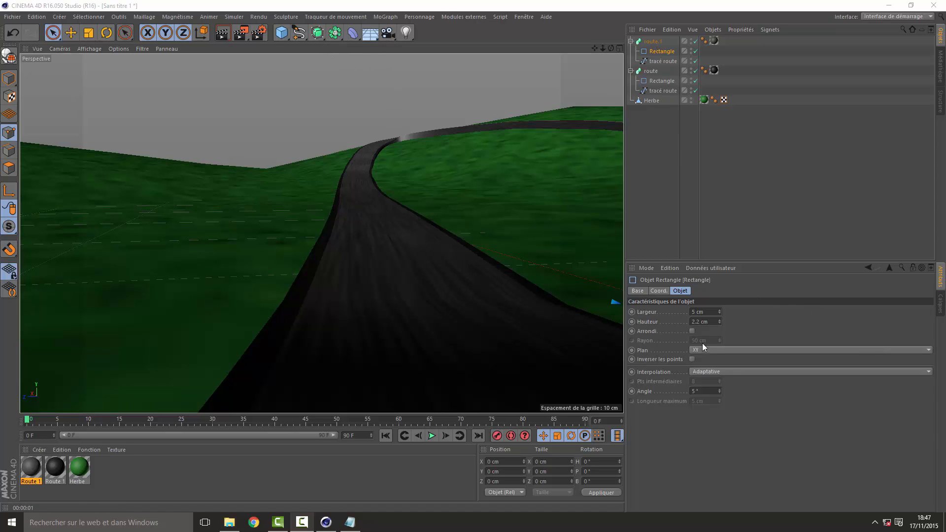
click(695, 312)
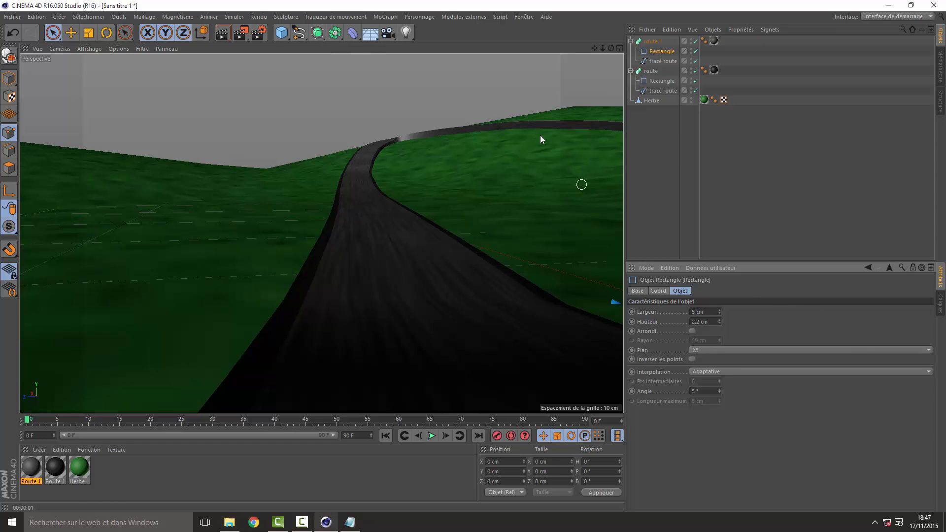
click(222, 33)
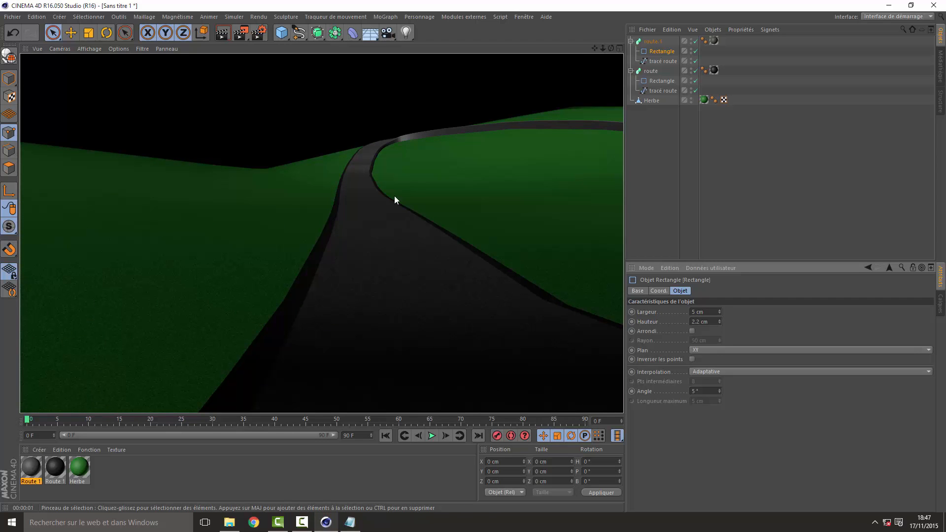
click(409, 255)
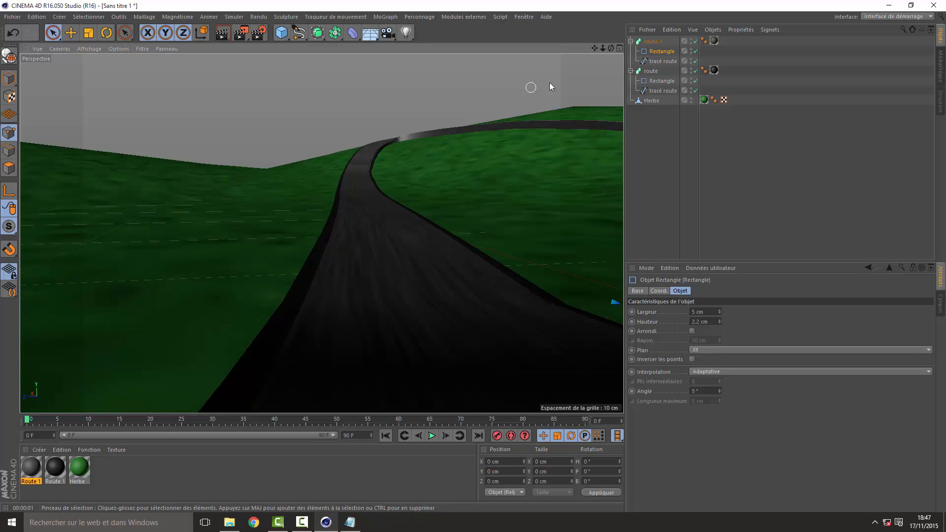
Step: Collapse the route.1 and route hierarchies and clear the object and material selection
mouse_move(603, 48)
mouse_down()
mouse_move(606, 74)
mouse_move(591, 49)
mouse_move(552, 53)
mouse_move(631, 52)
mouse_move(595, 48)
mouse_move(586, 60)
mouse_move(618, 44)
mouse_move(599, 47)
mouse_up()
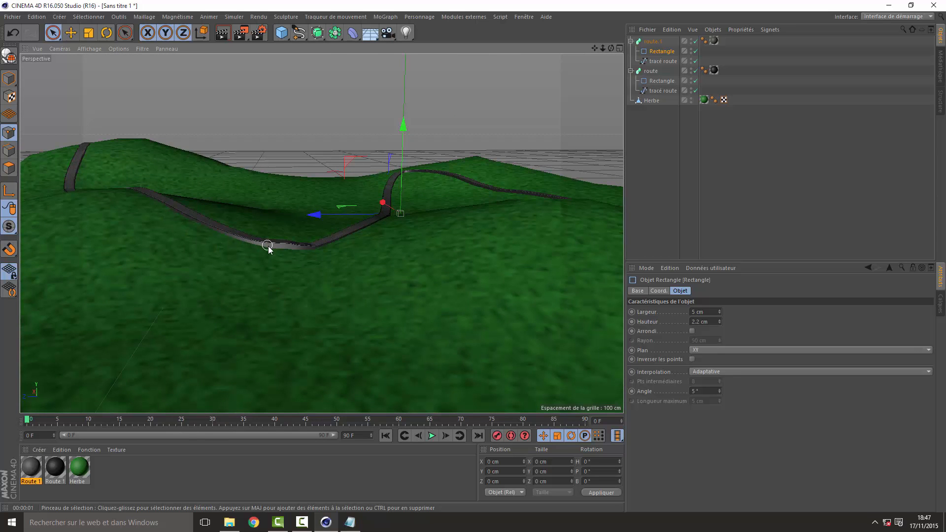
mouse_move(596, 48)
mouse_down()
mouse_move(612, 48)
mouse_move(597, 51)
mouse_up()
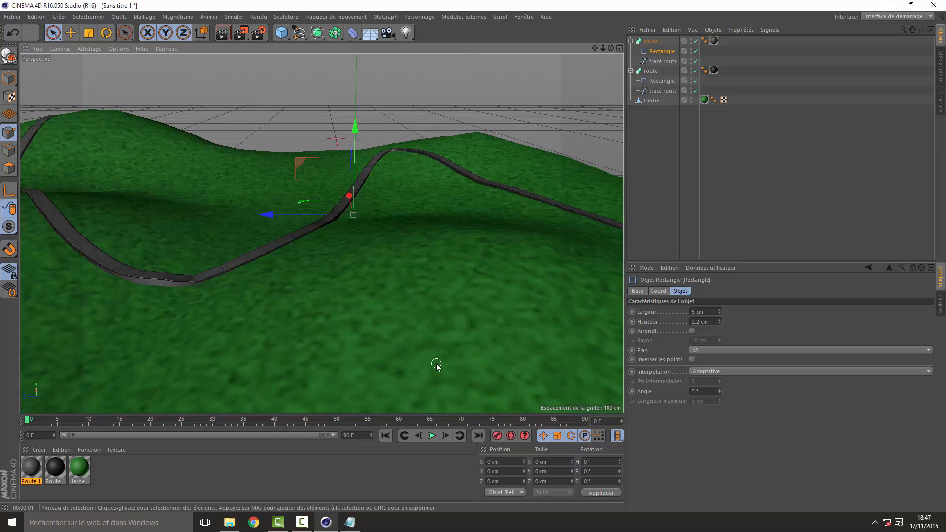
click(219, 477)
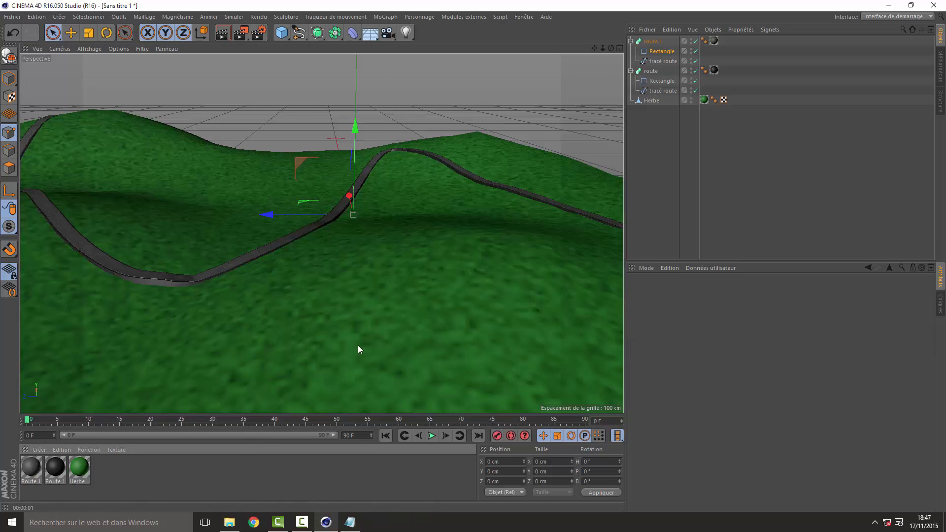
click(631, 41)
click(631, 51)
click(663, 95)
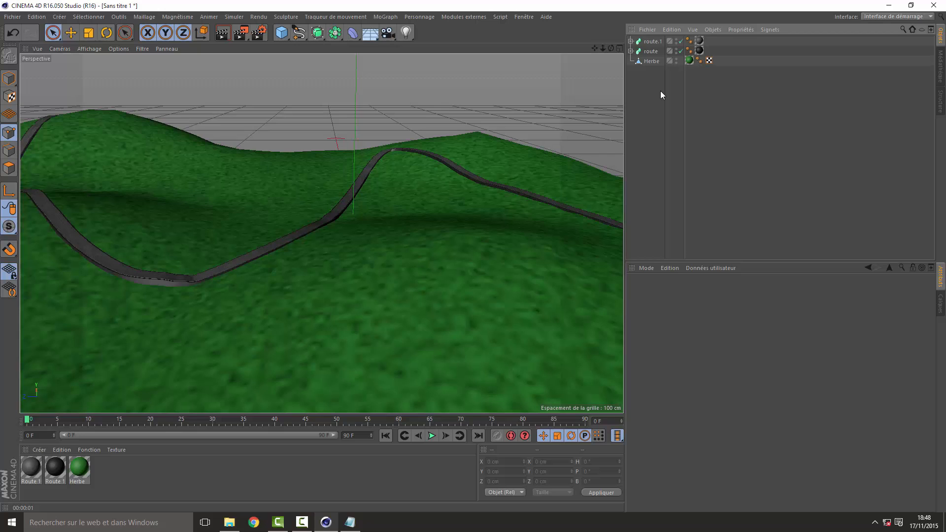
Step: In the top view, select the Herbe polygons on the +X side of the road, leaving out those beneath it
key(F2)
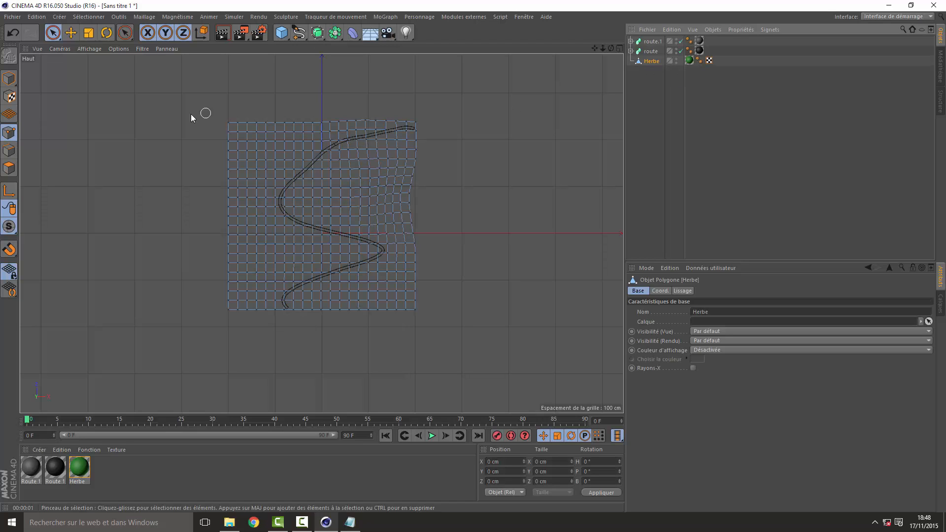
click(10, 169)
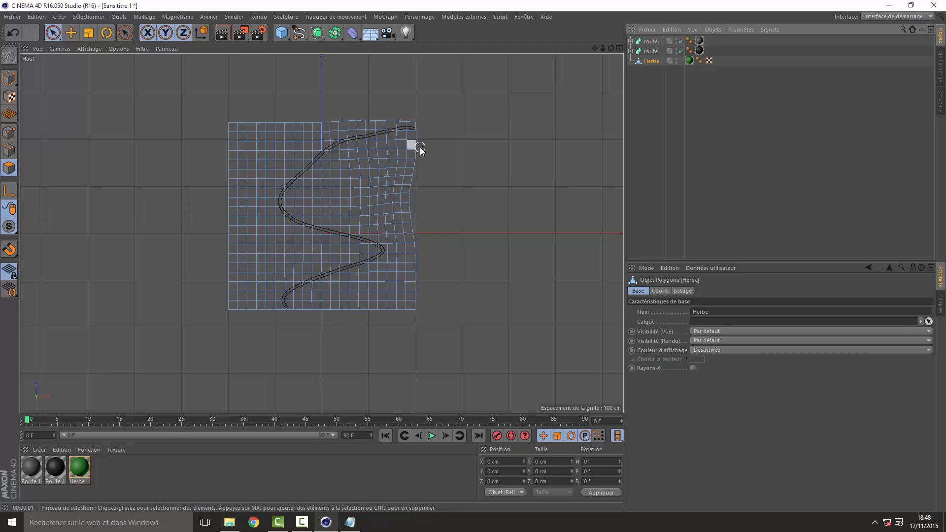
drag(416, 154, 356, 165)
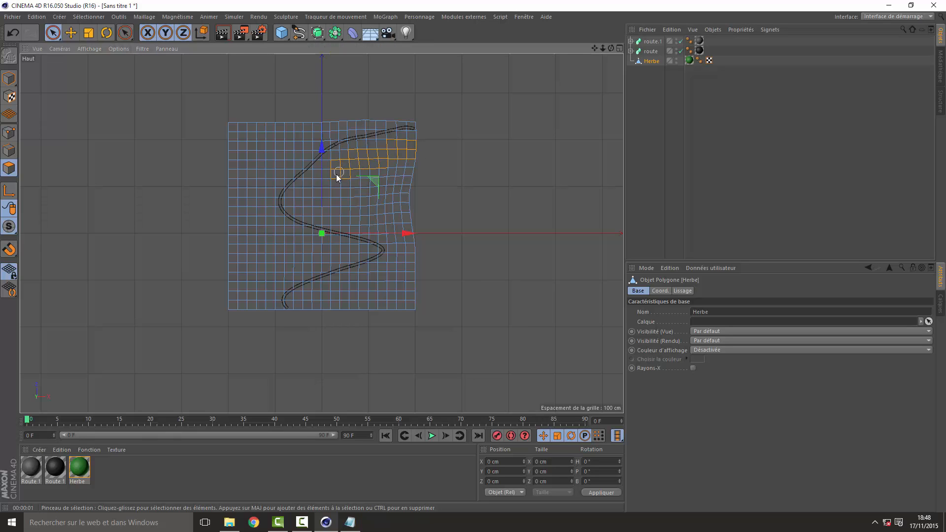
mouse_move(334, 210)
mouse_down()
mouse_move(412, 249)
mouse_move(404, 291)
mouse_move(313, 306)
mouse_up()
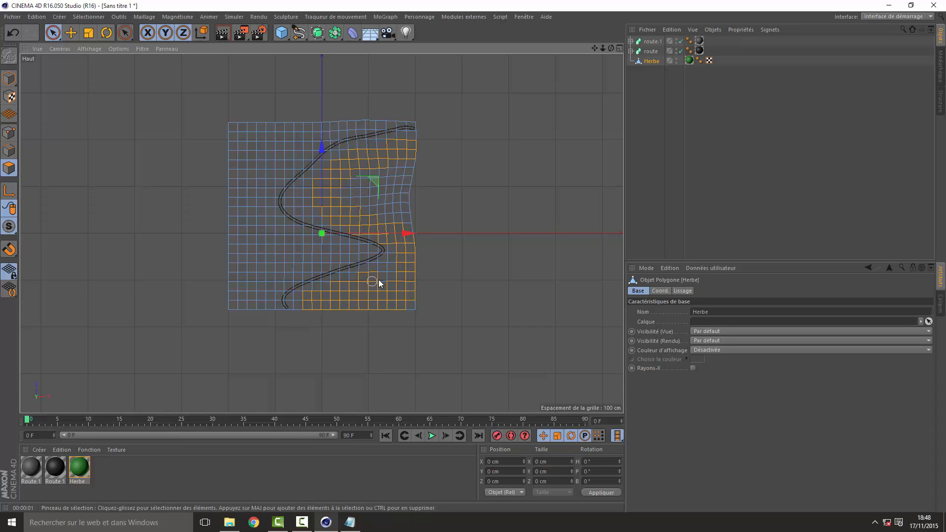
drag(412, 255, 385, 186)
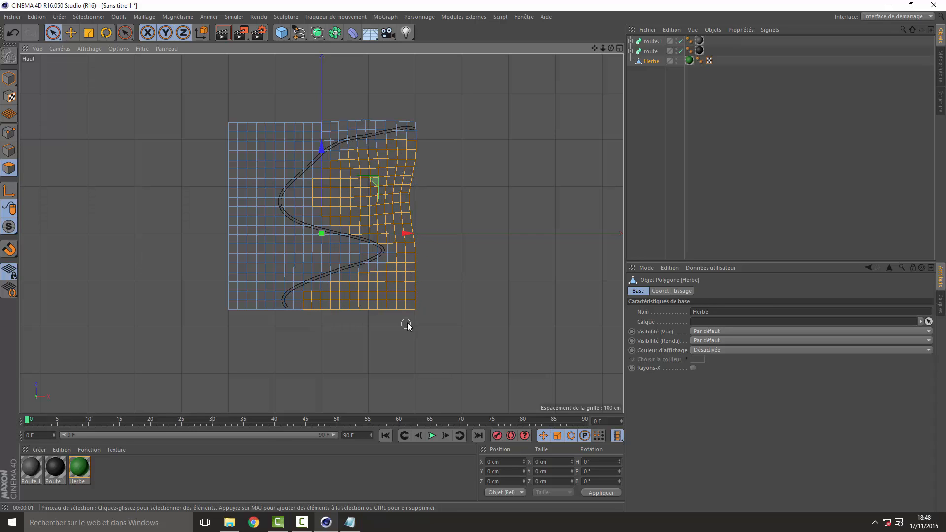
drag(406, 325, 412, 313)
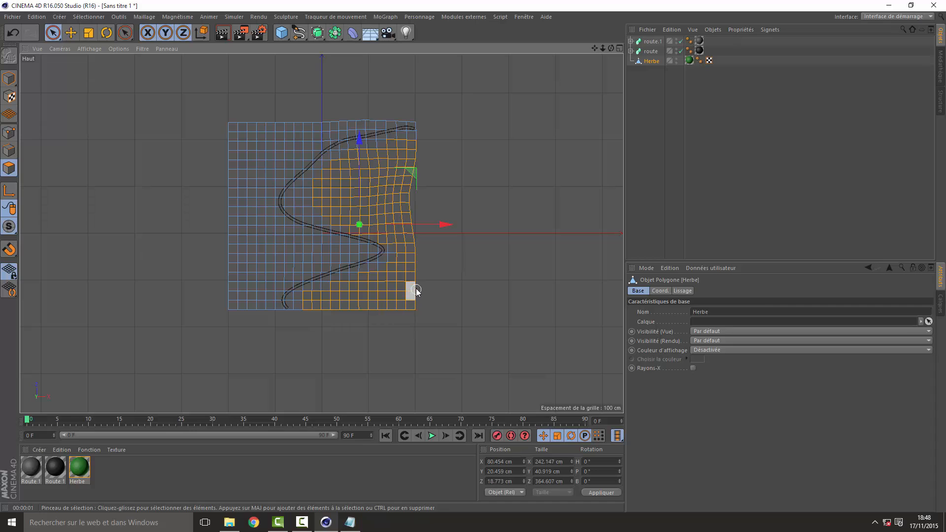
Step: Set the selection brush radius to 16 and select the Herbe polygons on both sides of the road, excluding those beneath it
click(53, 33)
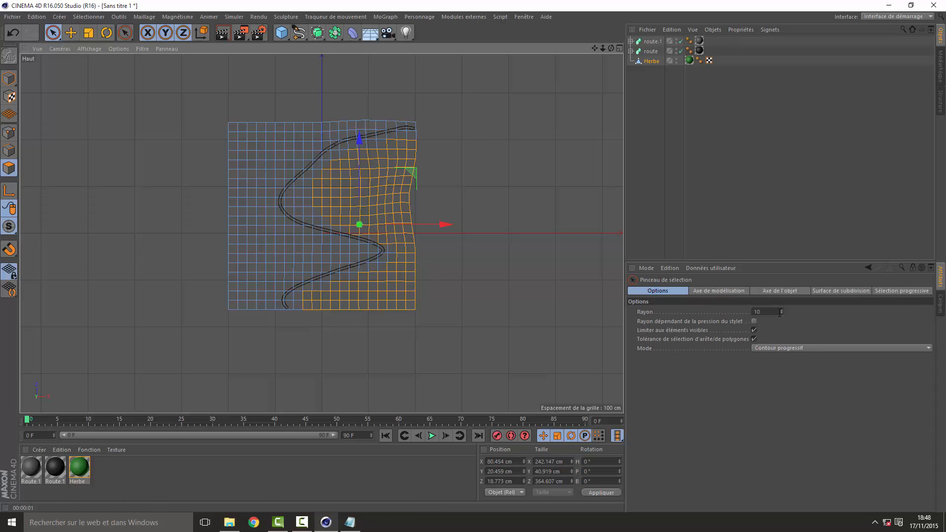
click(782, 311)
click(781, 310)
click(782, 311)
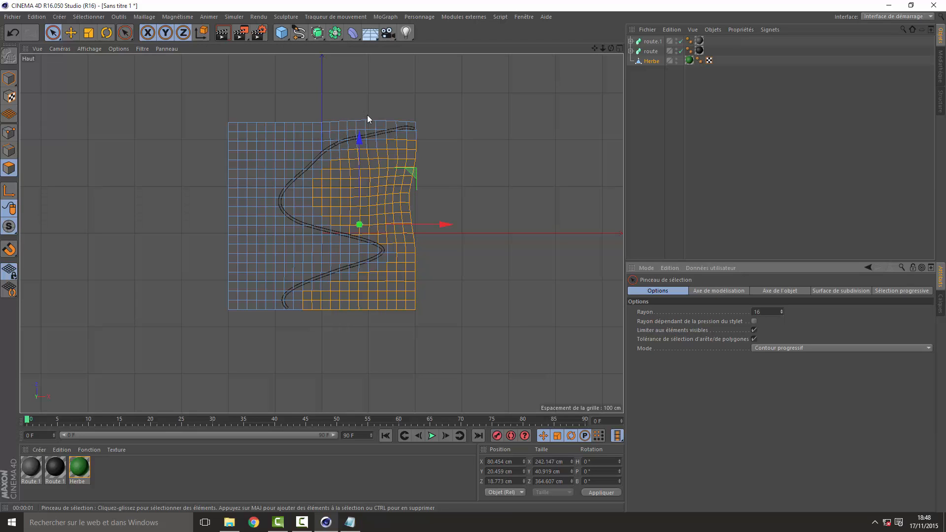
mouse_move(368, 118)
mouse_down()
mouse_move(271, 133)
mouse_move(234, 152)
mouse_move(229, 292)
mouse_move(265, 285)
mouse_move(296, 259)
mouse_move(339, 255)
mouse_move(298, 251)
mouse_move(255, 218)
mouse_move(260, 250)
mouse_move(250, 232)
mouse_up()
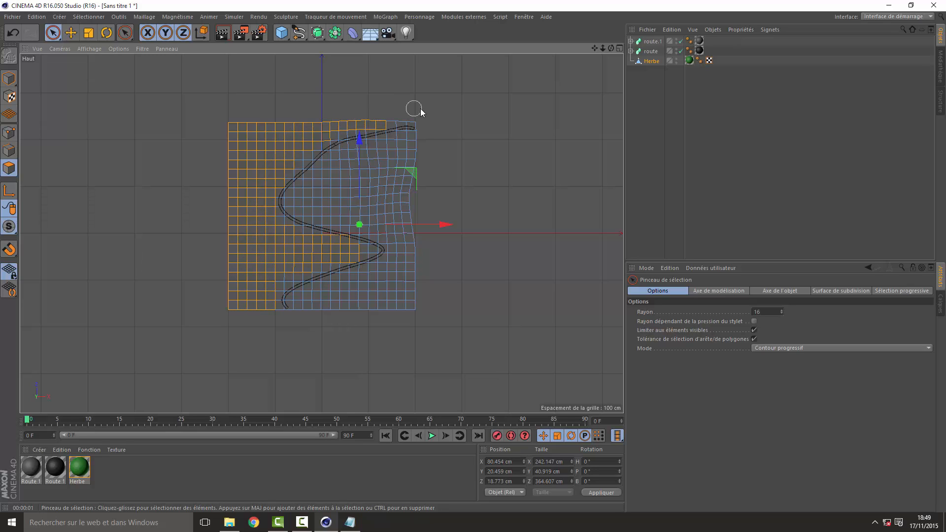
mouse_move(437, 154)
mouse_down()
mouse_move(362, 162)
mouse_move(310, 202)
mouse_move(401, 237)
mouse_move(407, 179)
mouse_up()
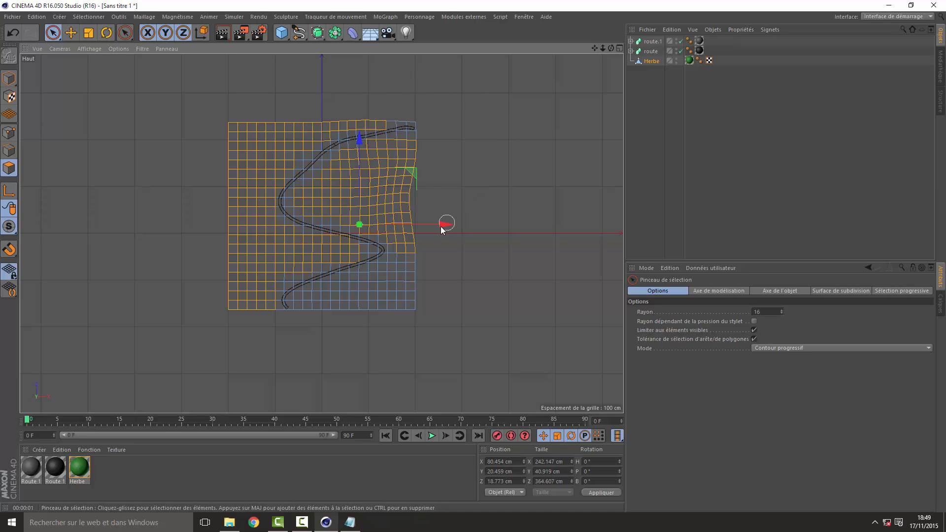
mouse_move(413, 254)
shift+mouse_down()
mouse_move(372, 290)
mouse_move(321, 305)
mouse_move(409, 308)
mouse_move(414, 298)
shift+mouse_up()
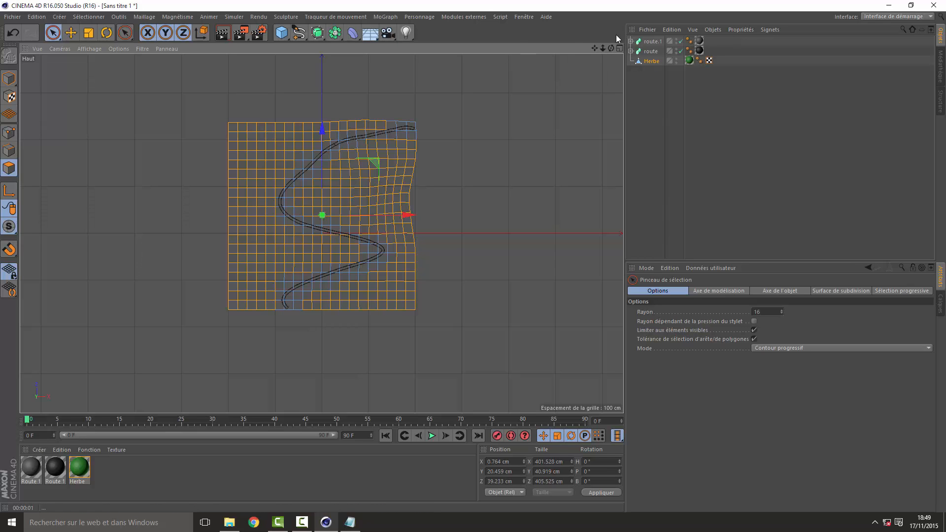
Step: Switch to the perspective view and add a hair object to the selected Herbe polygons
click(620, 48)
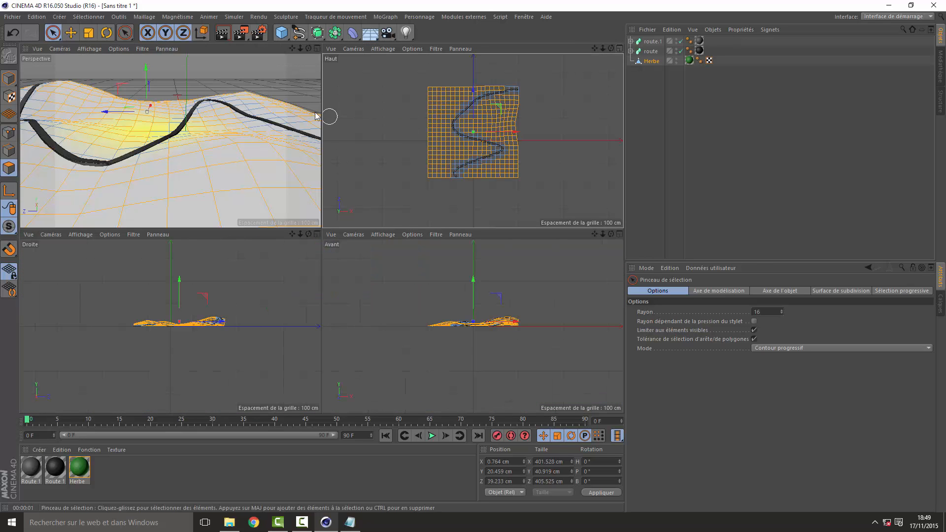
click(317, 49)
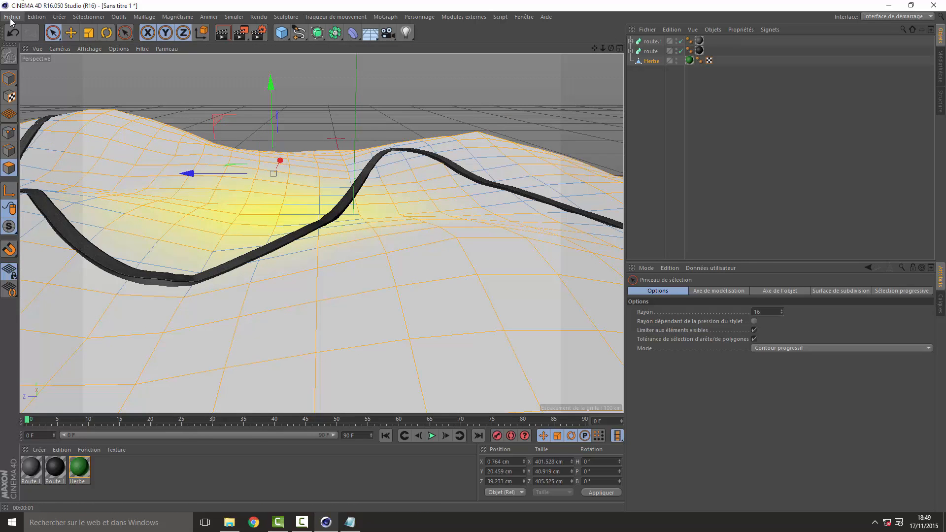
click(235, 18)
mouse_move(265, 79)
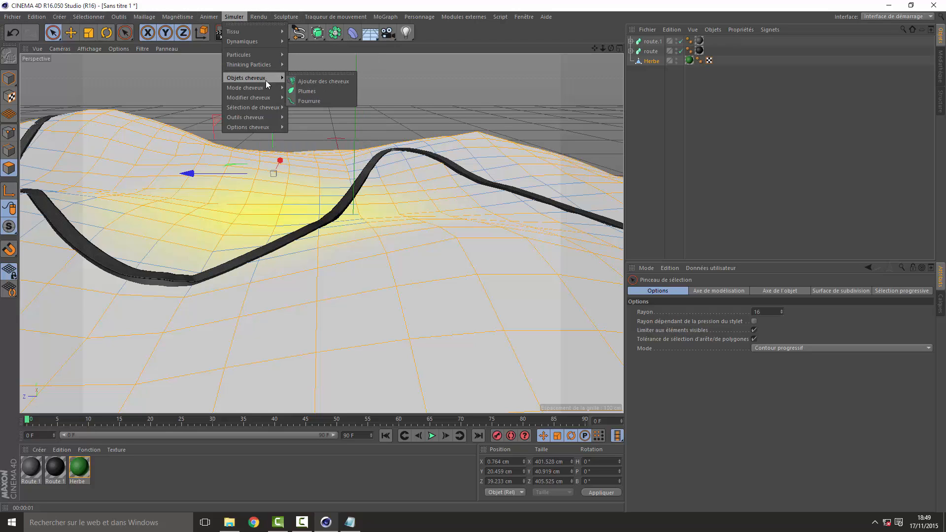
click(306, 81)
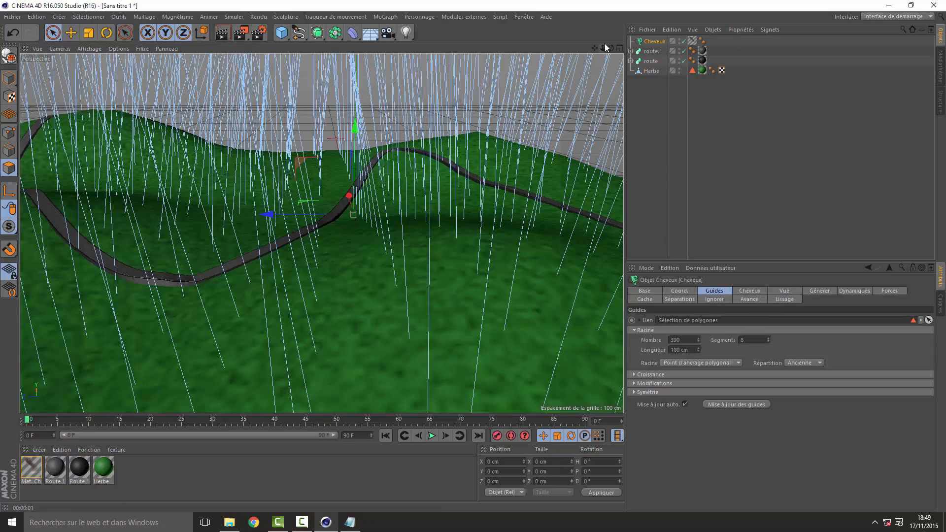
Step: Try root guide counts (Nombre) of 1 and then 150 on the Cheveux object
drag(603, 48, 511, 49)
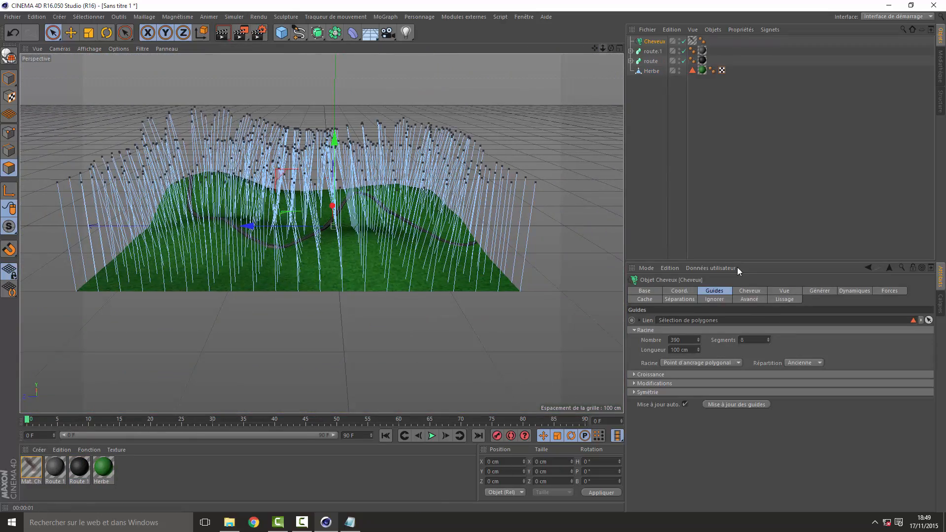
double_click(683, 341)
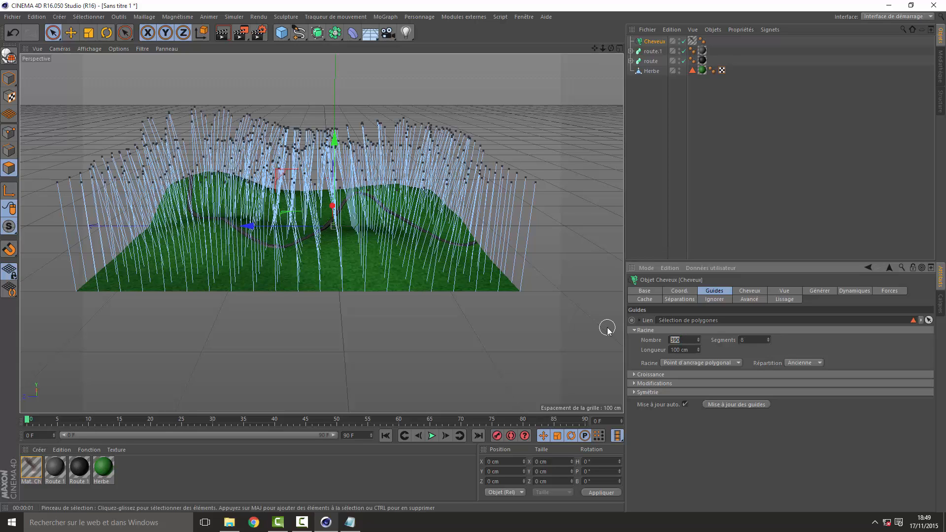
text(1)
key(Return)
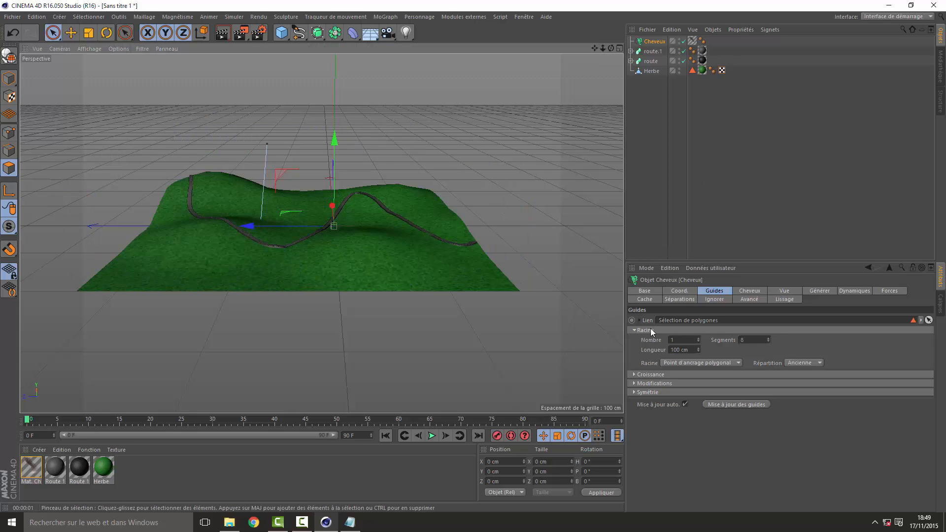
double_click(680, 340)
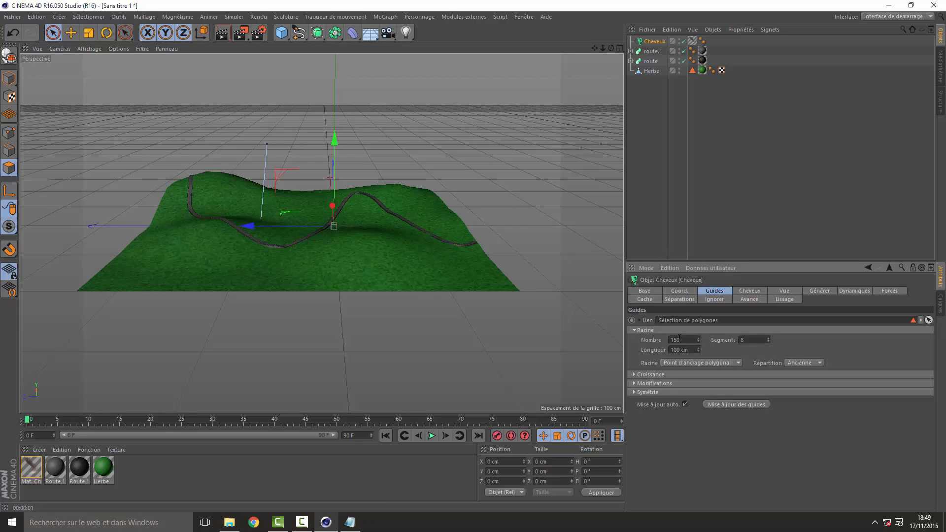
text(150)
key(Return)
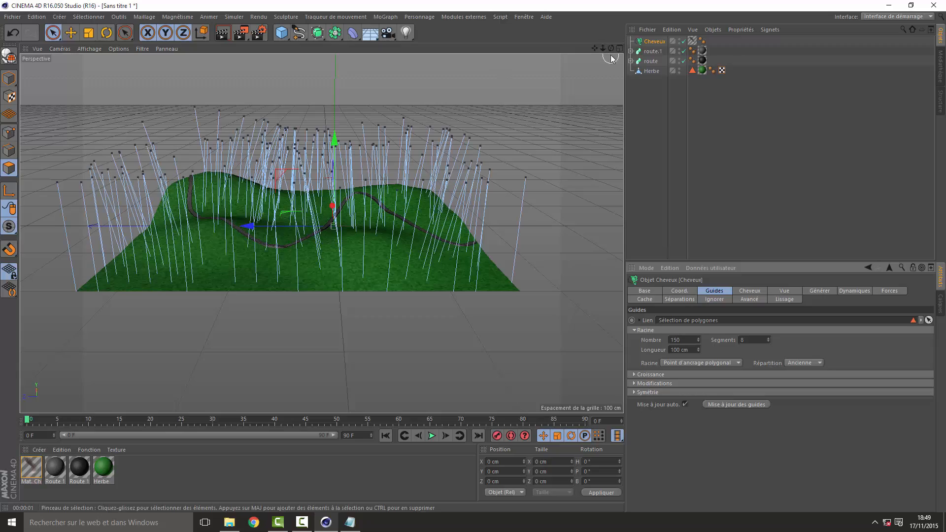
Step: Set the Cheveux guides' Nombre to 100 and their Longueur to 10 cm
drag(612, 48, 764, 69)
click(681, 340)
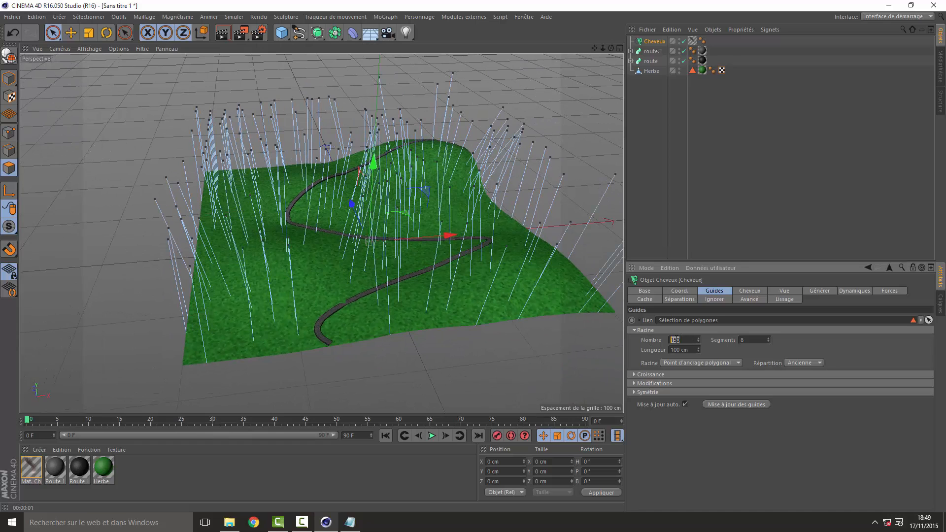
text(100)
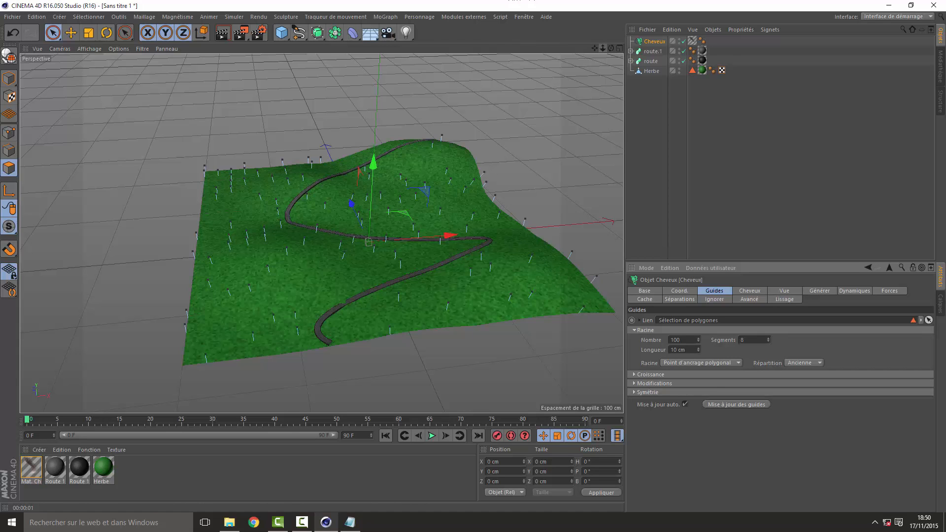
Step: Open the selection of primitive objects for the scene
drag(603, 48, 646, 49)
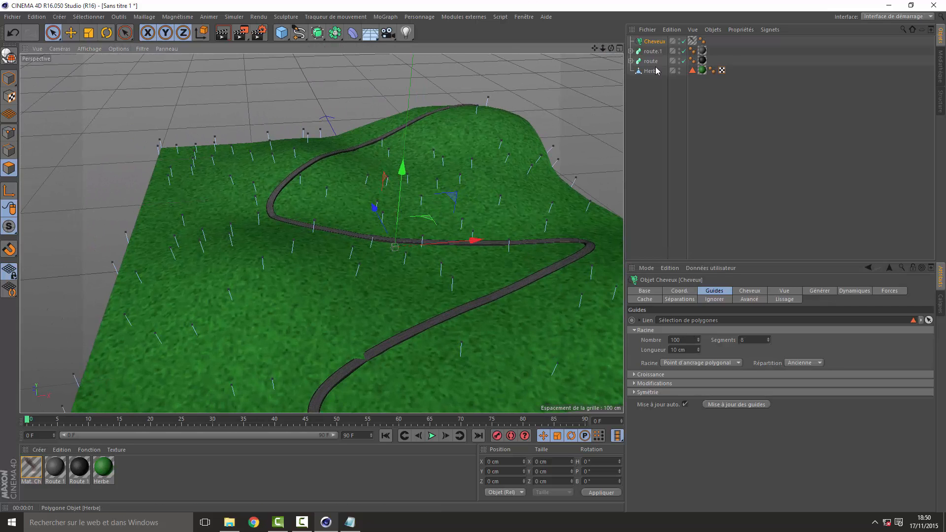
click(281, 32)
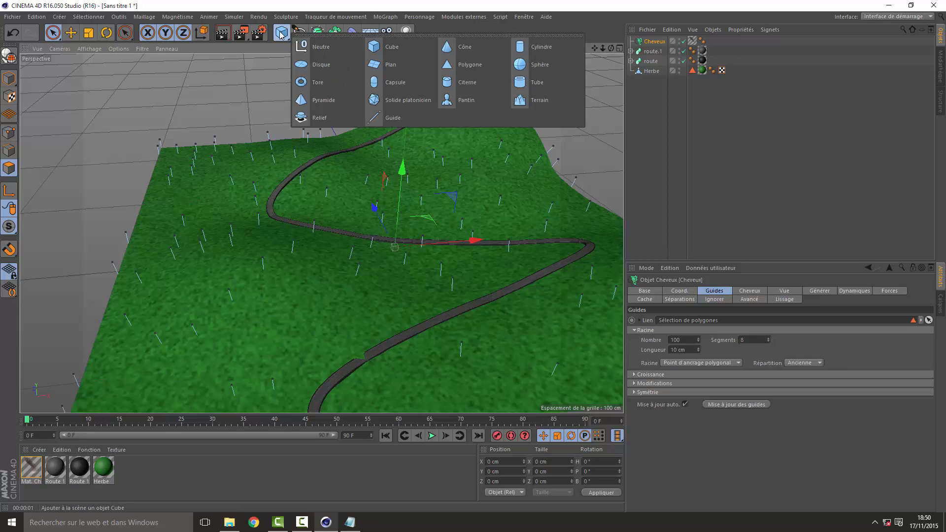
Step: Add a pyramid to the scene and raise it above the grass terrain
click(321, 100)
scroll(379, 128, down, 5)
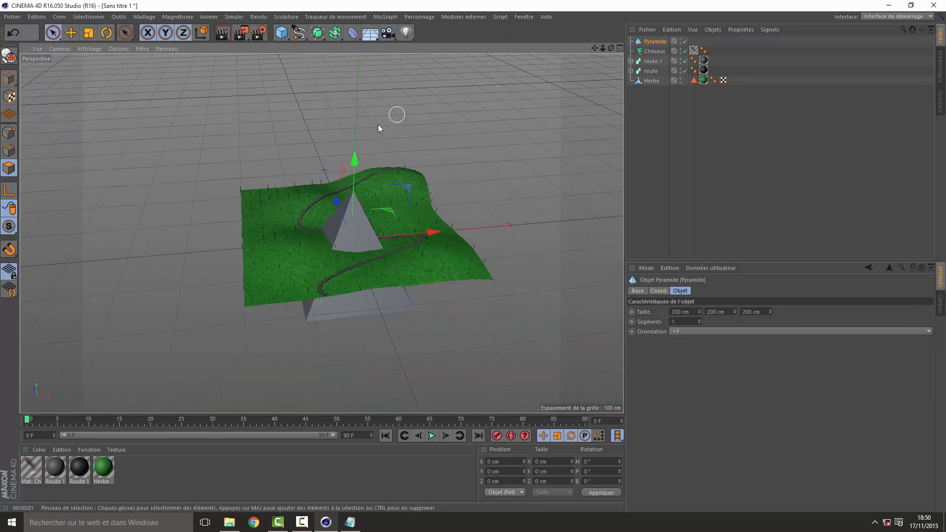
drag(355, 158, 359, 63)
click(71, 32)
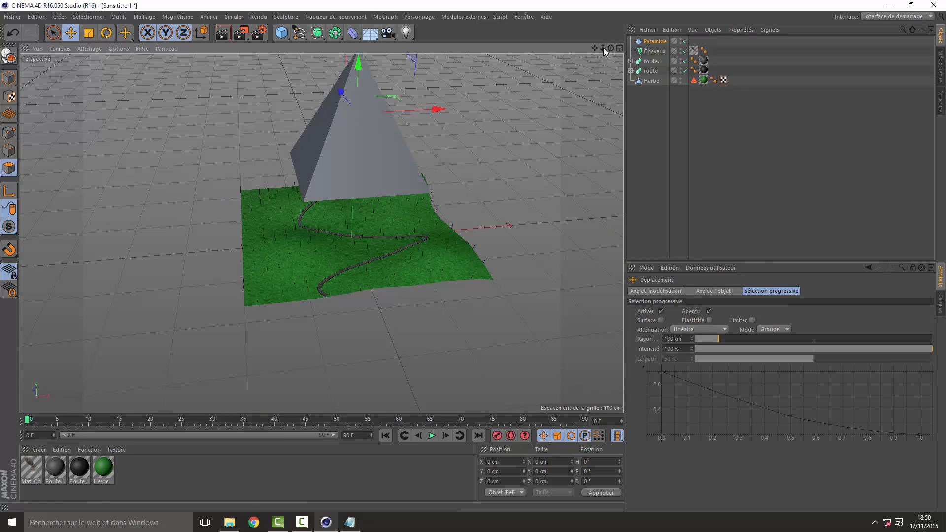
Step: Scale the pyramid down uniformly to about 26.4 cm per side
scroll(347, 83, down, 3)
click(89, 34)
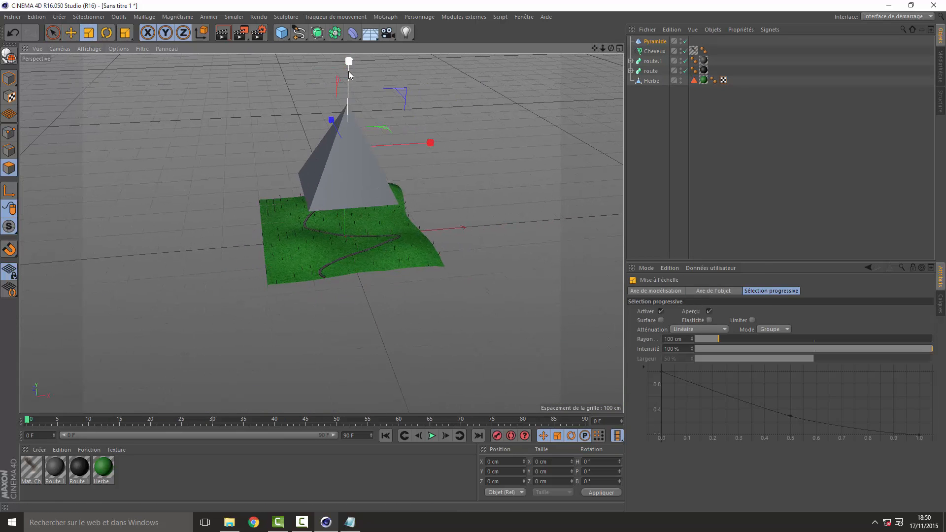
drag(349, 74, 345, 141)
drag(602, 48, 321, 234)
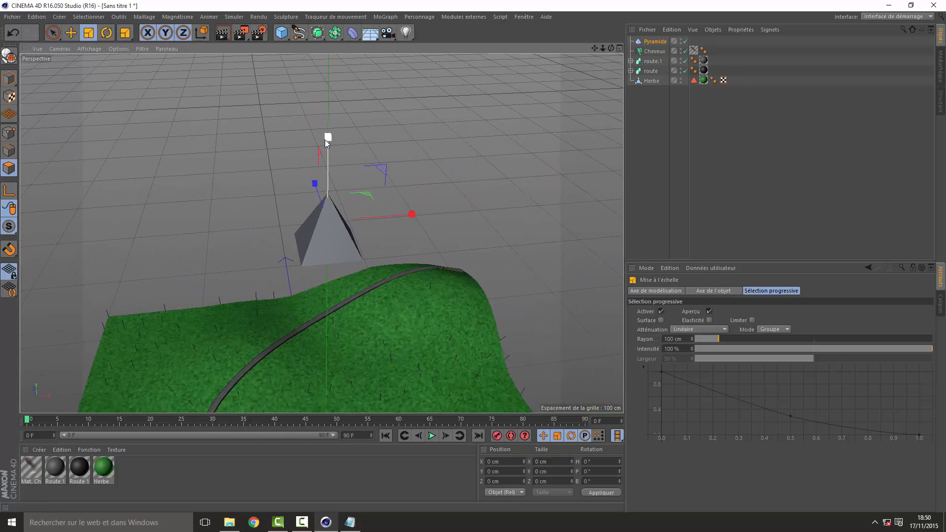
drag(326, 147, 326, 148)
Step: Duplicate the pyramid and move the copy upward to overlap the original as a higher tier of the tree
click(655, 42)
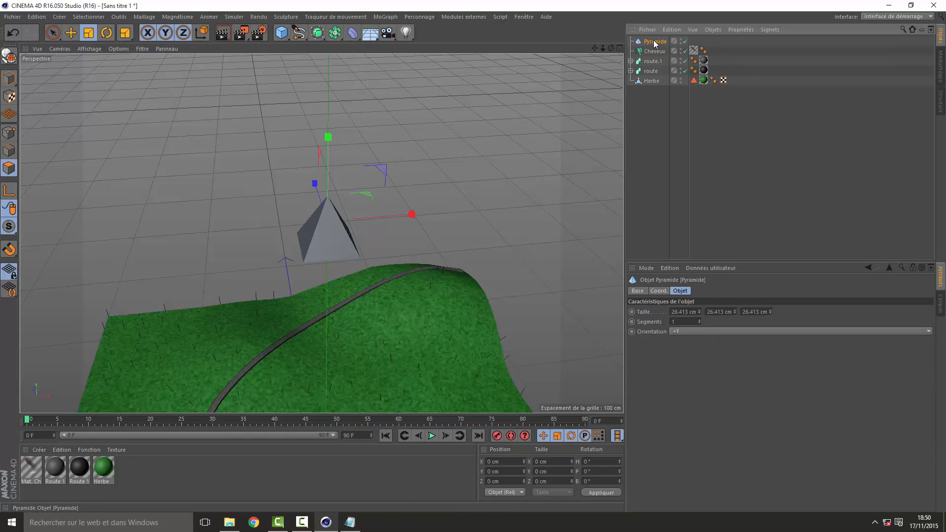
key(ctrl+c)
key(ctrl+v)
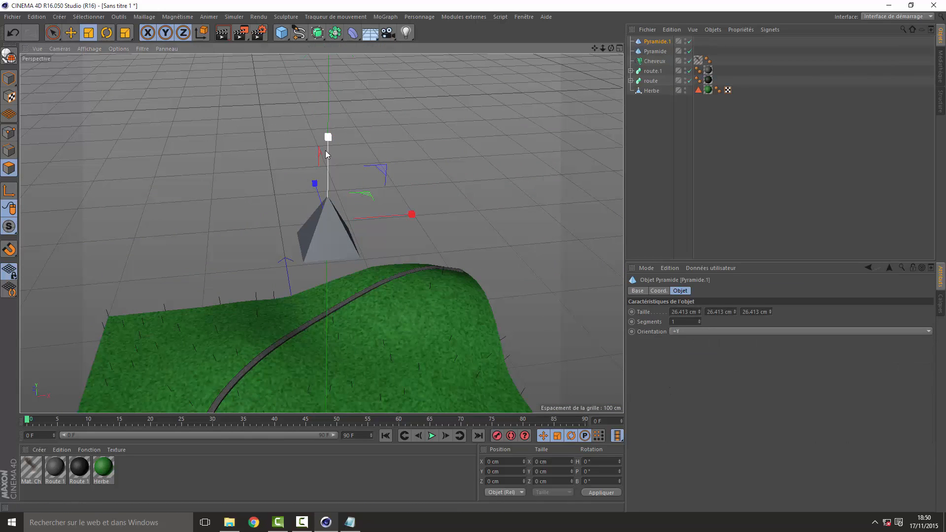
click(72, 32)
drag(328, 157, 328, 142)
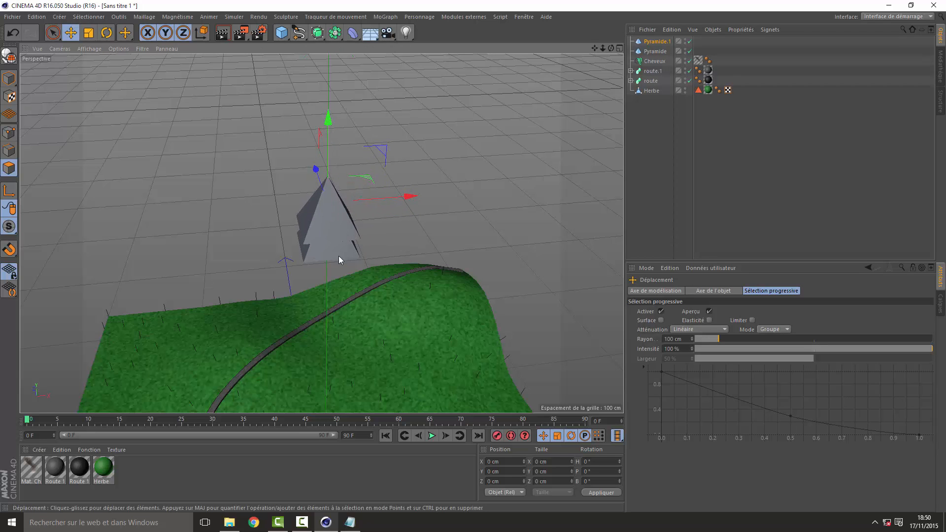
Step: Scale the upper pyramid copy down slightly so the top tier is narrower than the one below
drag(611, 49, 612, 74)
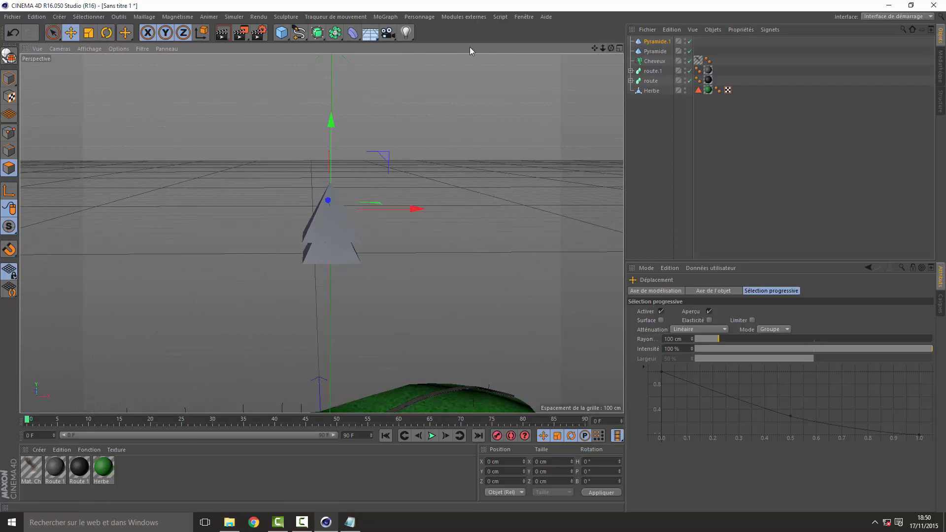
key(t)
mouse_move(332, 119)
mouse_down()
mouse_move(332, 140)
mouse_move(330, 120)
mouse_move(331, 129)
mouse_up()
click(70, 33)
Step: Duplicate the original pyramid, placing the copy lower and slightly enlarged as the tree's bottom tier
click(660, 52)
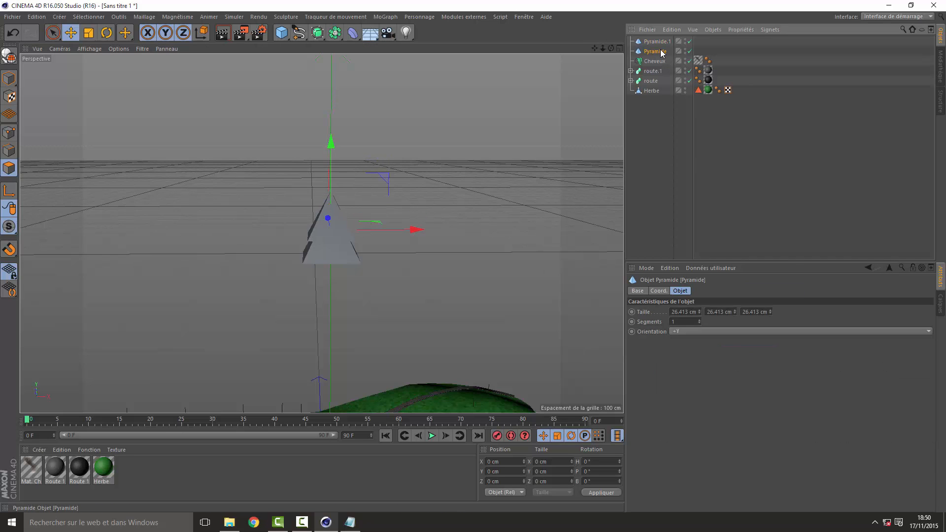
key(ctrl+c)
key(ctrl+v)
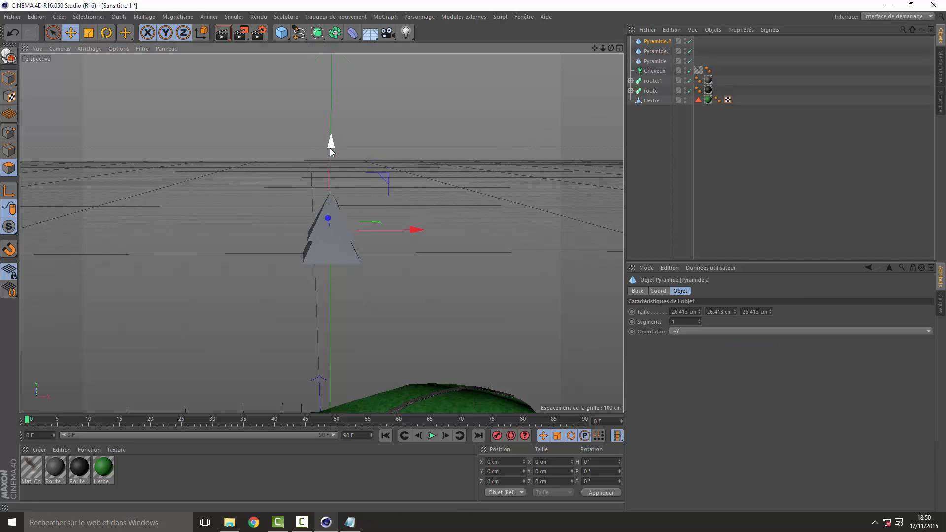
mouse_move(330, 147)
mouse_down()
mouse_move(333, 182)
mouse_move(330, 143)
mouse_move(330, 161)
mouse_up()
click(89, 32)
click(70, 32)
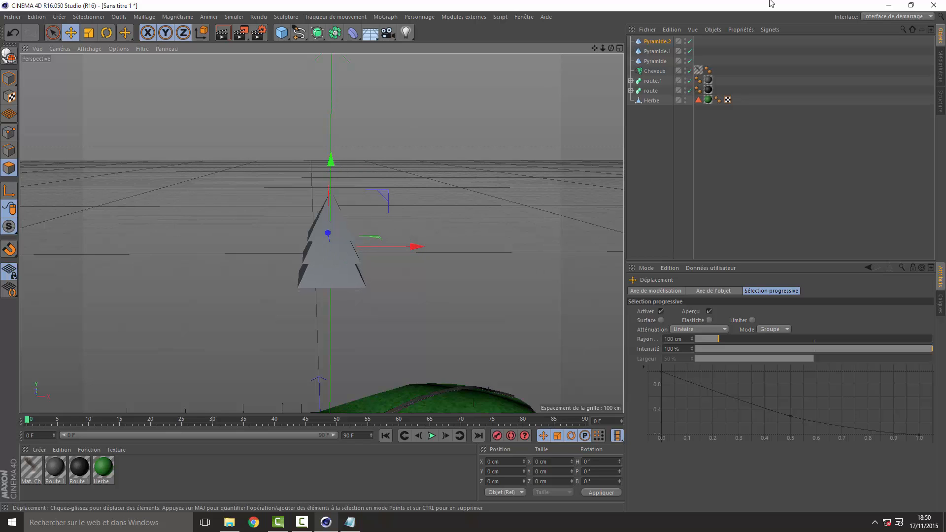
Step: Add a cylinder for the trunk and raise it above the terrain to the tree's height
mouse_move(611, 47)
mouse_down()
mouse_move(589, 74)
mouse_move(591, 207)
mouse_move(567, 209)
mouse_move(543, 29)
mouse_move(535, 19)
mouse_move(525, 30)
mouse_move(537, 17)
mouse_move(599, 67)
mouse_move(582, 81)
mouse_move(611, 48)
mouse_up()
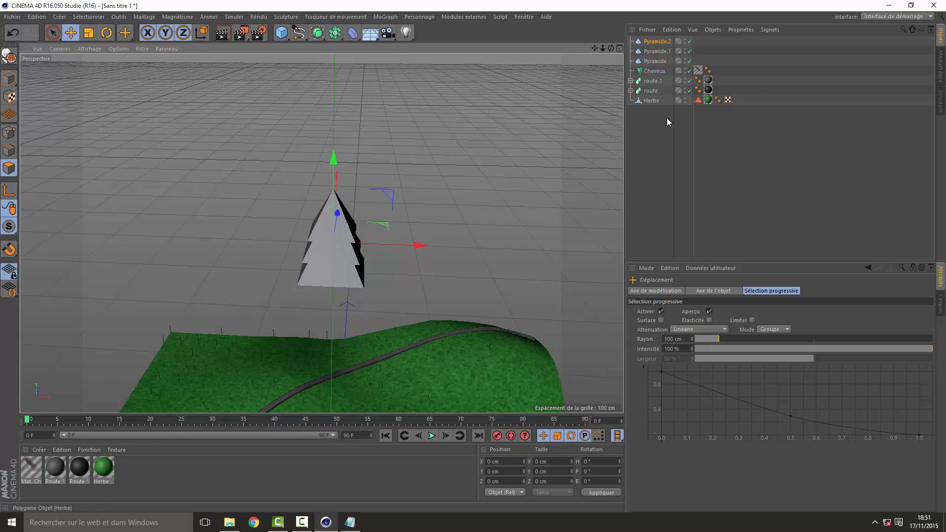
click(667, 140)
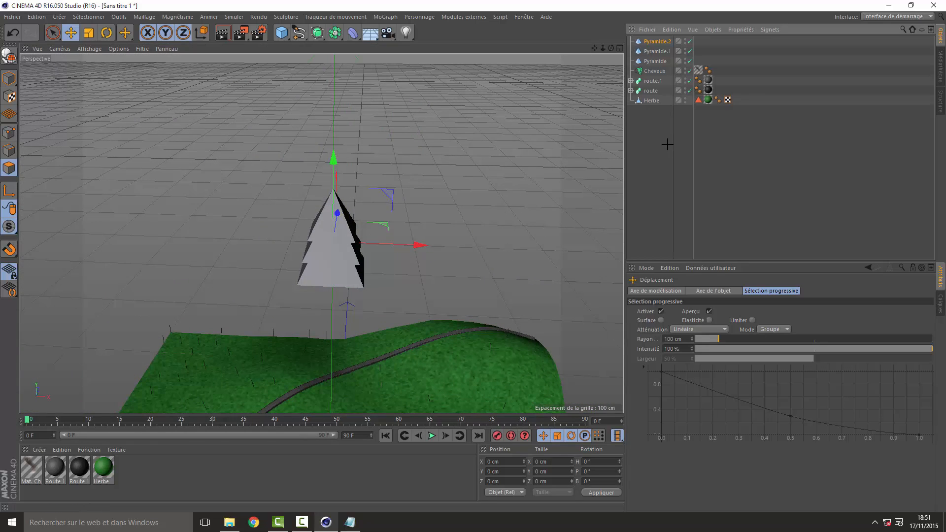
click(280, 35)
click(559, 48)
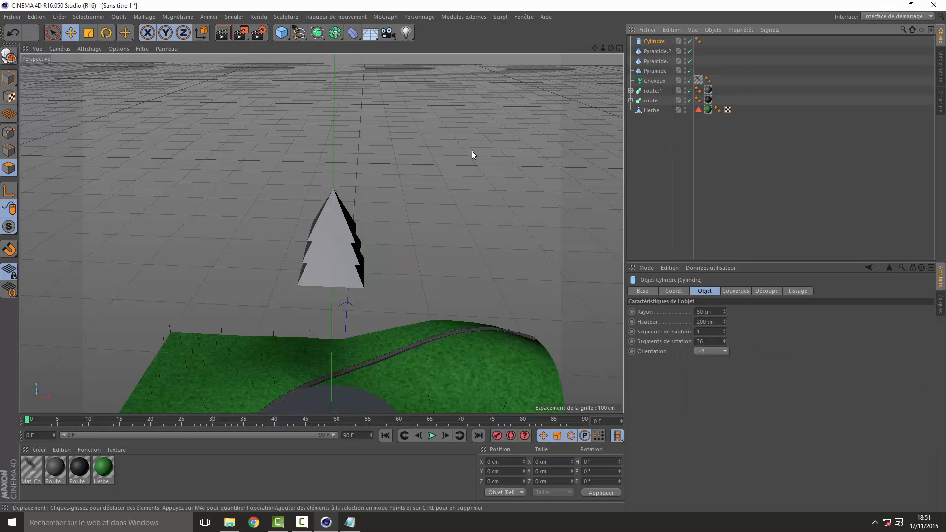
drag(603, 48, 503, 64)
drag(324, 264, 336, 178)
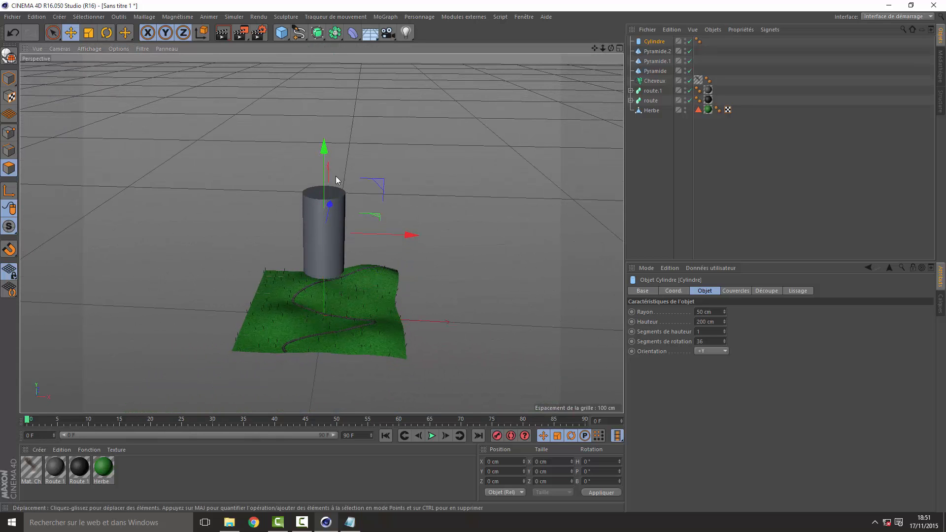
Step: Scale the cylinder down uniformly to a small trunk narrower than the pyramids
drag(610, 49, 427, 55)
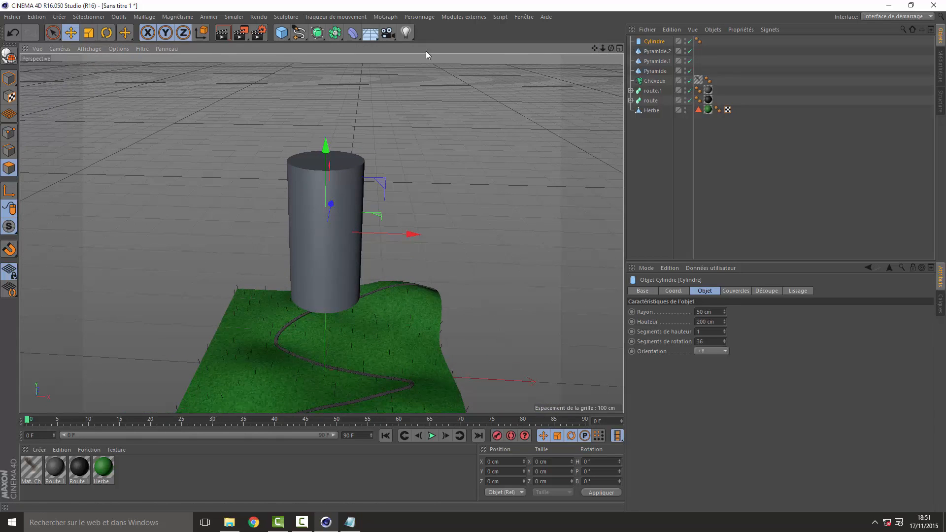
click(89, 33)
drag(326, 146, 326, 221)
drag(602, 48, 636, 49)
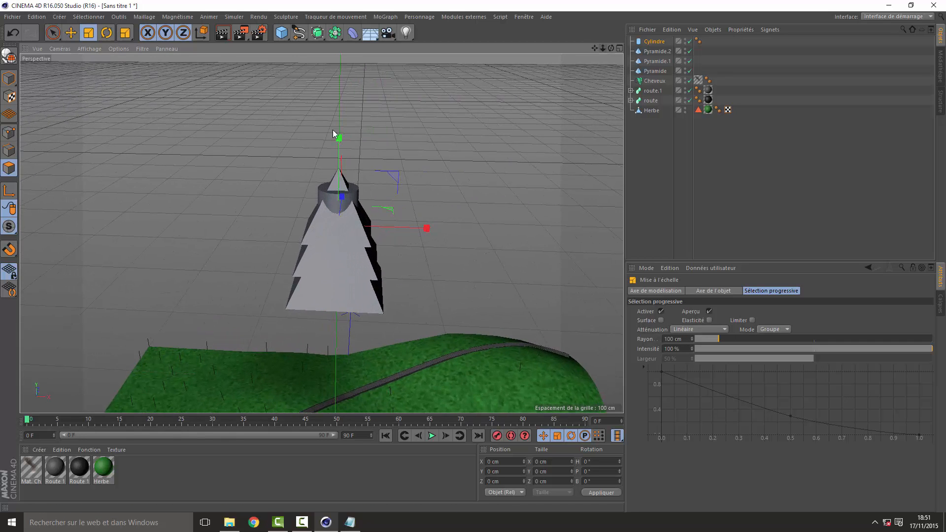
drag(338, 139, 339, 215)
Step: Position the cylinder vertically so that it protrudes beneath the bottom pyramid as the trunk
key(e)
drag(612, 48, 606, 18)
drag(346, 249, 347, 229)
drag(610, 48, 523, 57)
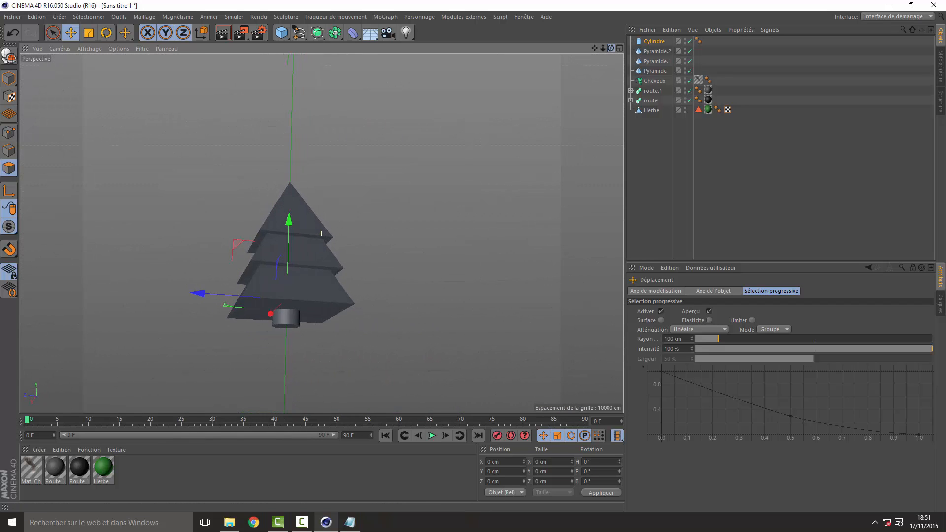
Step: Delete the cylinder's smoothing tag (Lissage) and lower the trunk slightly
mouse_move(611, 49)
mouse_down()
mouse_move(606, 67)
mouse_move(473, 109)
mouse_move(463, 121)
mouse_move(380, 74)
mouse_move(611, 30)
mouse_up()
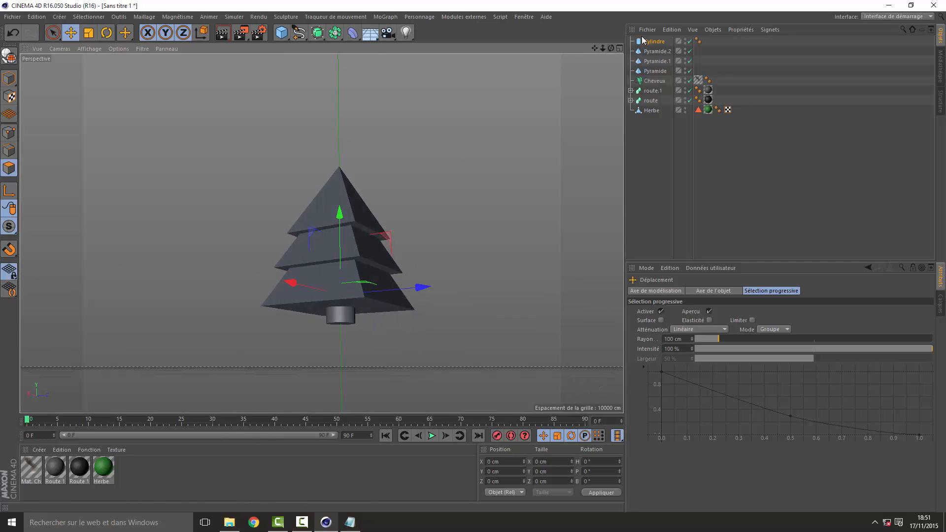
click(699, 41)
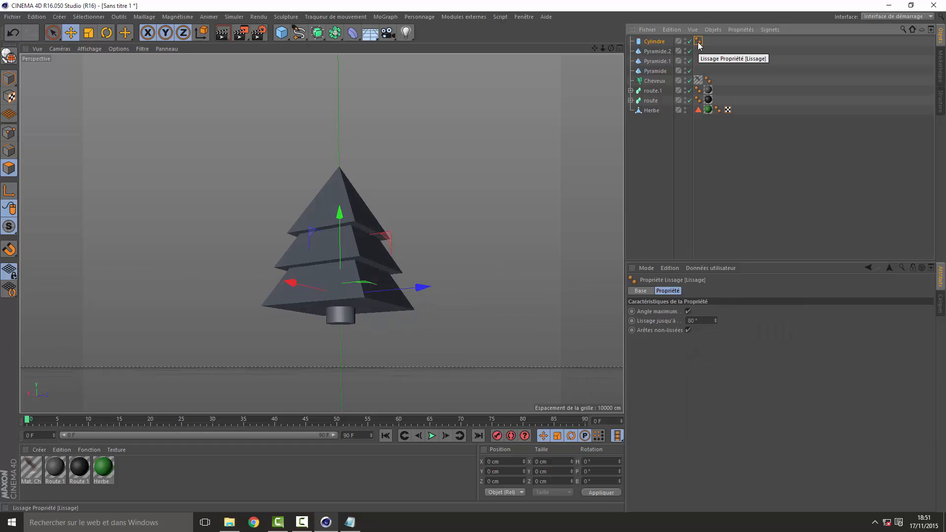
key(Delete)
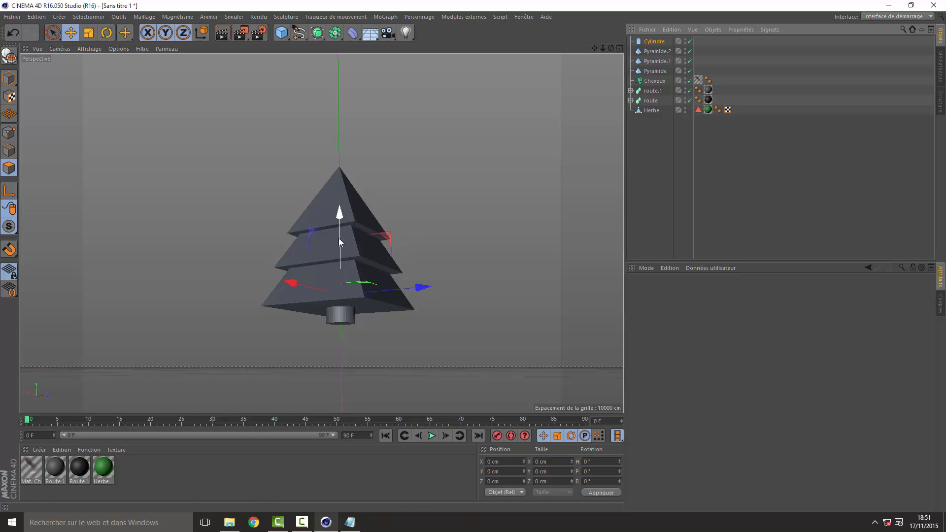
drag(339, 238, 339, 243)
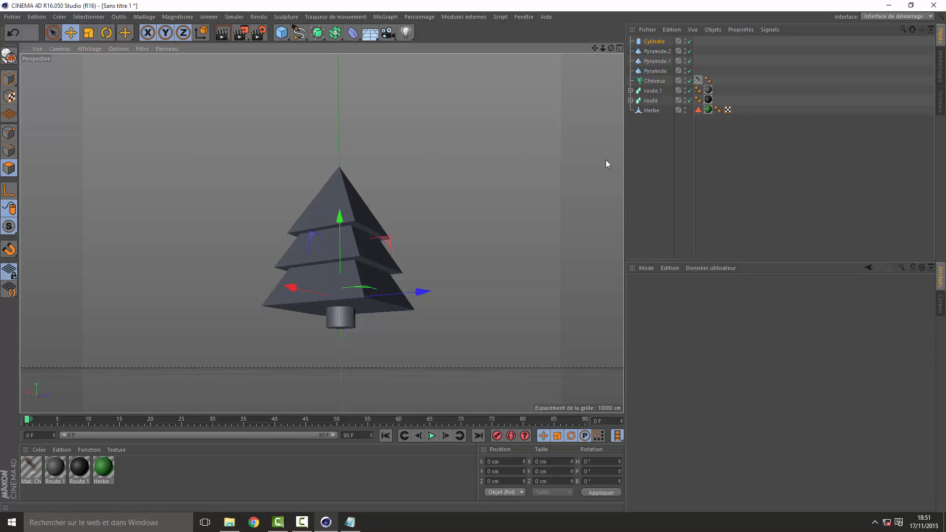
Step: Duplicate the Herbe material and rename the copy SAPIN
click(104, 467)
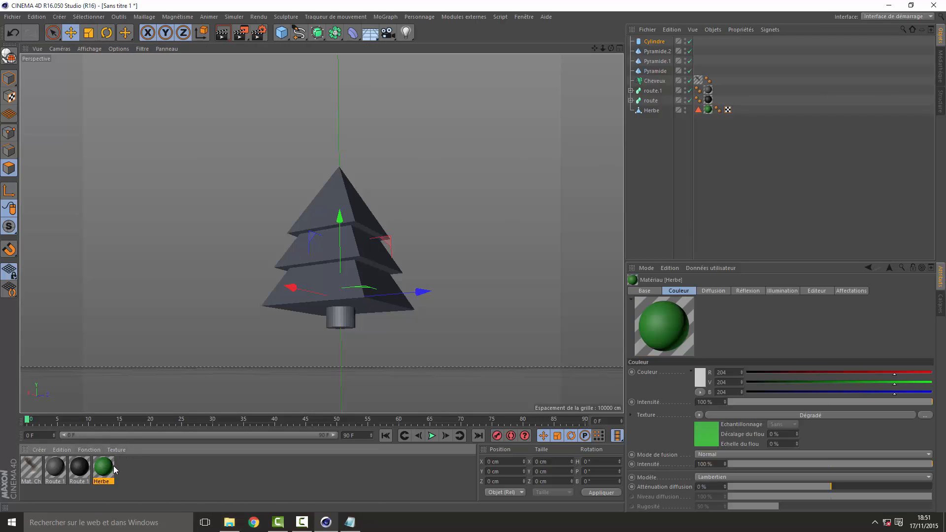
key(ctrl+c)
key(ctrl+v)
double_click(30, 469)
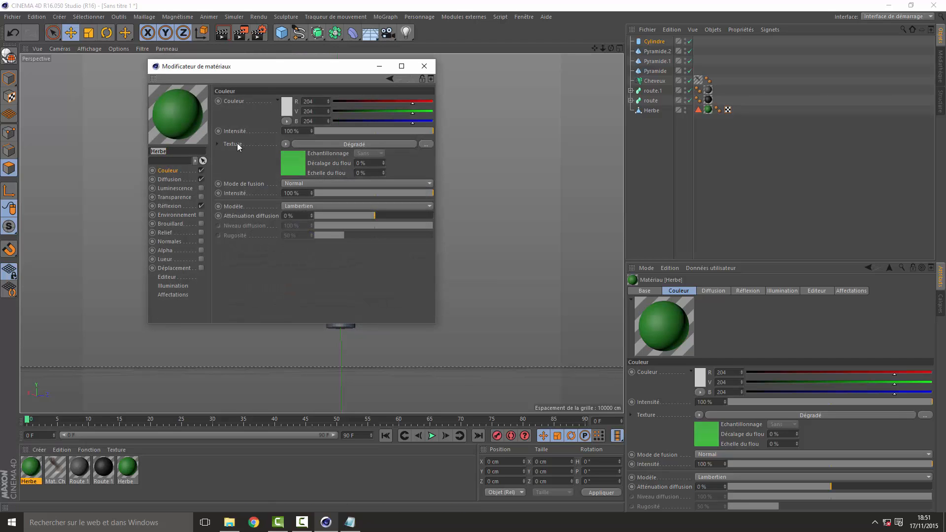
key(BackSpace)
Step: Darken both colours of the SAPIN material's gradient, setting the end colour to about RGB 40, 132, 40
click(287, 159)
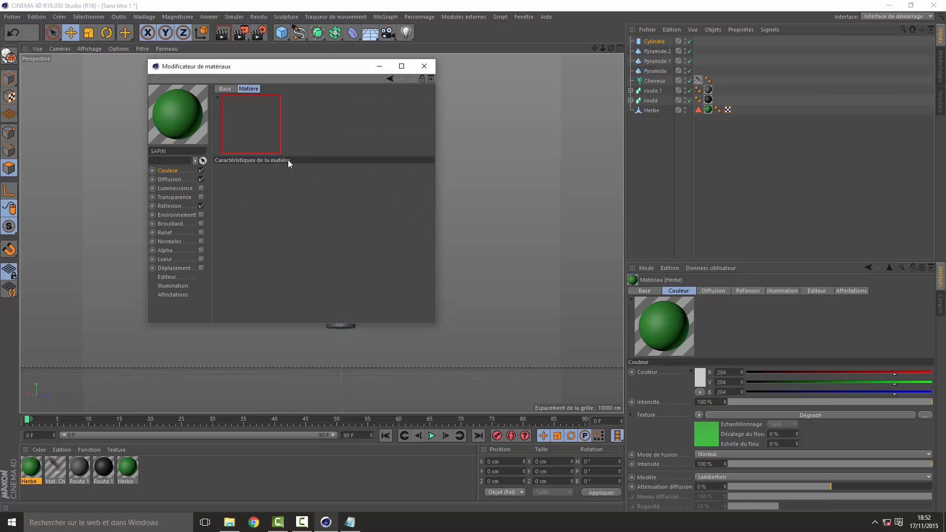
double_click(265, 176)
drag(248, 159, 254, 167)
click(249, 223)
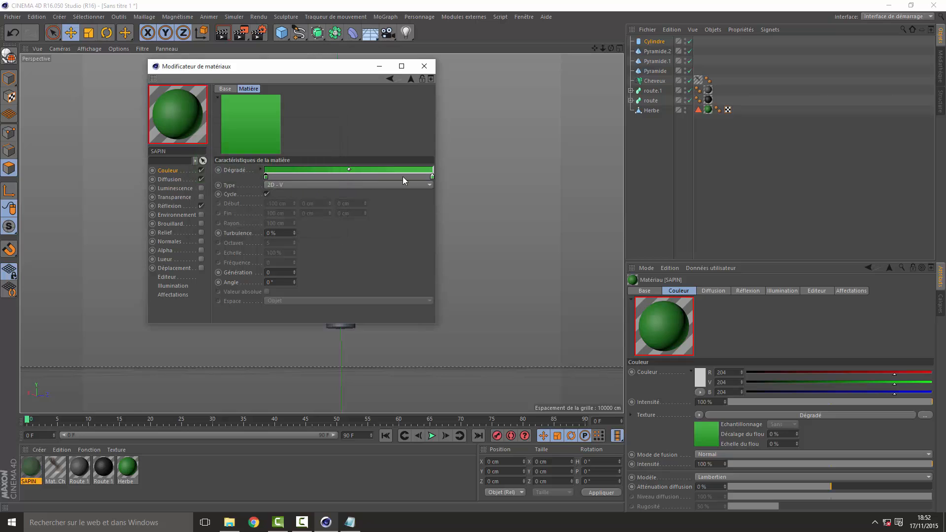
double_click(432, 177)
mouse_move(431, 177)
mouse_down()
mouse_move(412, 161)
mouse_move(418, 168)
mouse_up()
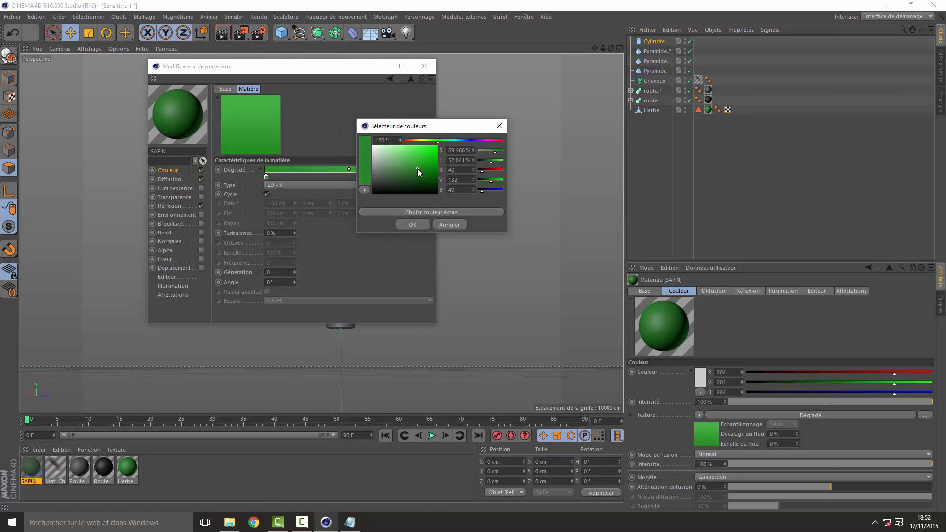
click(413, 225)
click(424, 66)
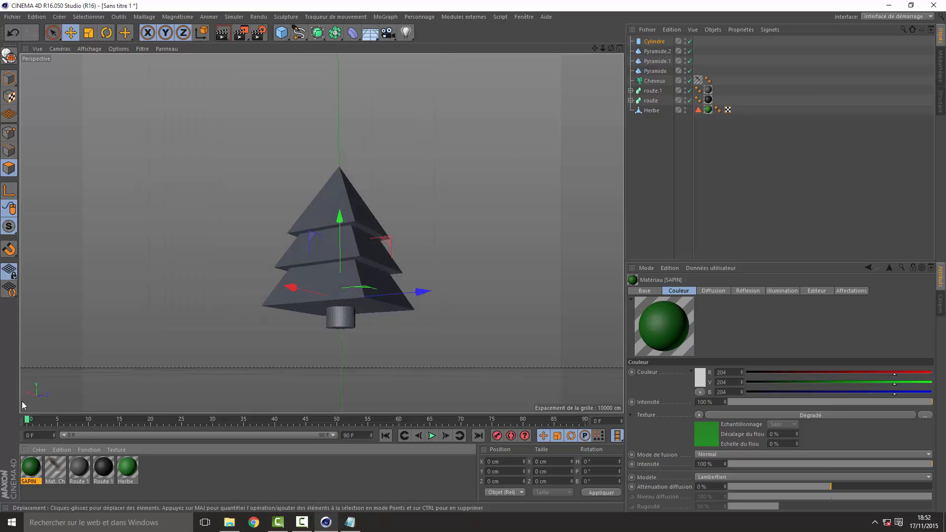
Step: Apply the SAPIN material to all three pyramids of the tree
drag(657, 54, 657, 53)
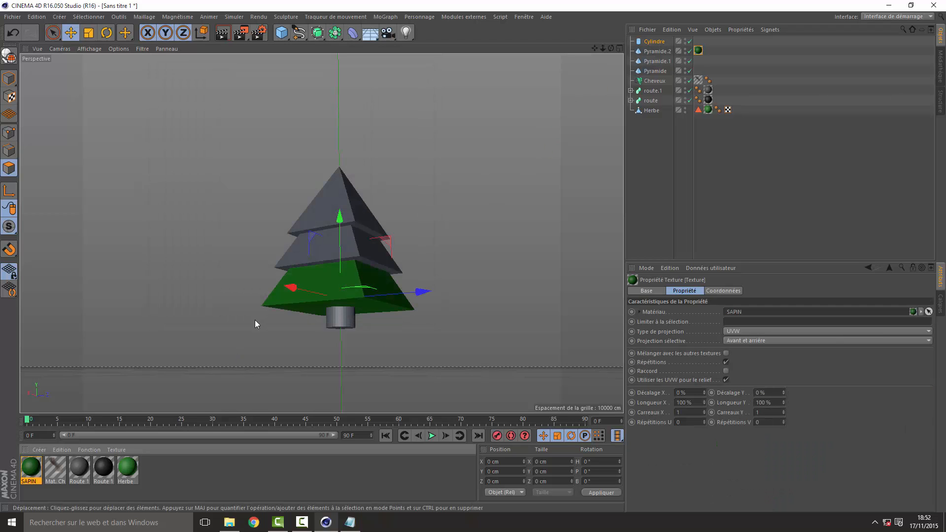
drag(31, 467, 669, 61)
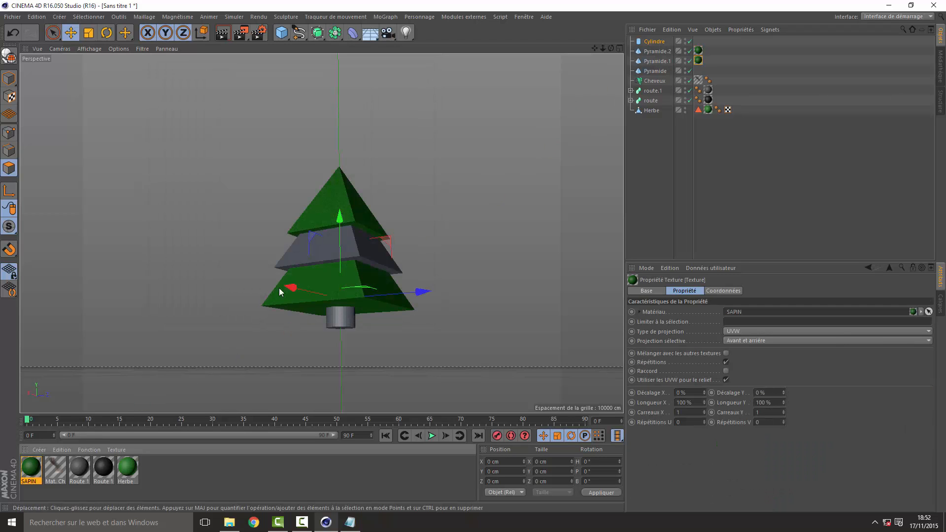
drag(38, 471, 655, 70)
click(197, 460)
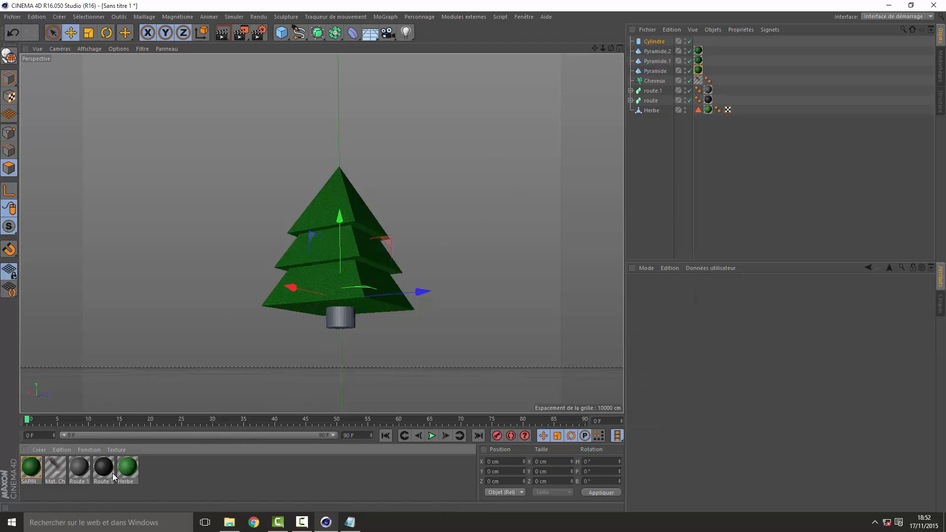
Step: Duplicate the SAPIN material and rename the copy tronc
click(31, 477)
ctrl+drag(30, 474, 54, 471)
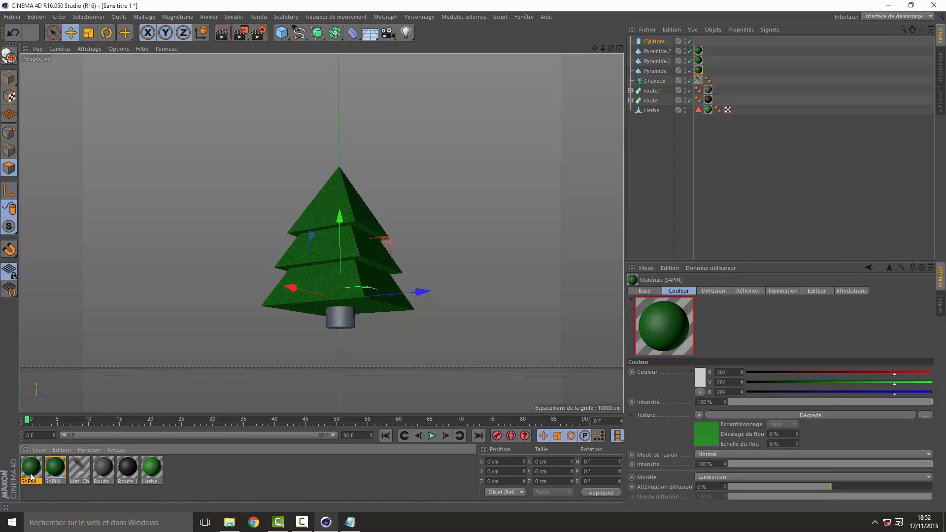
double_click(32, 472)
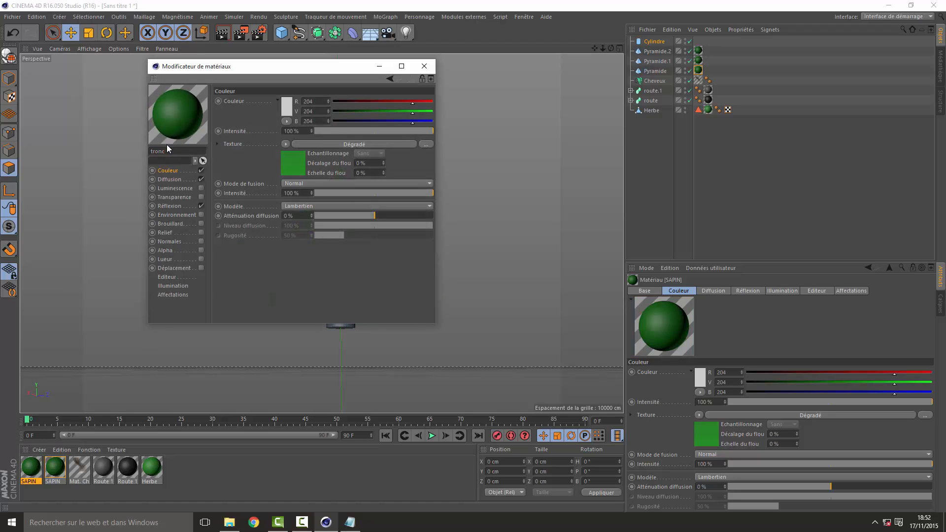
Step: Set the start colour of the tronc material's gradient to dark brown, RGB 62, 31, 17
click(287, 166)
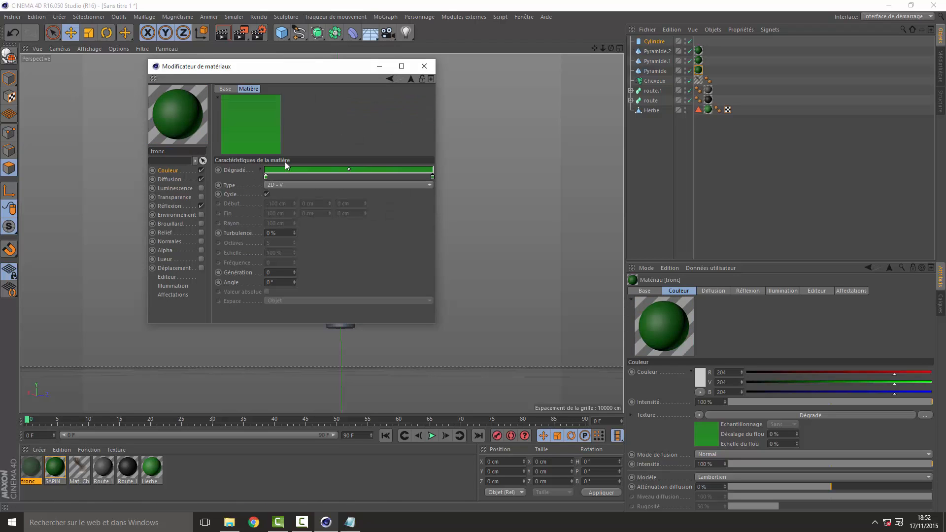
double_click(266, 176)
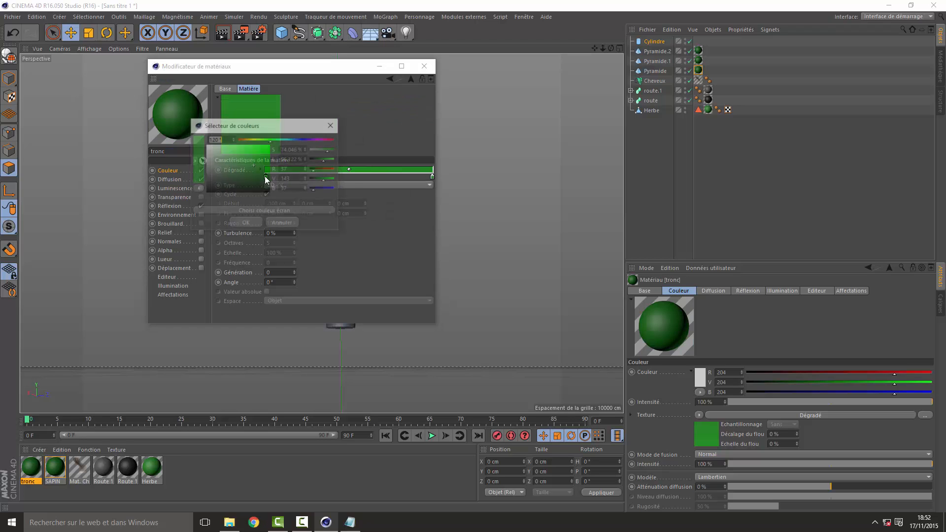
drag(249, 139, 244, 140)
mouse_move(255, 175)
mouse_down()
mouse_move(263, 178)
mouse_move(253, 181)
mouse_up()
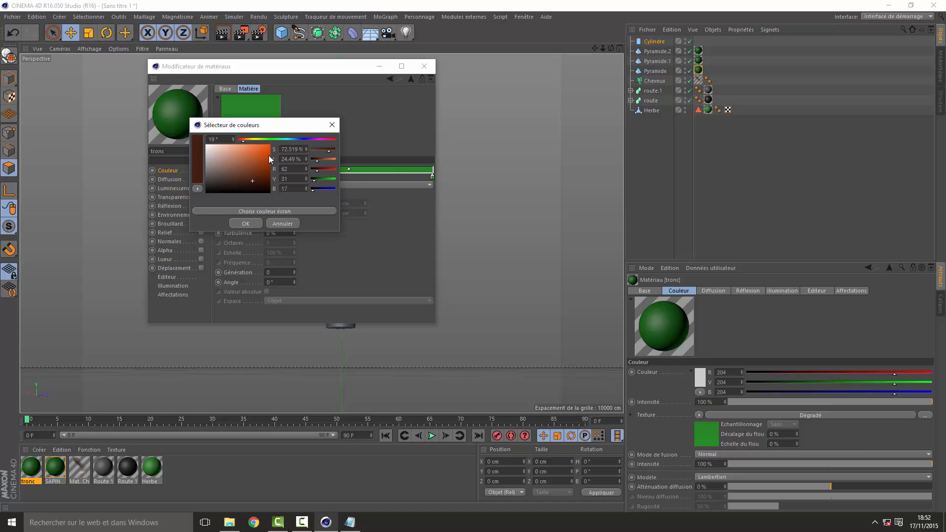
click(246, 223)
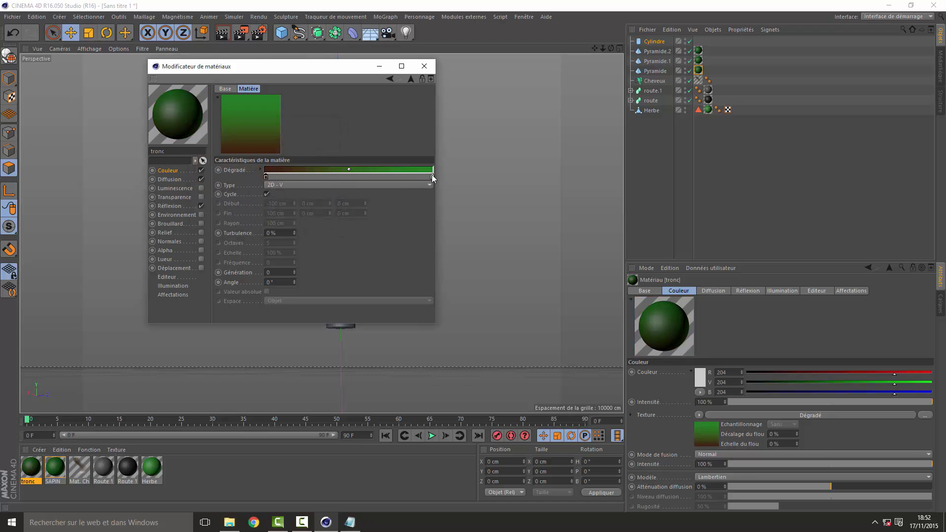
Step: Change the end colour of the tronc material's gradient from green to a dark brown and close the material editor
double_click(433, 178)
click(415, 140)
click(425, 170)
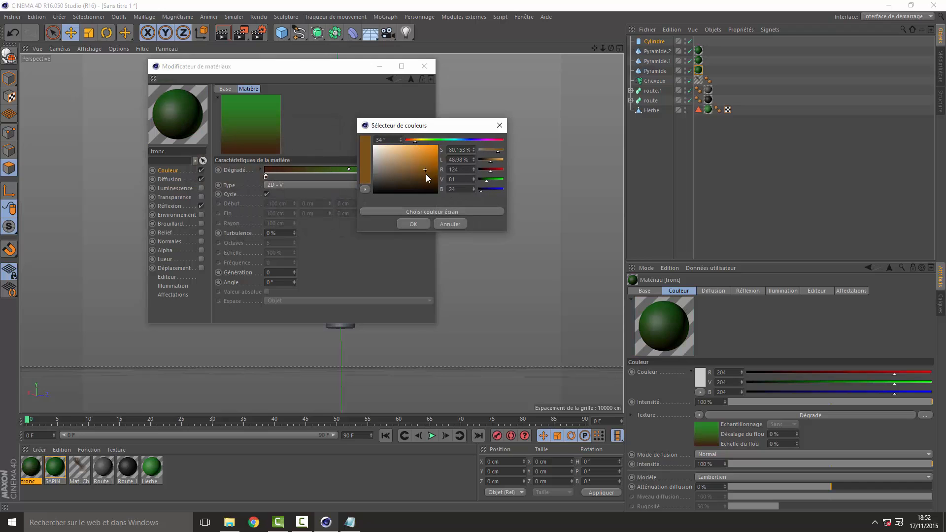
drag(427, 177, 434, 185)
click(413, 224)
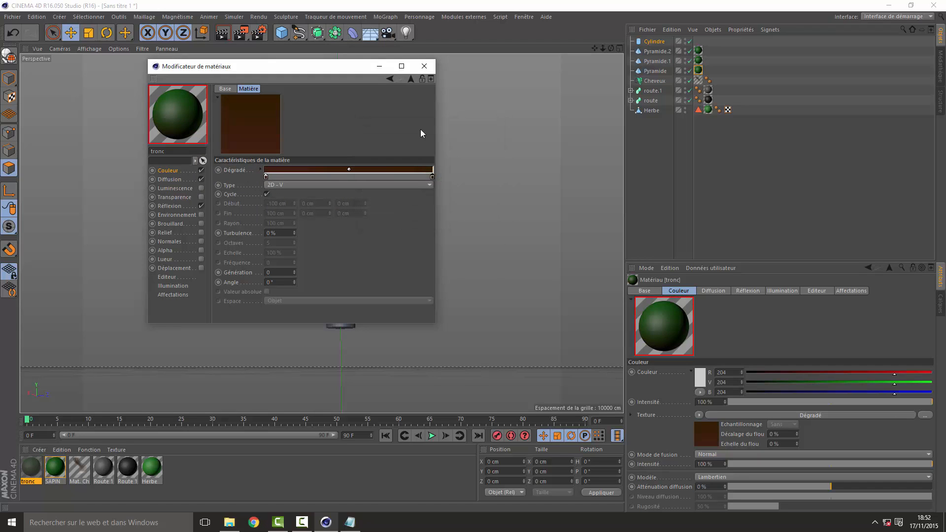
click(424, 66)
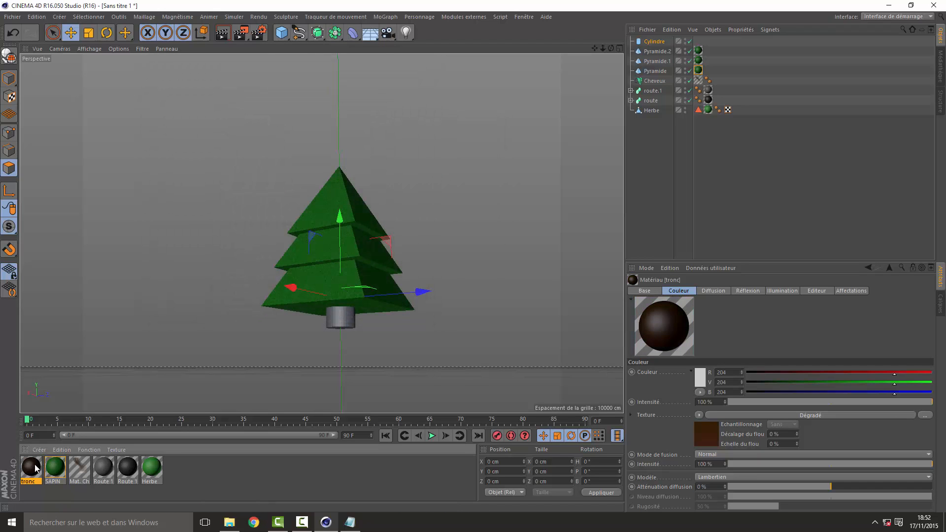
Step: Apply the tronc material to the trunk cylinder and render a preview of the tree
drag(37, 468, 344, 326)
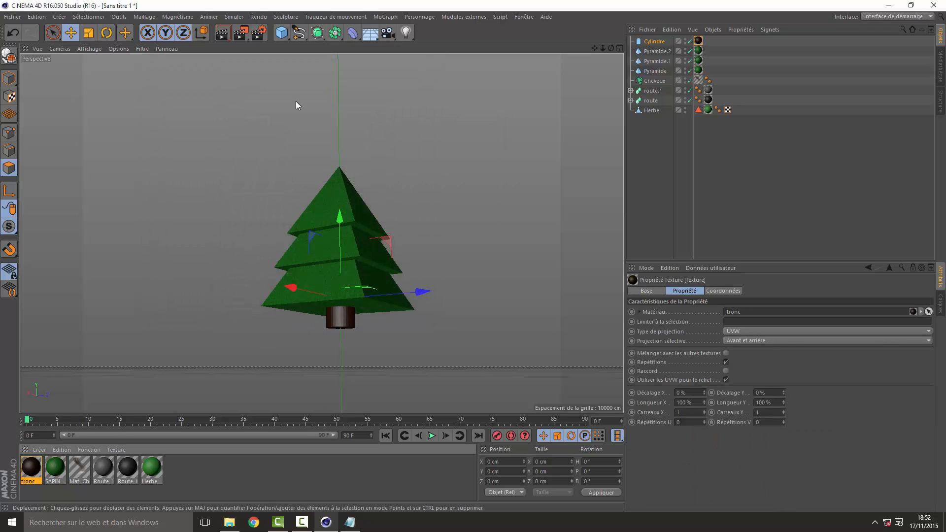
click(223, 32)
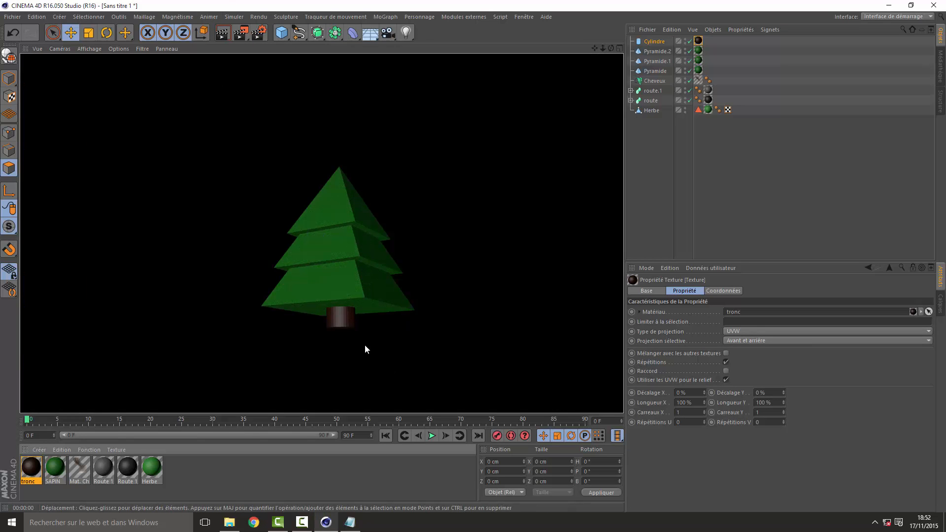
click(474, 323)
drag(611, 48, 345, 69)
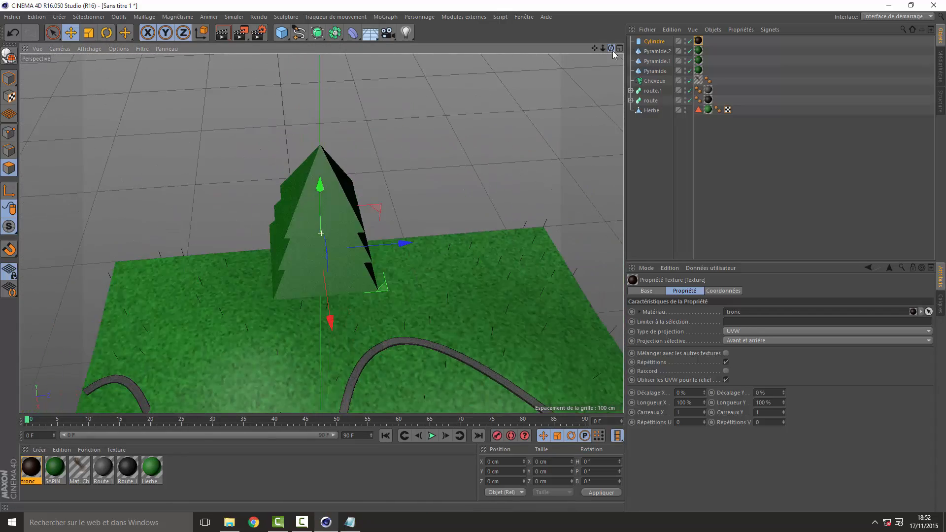
drag(603, 49, 619, 30)
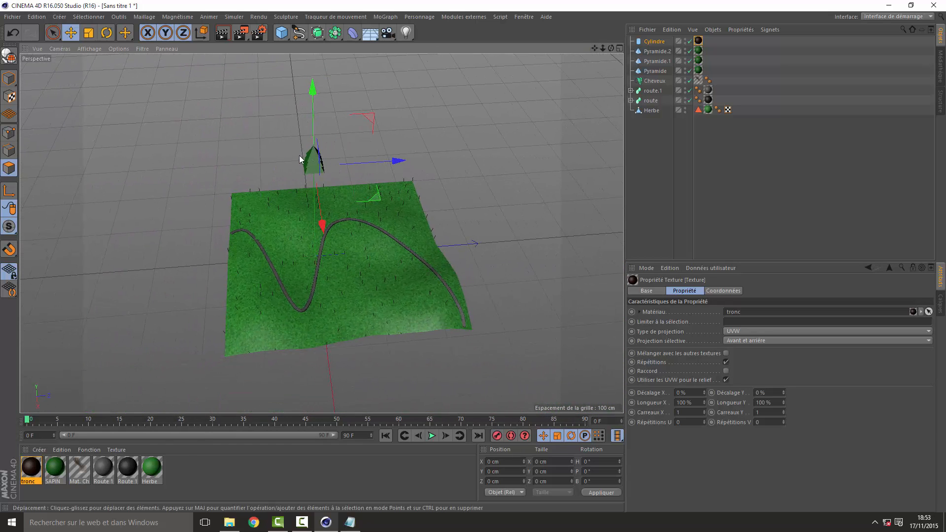
click(659, 72)
shift+click(657, 42)
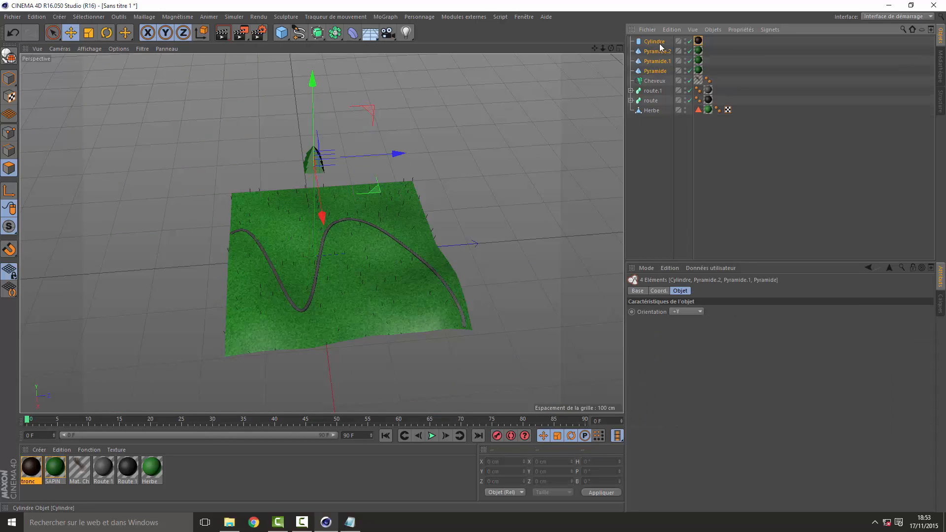
right_click(659, 51)
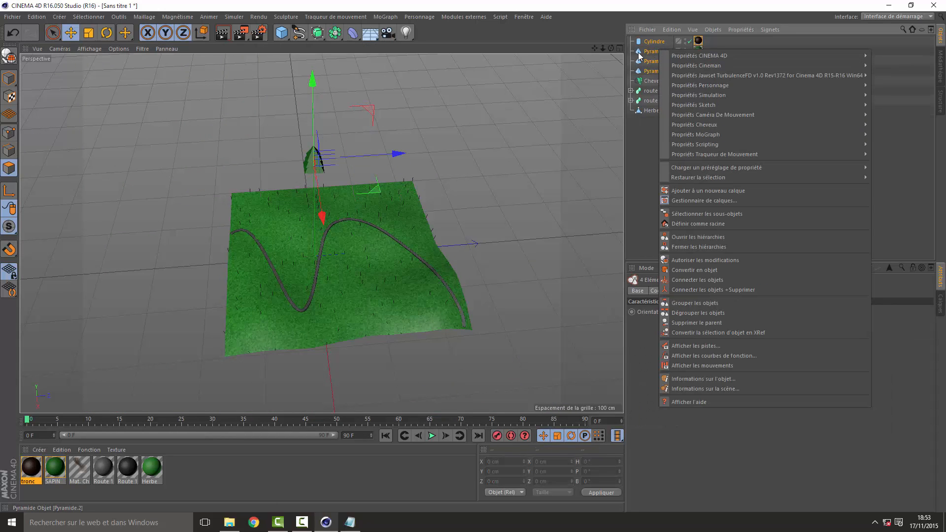
click(650, 143)
Step: Group the trunk cylinder and the three pyramids under one null object
click(656, 70)
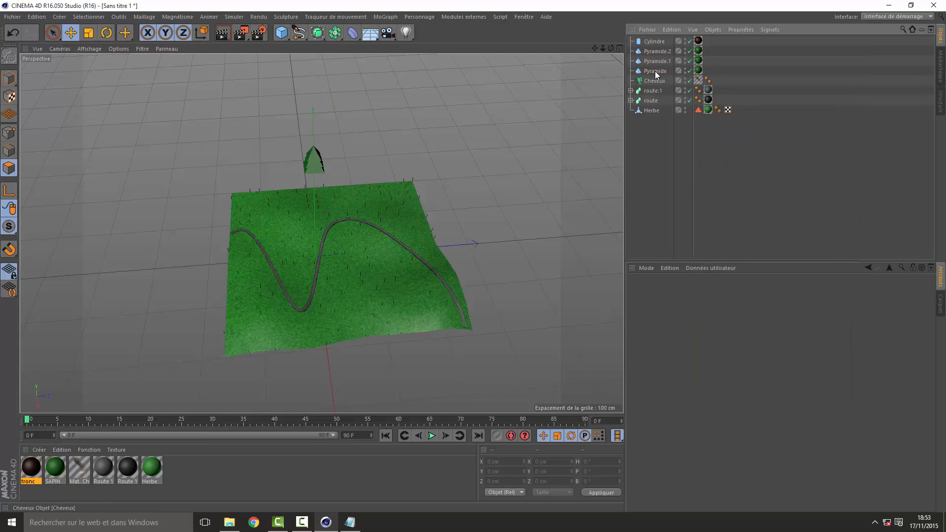
shift+click(655, 43)
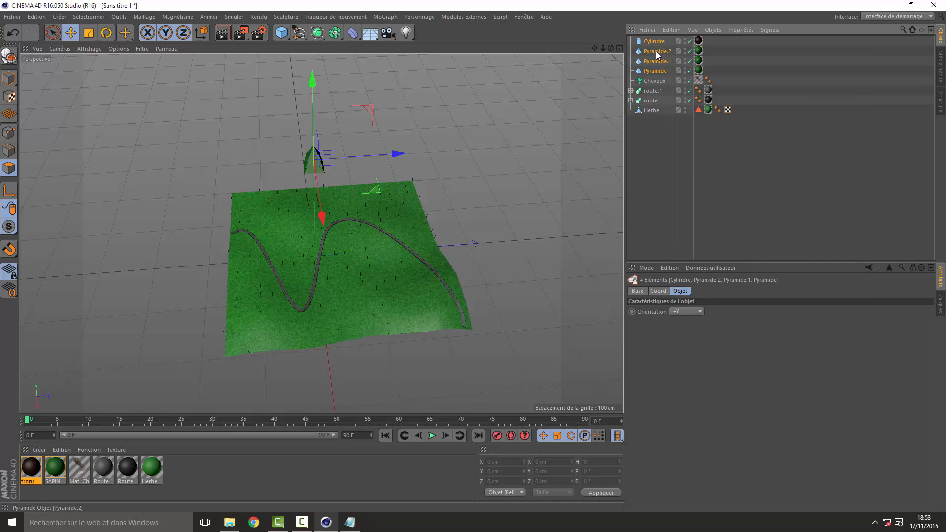
right_click(655, 52)
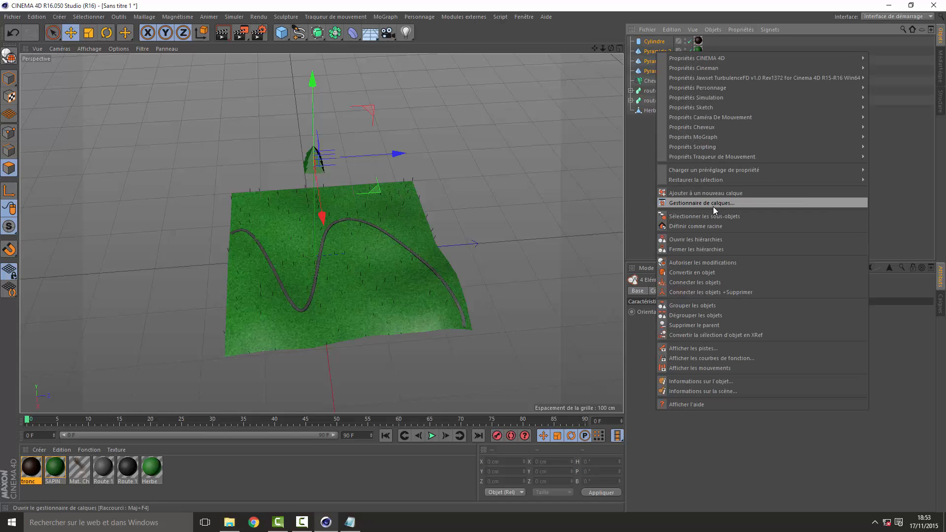
click(699, 306)
click(631, 42)
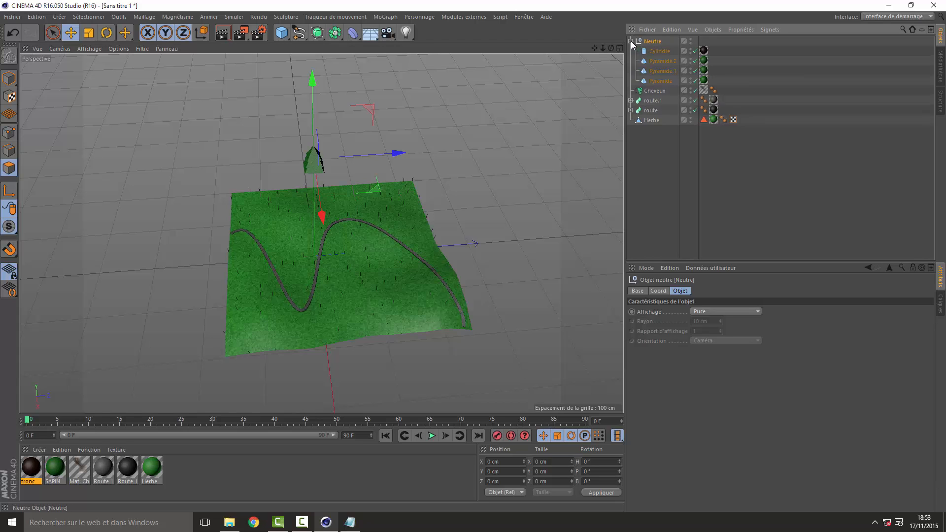
click(631, 42)
Step: Rename the tree's group null as sapin
double_click(652, 41)
text(sap)
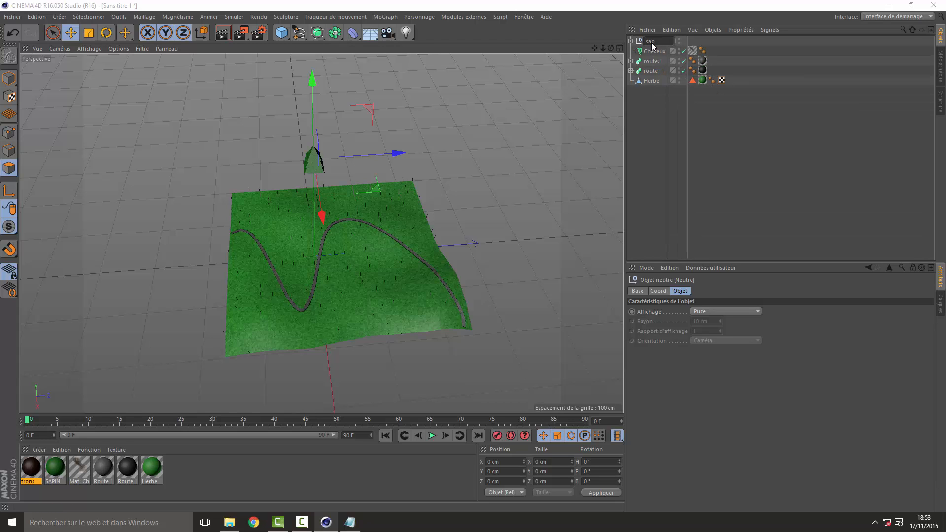
text(in)
key(Return)
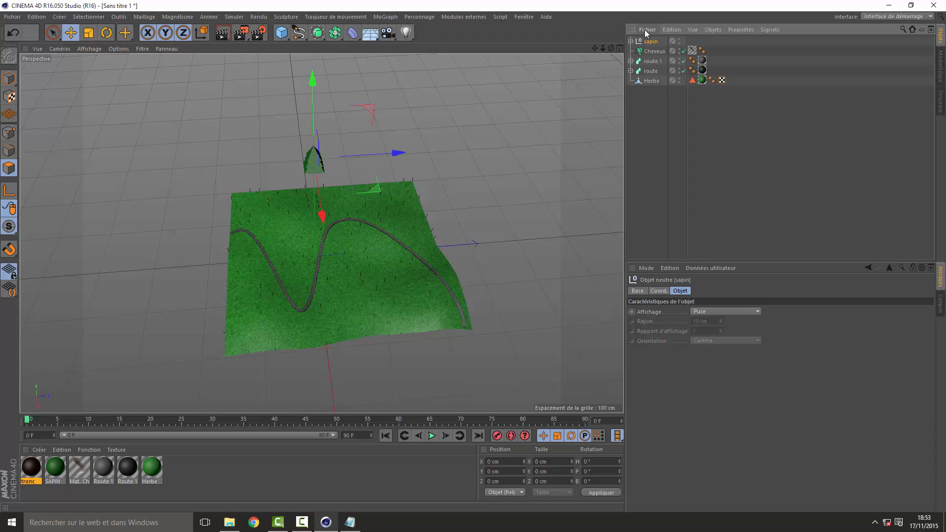
Step: Group the route and route.1 sweep objects under one null and name it route
click(651, 71)
ctrl+click(653, 61)
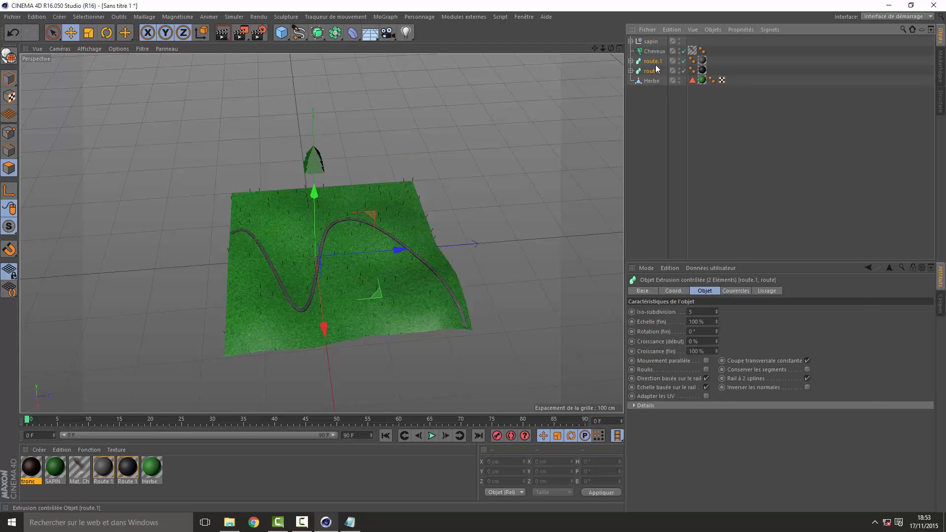
right_click(655, 63)
click(696, 320)
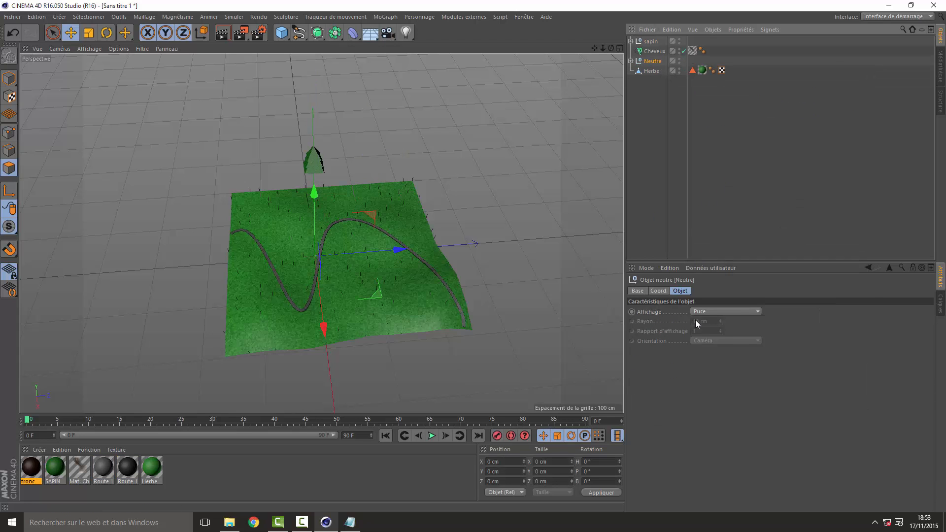
double_click(652, 61)
text(route)
key(Return)
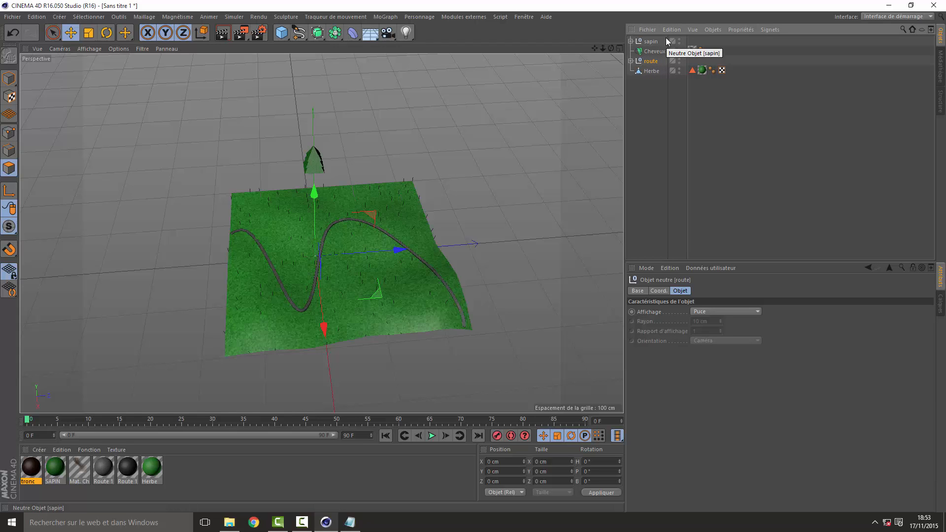
Step: Select the sapin group with all its children and merge them into one polygon object, deleting the originals
click(656, 42)
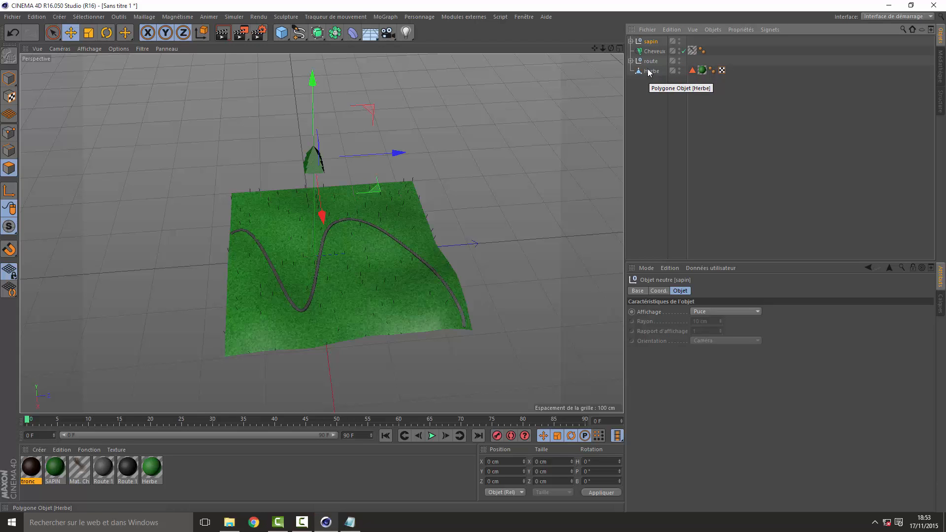
right_click(650, 44)
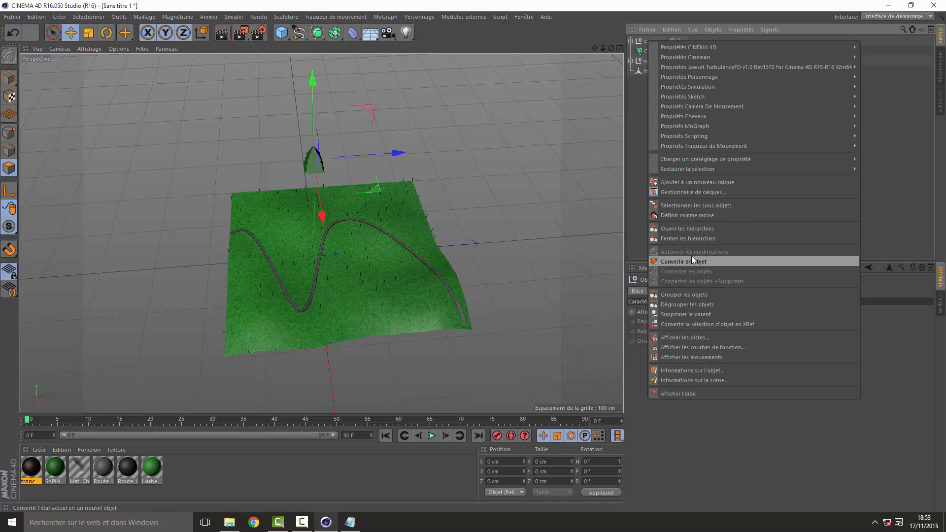
click(692, 206)
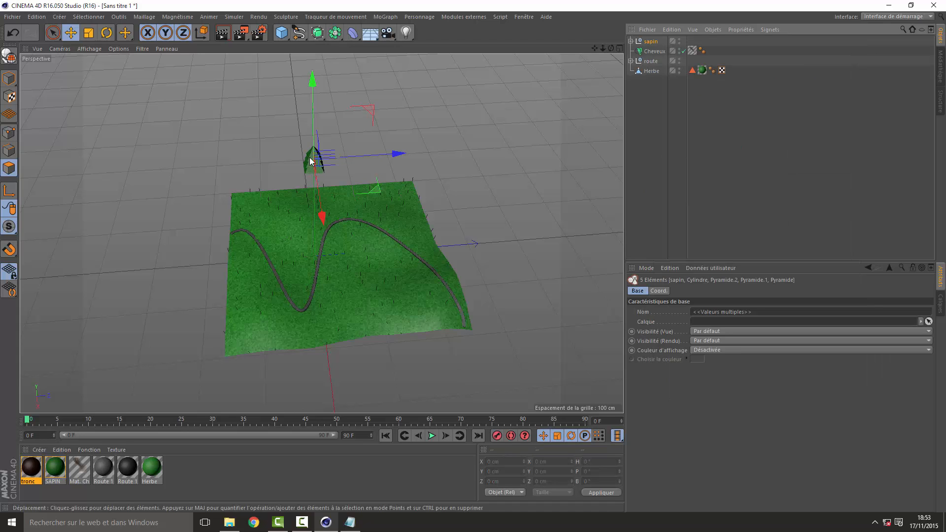
right_click(652, 43)
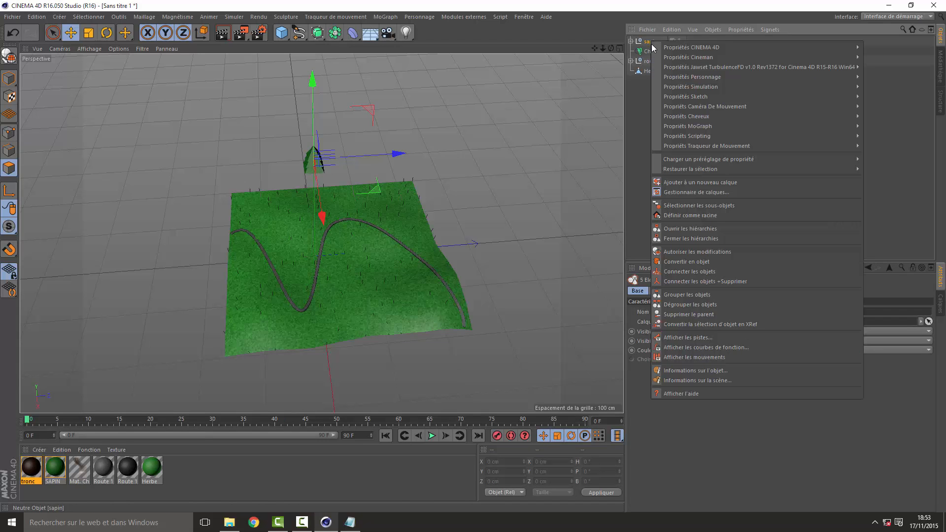
click(698, 281)
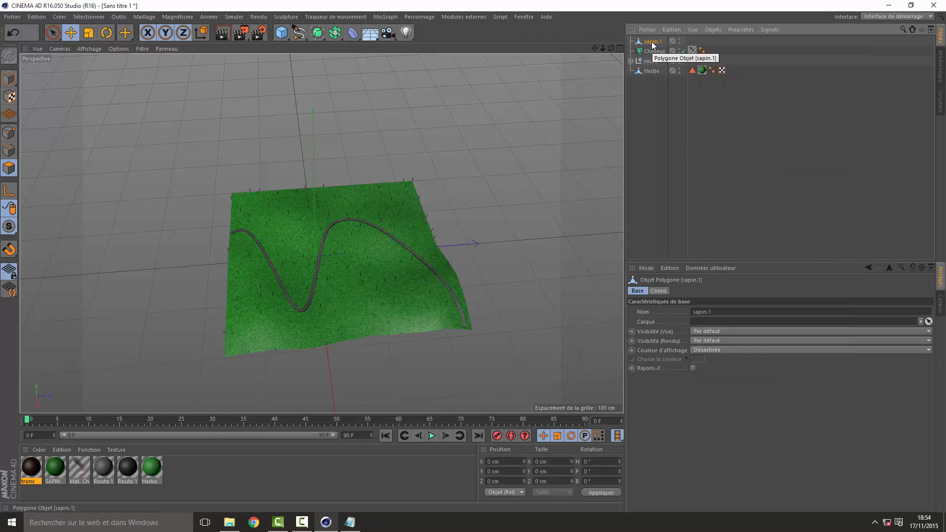
Step: Set the root type of the Cheveux object's hairs to Comme guides
scroll(321, 233, up, 5)
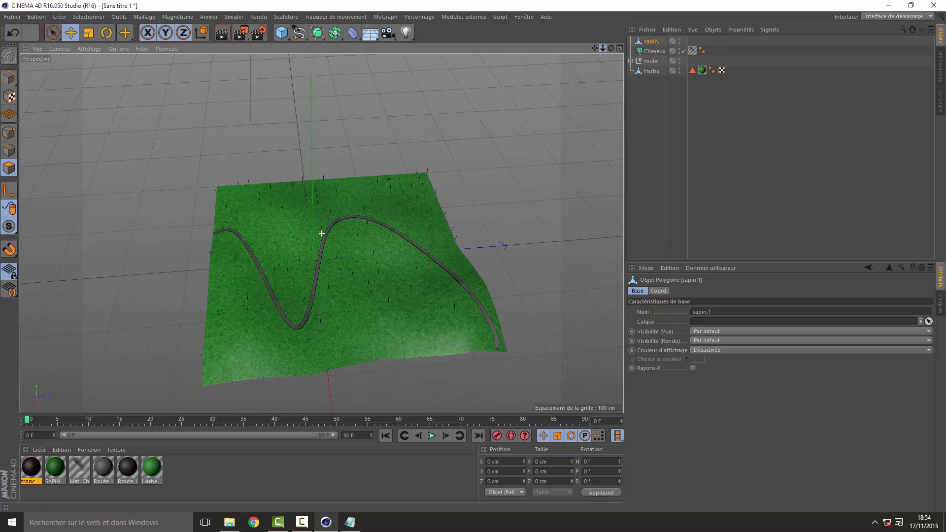
scroll(322, 234, up, 3)
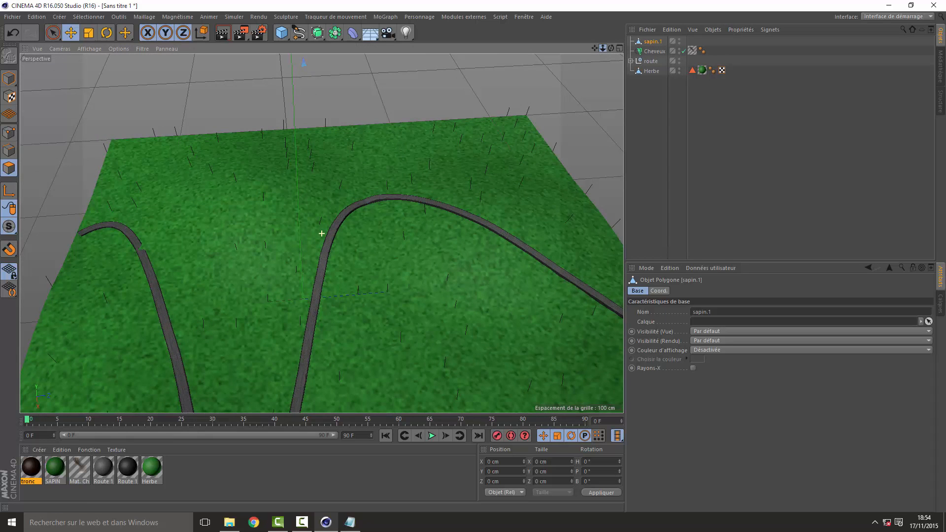
scroll(321, 233, down, 2)
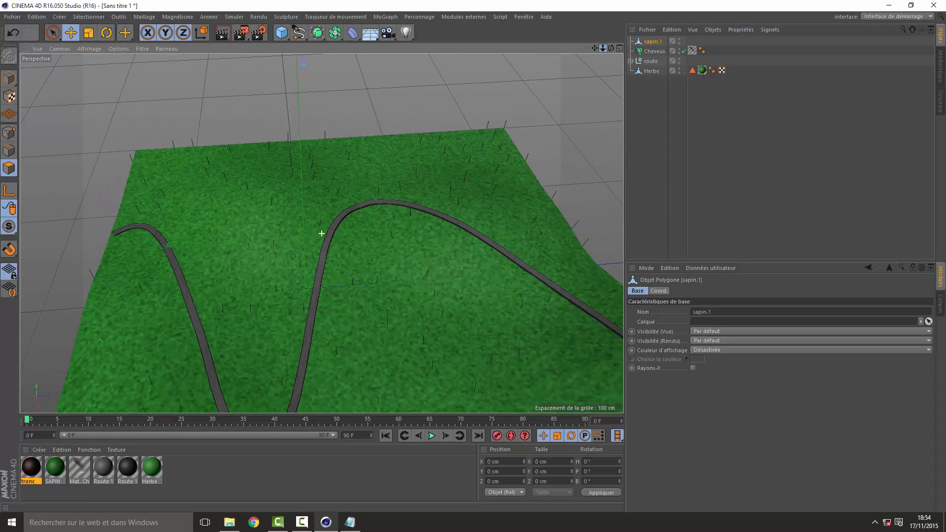
click(654, 53)
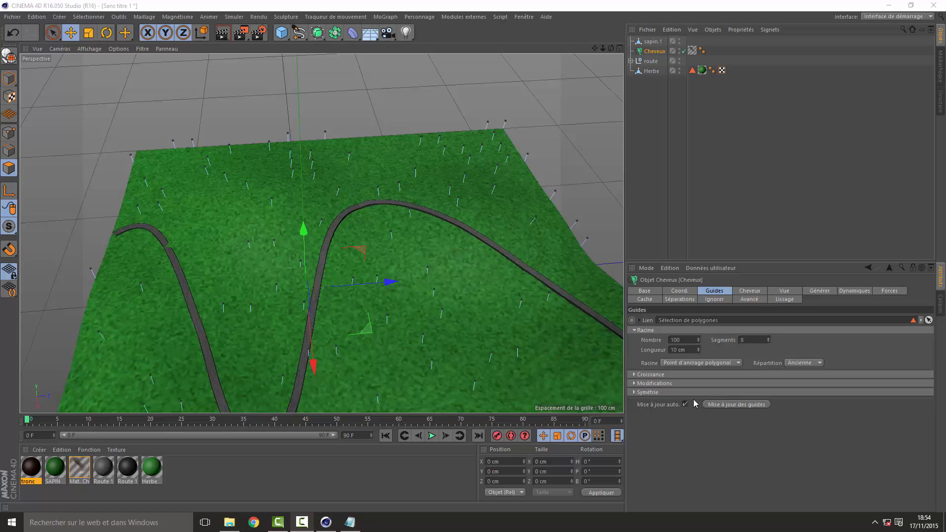
click(754, 291)
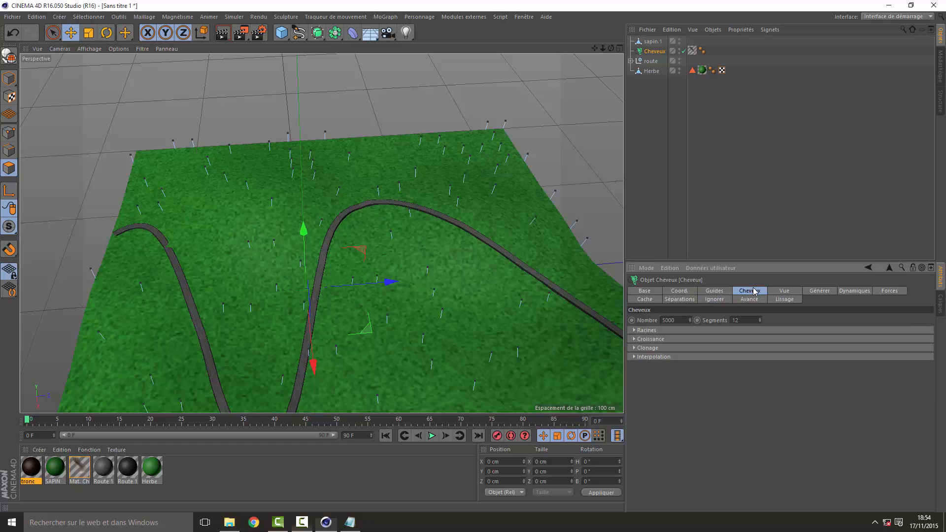
click(637, 331)
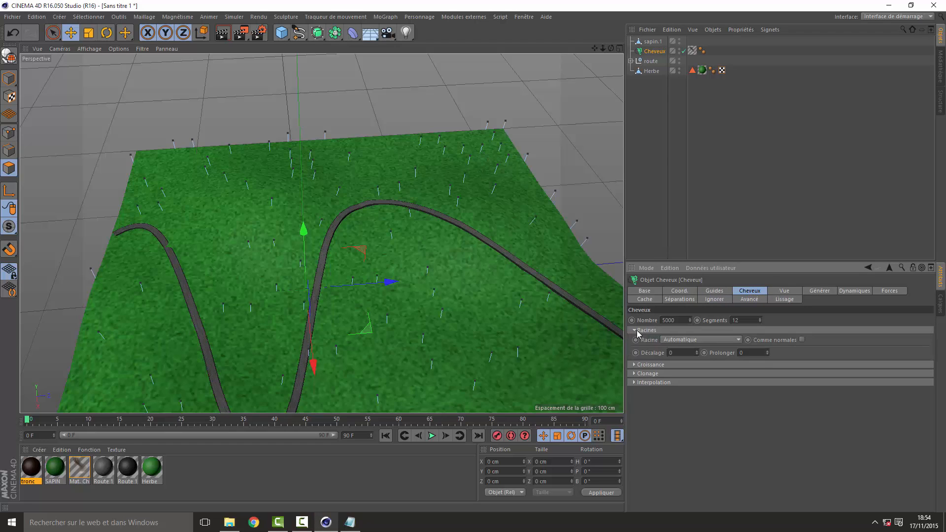
click(685, 340)
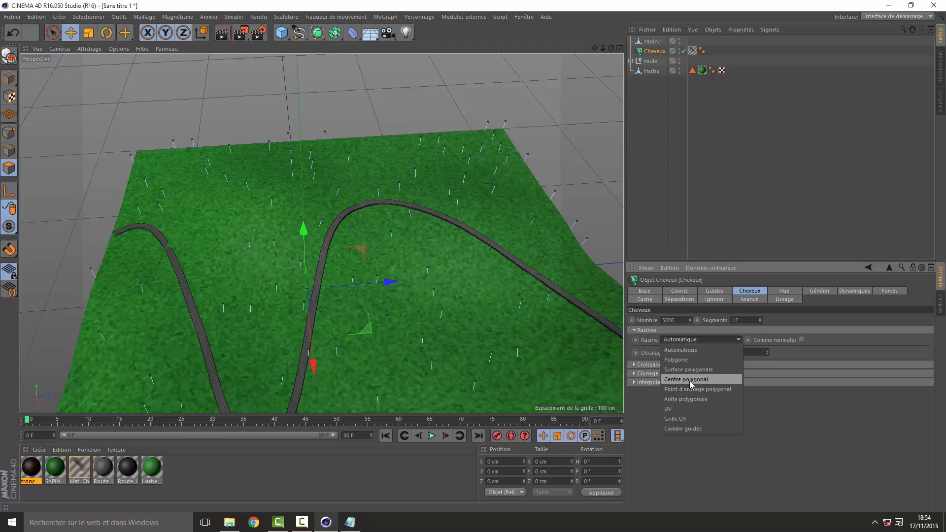
click(687, 428)
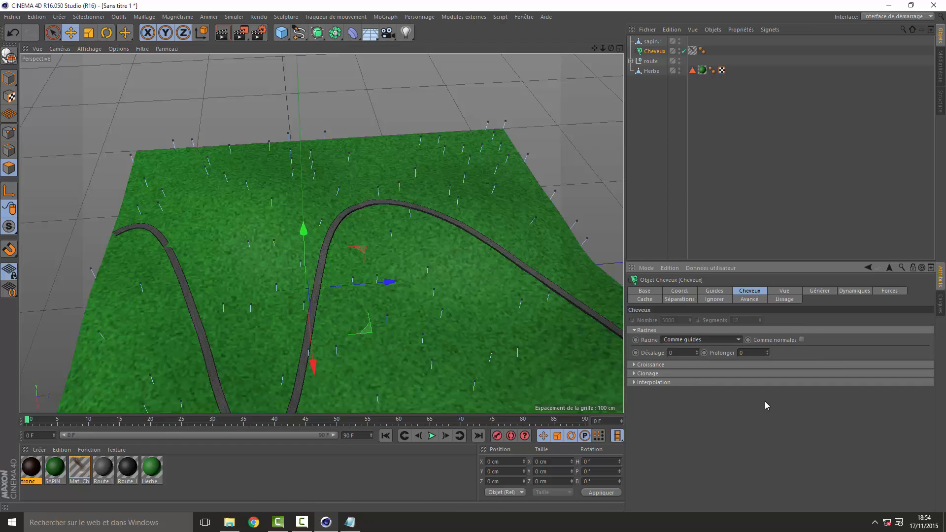
Step: Set the Cheveux object's generation type to Instance and turn off its hair rendering
click(824, 292)
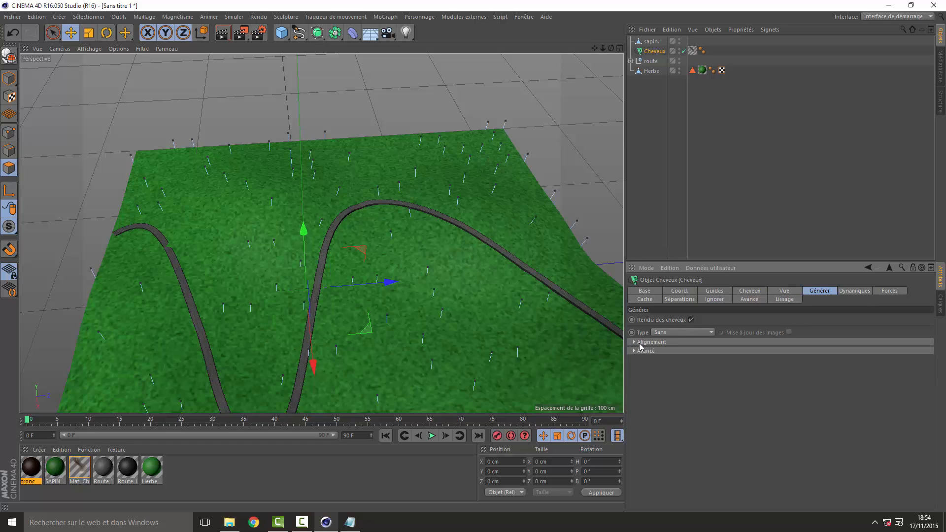
click(668, 333)
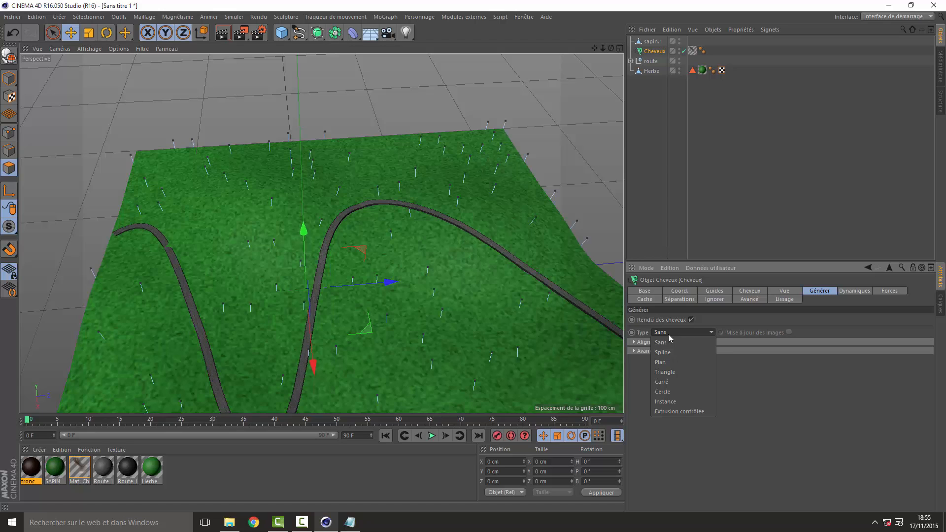
click(667, 402)
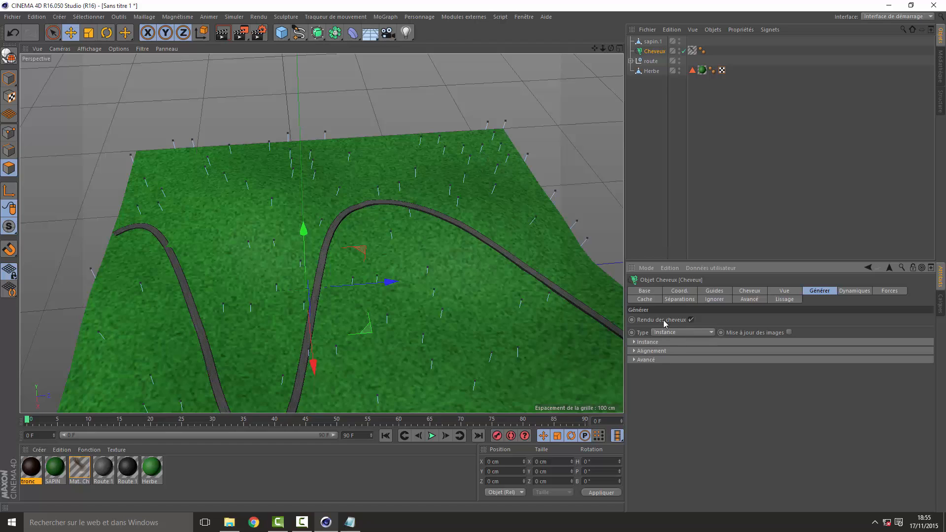
click(691, 320)
Step: Examine the Cheveux object's hair, guide, separation and advanced settings
click(780, 295)
click(764, 295)
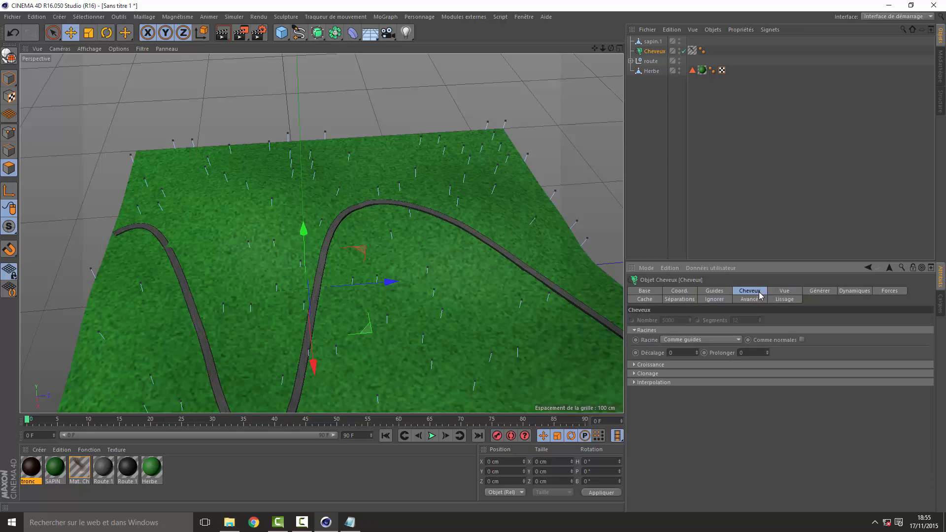
click(724, 295)
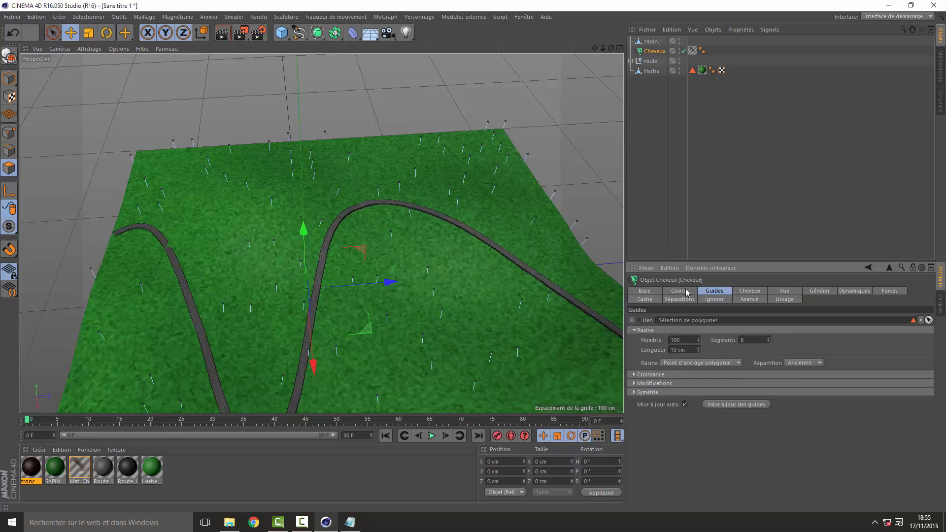
click(688, 292)
click(644, 292)
click(646, 299)
click(674, 301)
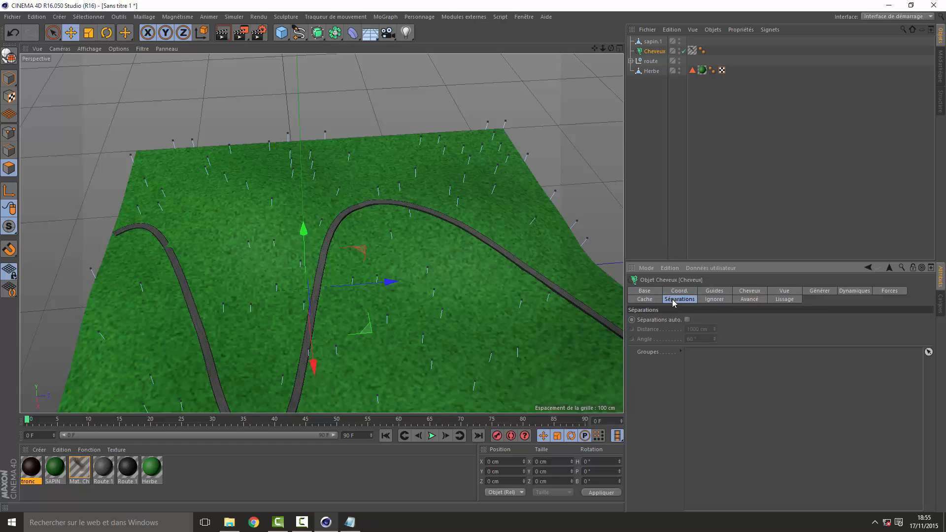
click(713, 302)
click(754, 301)
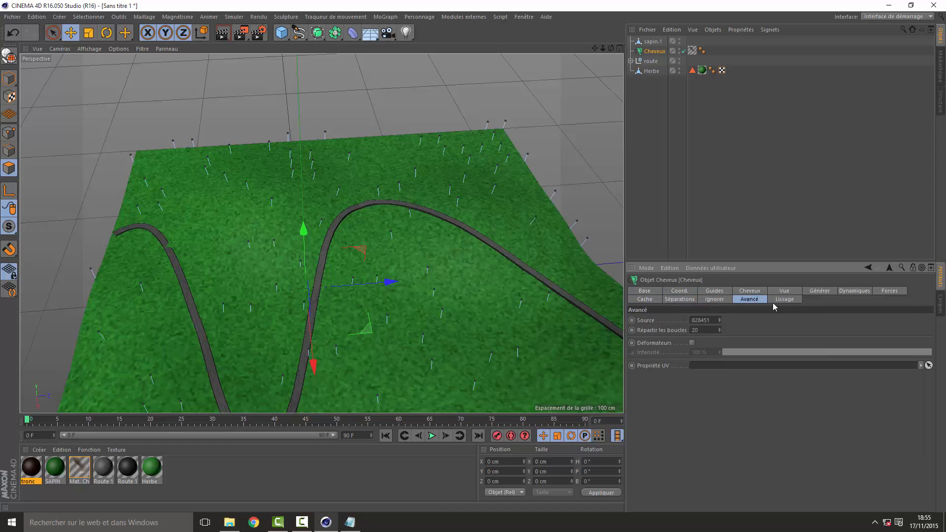
Step: Assign the sapin.1 object as the instance source of the Cheveux object and check the Déformer options
click(822, 292)
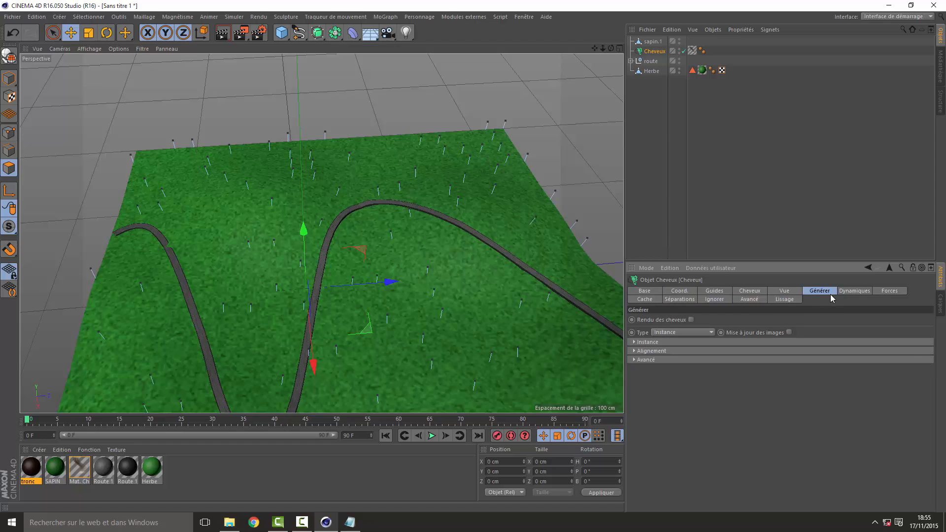
click(661, 342)
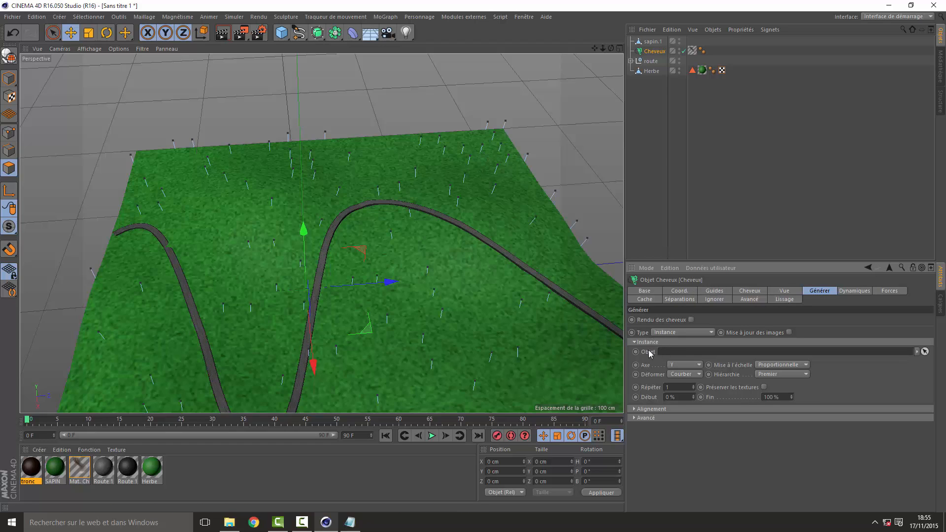
drag(653, 42, 689, 355)
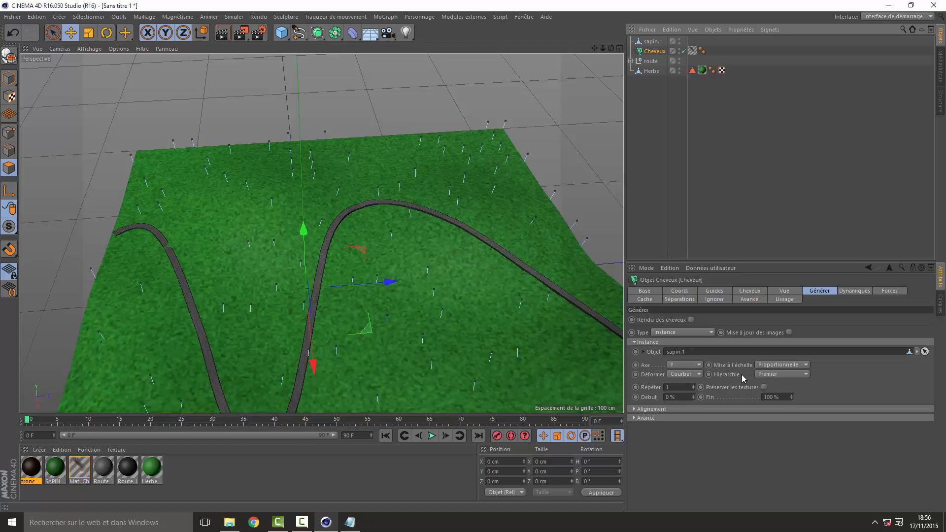
click(685, 374)
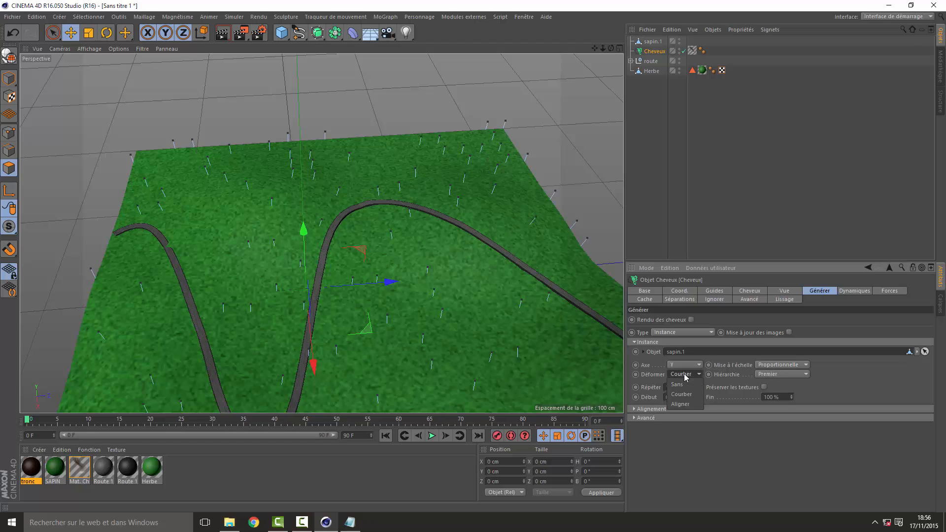
click(684, 374)
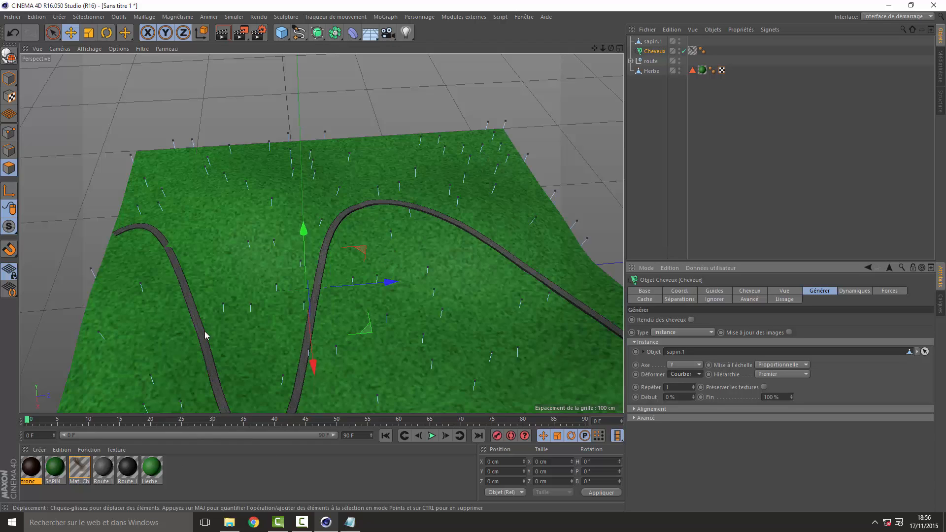
Step: Set the root thickness of the Mat. Cheveux material to 7.1 cm and adjust its tip thickness
click(197, 473)
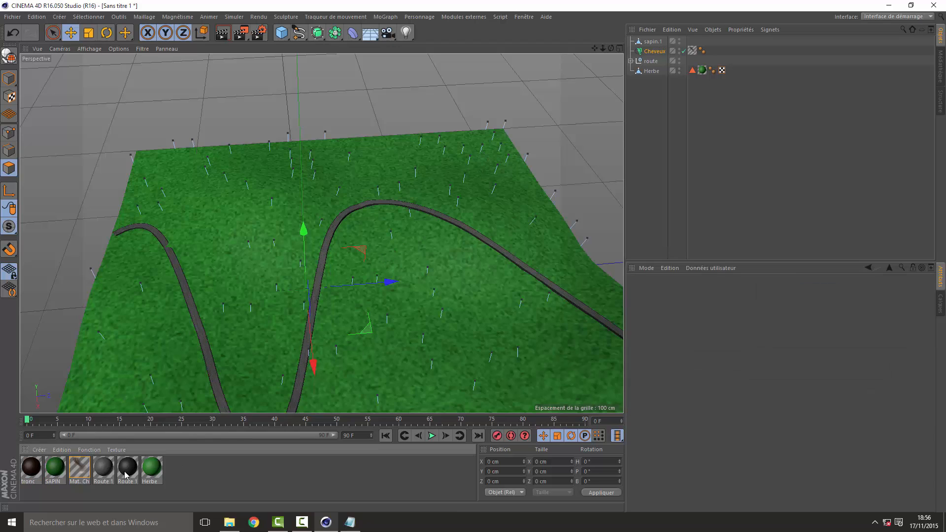
double_click(80, 468)
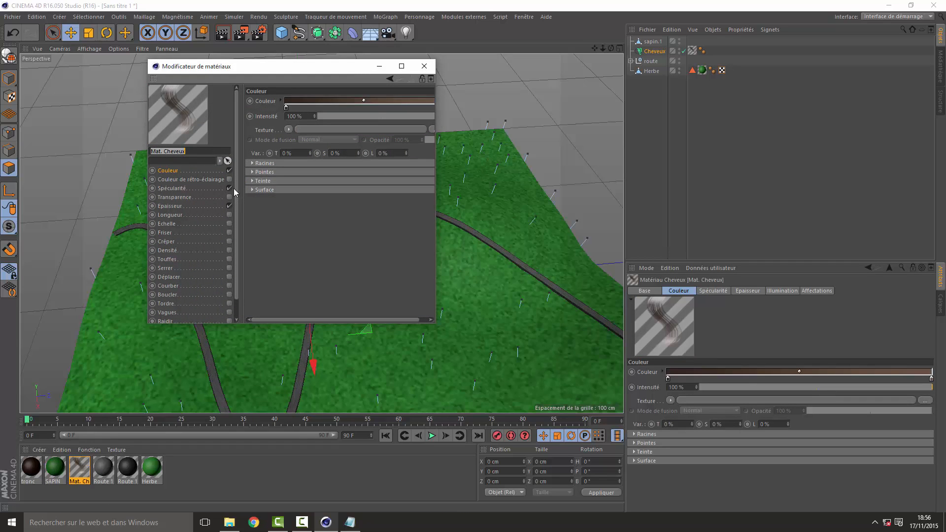
click(180, 207)
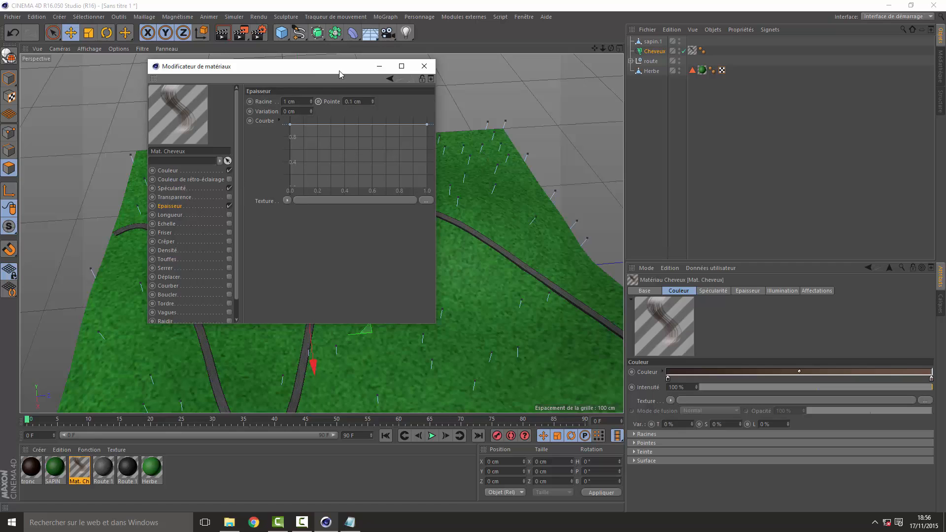
drag(324, 71, 717, 107)
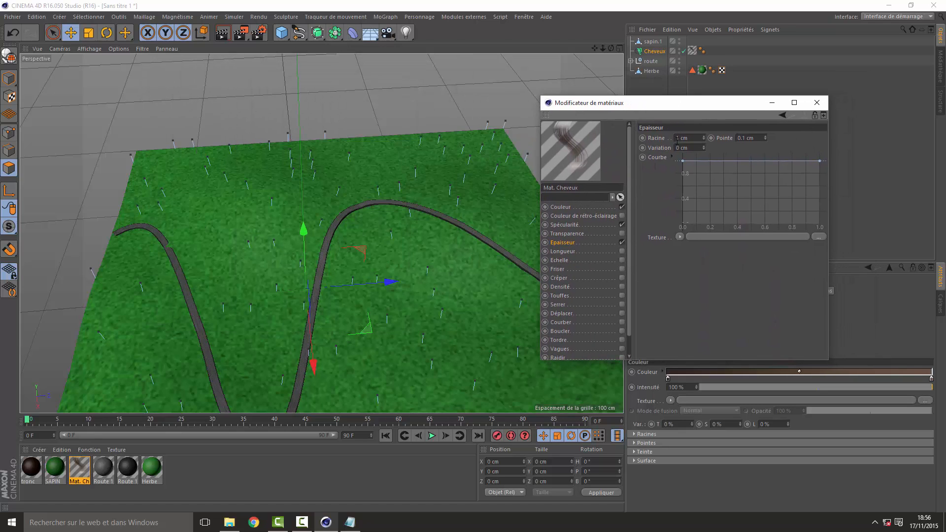
drag(706, 139, 705, 142)
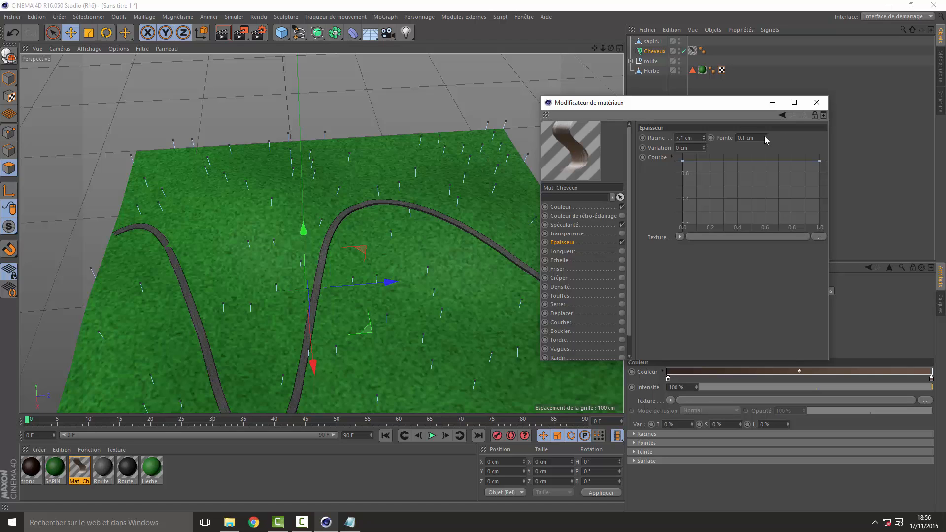
drag(766, 139, 767, 141)
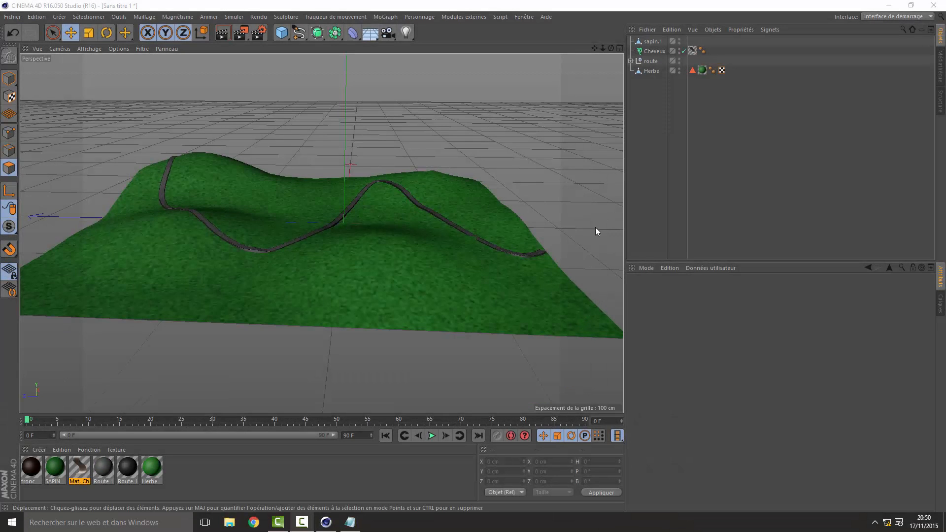
Step: Delete the sapin.1 polygon object from the scene
mouse_move(603, 48)
mouse_down()
mouse_move(646, 52)
mouse_move(605, 57)
mouse_up()
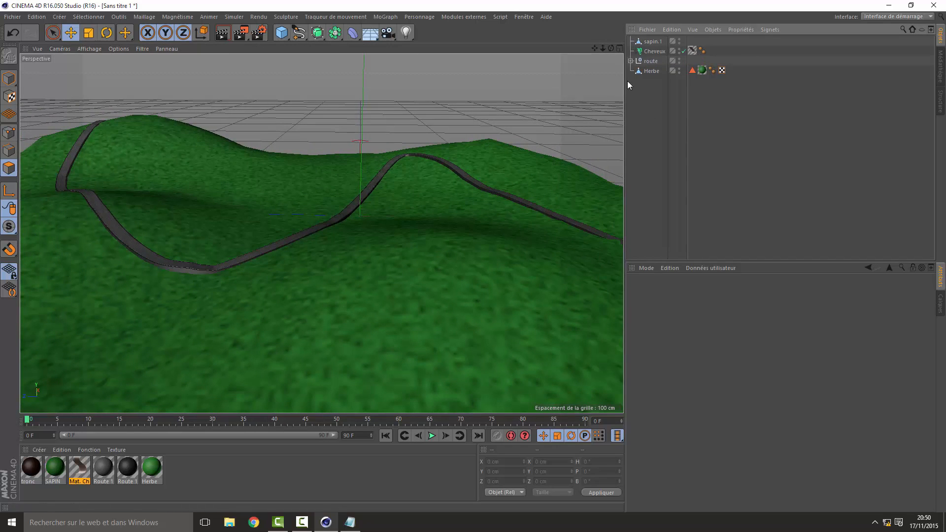
click(654, 43)
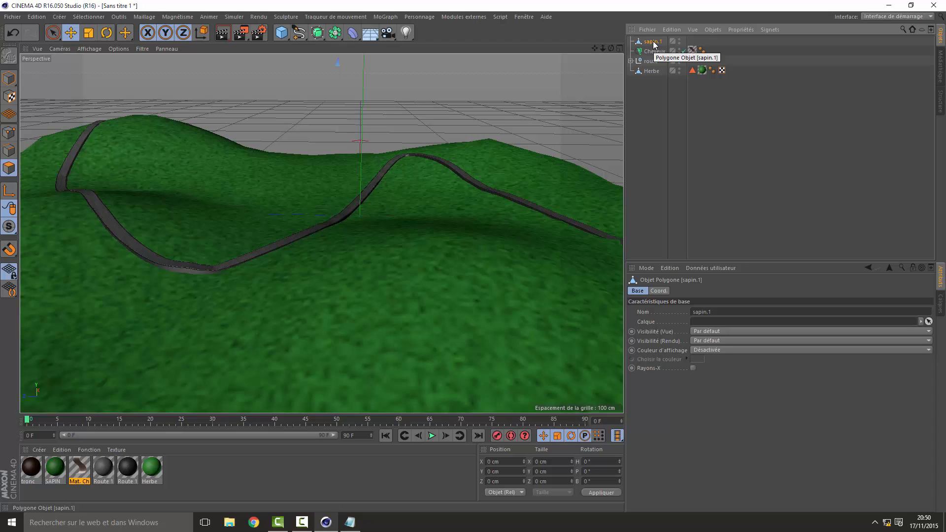
drag(603, 48, 574, 48)
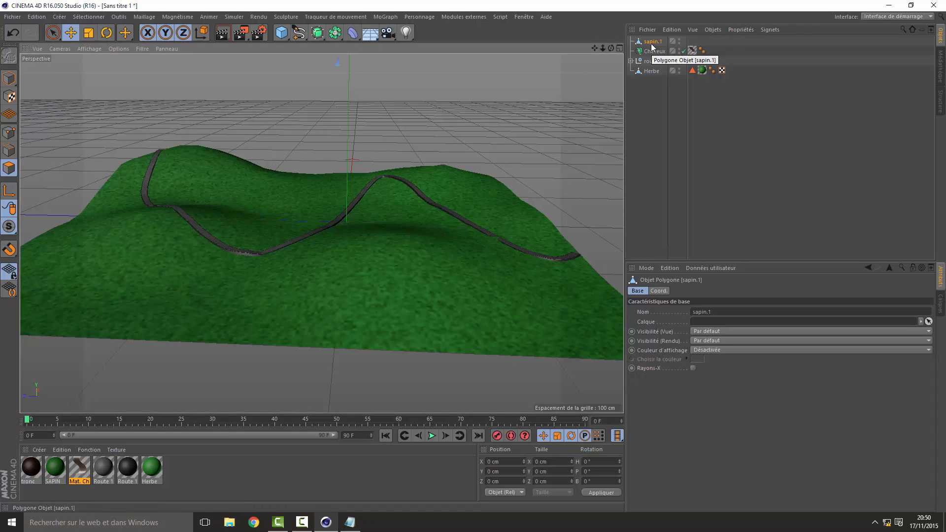
click(652, 41)
key(Delete)
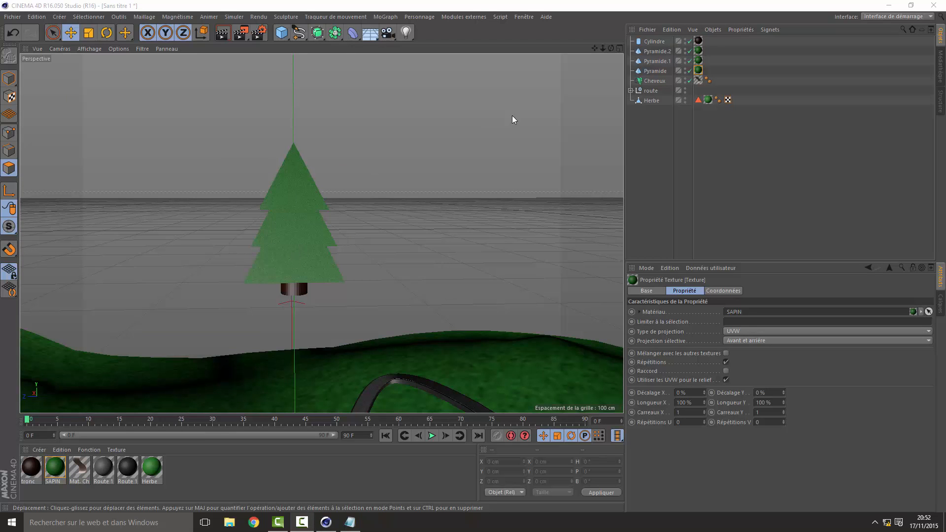
Step: Convert the tree's Cylindre and its three Pyramide primitives into editable polygon objects
mouse_move(596, 48)
mouse_down()
mouse_move(612, 45)
mouse_move(610, 35)
mouse_up()
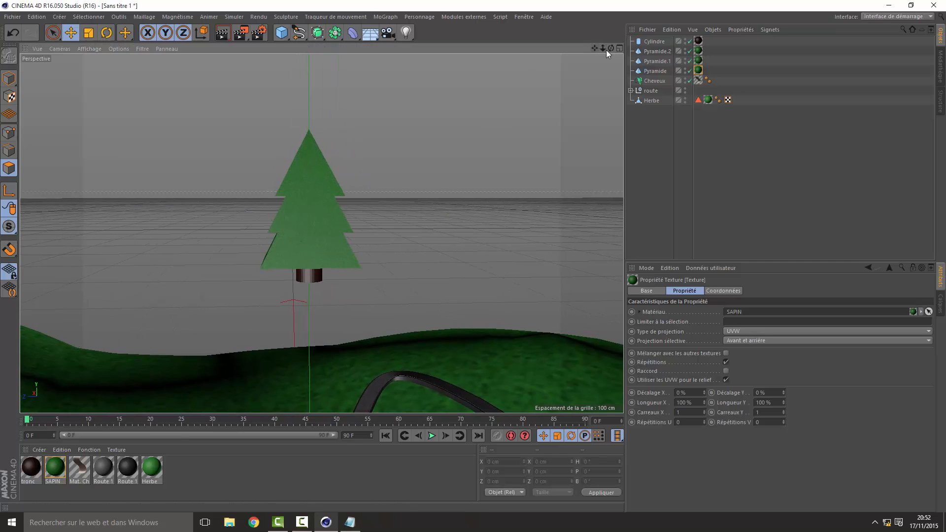
click(655, 72)
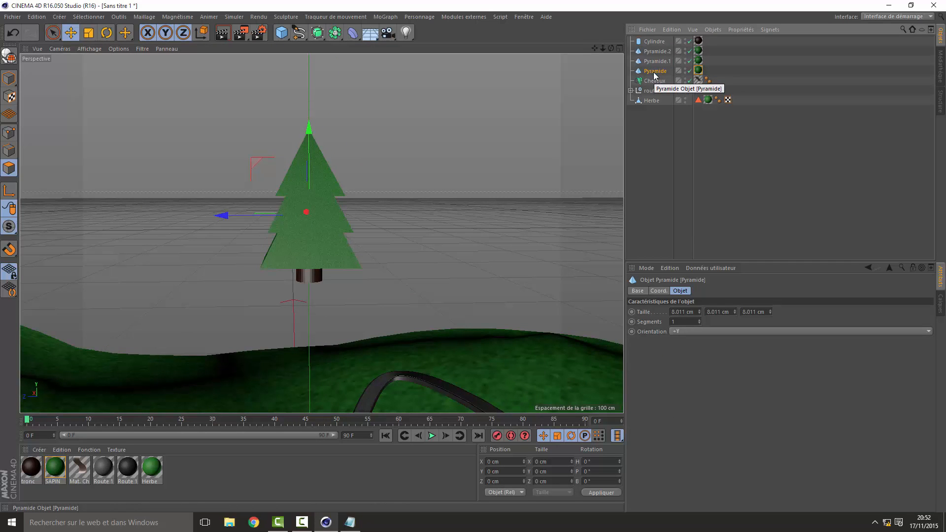
shift+click(657, 43)
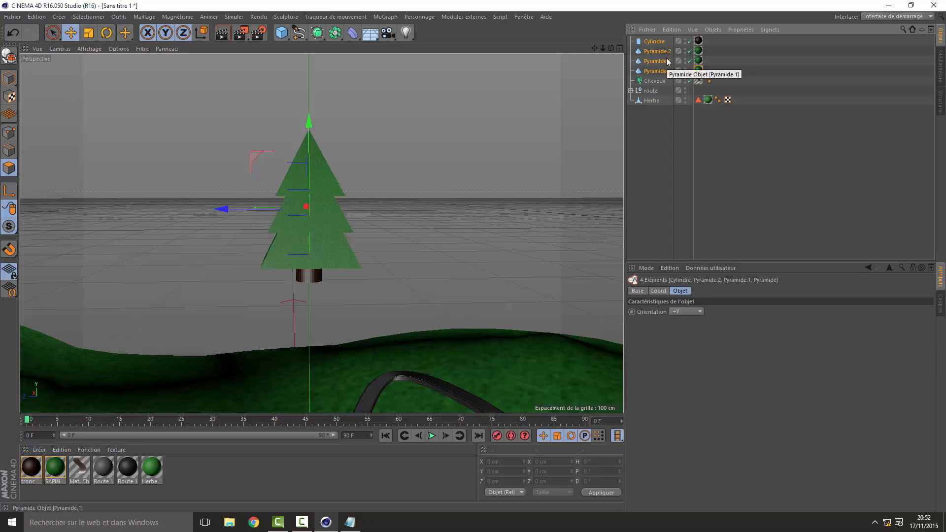
key(c)
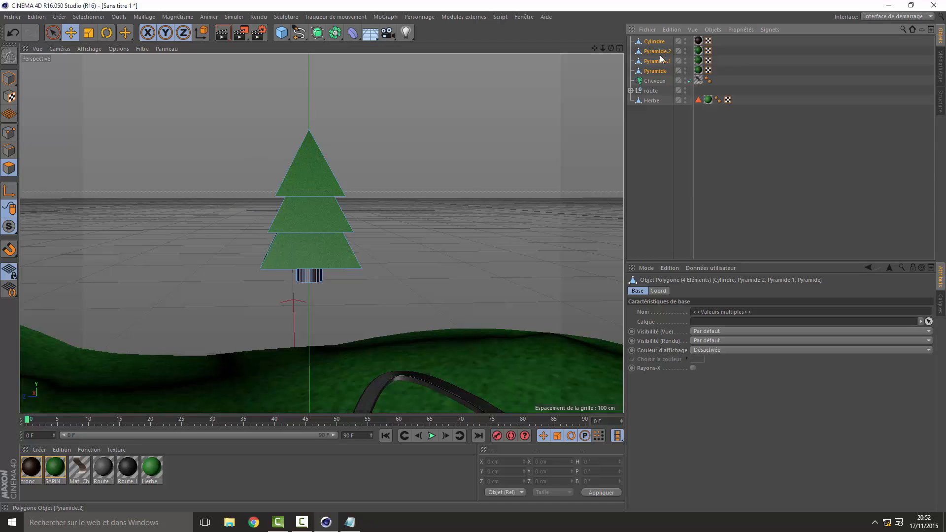
Step: Merge the tree's trunk and three pyramids into one polygon object, deleting the originals
right_click(660, 58)
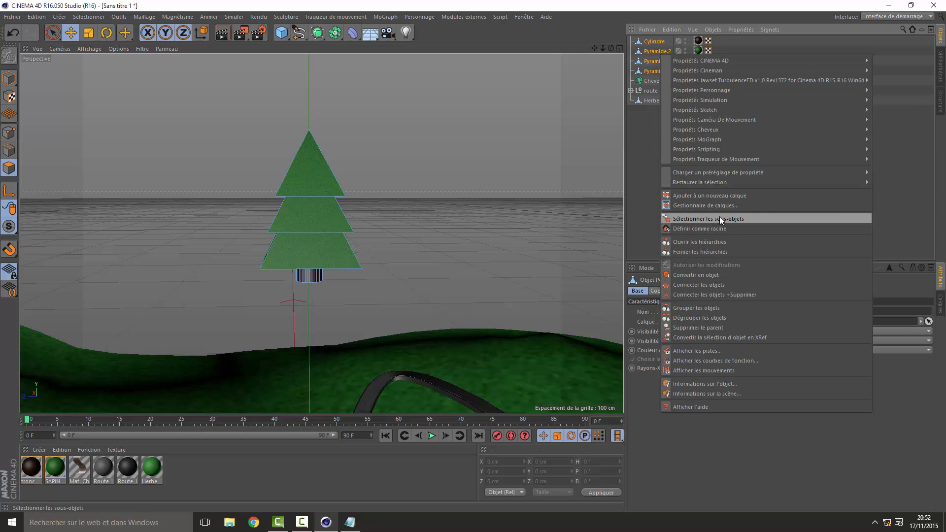
click(721, 218)
right_click(658, 60)
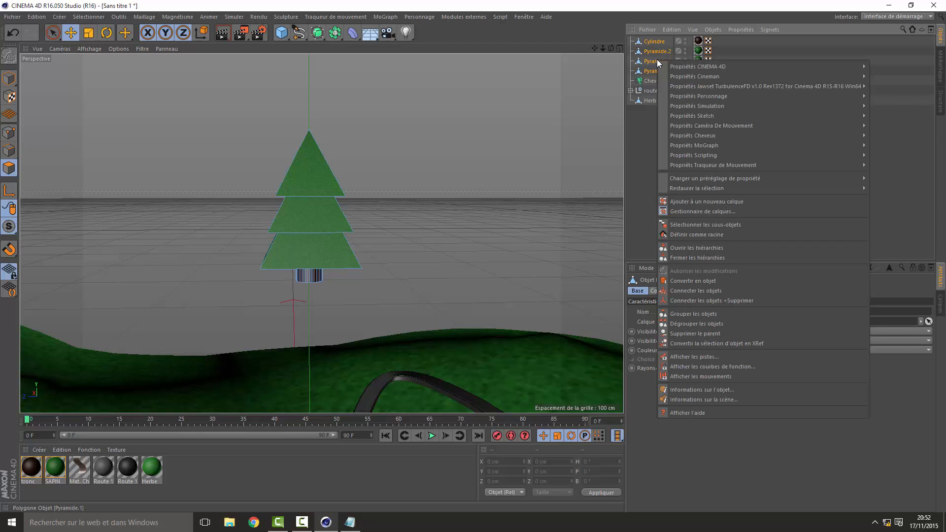
click(708, 300)
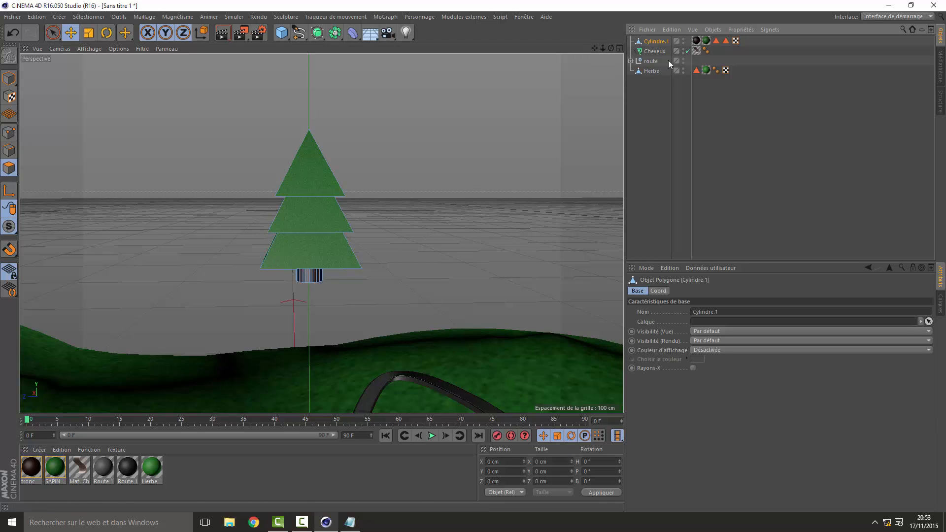
Step: Rename the merged tree object as sapin
click(652, 52)
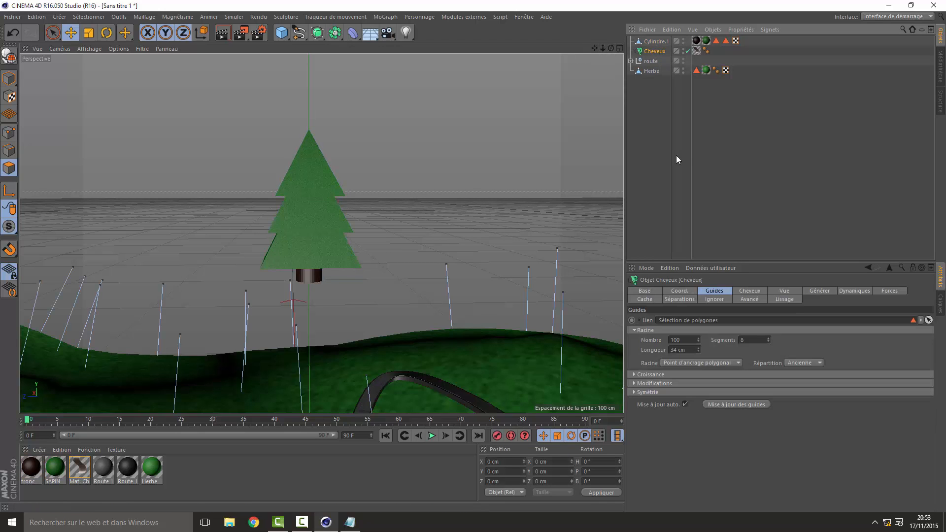
click(655, 43)
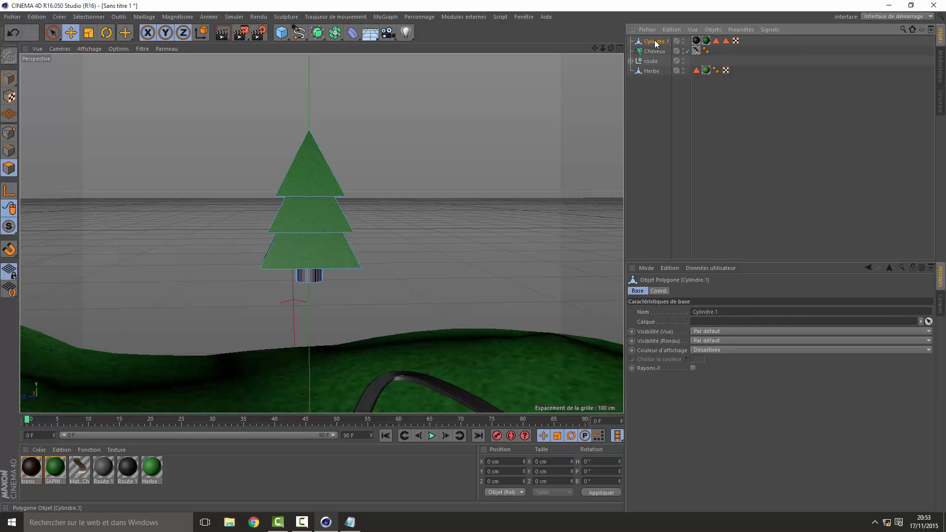
double_click(656, 41)
text(sapin)
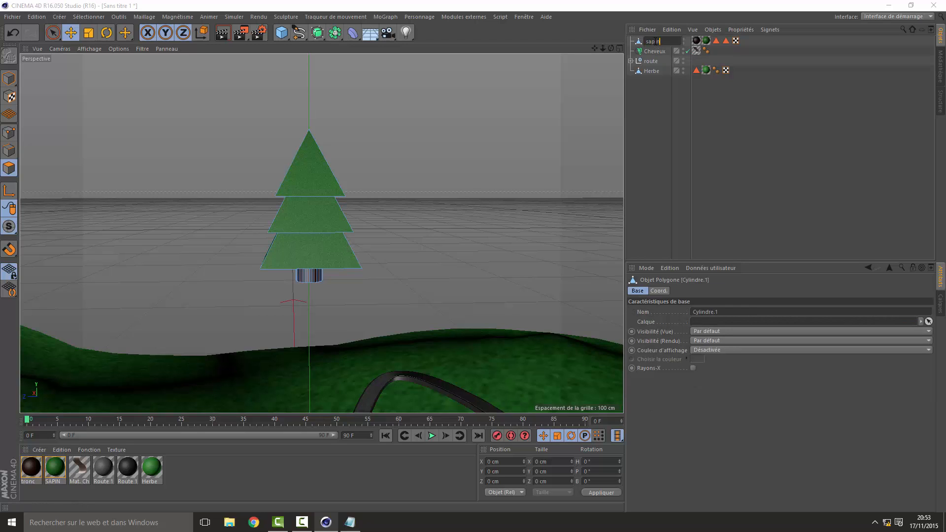
key(Return)
Step: Assign the sapin object as the instance source in the Cheveux object's generation settings
click(655, 50)
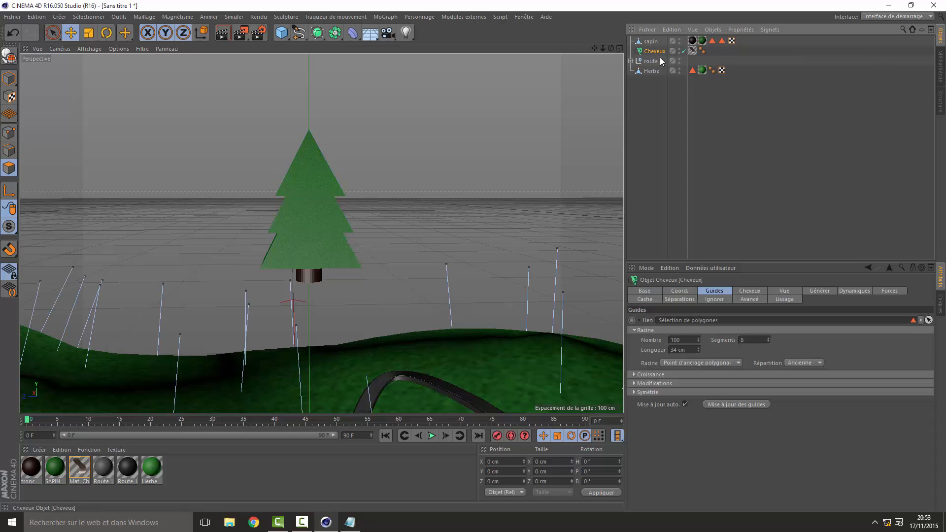
click(756, 289)
click(776, 290)
click(801, 291)
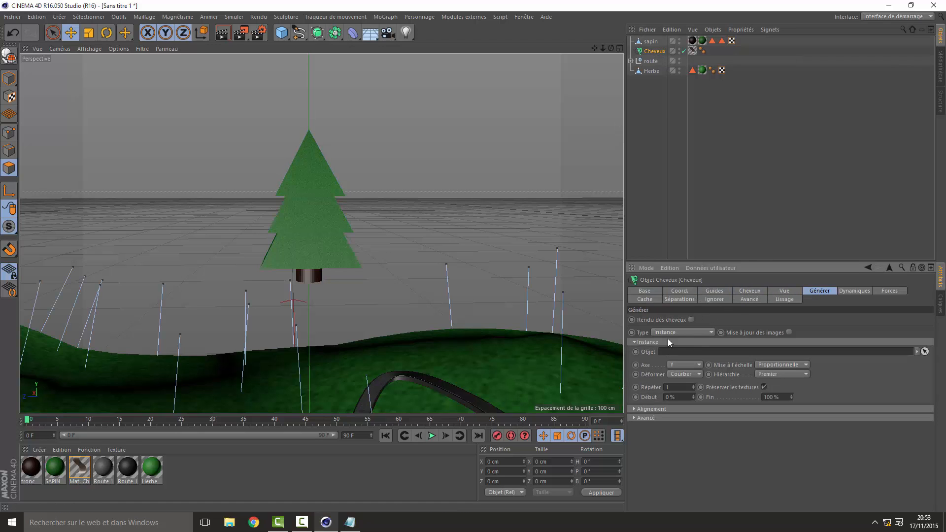
drag(651, 42, 708, 351)
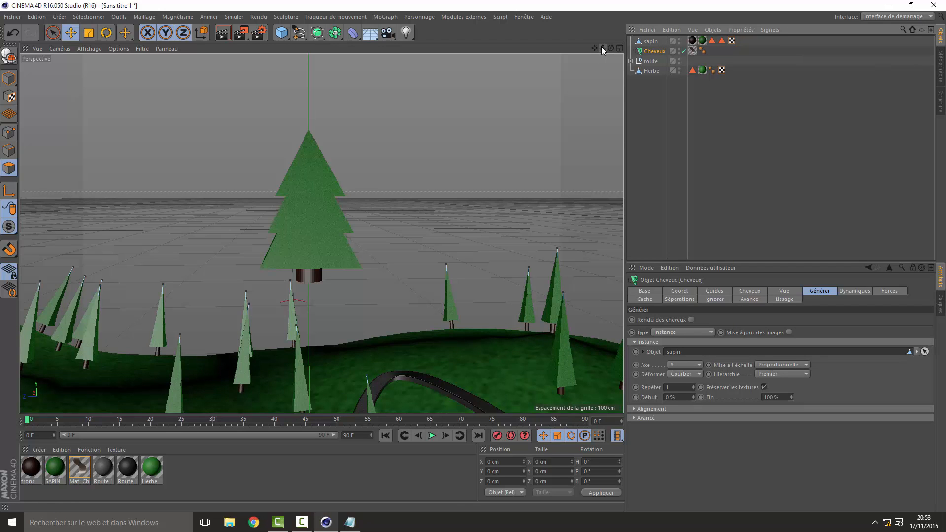
Step: Open the Mat. Cheveux thickness settings and adjust the root (Racine) to about 14.3 cm and the tip (Pointe) to 1.7 cm
drag(602, 47, 389, 219)
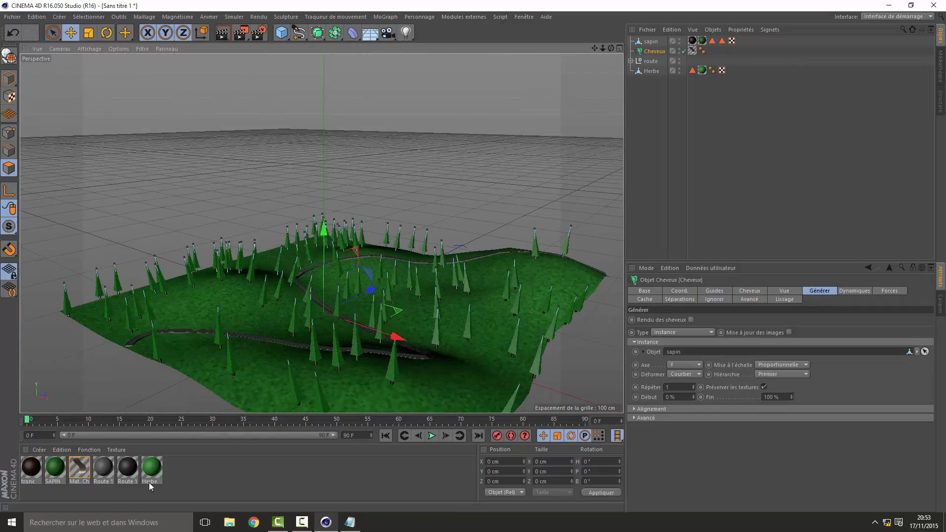
double_click(80, 468)
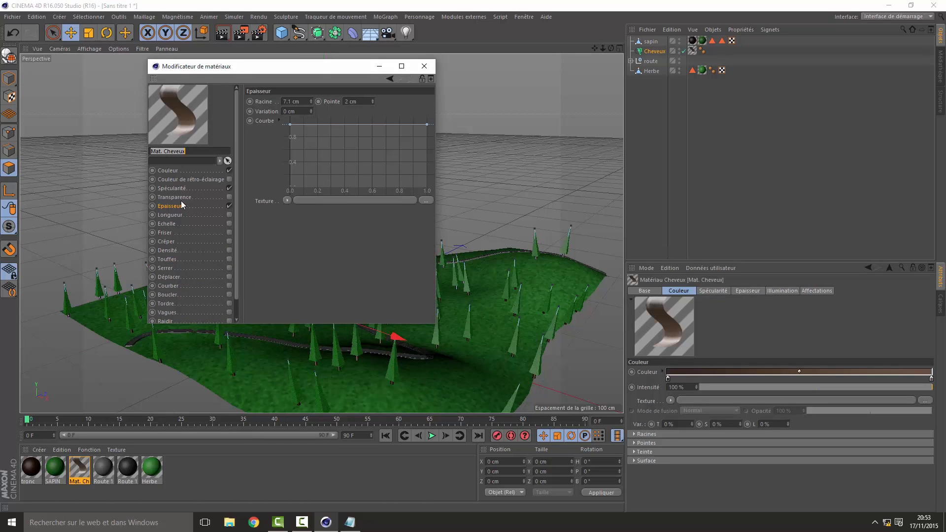
drag(327, 67, 686, 79)
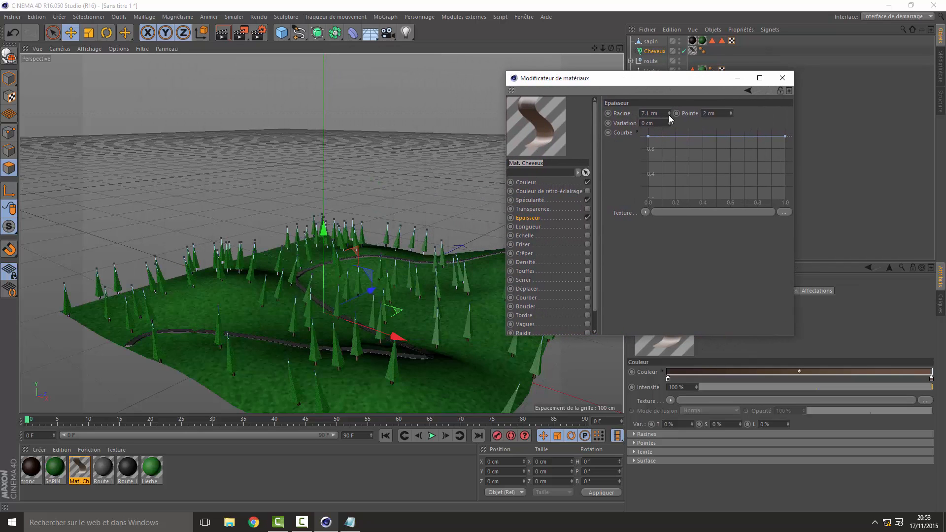
drag(670, 114, 669, 149)
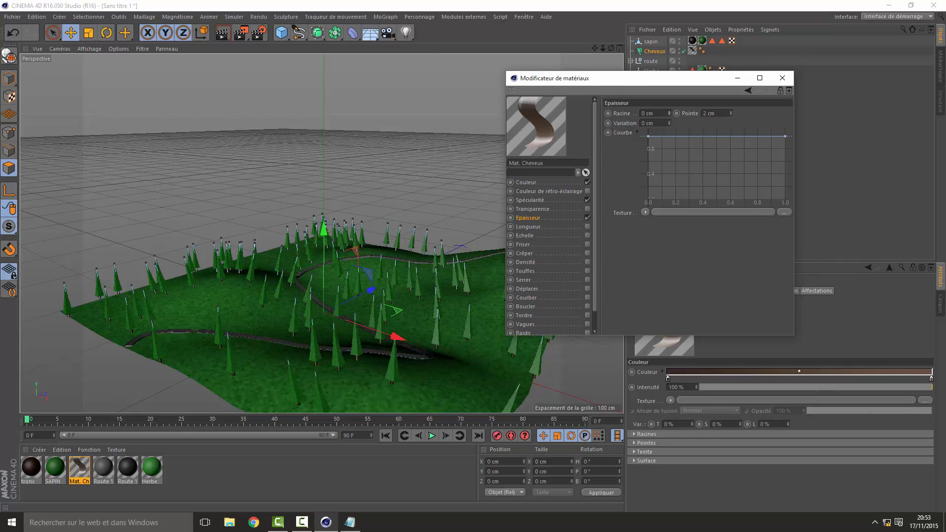
click(670, 111)
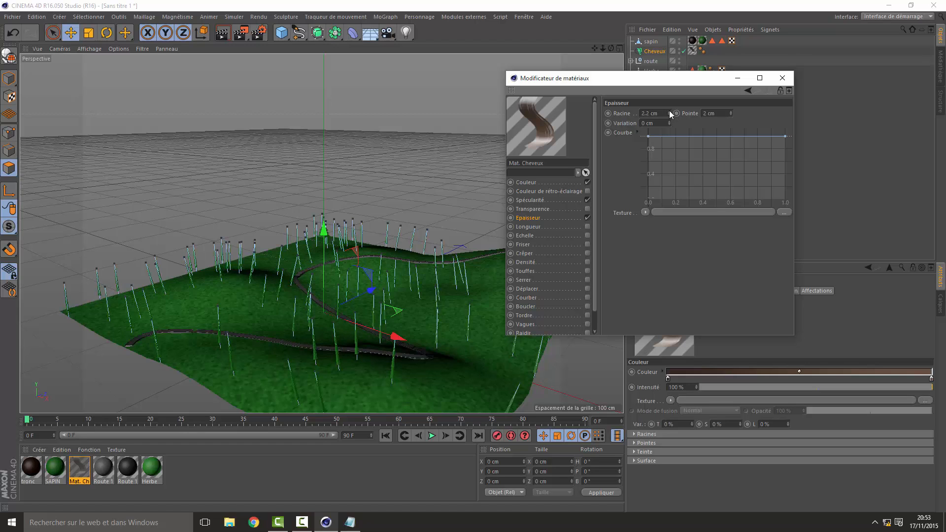
mouse_move(670, 111)
mouse_down()
mouse_move(669, 92)
mouse_move(669, 114)
mouse_up()
click(669, 113)
click(670, 114)
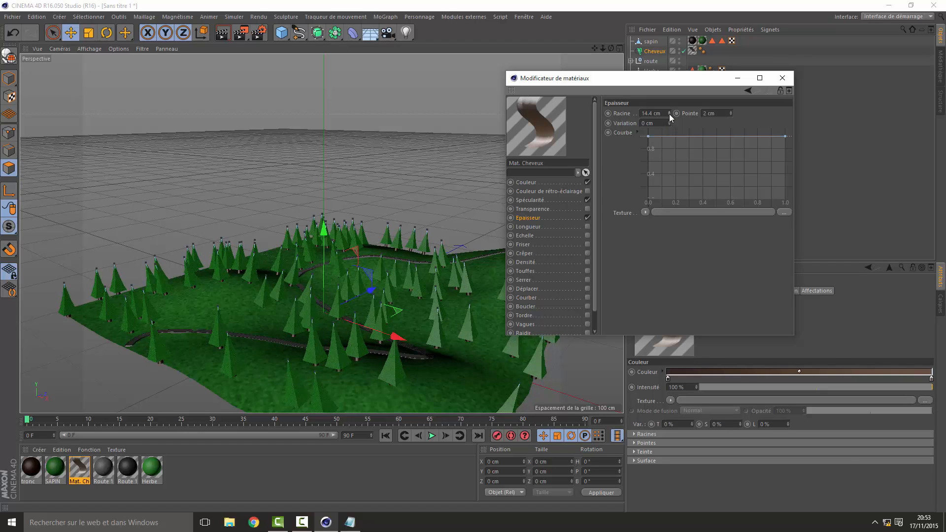
drag(732, 116, 732, 116)
drag(636, 79, 646, 94)
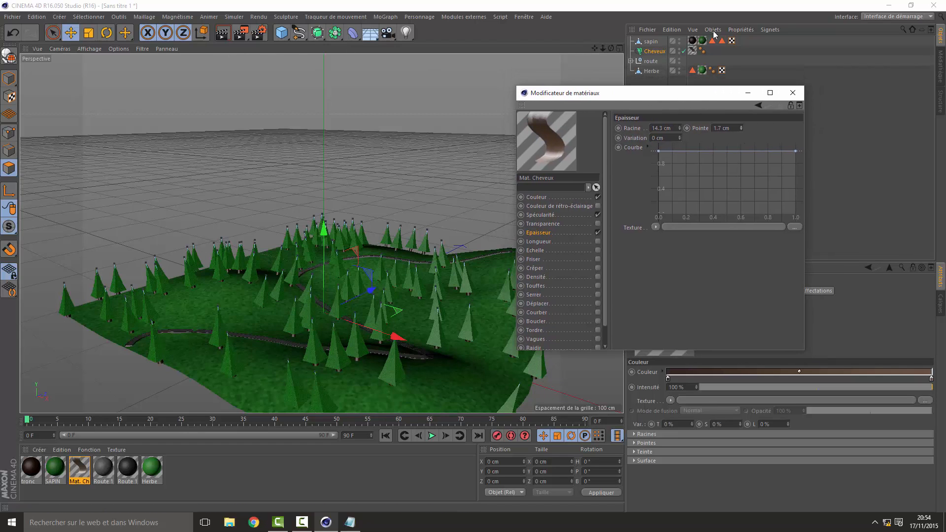
Step: Try root thicknesses of 5, 10 and 15 cm for Mat. Cheveux, ending on 15 cm
mouse_move(602, 49)
mouse_down()
mouse_move(714, 48)
mouse_move(604, 48)
mouse_up()
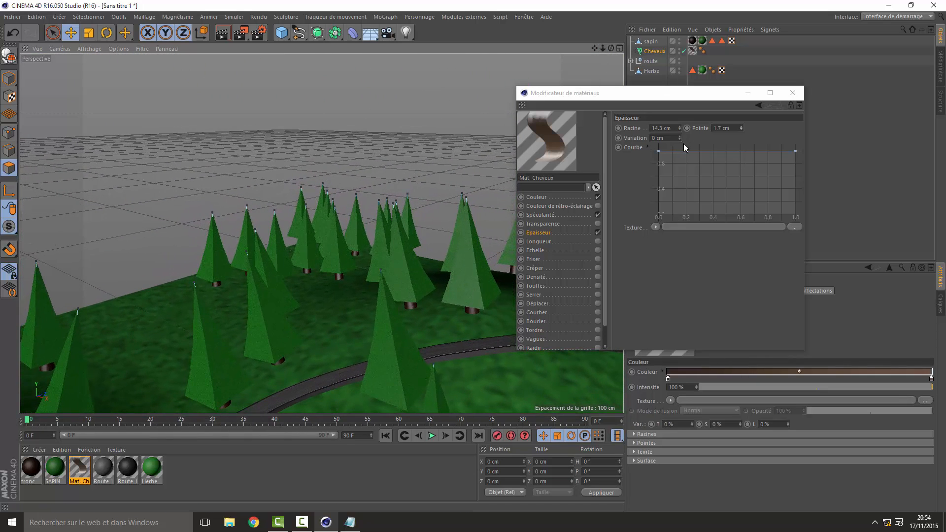
click(679, 129)
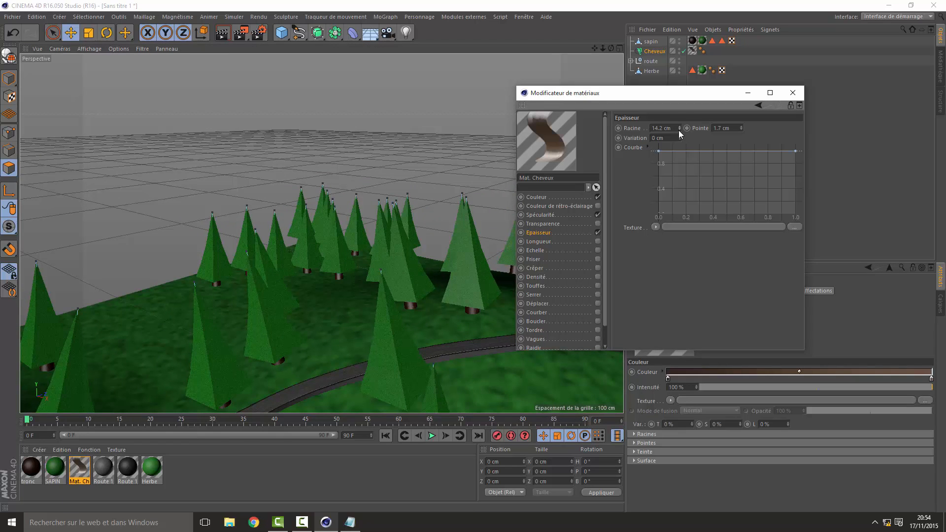
click(679, 130)
click(679, 129)
click(679, 130)
click(679, 129)
text(5)
key(Return)
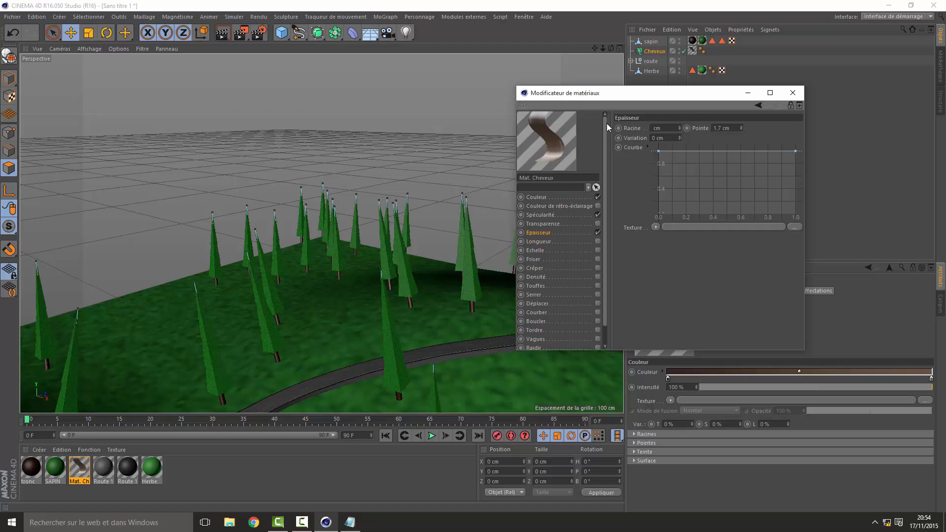
text(10)
key(Return)
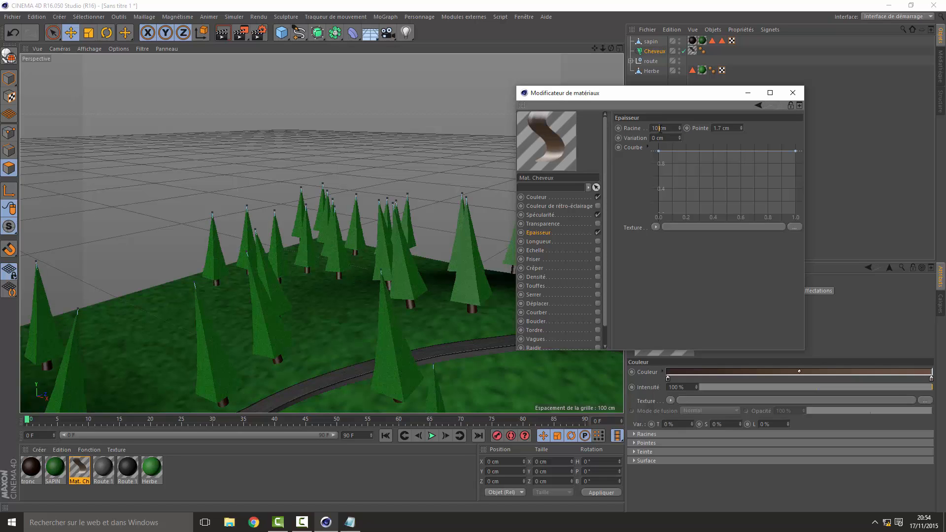
drag(659, 126, 618, 118)
key(BackSpace)
text(15)
key(Return)
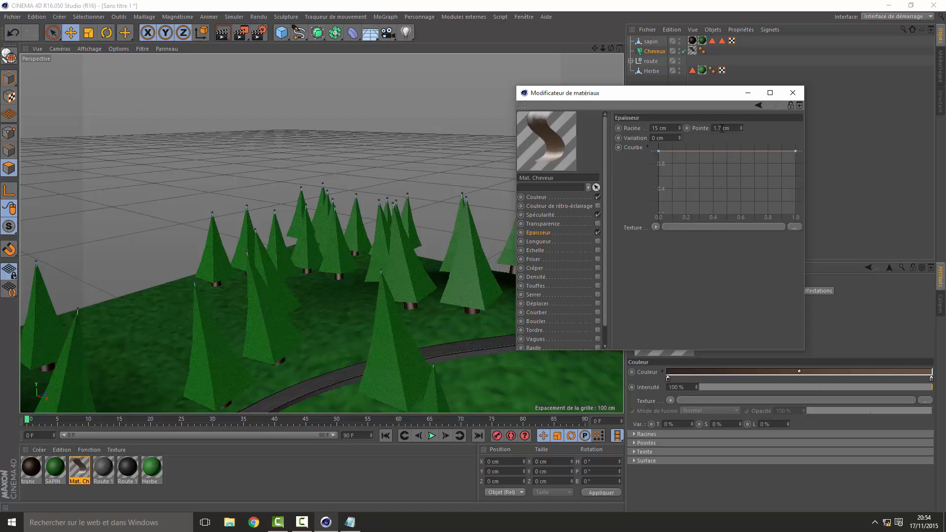
Step: Try tip thicknesses of 0 and 5 cm for Mat. Cheveux, then widen the tip (Pointe) to 22.3 cm
drag(723, 128, 605, 120)
key(BackSpace)
text(0)
key(Return)
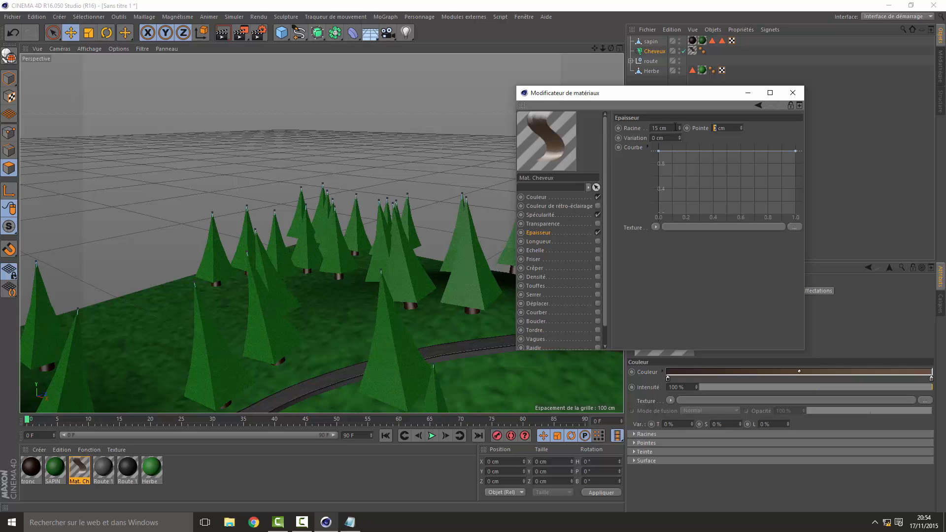
text(5)
key(Return)
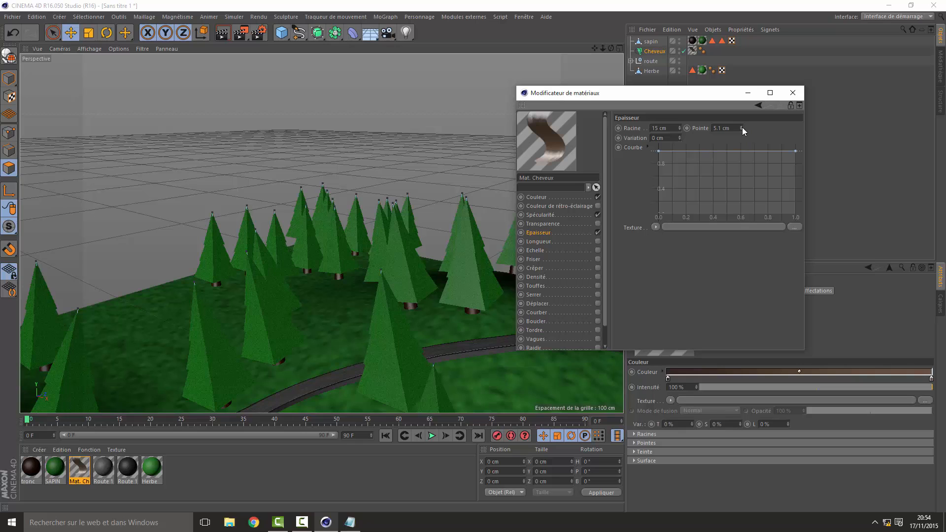
drag(741, 128, 742, 128)
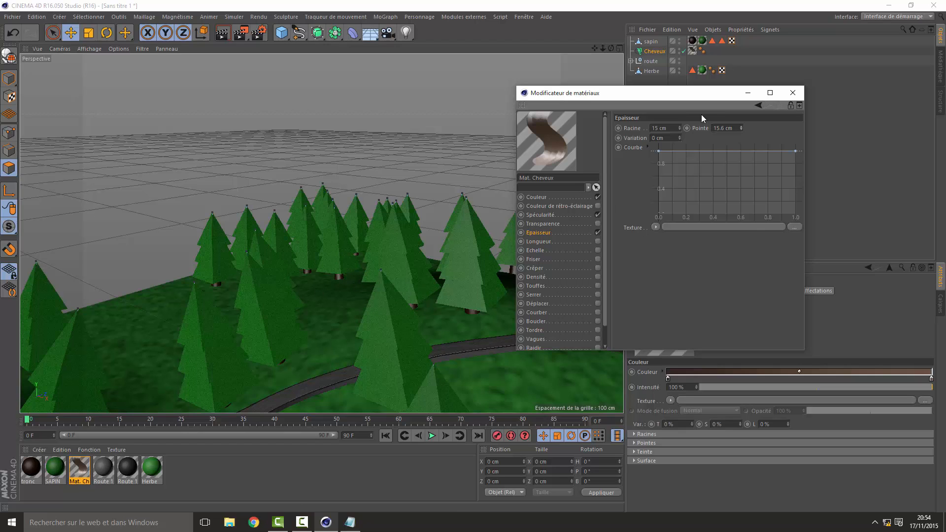
drag(741, 129, 743, 130)
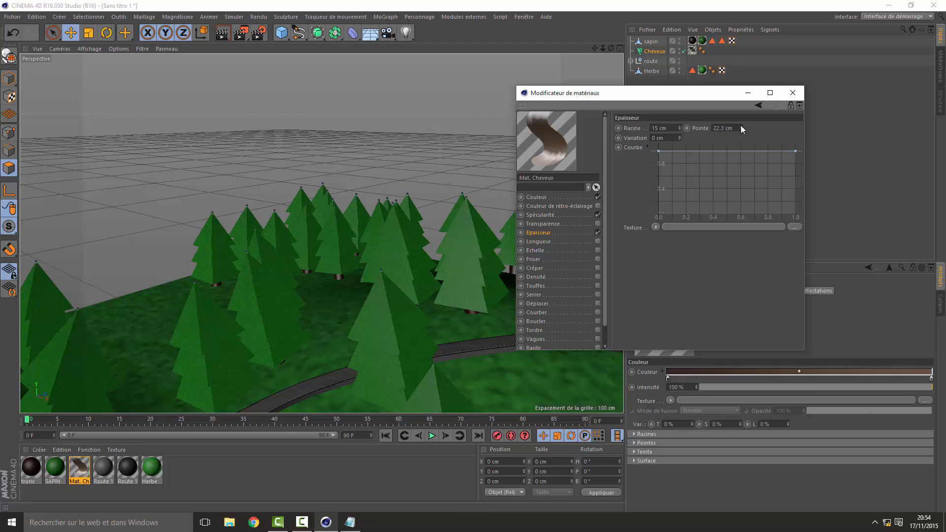
Step: Reduce the root thickness (Racine) of Mat. Cheveux to 12.6 cm and close the material editor
click(680, 131)
drag(680, 129, 680, 120)
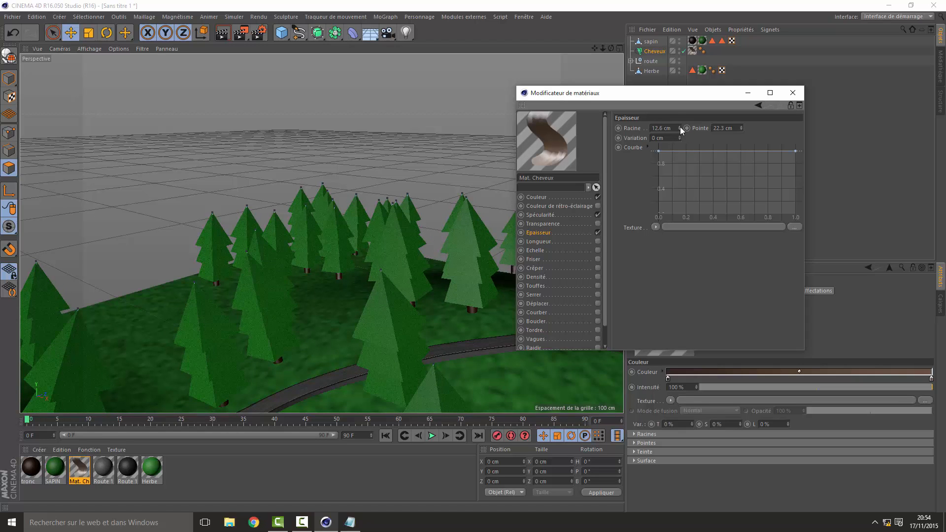
click(793, 93)
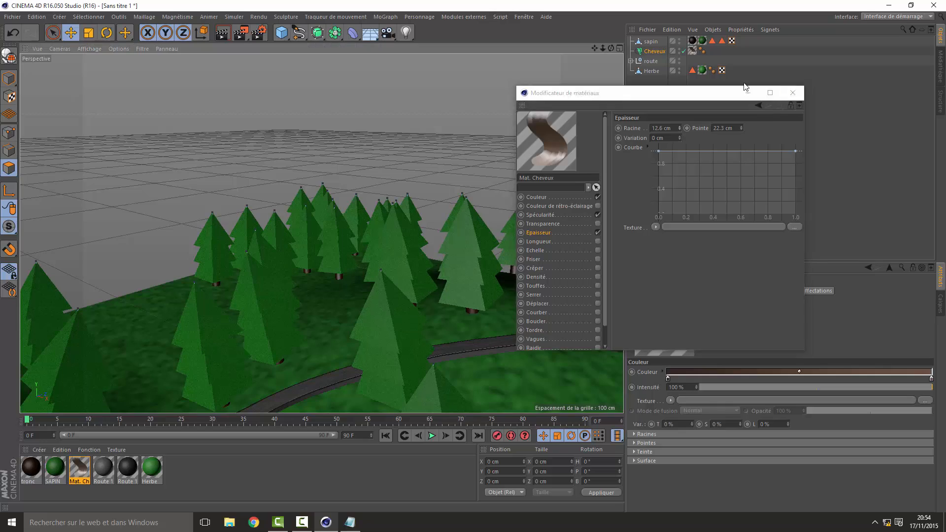
Step: Hide the original sapin object in both the viewport and the render, leaving only its hair instances visible
mouse_move(605, 49)
mouse_down()
mouse_move(532, 49)
mouse_move(586, 49)
mouse_up()
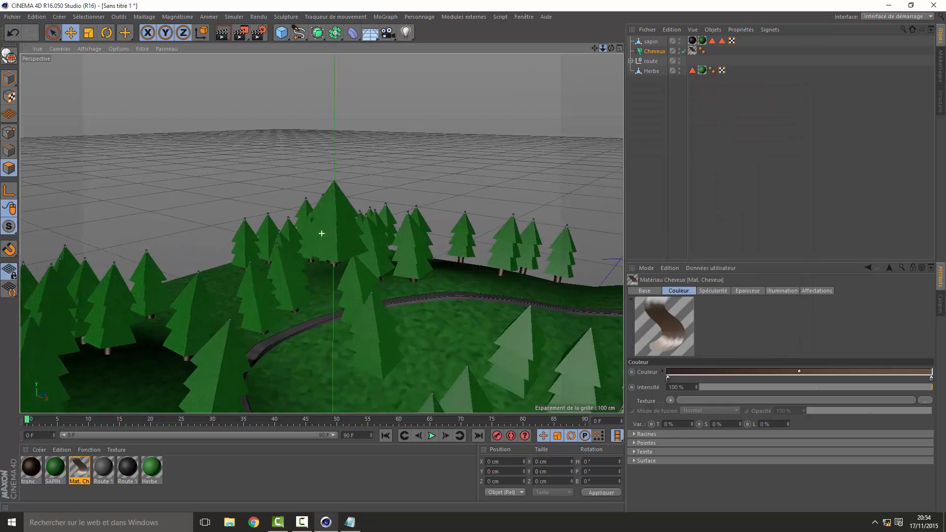
mouse_move(344, 179)
alt+right_down()
mouse_move(439, 179)
mouse_move(359, 179)
alt+right_up()
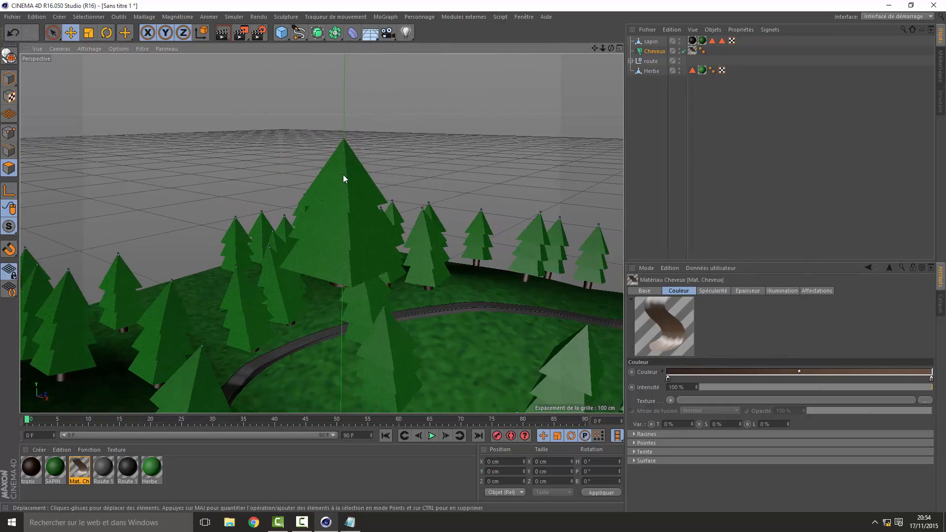
key(t)
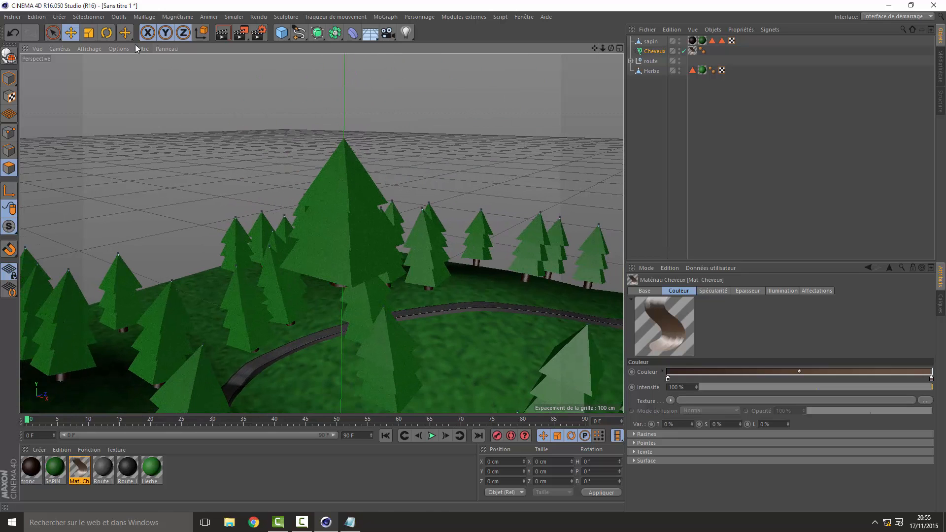
click(650, 42)
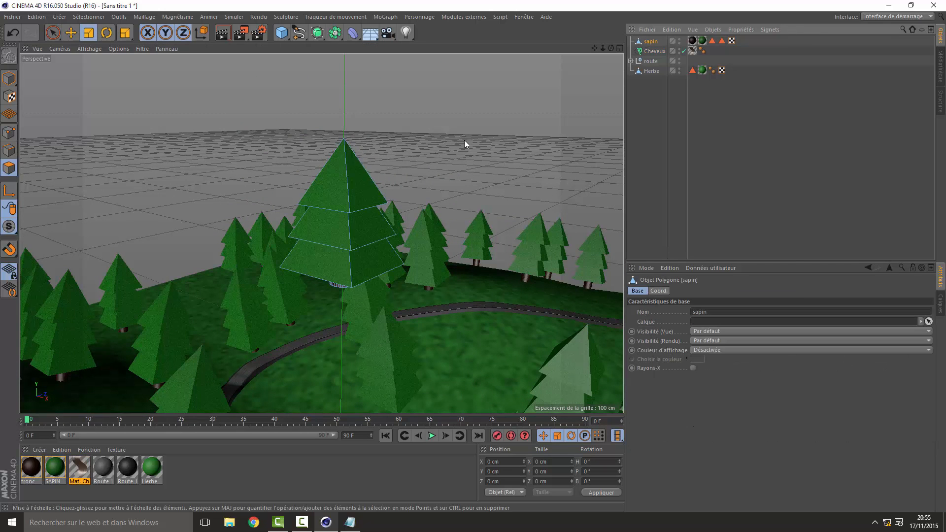
mouse_move(603, 47)
mouse_down()
mouse_move(651, 48)
mouse_move(622, 48)
mouse_up()
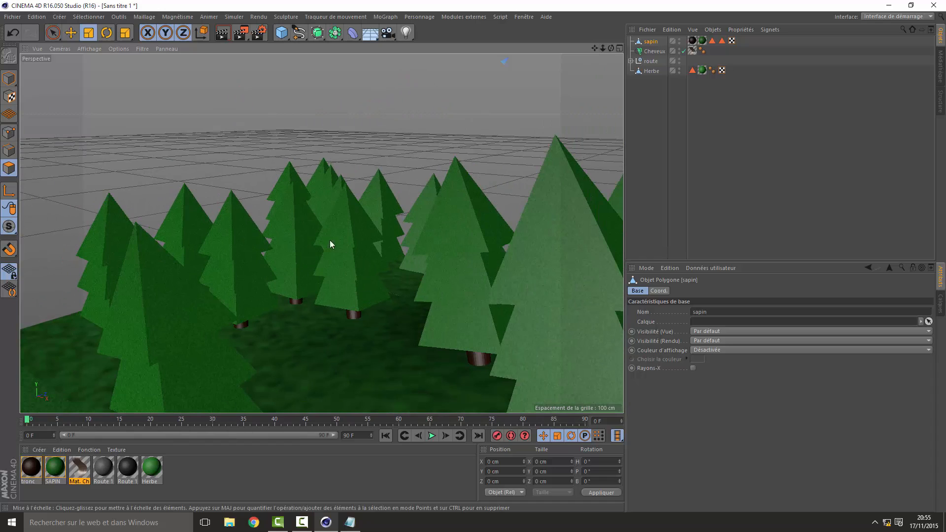
drag(612, 48, 591, 52)
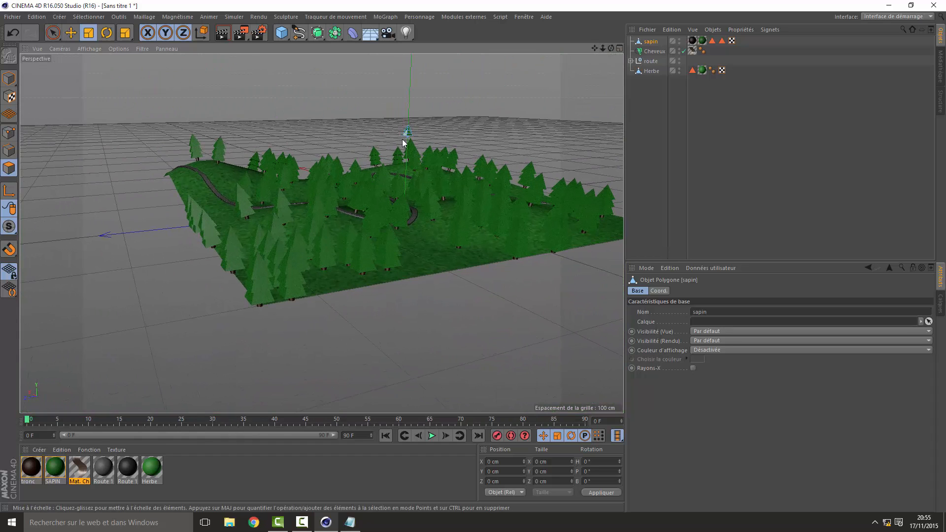
click(680, 44)
click(679, 43)
click(680, 40)
click(680, 39)
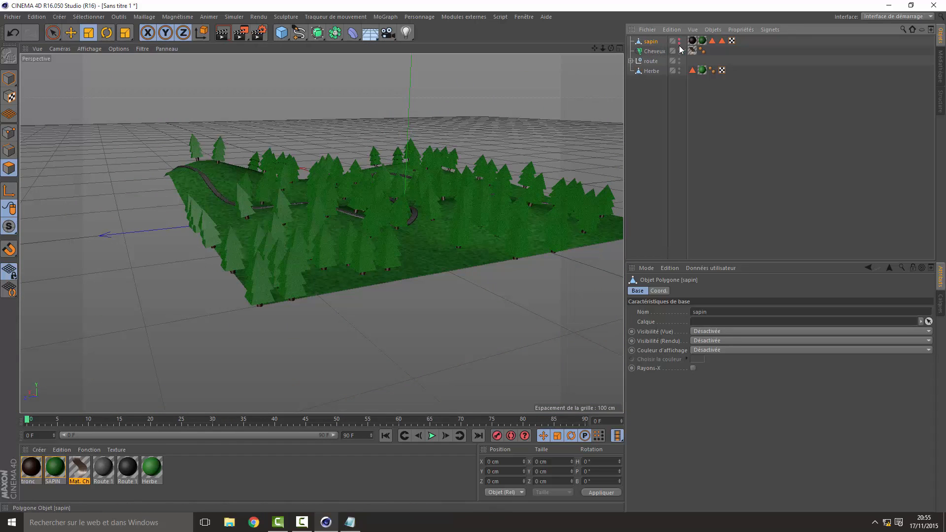
click(651, 127)
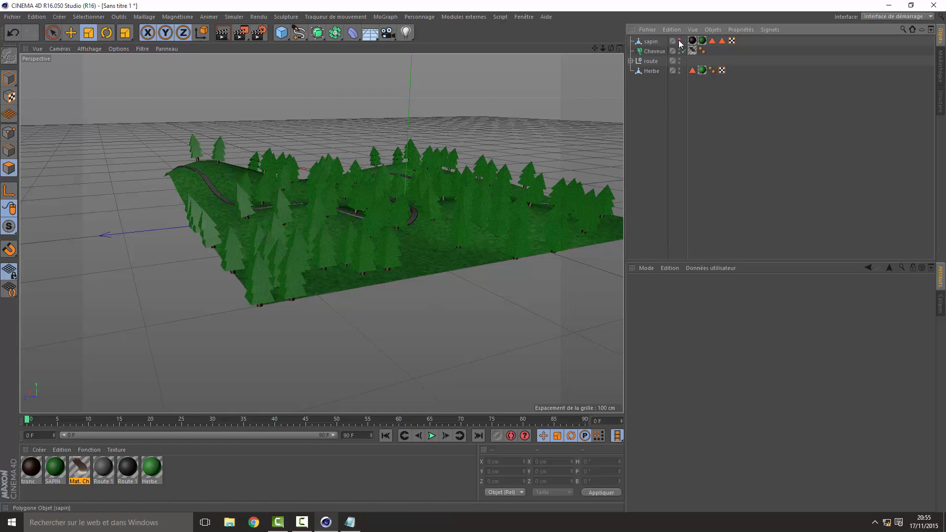
Step: Render a preview of the forest landscape in the perspective view
click(223, 32)
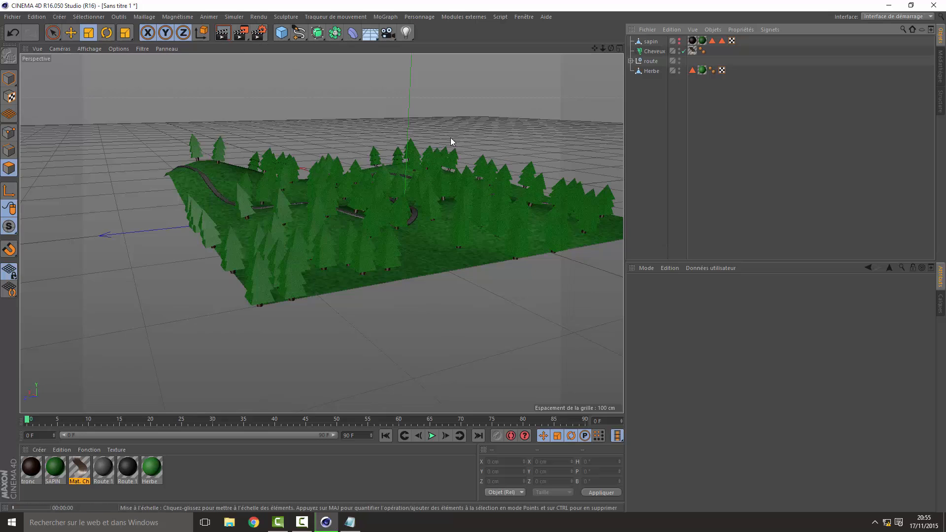
click(325, 198)
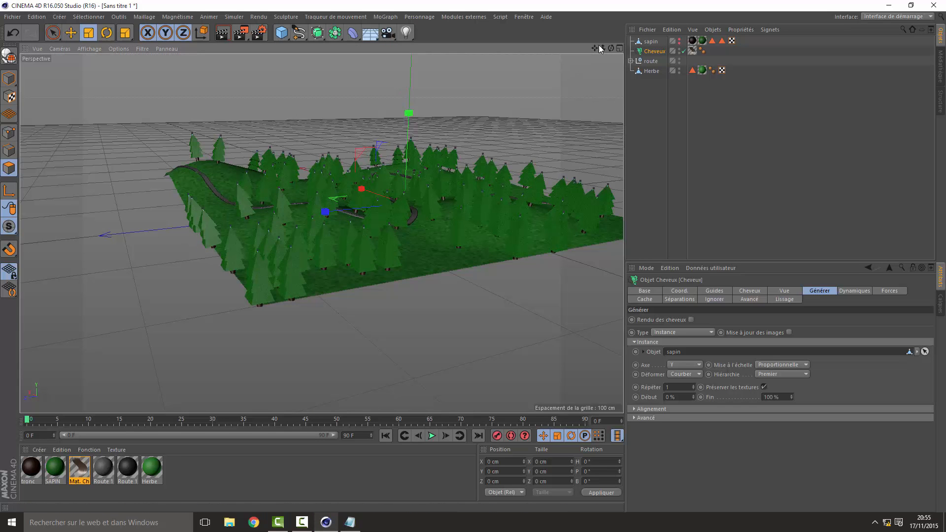
drag(595, 47, 562, 111)
drag(603, 47, 557, 54)
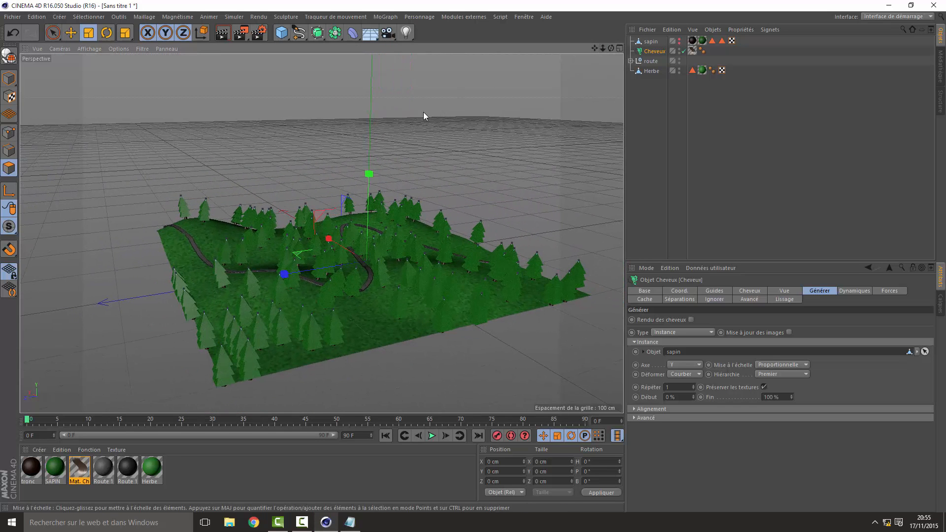
Step: Add a Terrain primitive and move it behind the grass landscape as a mountain
click(285, 33)
click(538, 101)
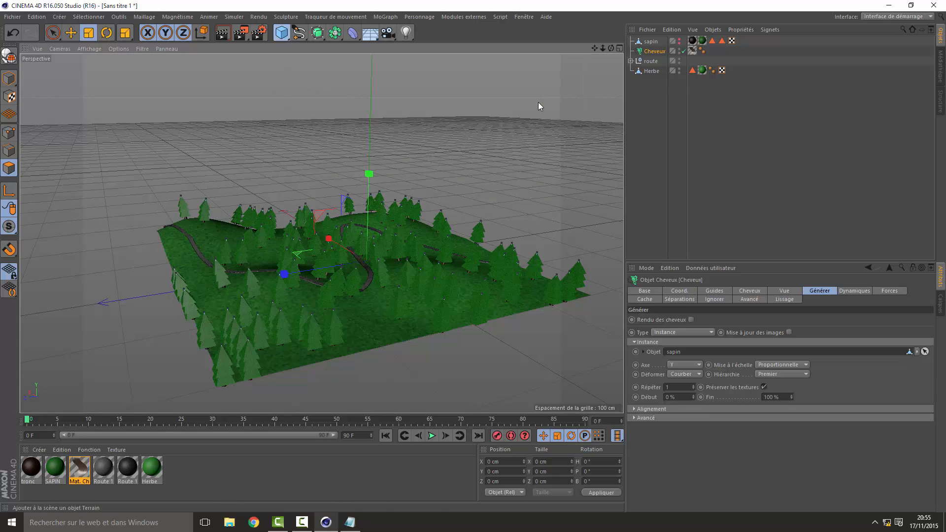
key(e)
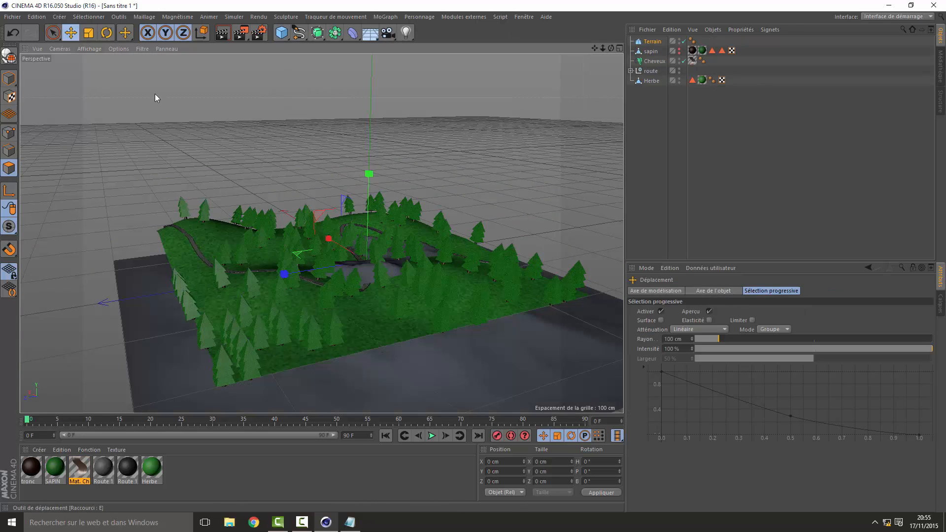
drag(365, 259, 243, 152)
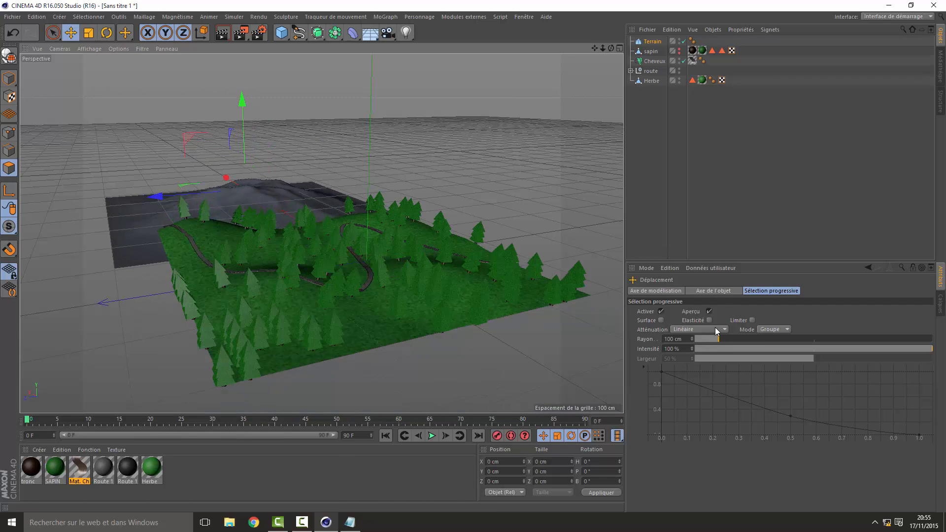
Step: Enlarge the Terrain to about 602 × 652 × 1442 cm and push the mountain farther behind the forest
click(653, 41)
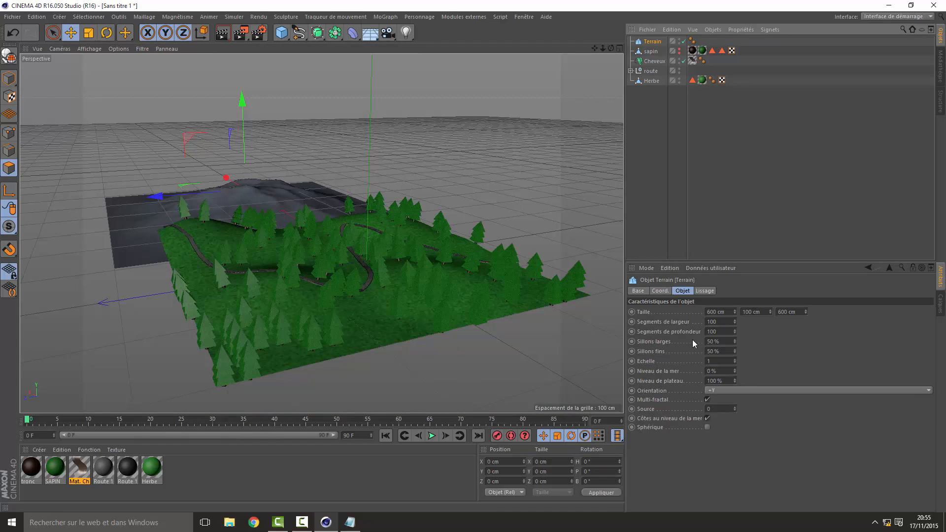
drag(736, 312, 806, 257)
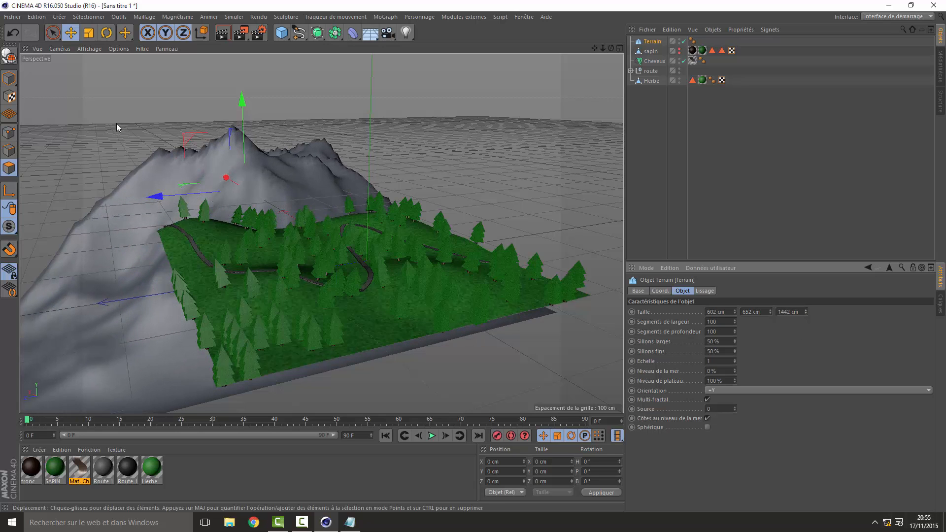
drag(242, 128, 241, 85)
Step: Delete the Terrain object's smoothing (Lissage) tag to give the mountain a faceted look
click(692, 41)
key(Delete)
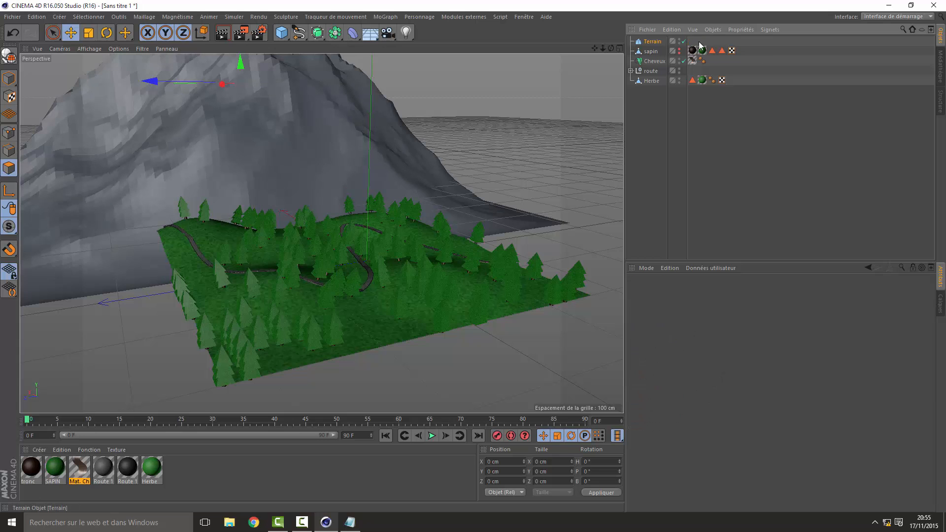
Step: Set the Terrain's width segments to 581 and its depth segments to 359
scroll(321, 233, up, 2)
alt+middle_drag(321, 233, 358, 299)
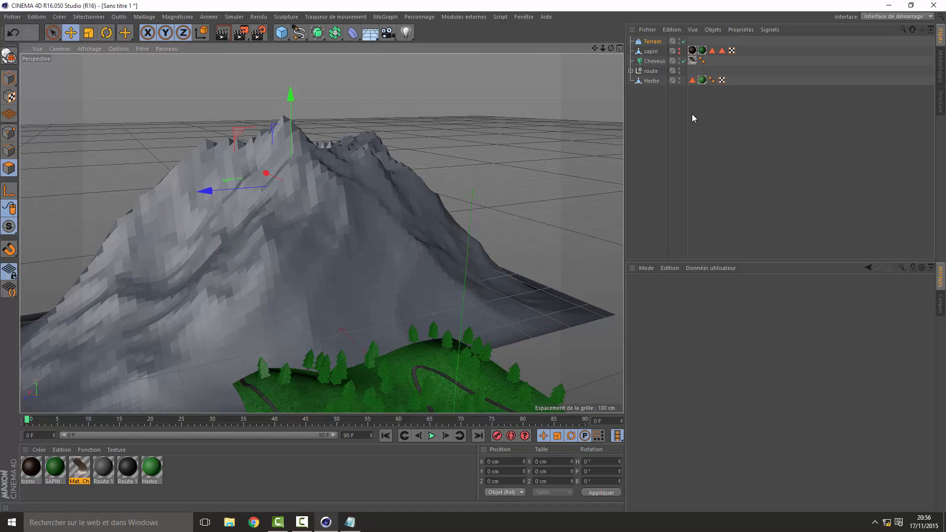
click(661, 42)
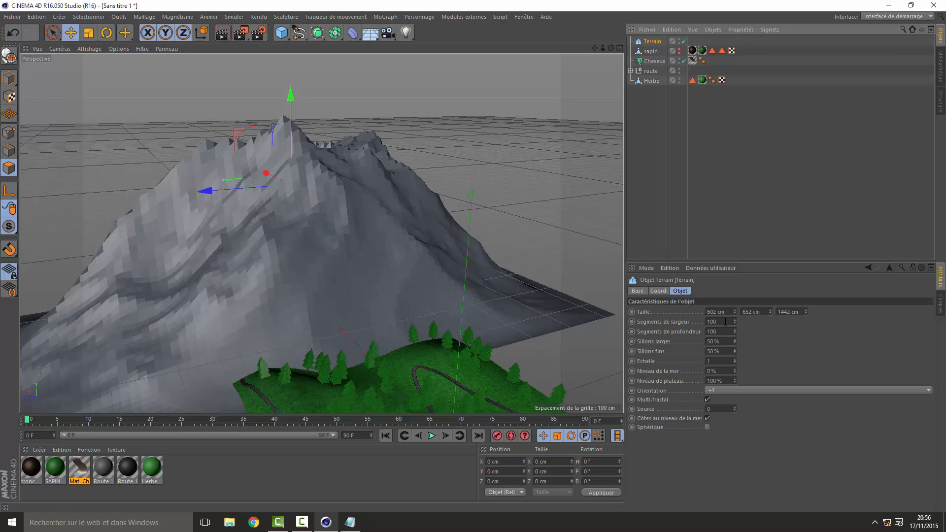
drag(734, 321, 769, 311)
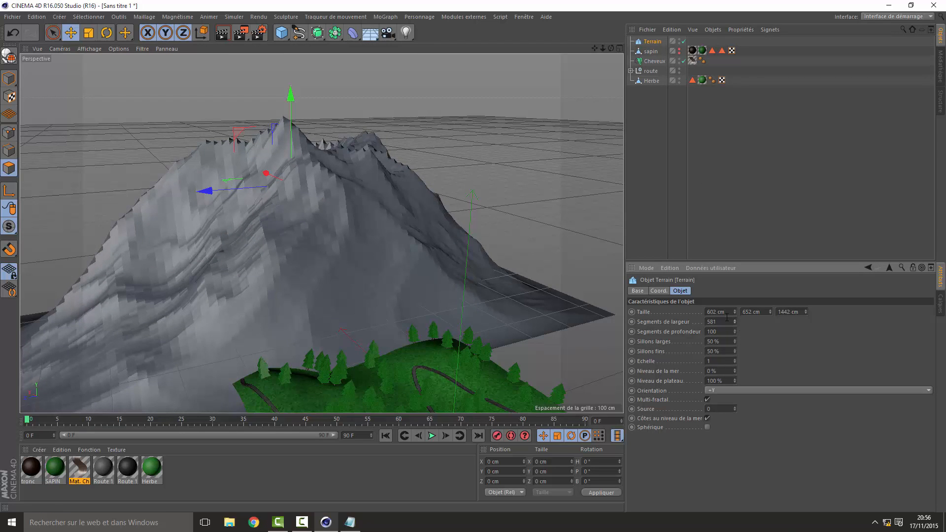
drag(735, 330, 759, 316)
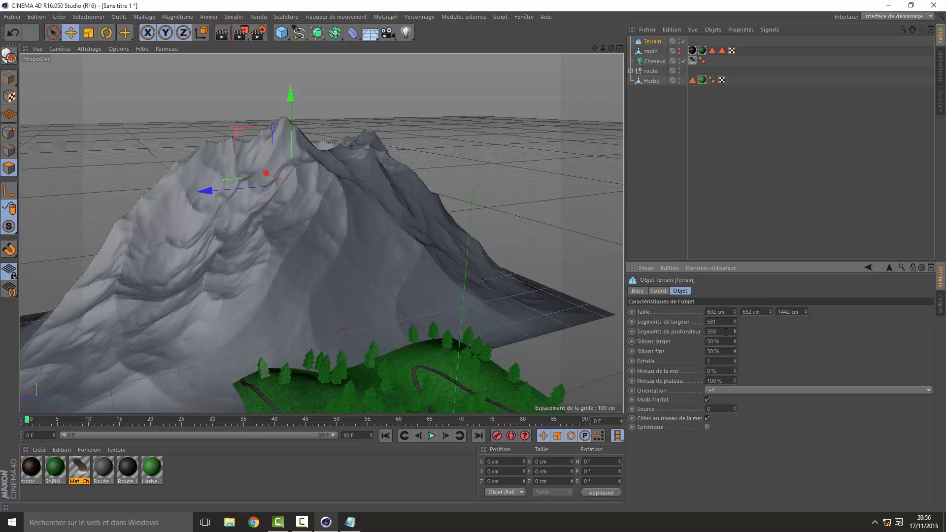
Step: Set the Terrain's broad furrows (Sillons larges) to 99% and fine furrows (Sillons fins) to 100%
drag(735, 341, 743, 345)
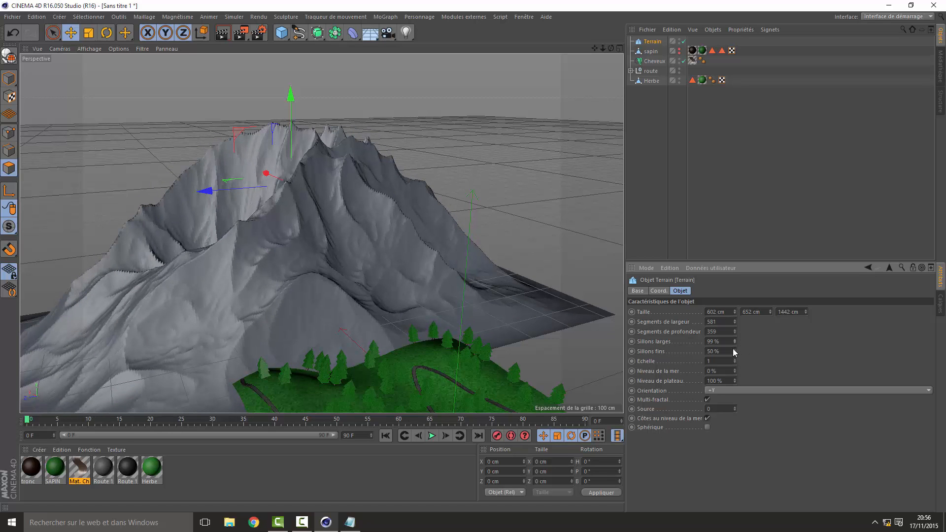
drag(735, 351, 739, 353)
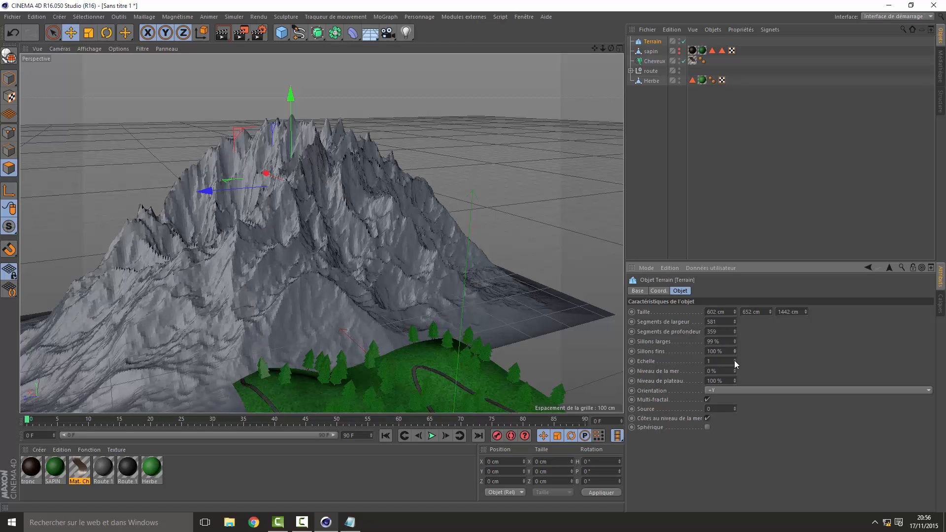
Step: Try 4 width segments on the Terrain, and set both the width and depth segments to 100
double_click(722, 322)
text(4)
key(Return)
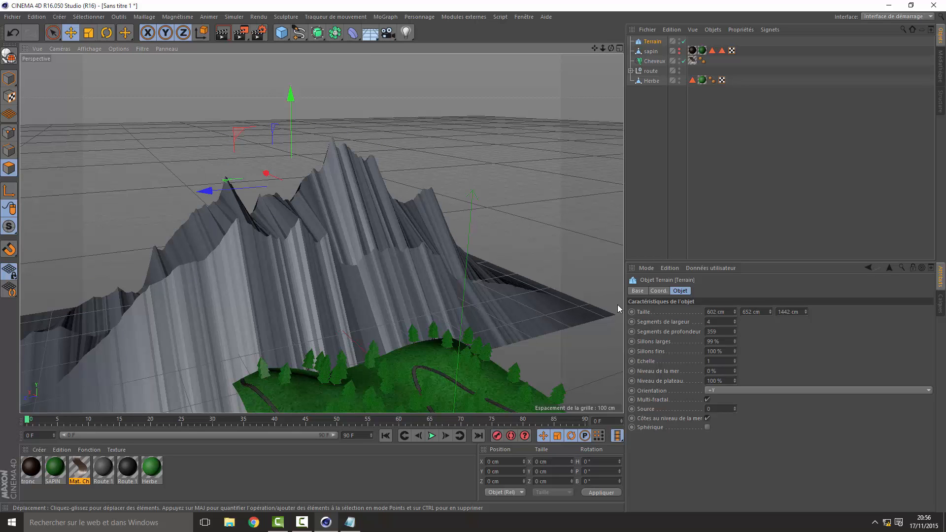
drag(715, 322, 647, 312)
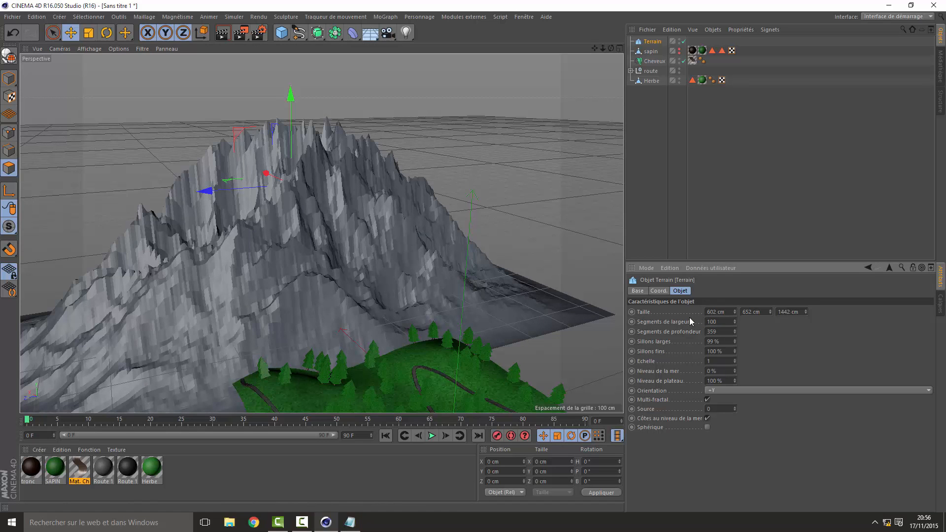
double_click(722, 333)
text(100)
key(Return)
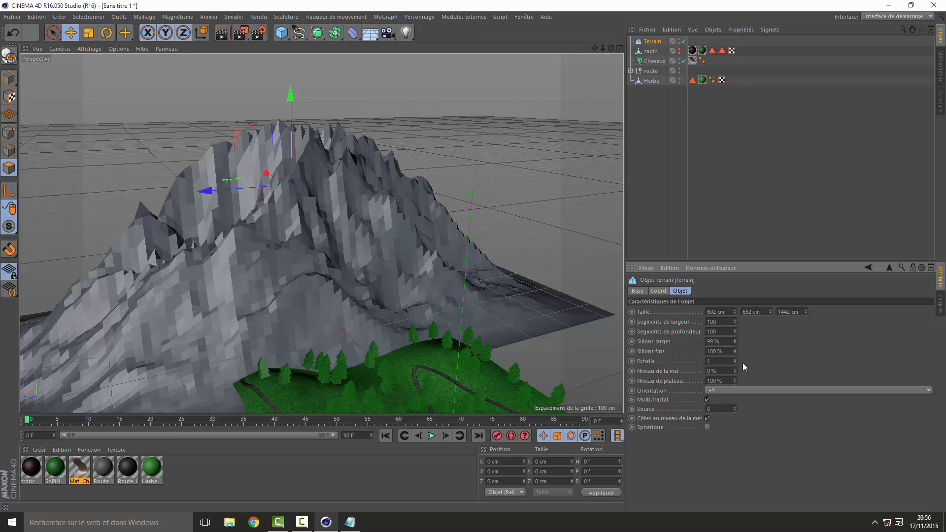
Step: Set the Terrain's scale (Echelle) to 1.06 and shift the mountain along its X axis
drag(735, 360, 734, 360)
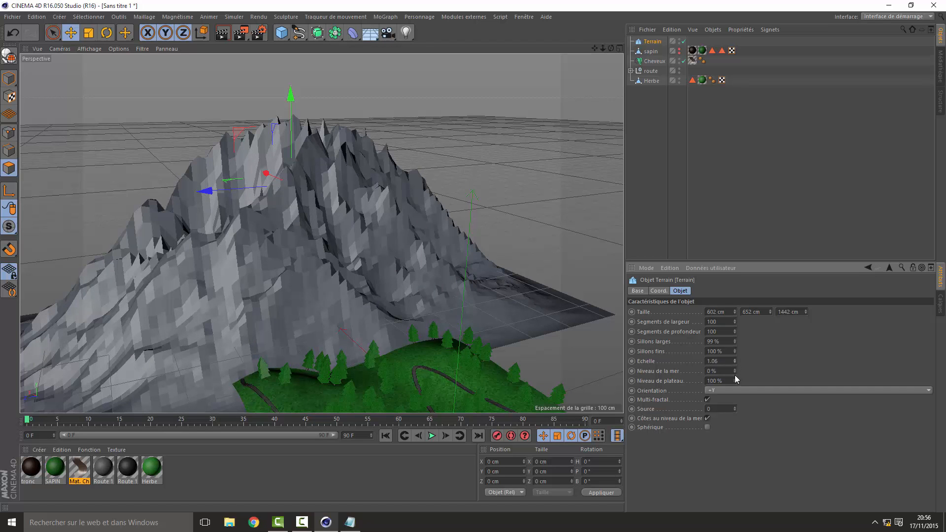
drag(735, 380, 734, 380)
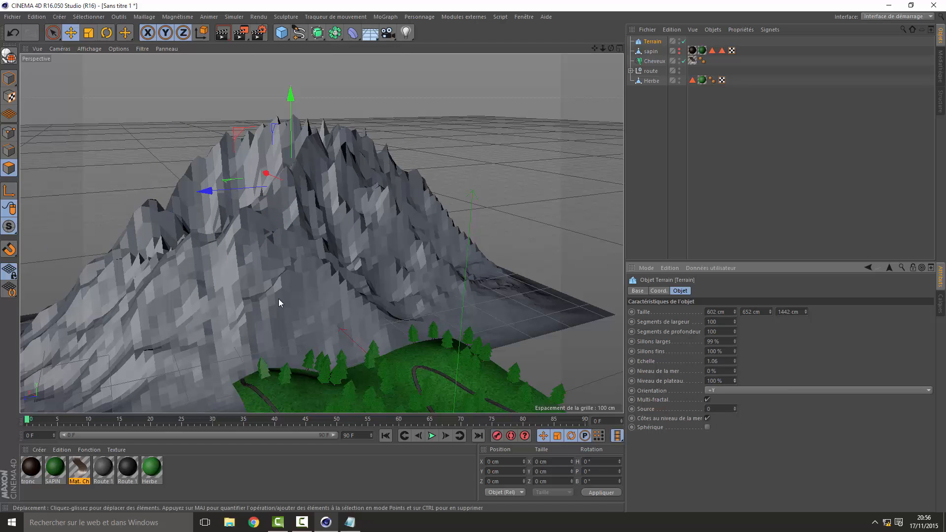
drag(265, 172, 278, 206)
Step: Set the Terrain's width segments to 50
drag(720, 322, 659, 309)
text((à)
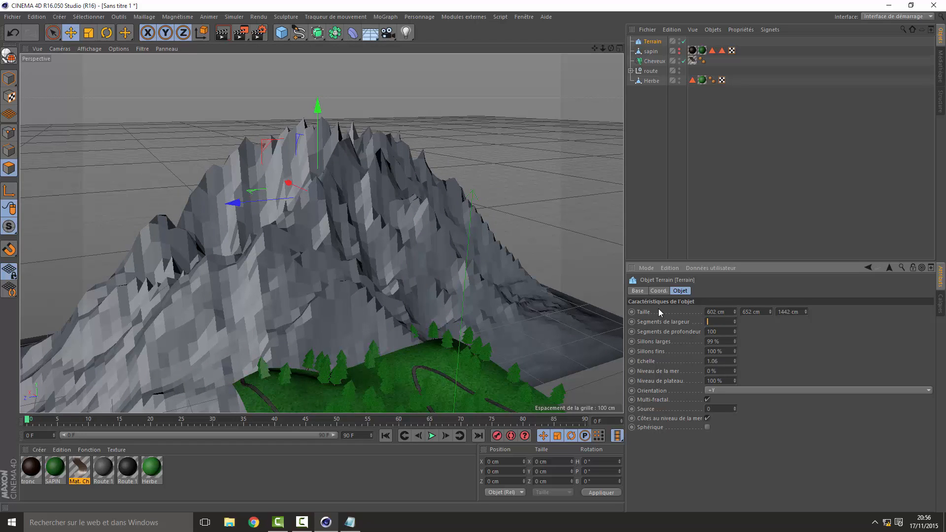
key(Return)
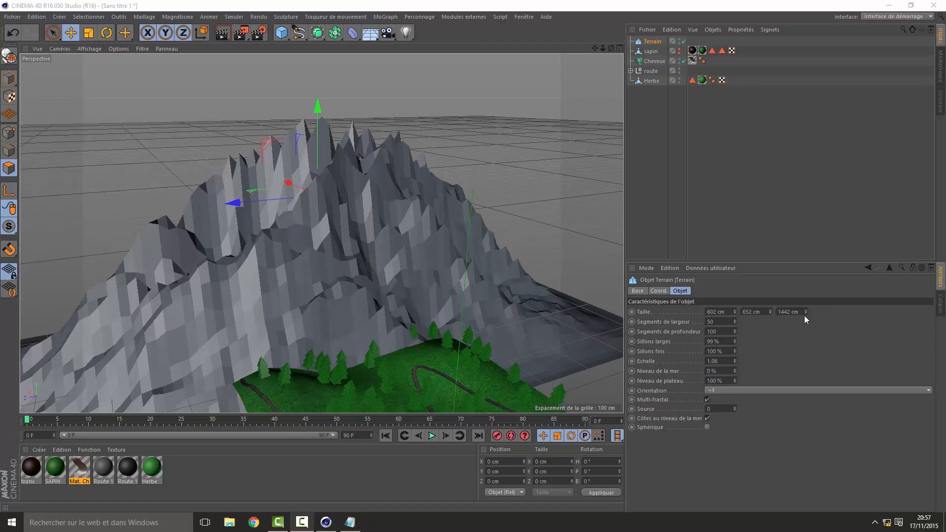
Step: Resize the Terrain to 602 × 453 × 1245 cm and lower it by about 50 cm
drag(806, 312, 771, 365)
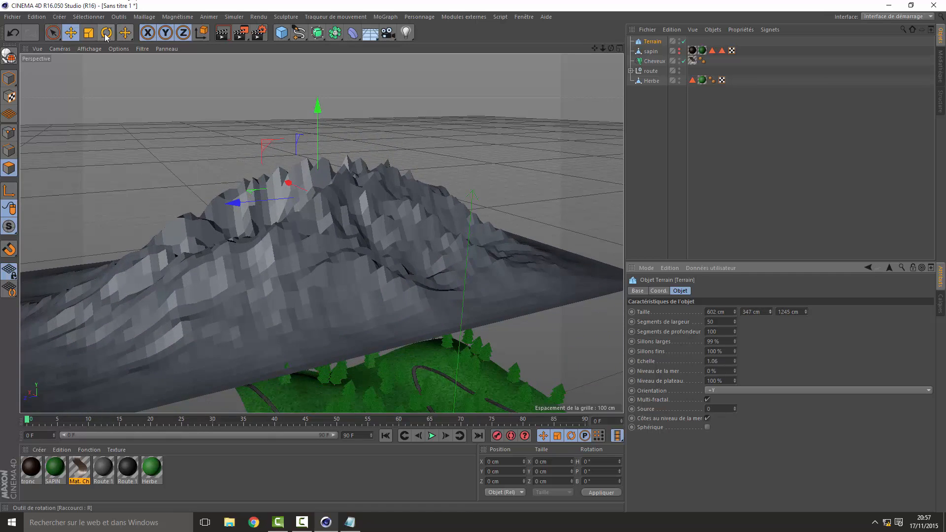
drag(769, 311, 769, 295)
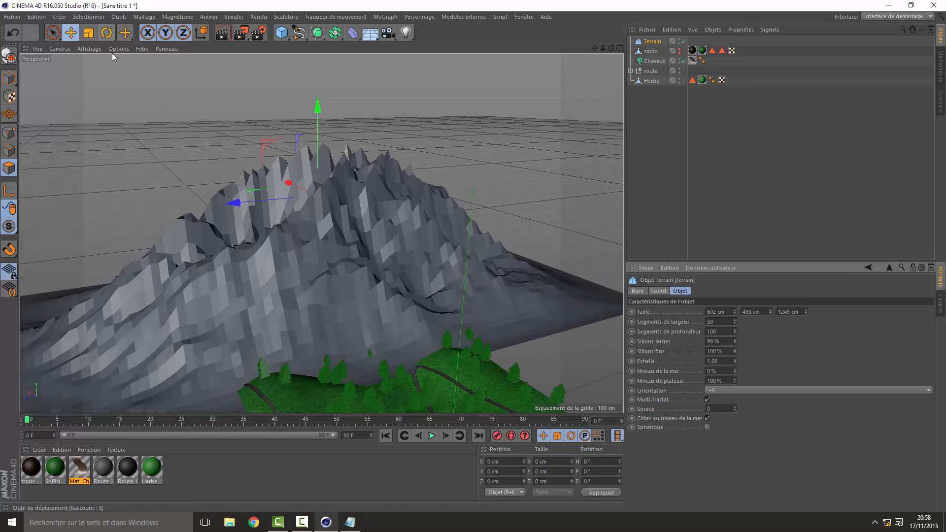
drag(317, 138, 318, 140)
drag(307, 171, 312, 163)
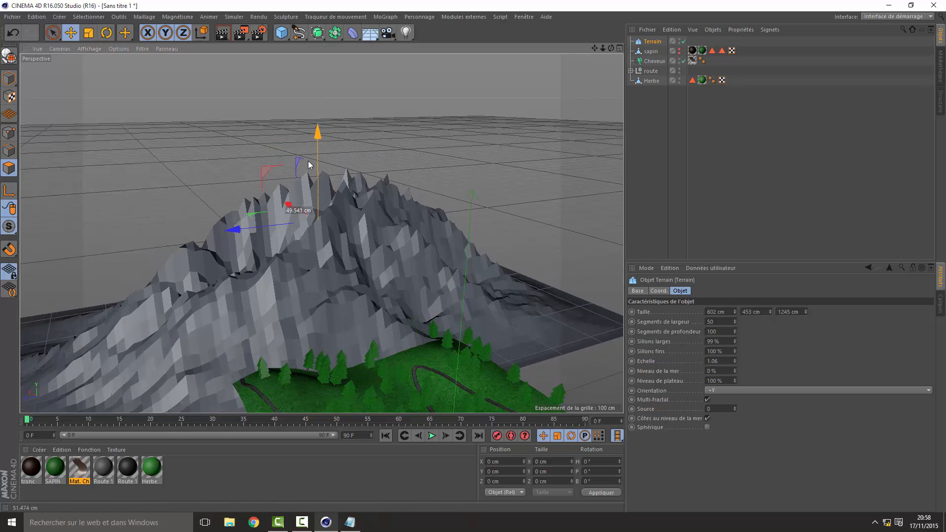
Step: Coarsen the Terrain mesh to 26 width segments and 25 depth segments
click(719, 332)
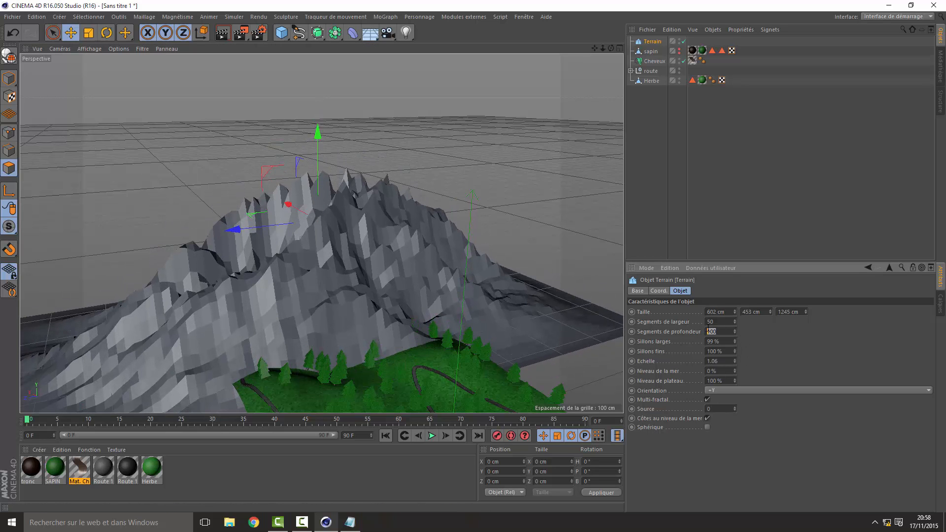
drag(735, 322, 735, 345)
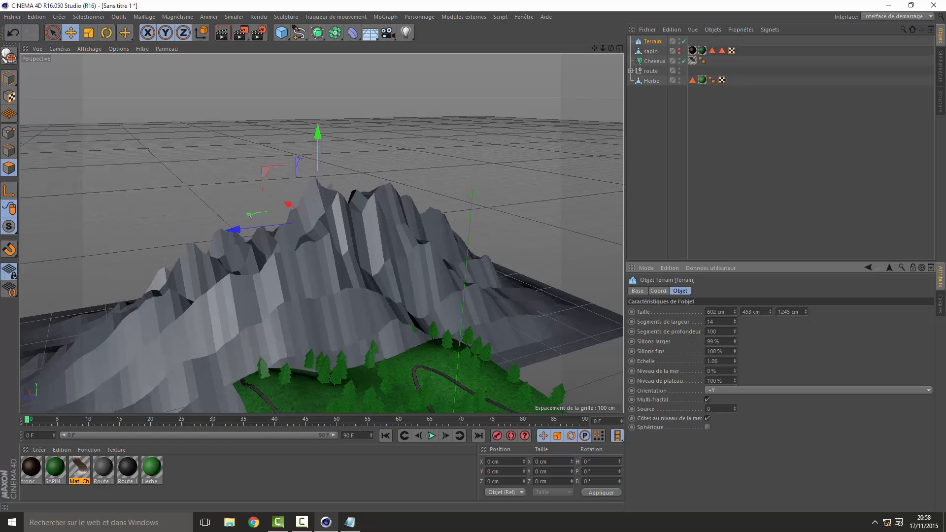
click(732, 321)
key(Return)
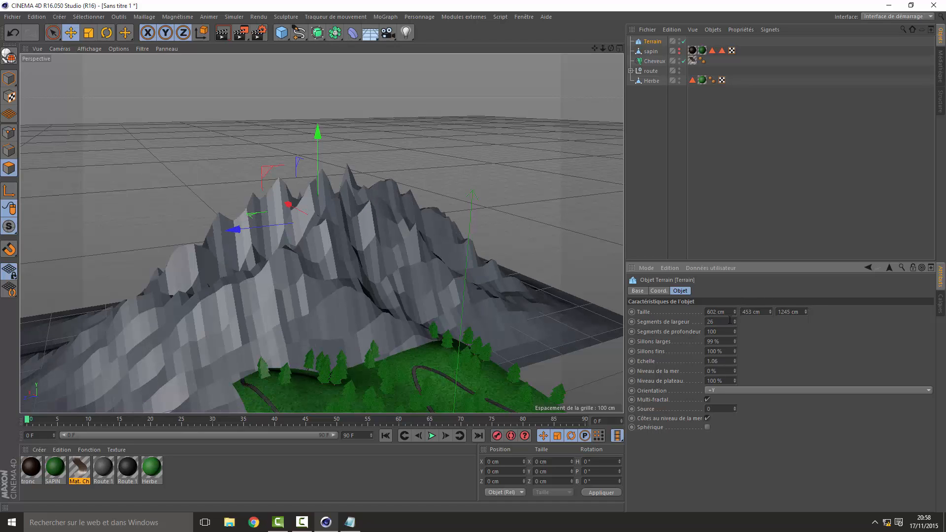
key(BackSpace)
key(BackSpace)
key(BackSpace)
text(25)
key(Return)
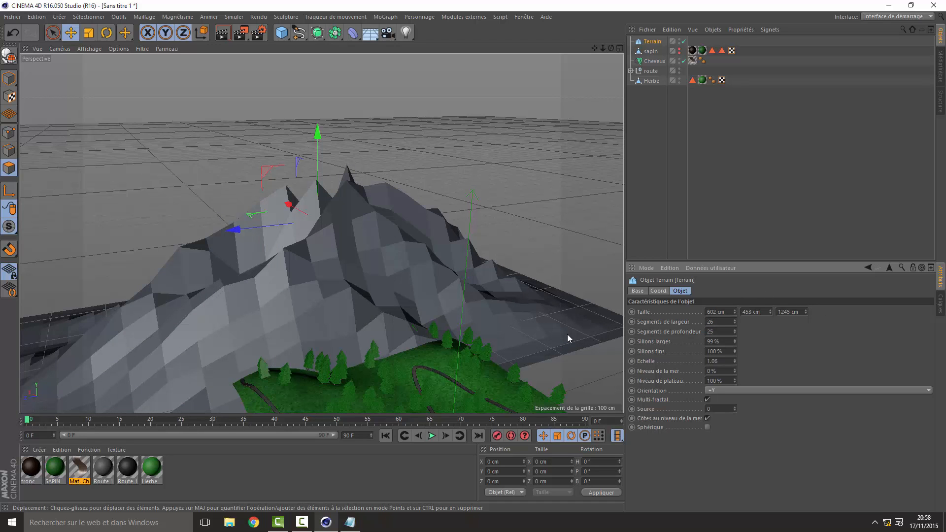
Step: Refine the Terrain mesh to 91 width segments and 130 depth segments
drag(735, 332, 735, 322)
click(736, 321)
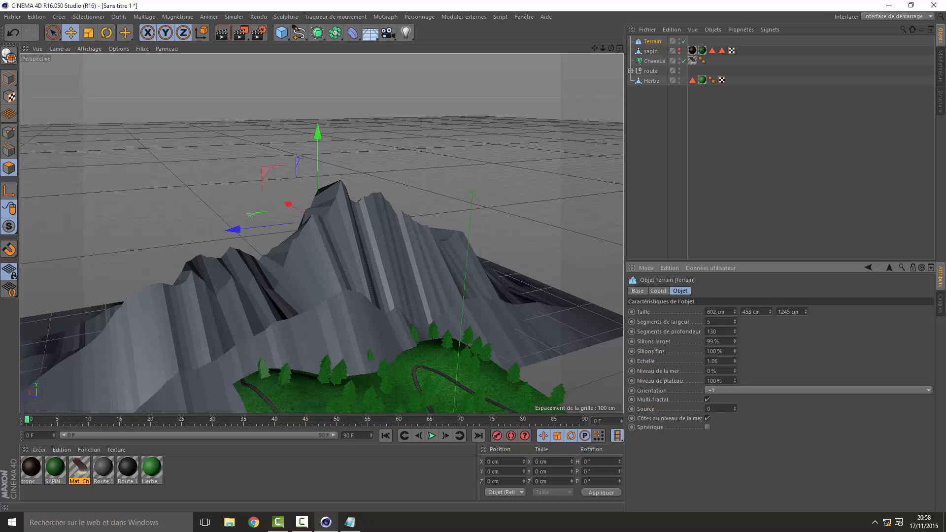
click(735, 321)
click(735, 322)
click(735, 323)
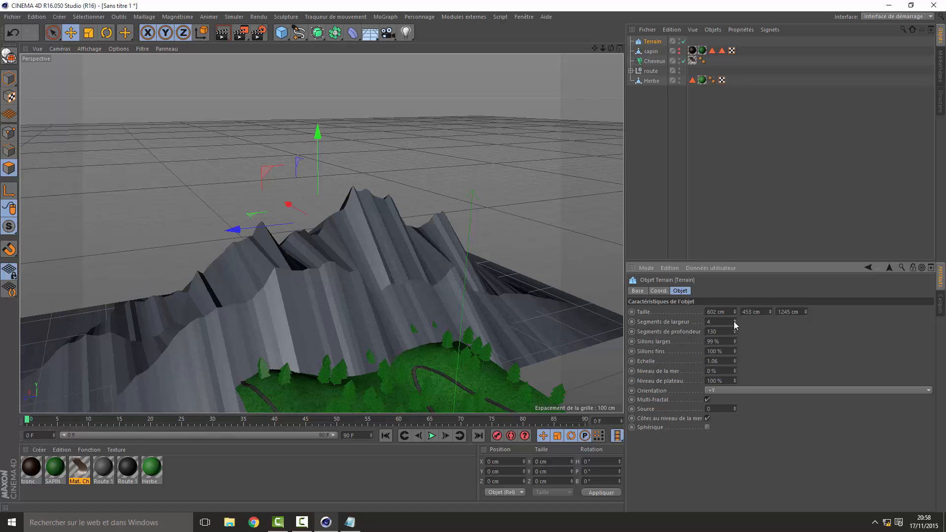
click(735, 320)
drag(735, 321, 736, 321)
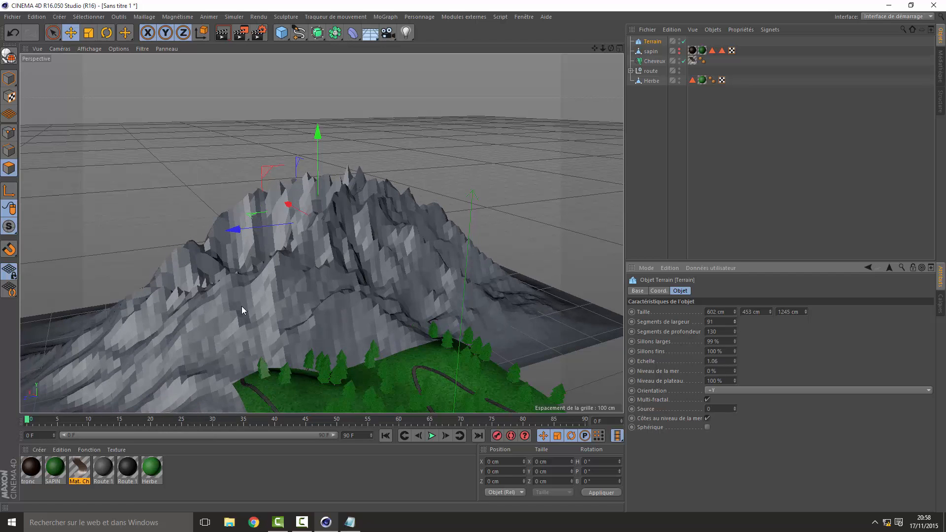
double_click(199, 457)
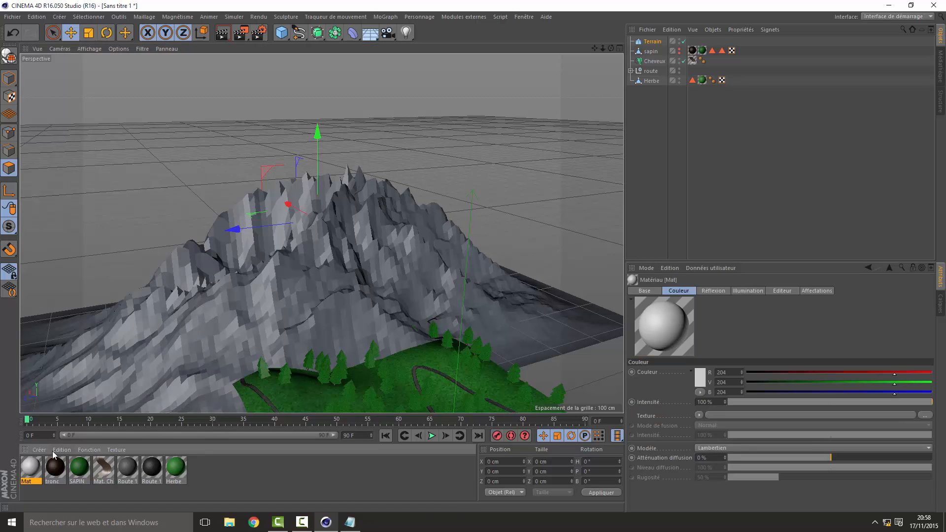
double_click(29, 466)
click(434, 67)
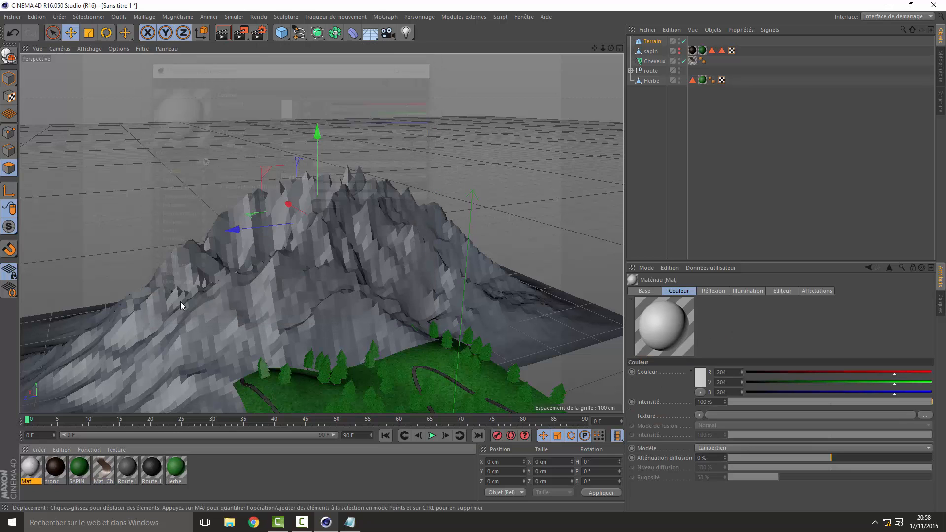
key(Delete)
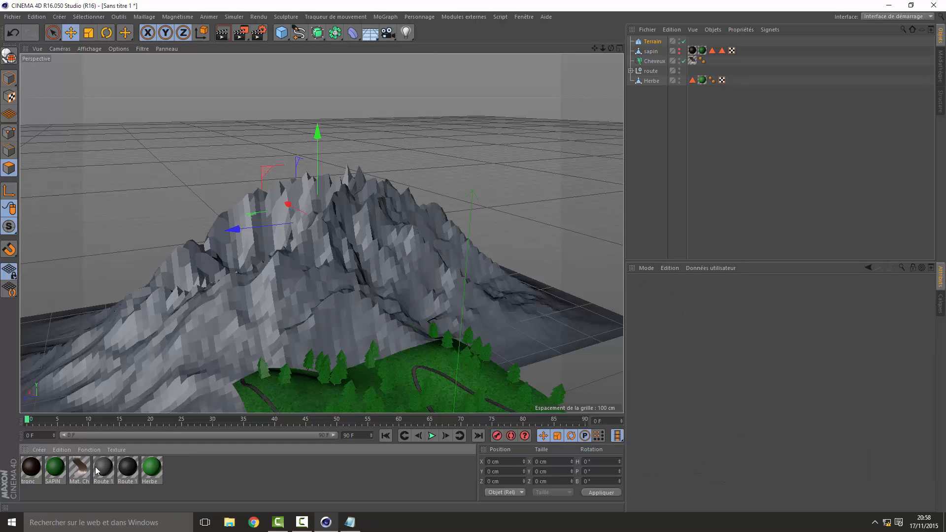
Step: Duplicate the darker Route 1 material and rename the copy montagne
click(127, 466)
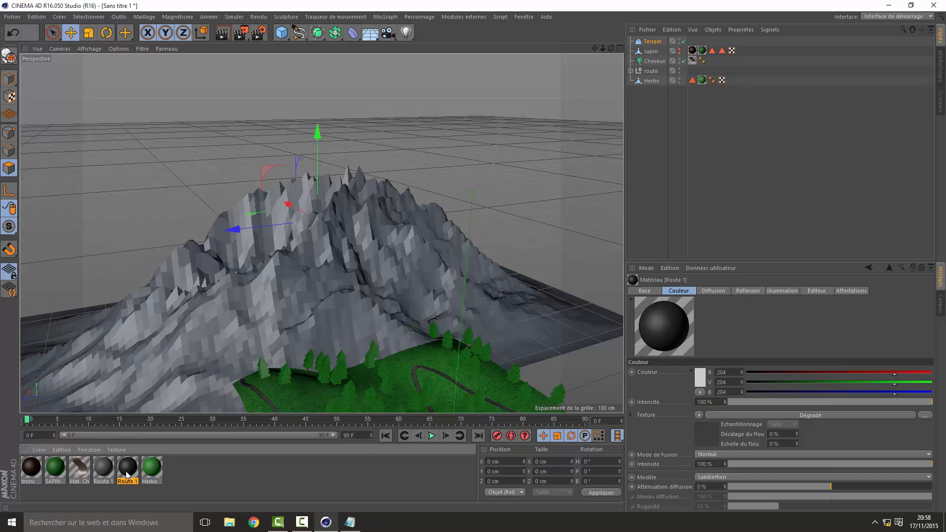
key(ctrl+v)
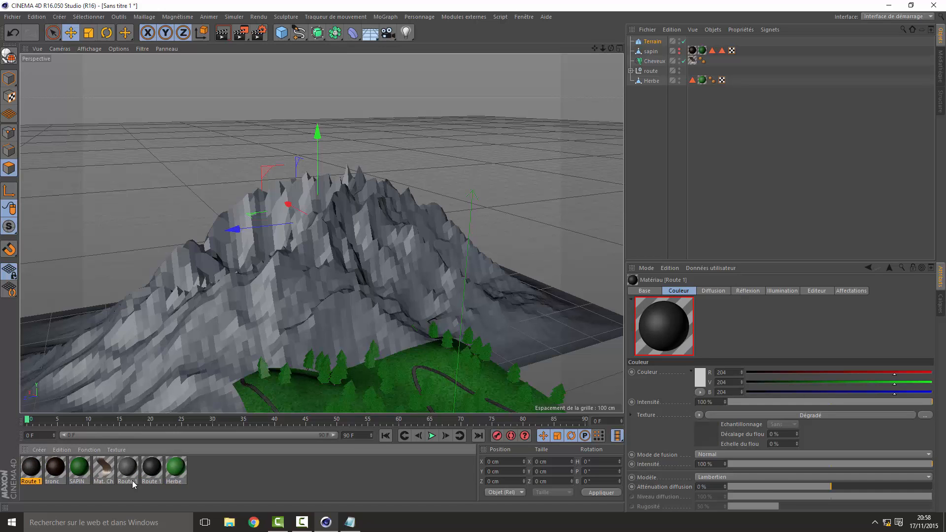
double_click(36, 469)
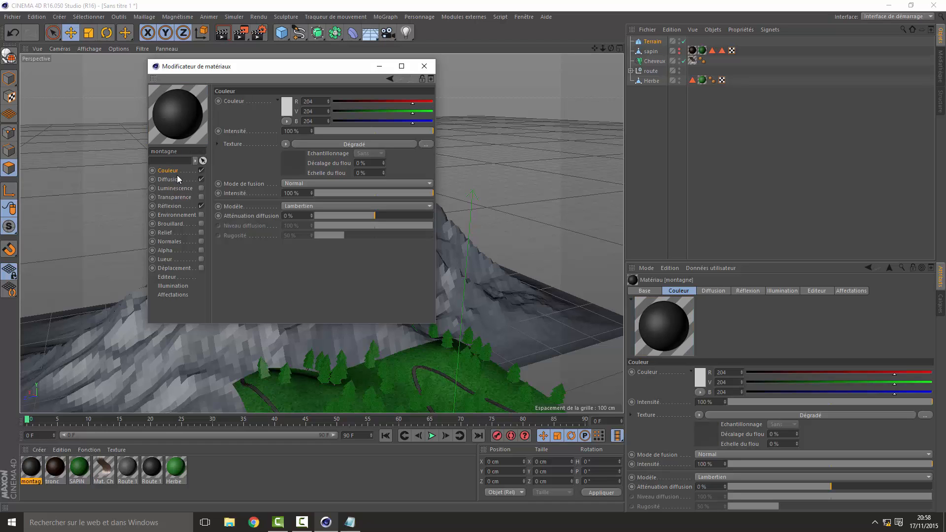
click(201, 206)
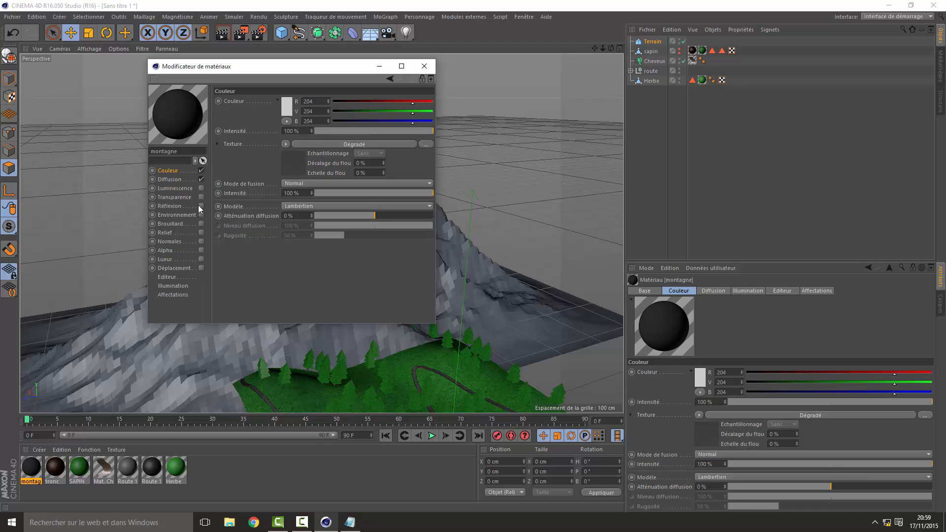
click(201, 206)
click(179, 173)
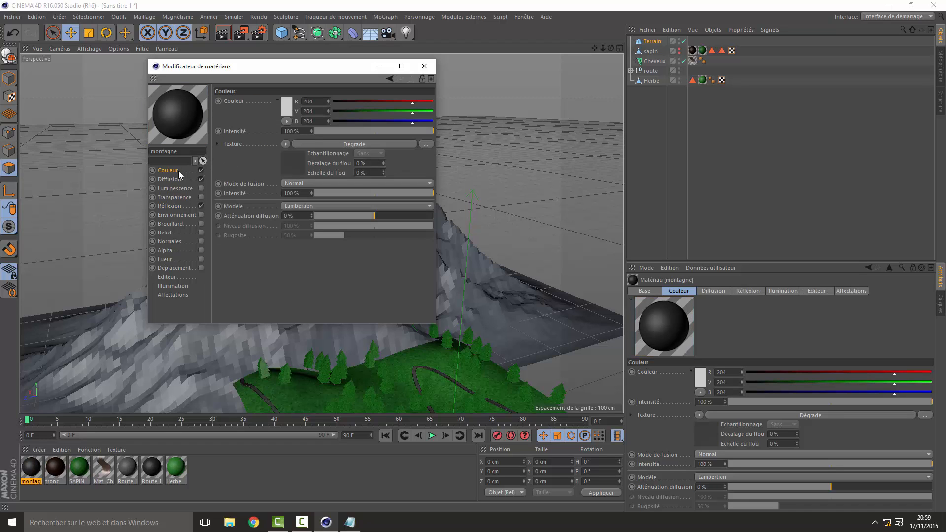
Step: Keep both knots of the montagne material's colour gradient dark grey and apply the material to the Terrain
click(298, 145)
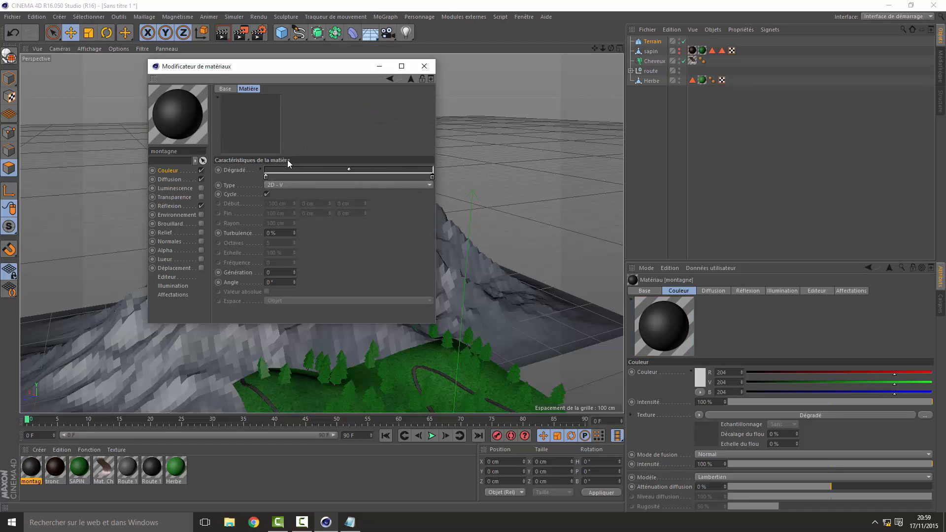
double_click(267, 176)
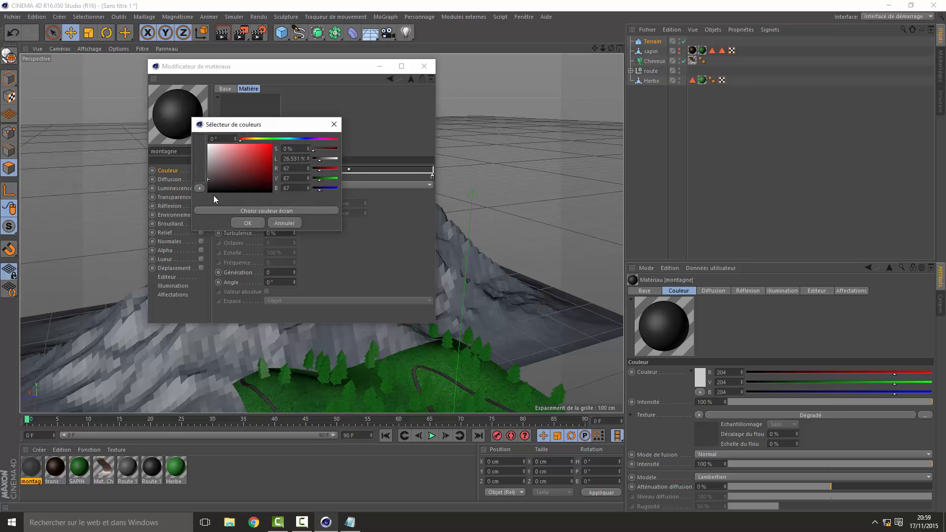
click(241, 223)
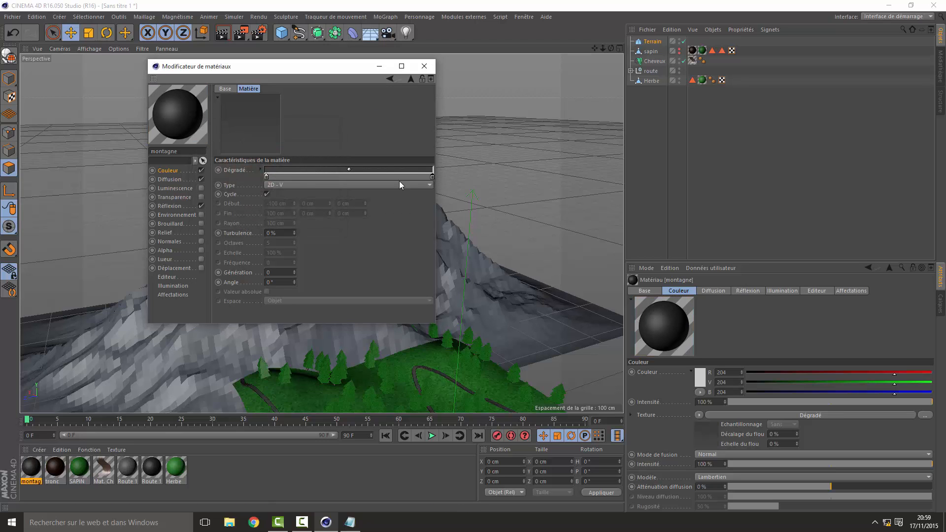
double_click(433, 177)
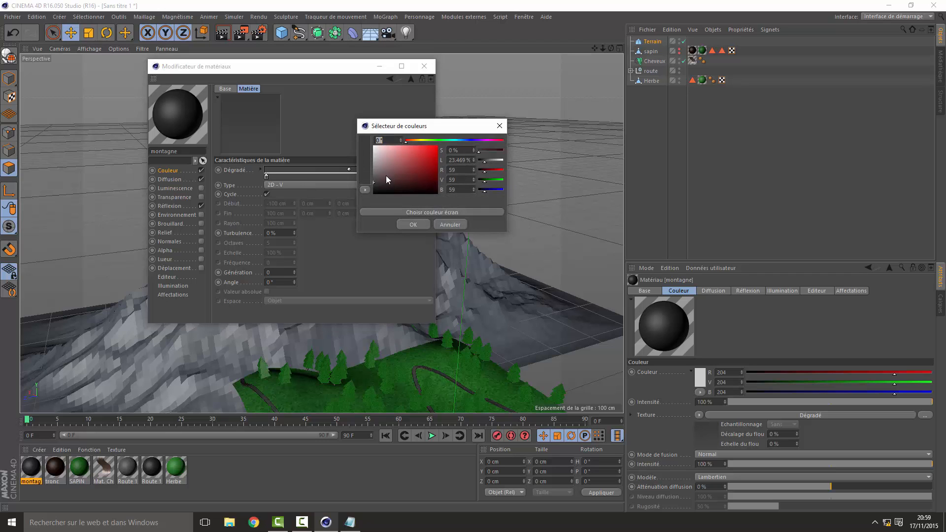
click(412, 225)
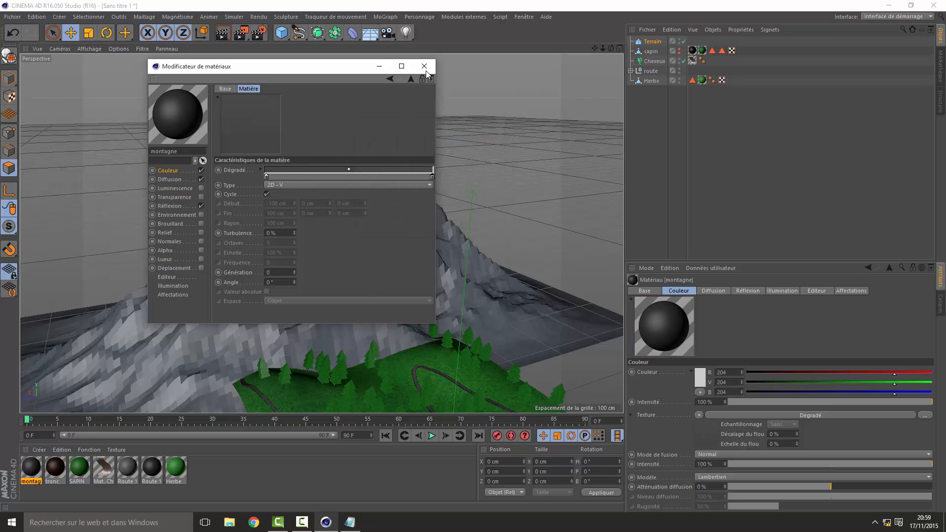
click(424, 67)
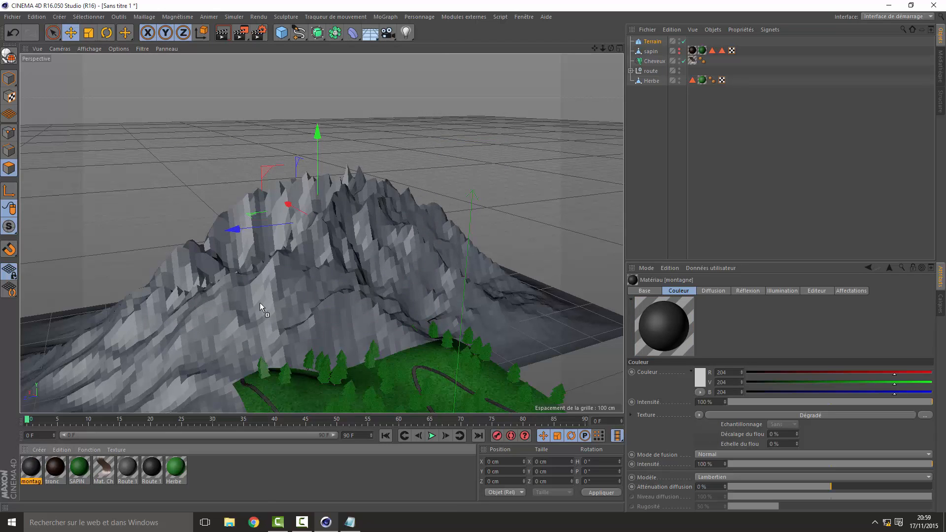
drag(259, 303, 259, 303)
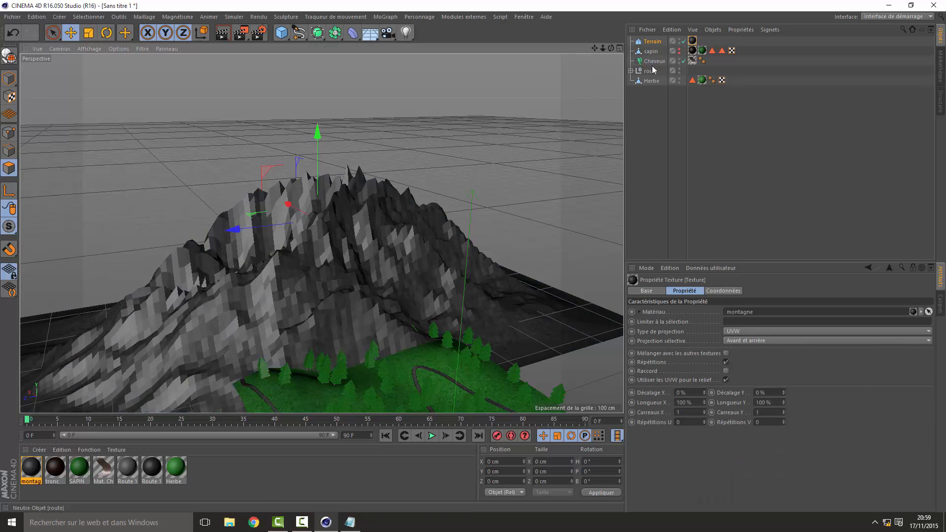
Step: Duplicate the Terrain, move the copy along its depth axis beside the original, and rotate it about the vertical axis
click(653, 42)
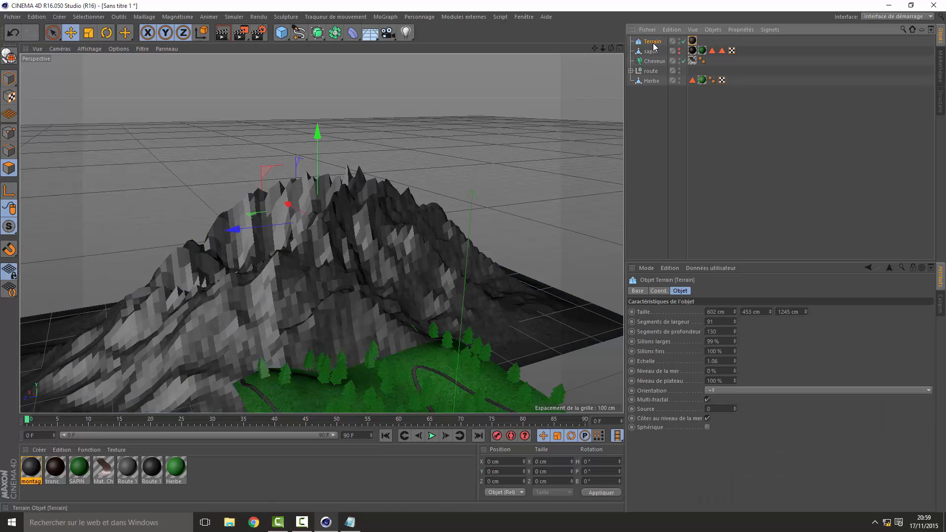
key(ctrl+c)
key(ctrl+v)
drag(276, 225, 177, 250)
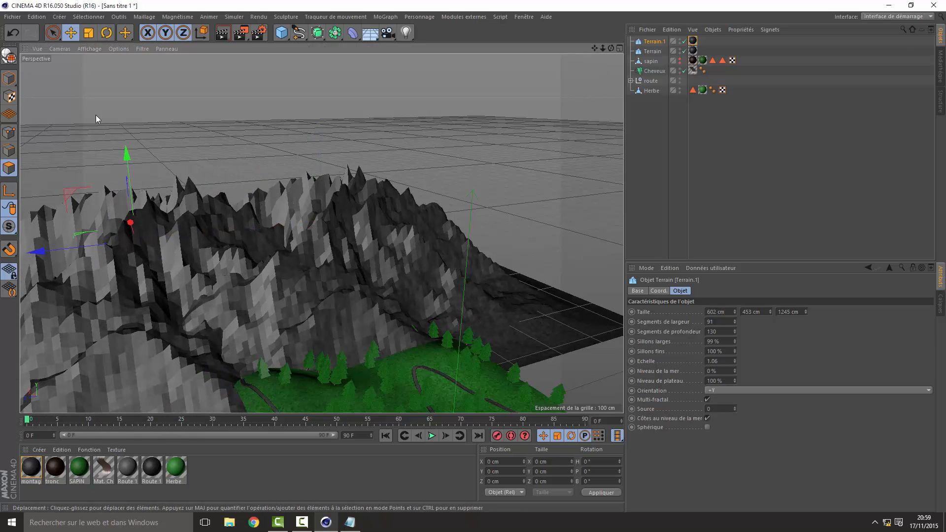
key(r)
drag(147, 256, 78, 253)
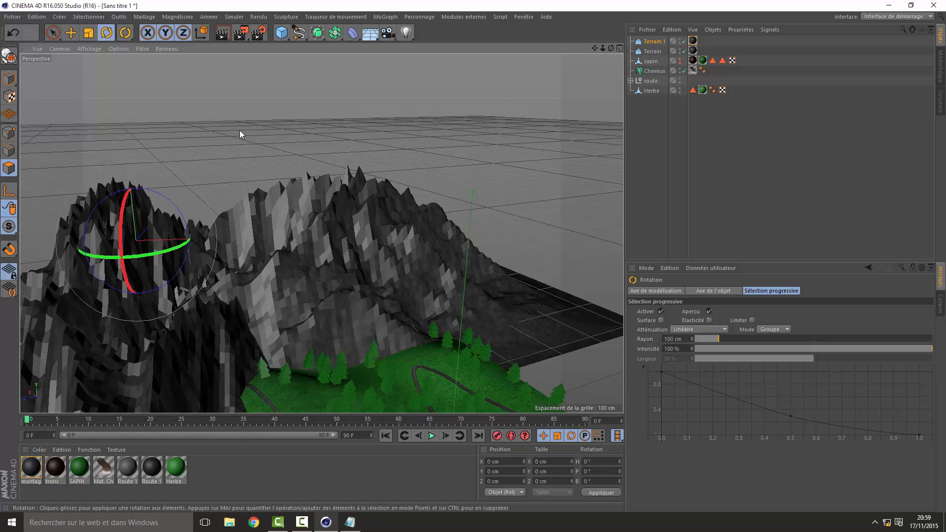
click(245, 461)
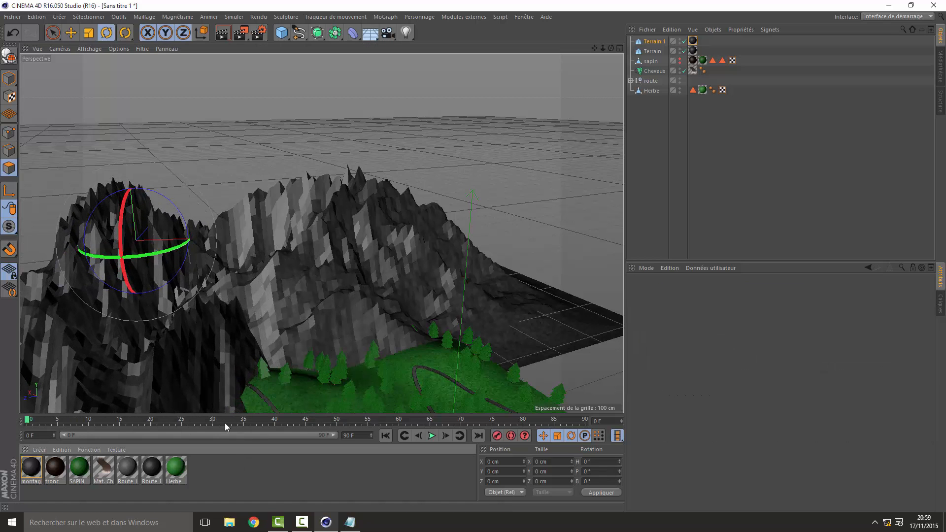
Step: Duplicate the rotated Terrain.1 mountain in place
drag(606, 50, 629, 52)
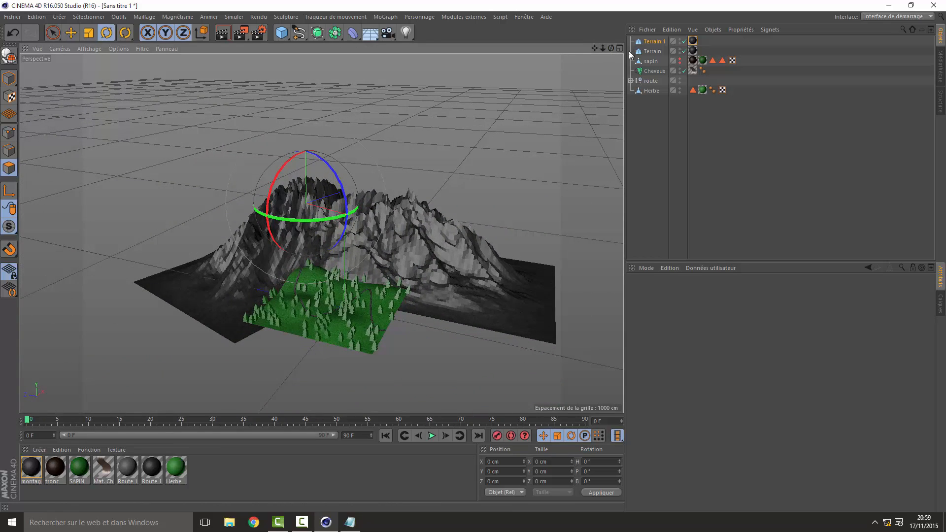
click(657, 43)
key(ctrl+c)
key(ctrl+v)
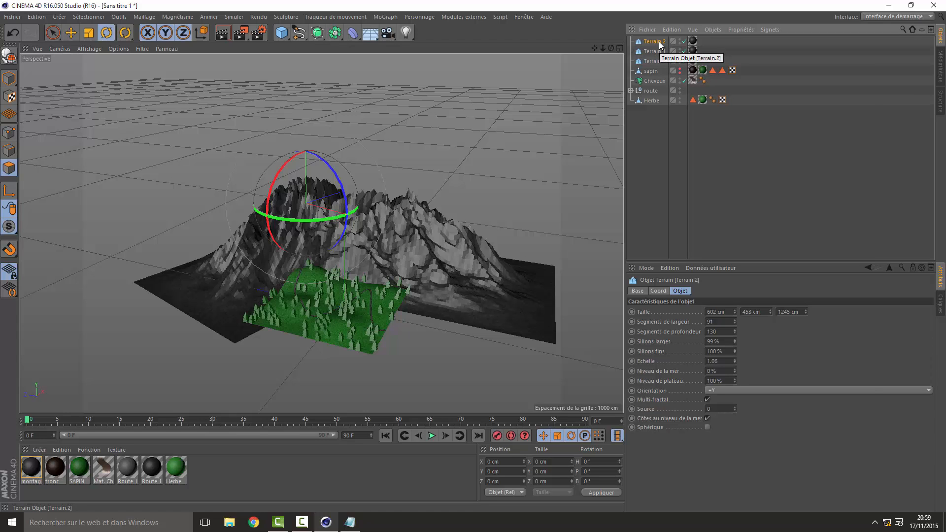
right_click(663, 45)
key(Escape)
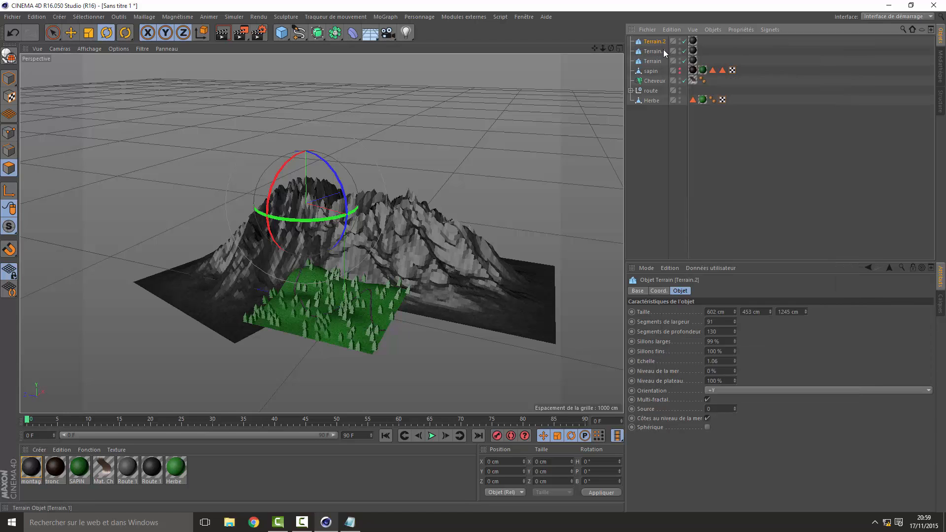
click(197, 473)
double_click(204, 472)
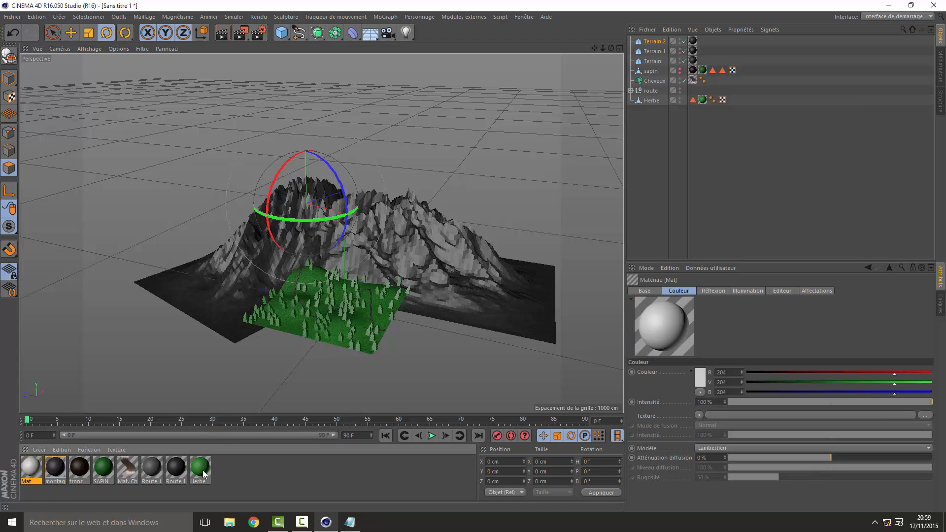
double_click(29, 470)
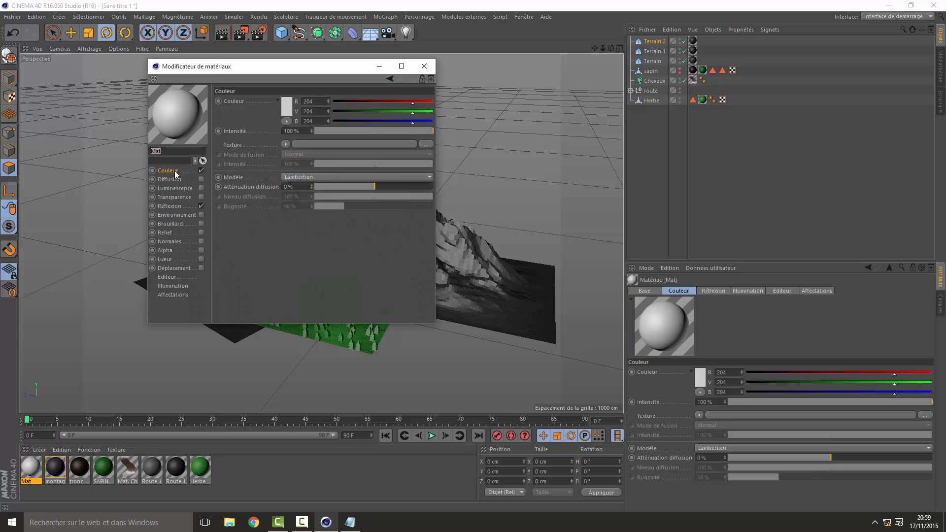
click(174, 171)
click(424, 66)
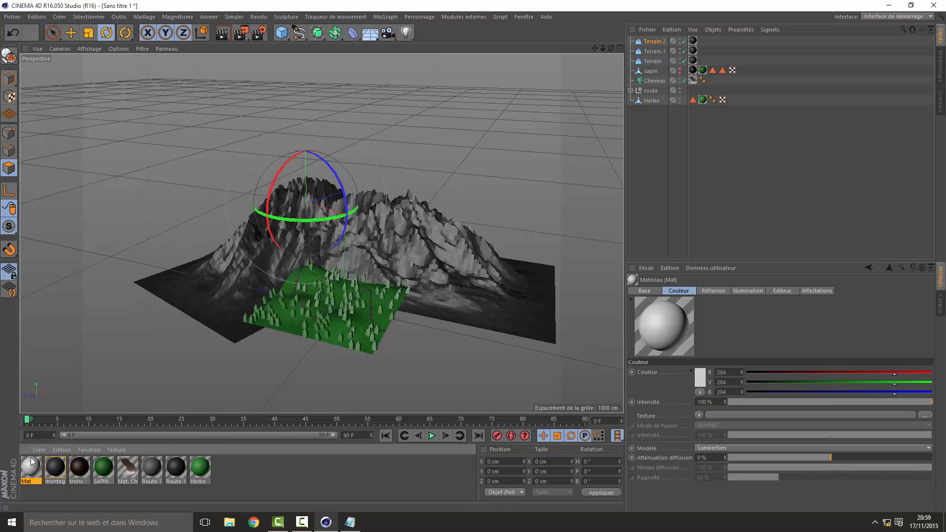
key(Delete)
Step: Duplicate the montagne material
click(33, 470)
key(ctrl+c)
key(ctrl+v)
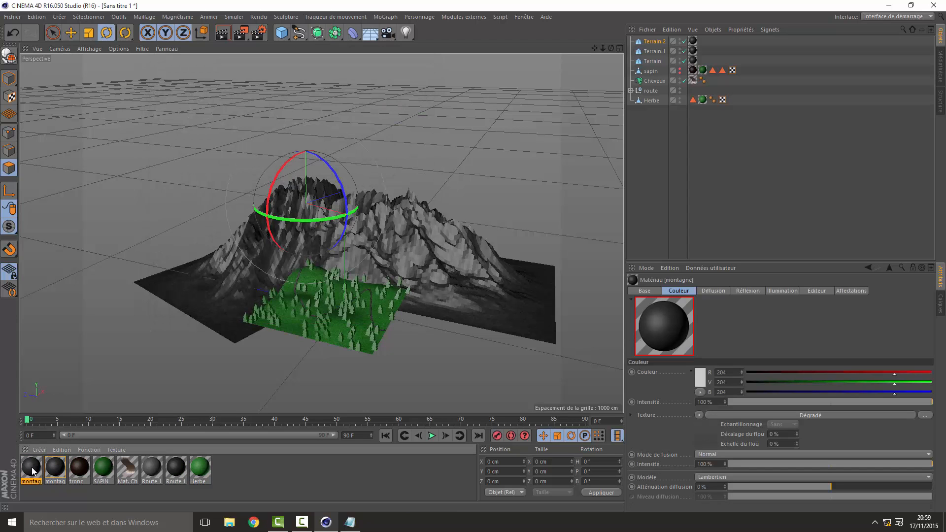
Step: Set both knots of the copied montagne material's colour gradient to white
double_click(32, 468)
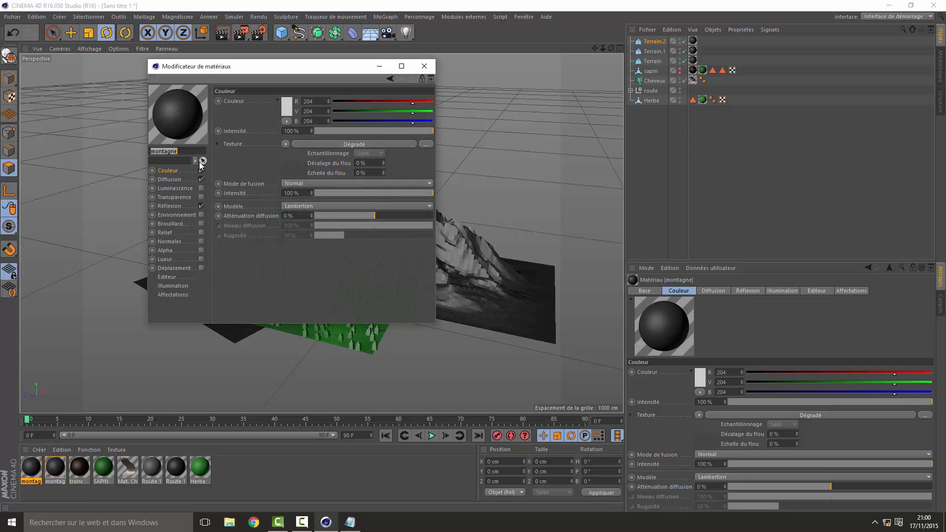
click(296, 143)
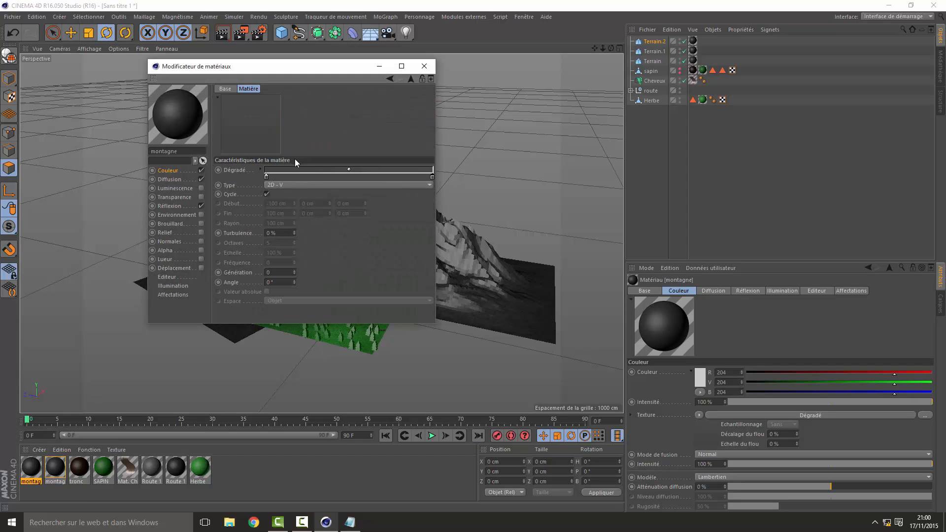
double_click(266, 176)
click(248, 224)
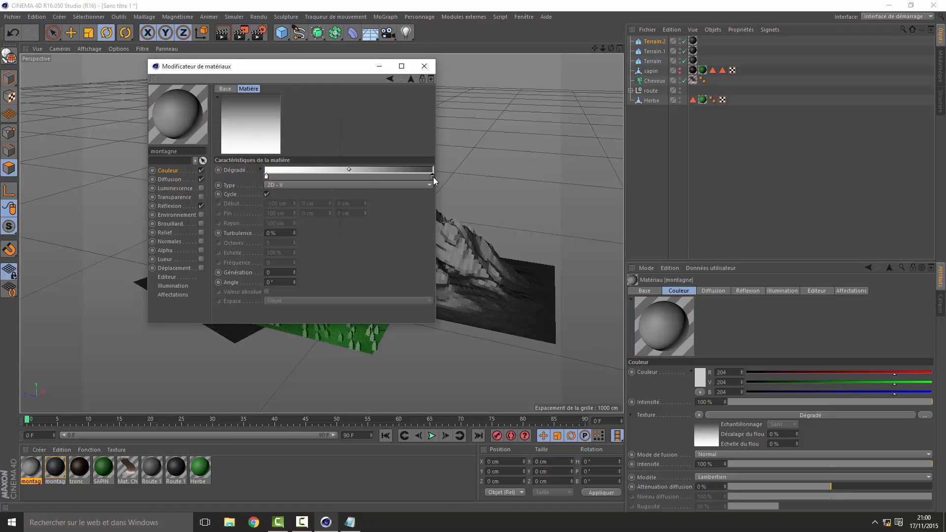
double_click(432, 176)
click(413, 225)
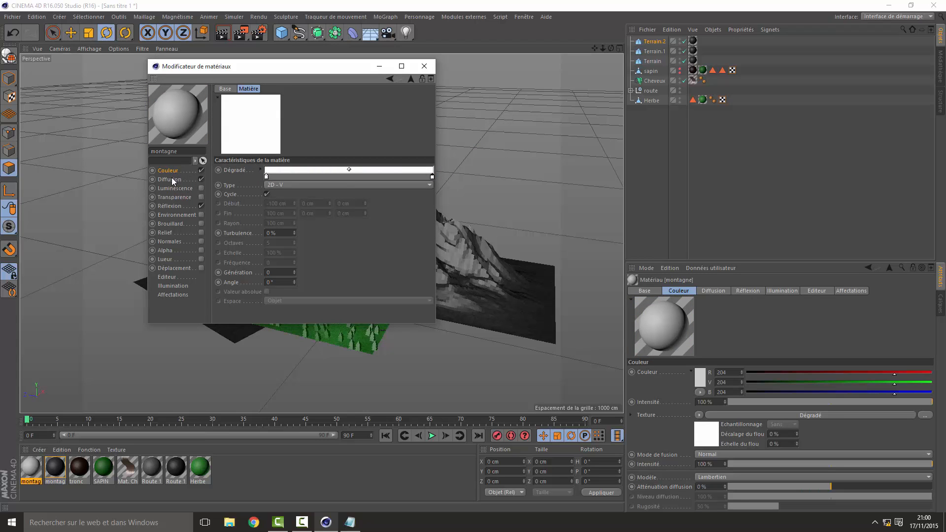
Step: Add a Beckmann reflection layer at 6% to the white montagne material and set its default specular layer to 10%
click(172, 180)
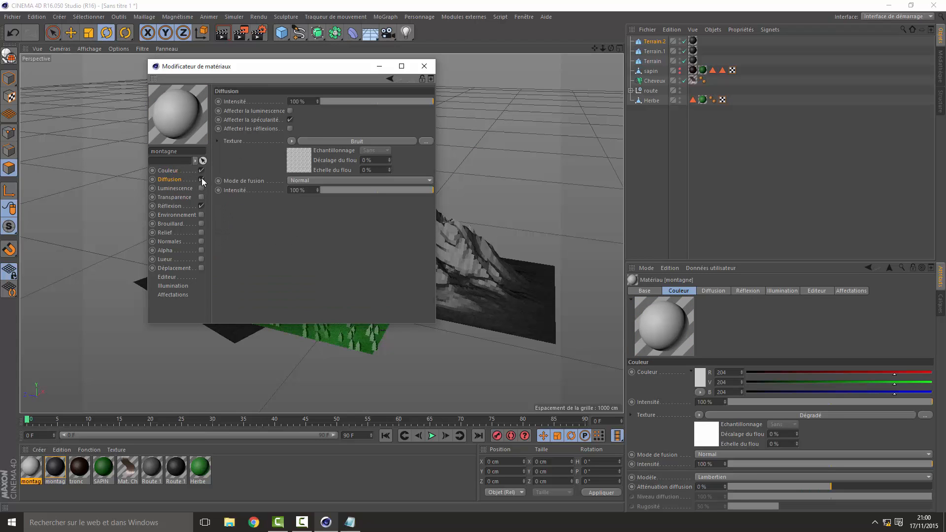
click(172, 206)
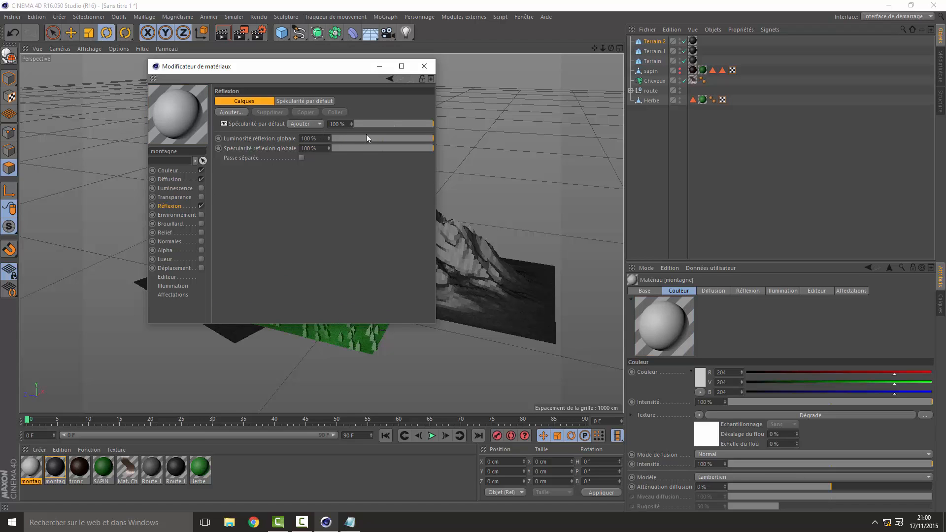
click(241, 112)
click(271, 120)
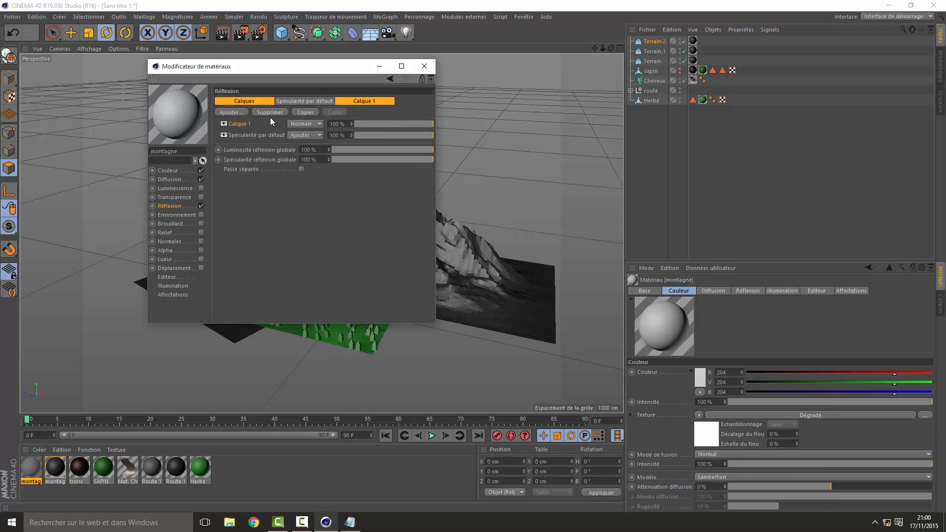
click(387, 135)
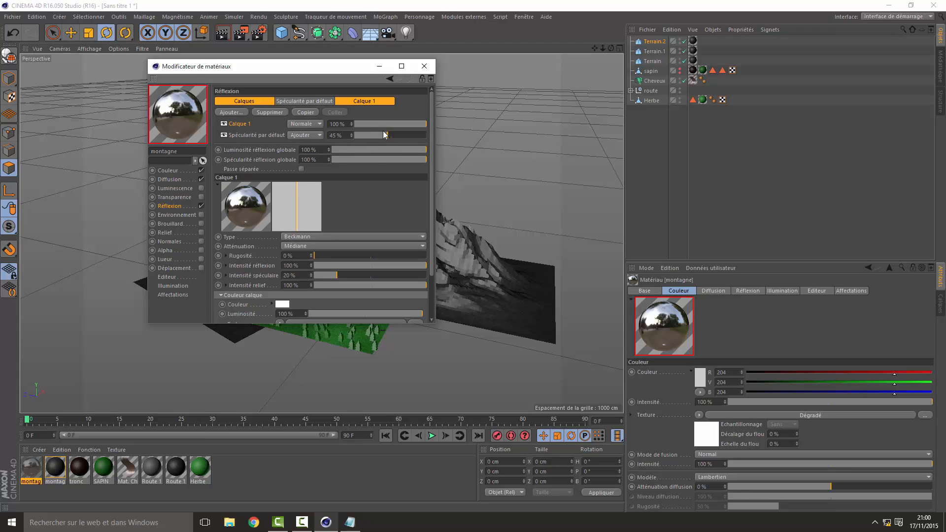
click(382, 125)
click(363, 125)
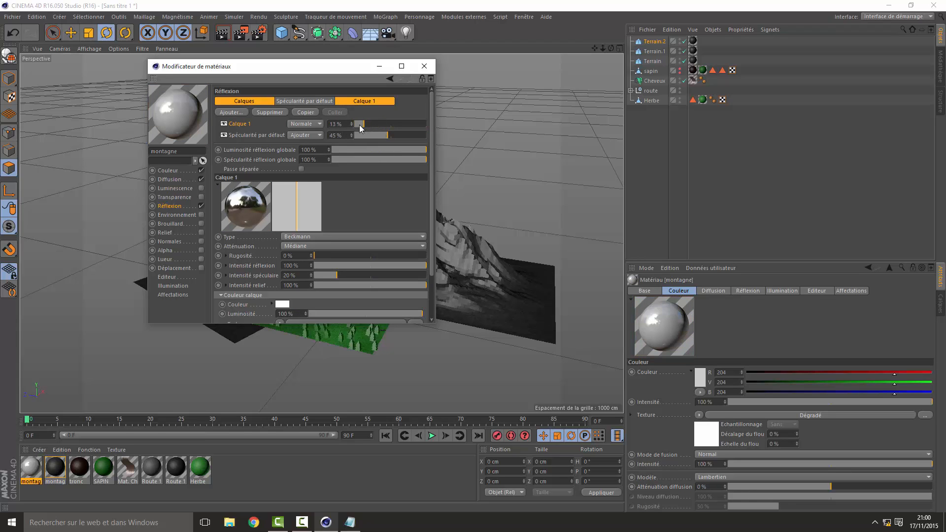
click(361, 135)
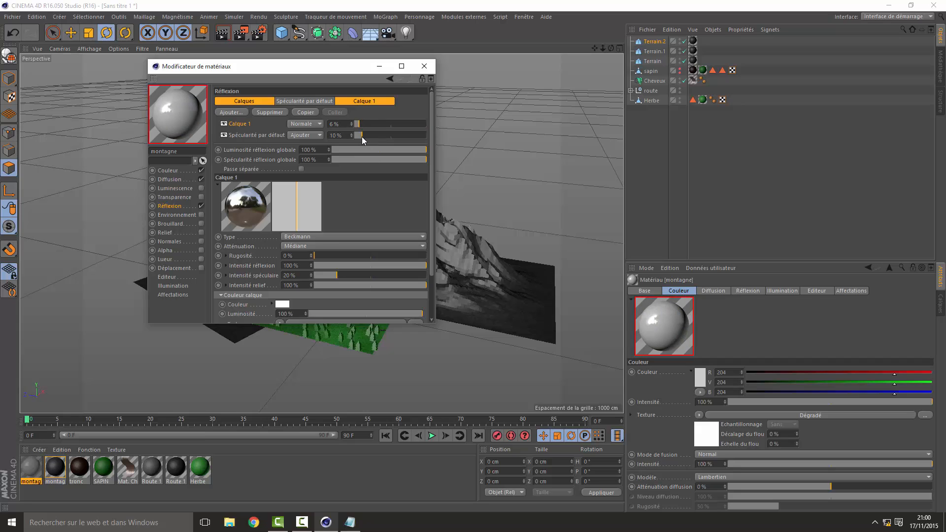
Step: Reduce the white montagne material's global reflection brightness and set its global reflection specularity to 11%
click(344, 150)
click(343, 160)
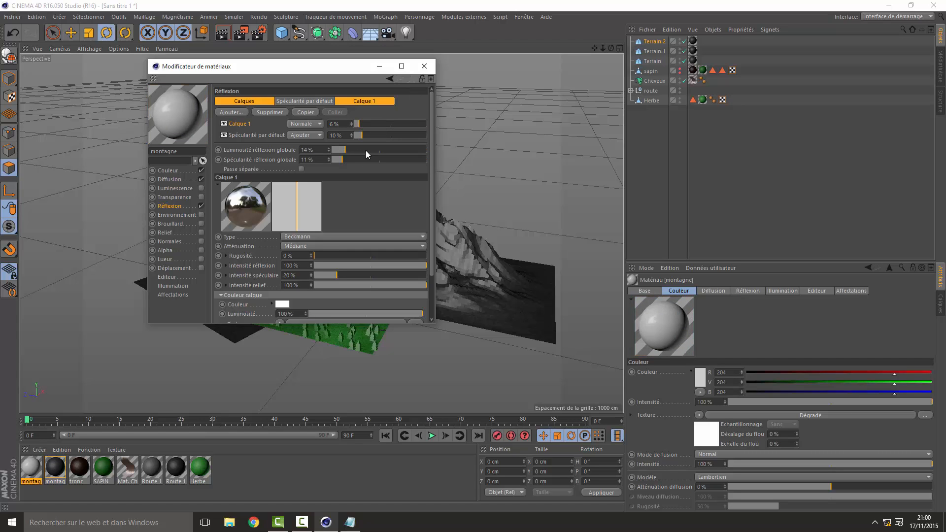
click(365, 149)
click(424, 67)
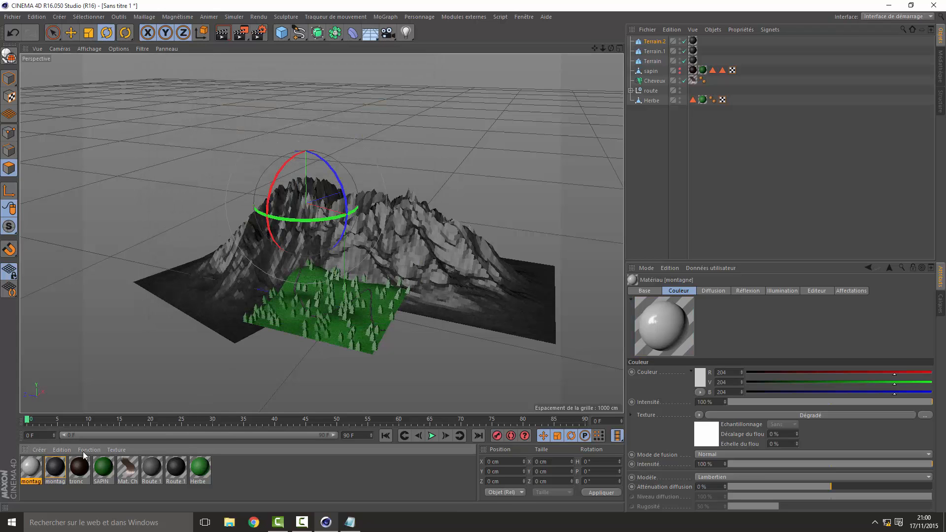
Step: Apply the white montagne material to Terrain.2 and raise that mountain by about 78 cm
drag(29, 476, 656, 41)
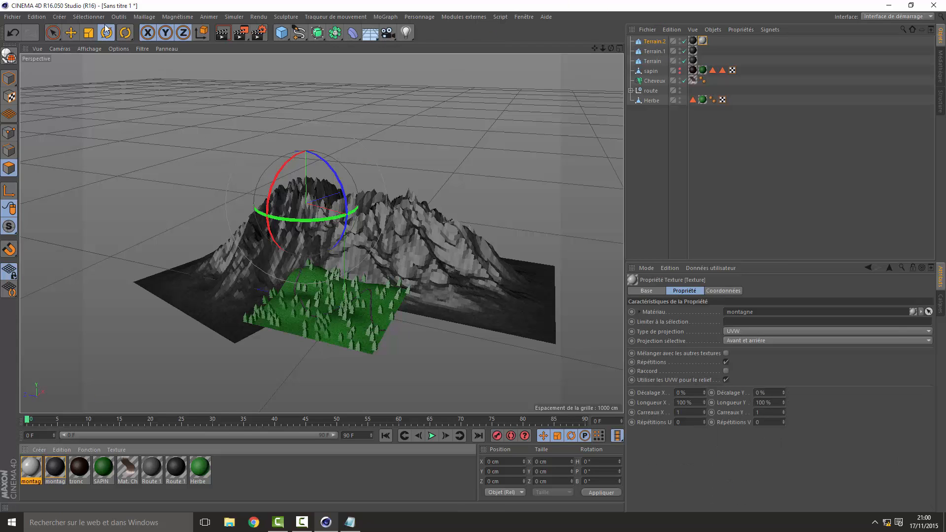
key(e)
drag(305, 169, 305, 148)
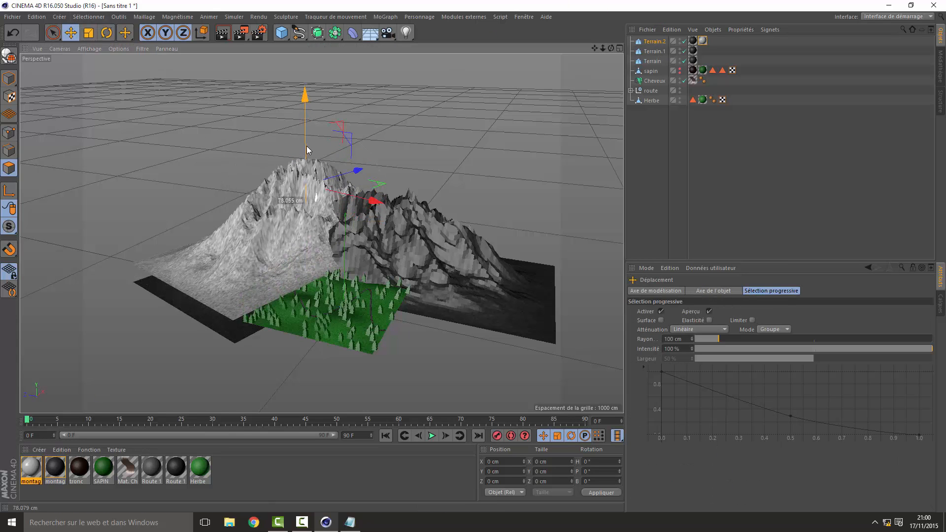
Step: Rotate the white Terrain.2 about the vertical axis and position it behind the two dark mountains with its peak showing above them
key(r)
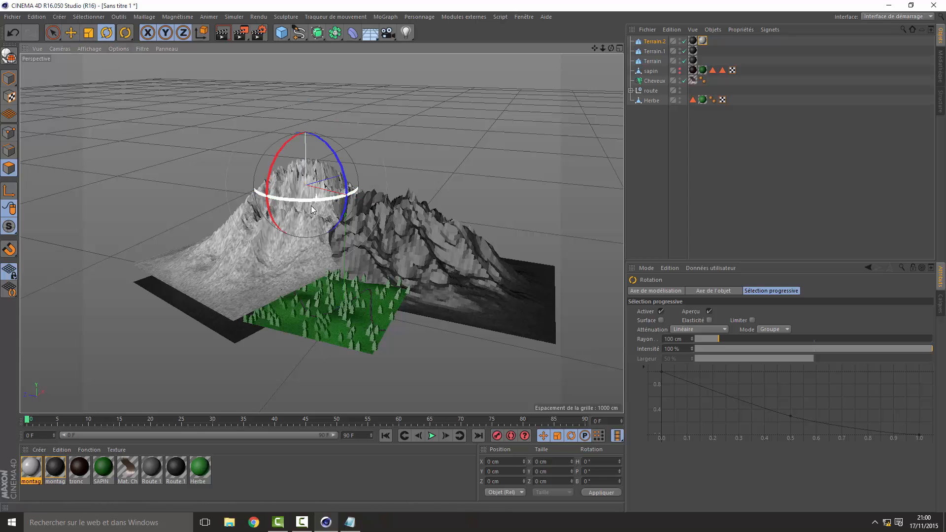
drag(291, 200, 309, 193)
key(e)
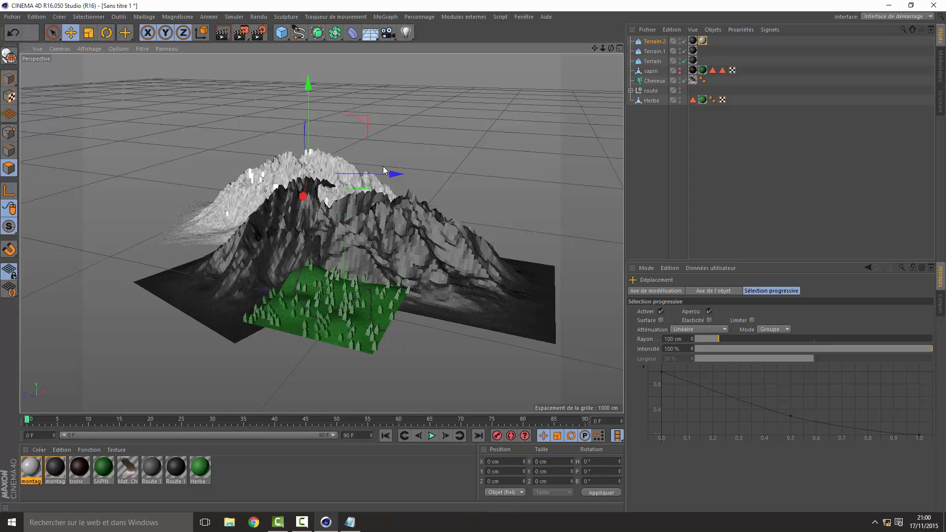
drag(393, 176, 437, 175)
drag(352, 124, 355, 143)
drag(413, 195, 399, 198)
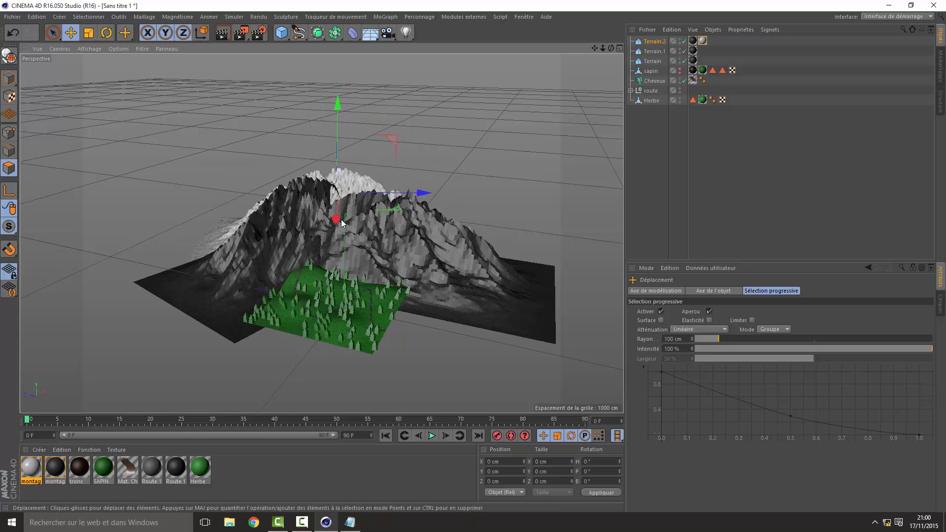
Step: Raise the white Terrain.2 about 17 cm so more of its snowy peak shows between the dark mountains, and render the view to check
drag(339, 219, 338, 228)
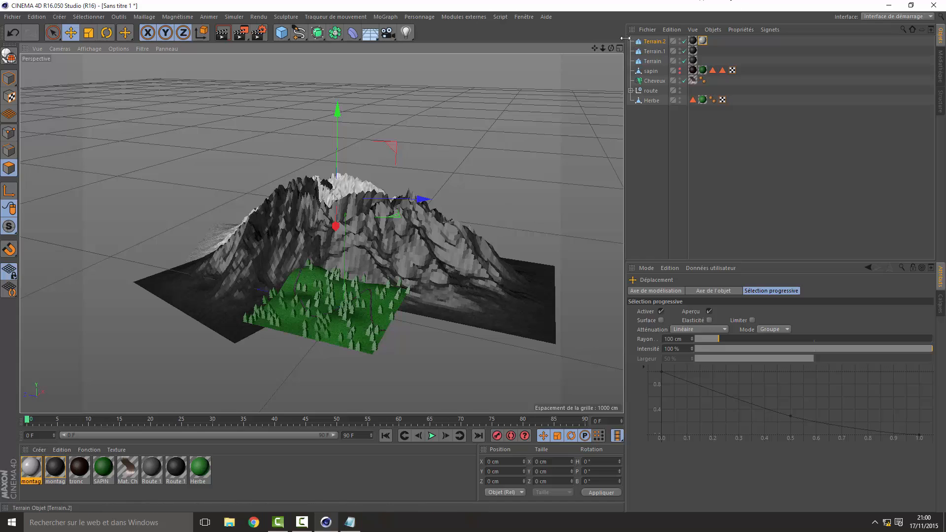
drag(603, 48, 546, 113)
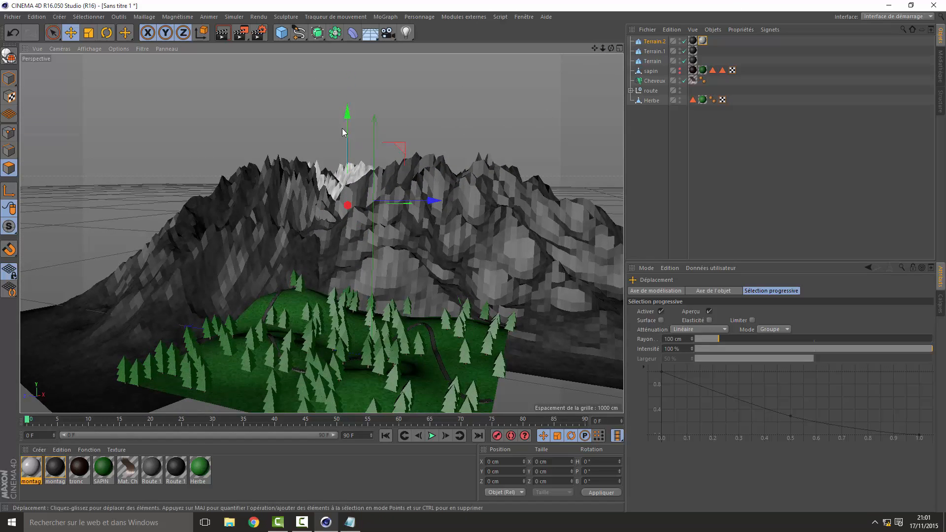
drag(344, 132, 337, 95)
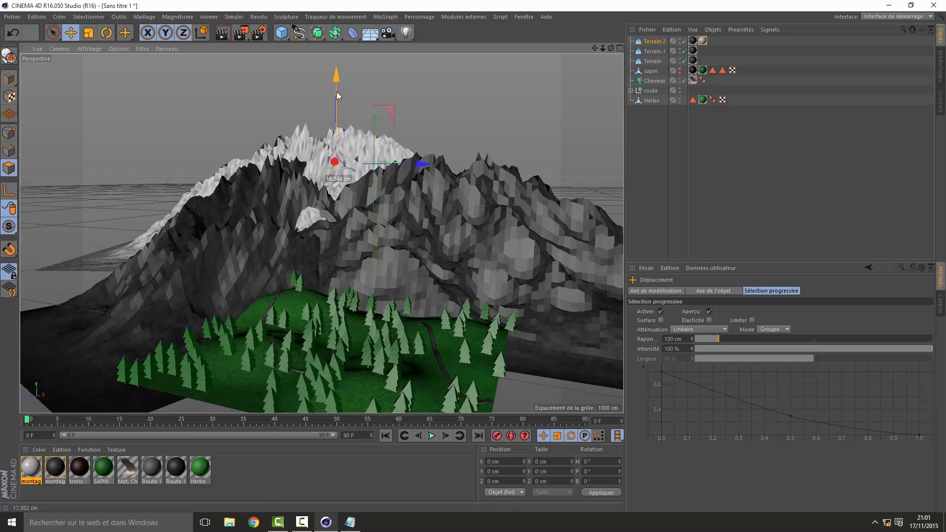
drag(335, 163, 356, 174)
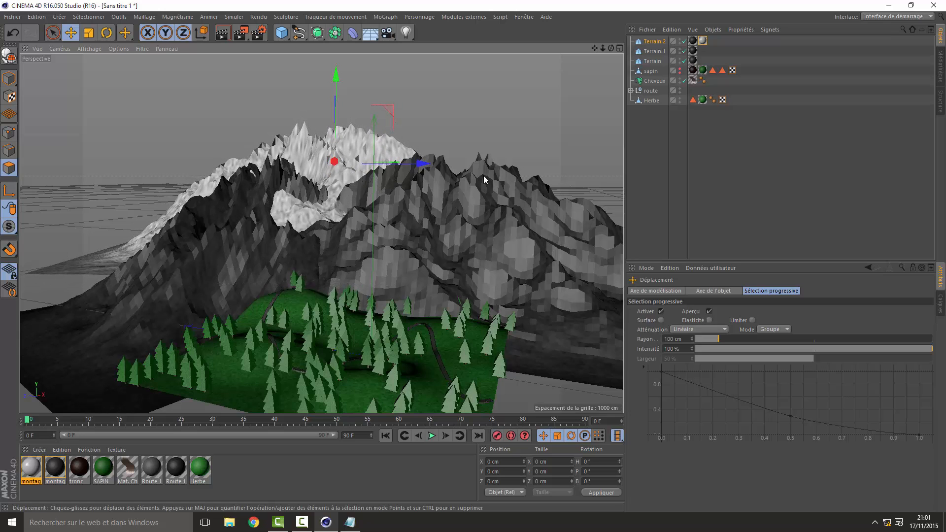
click(223, 33)
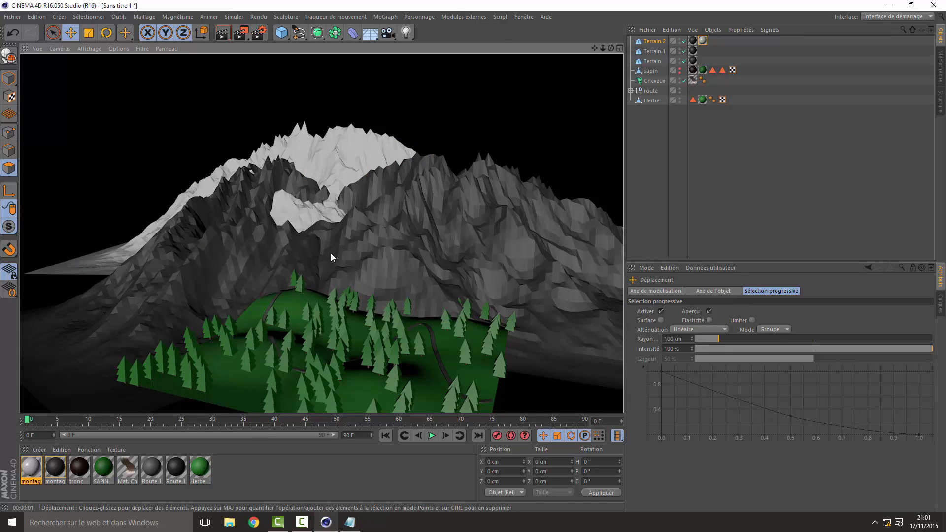
click(330, 252)
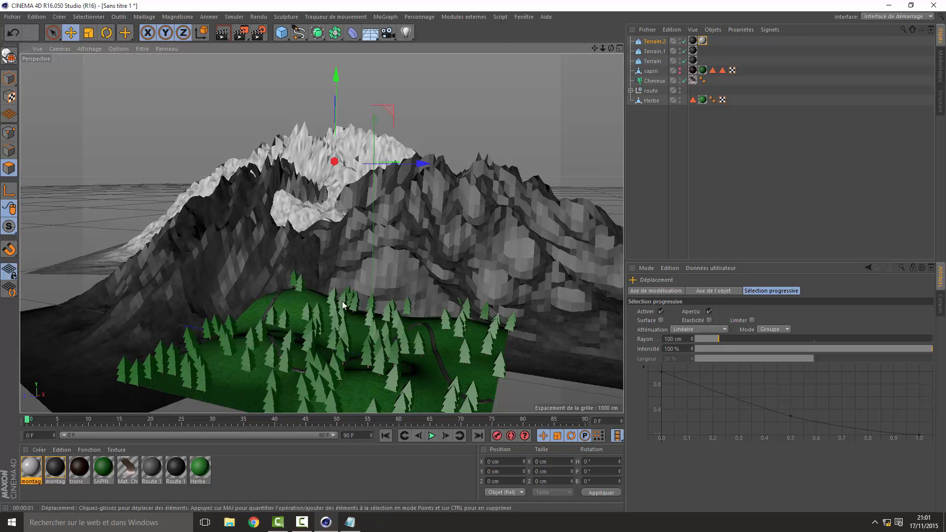
Step: Duplicate the white montagne material and open the copy for editing
click(240, 479)
click(31, 468)
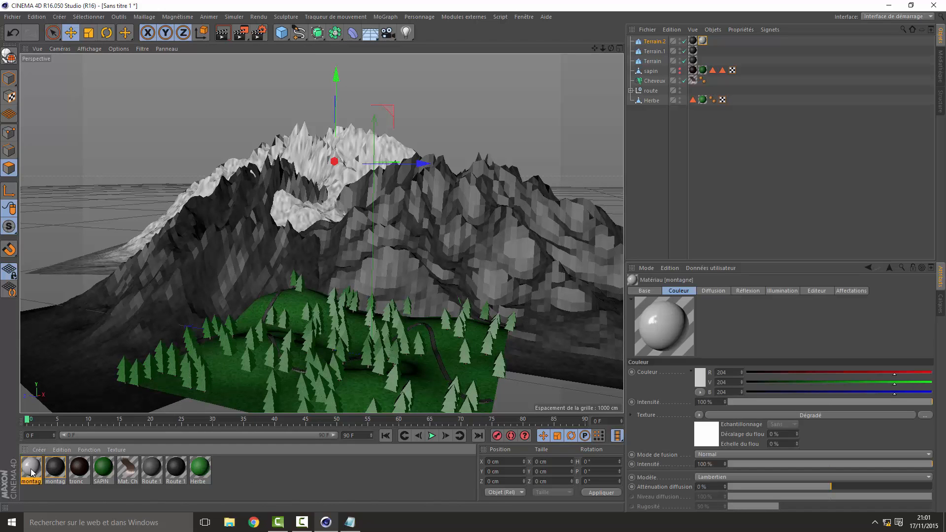
key(ctrl+c)
key(ctrl+v)
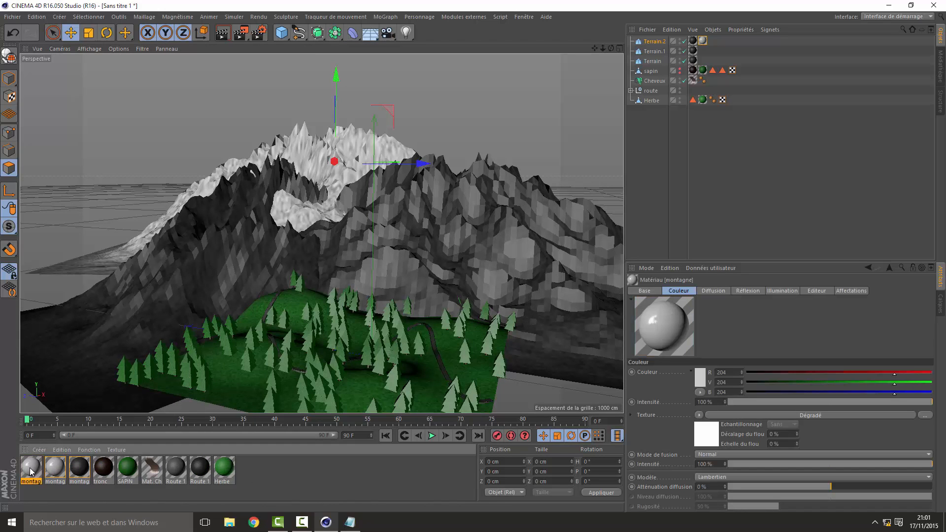
double_click(30, 468)
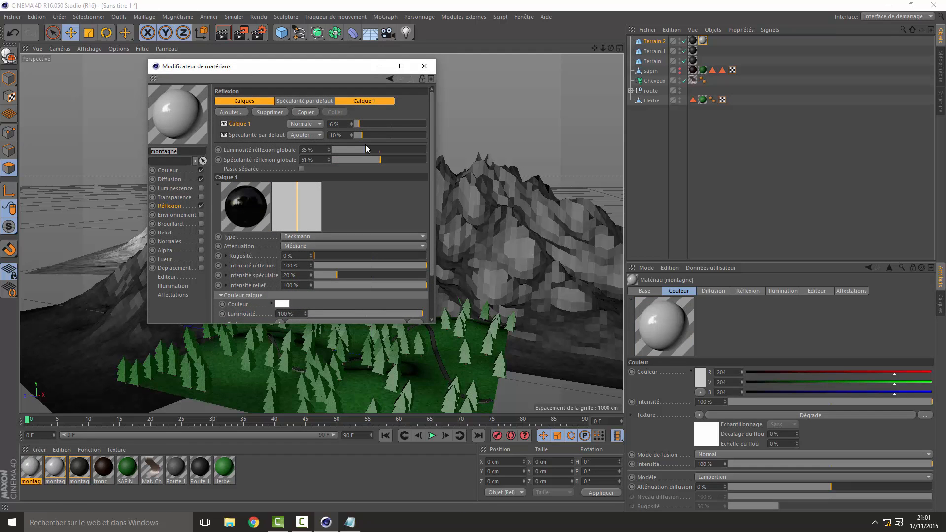
Step: Enable transparency at 92% intensity on the copied montagne material and disable its diffusion, keeping colour and reflection enabled
click(179, 171)
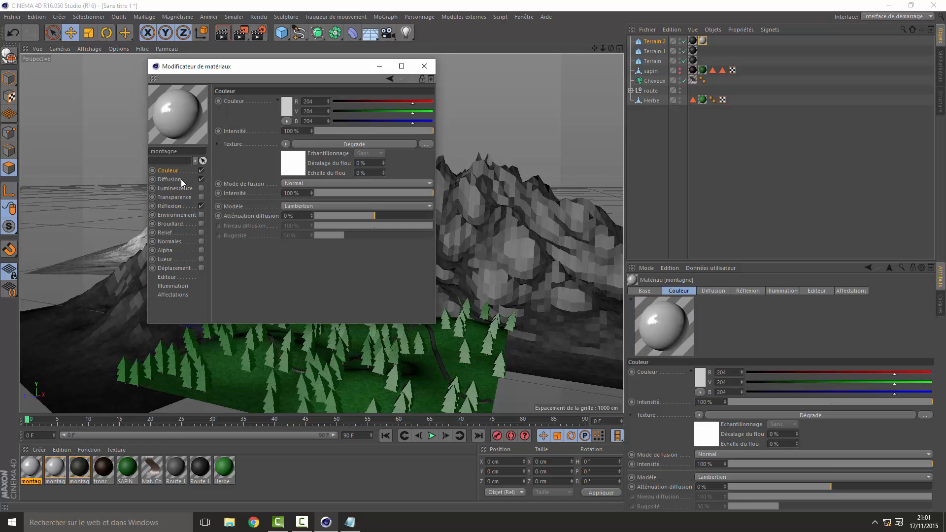
click(201, 197)
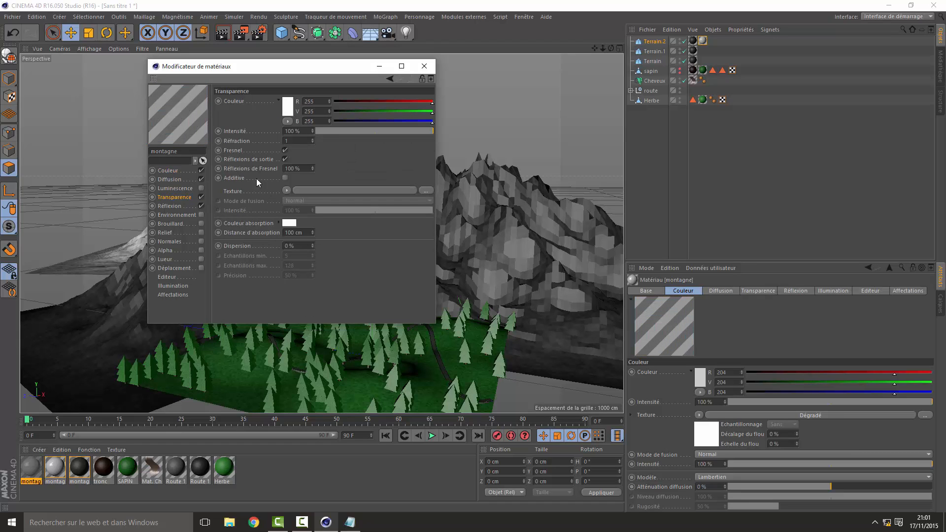
click(167, 171)
click(201, 179)
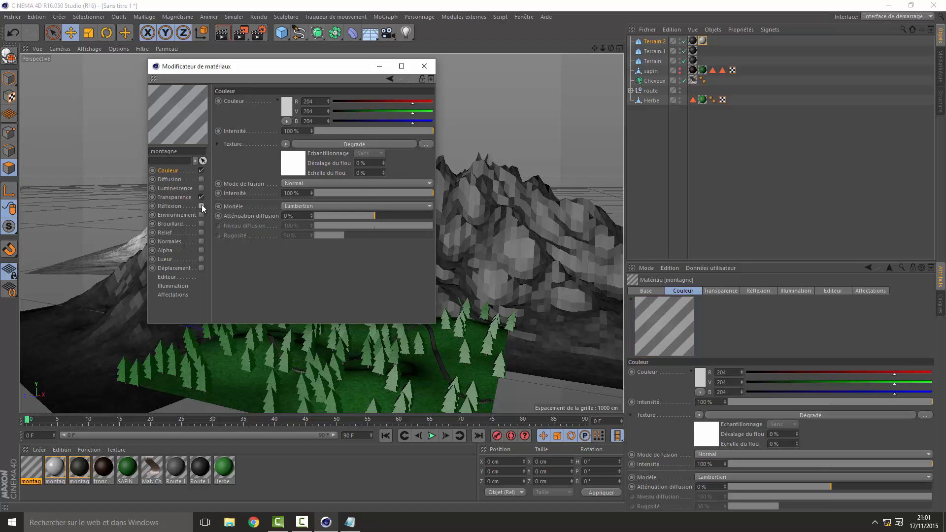
click(202, 206)
click(202, 170)
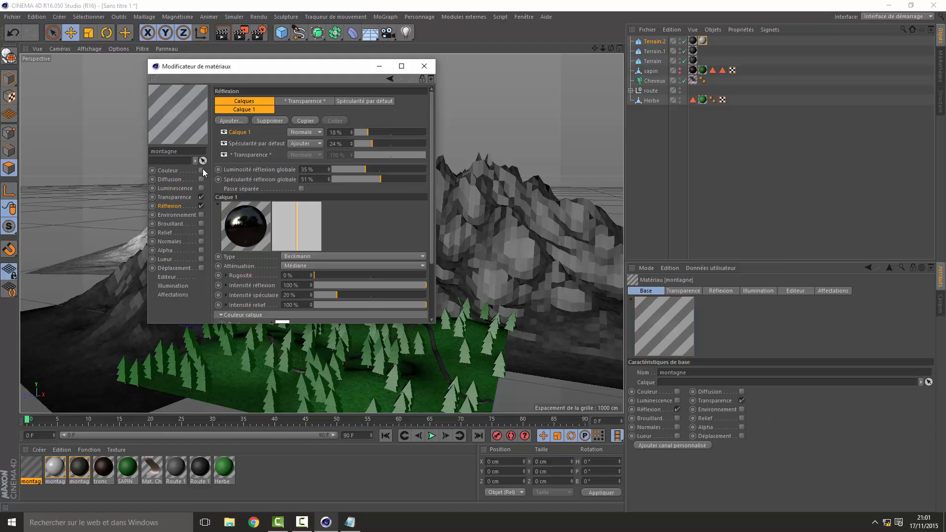
click(202, 171)
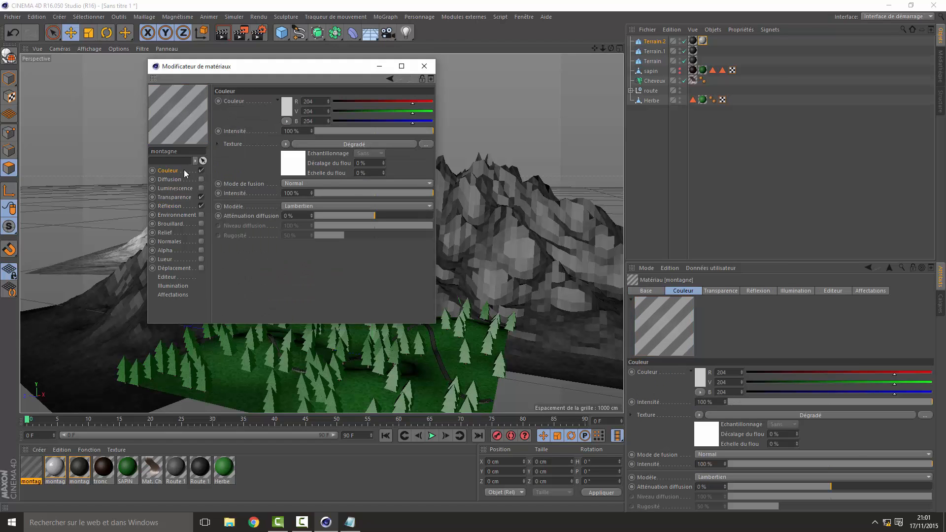
click(178, 206)
click(175, 198)
drag(375, 131, 423, 134)
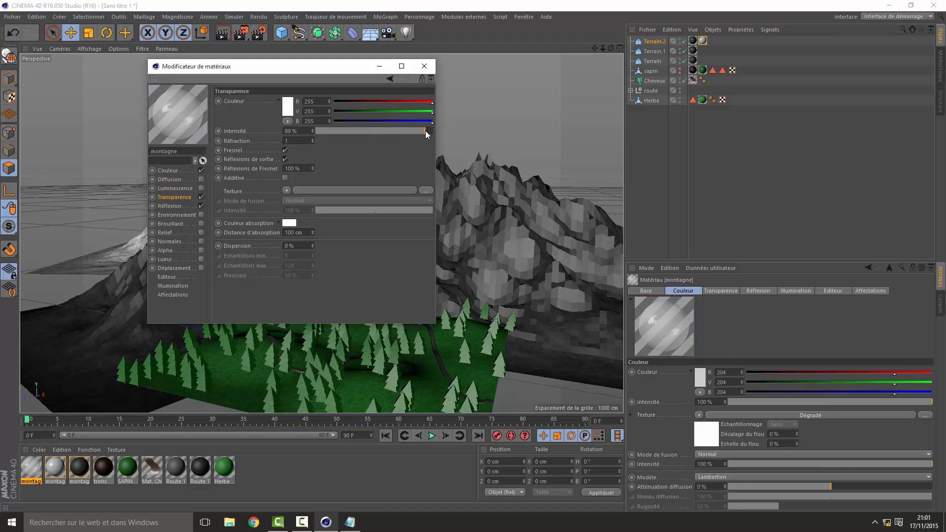
Step: Enable luminescence on the copied material at 16% intensity with the blue colour RGB 62, 149, 255
click(176, 168)
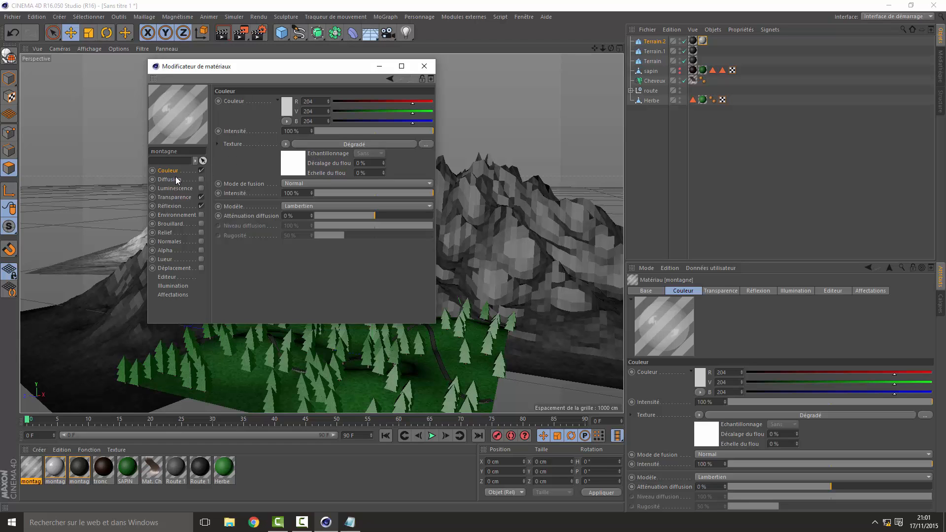
click(176, 188)
click(202, 188)
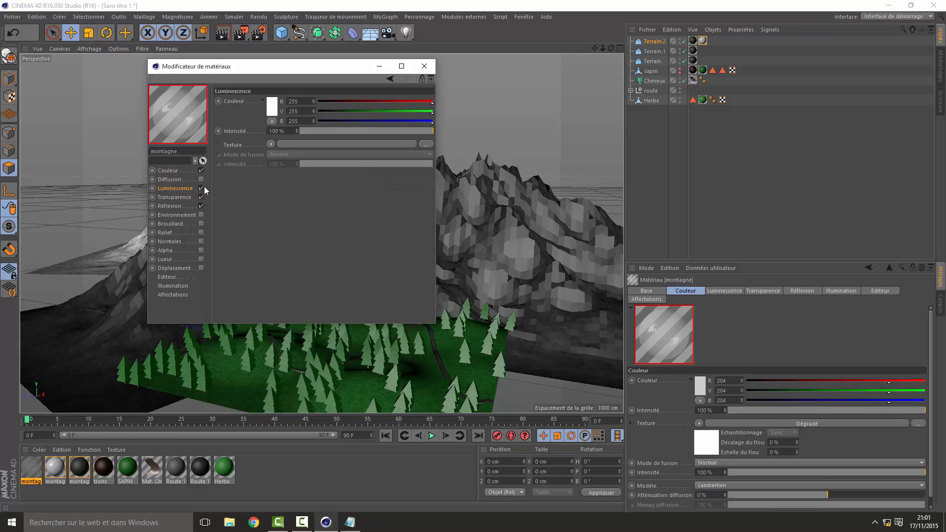
drag(364, 130, 321, 134)
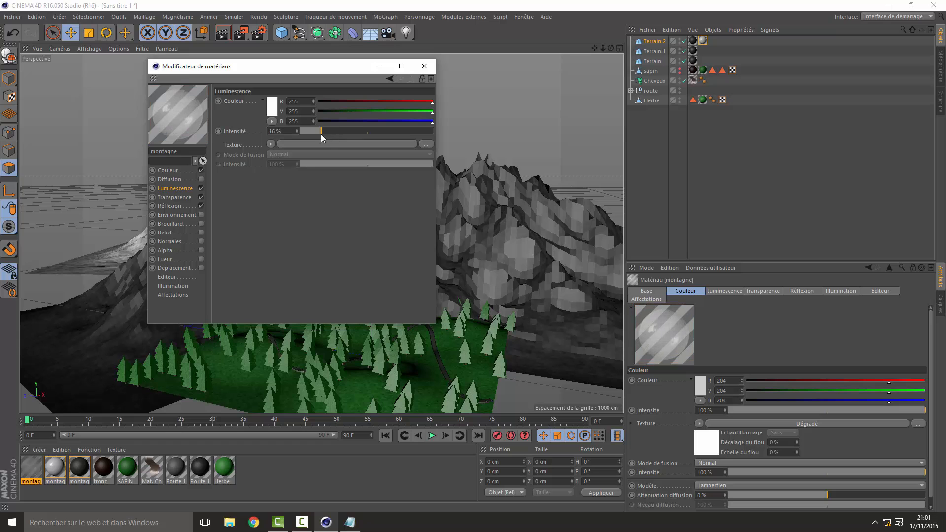
click(274, 109)
click(305, 69)
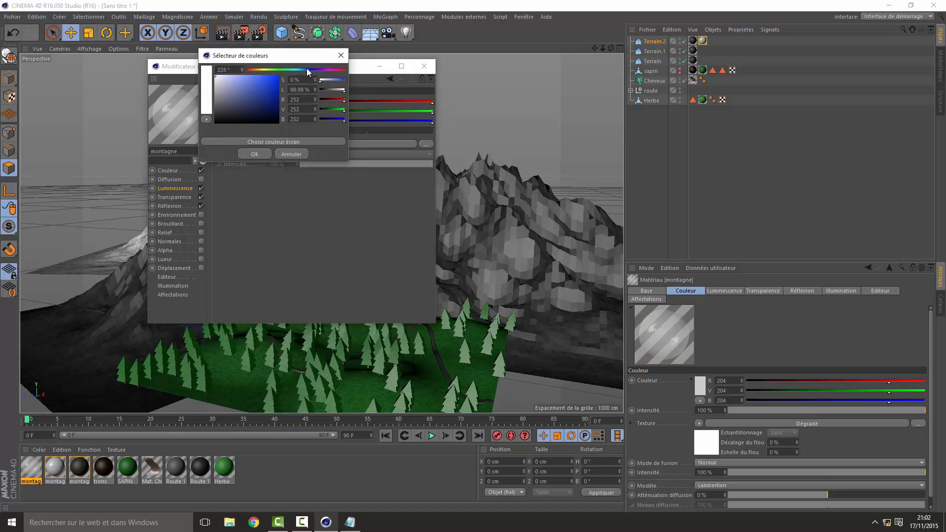
click(264, 76)
click(255, 155)
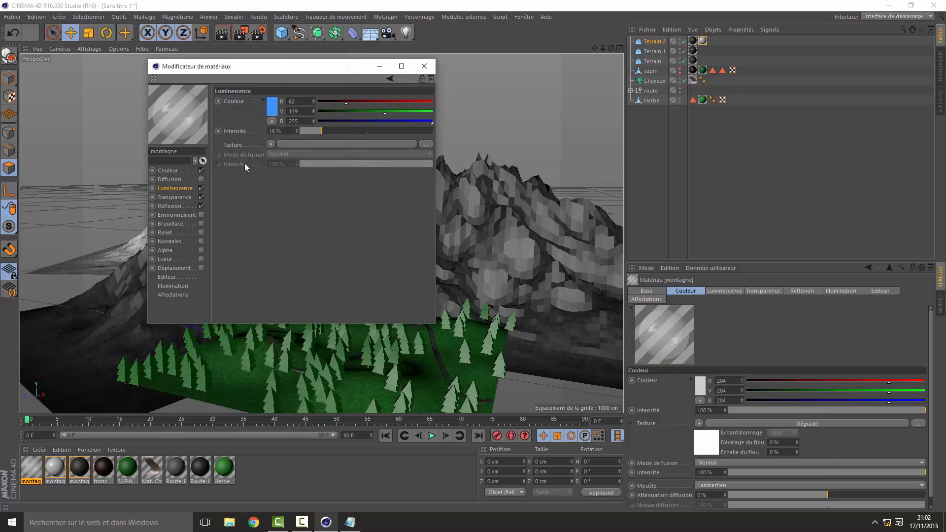
Step: Change the start knot of the copied material's colour gradient from white to light cyan
click(167, 171)
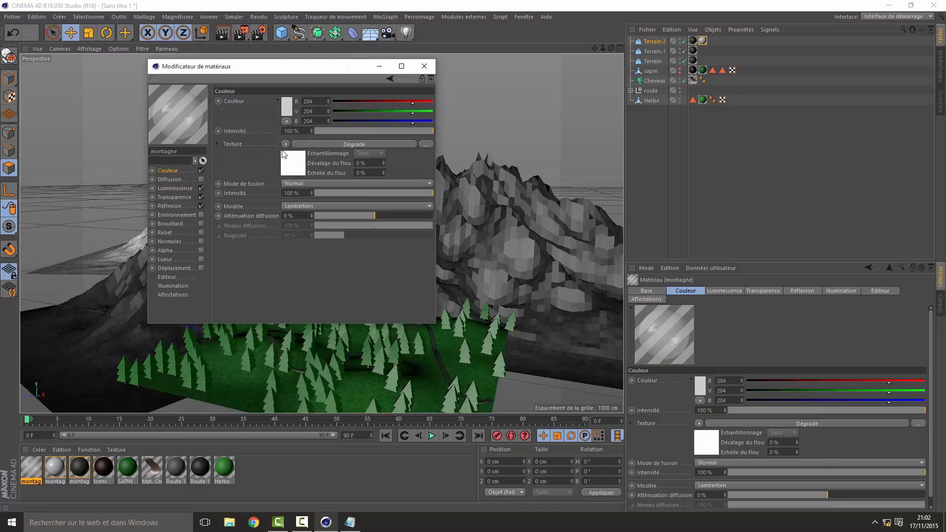
click(294, 169)
double_click(267, 179)
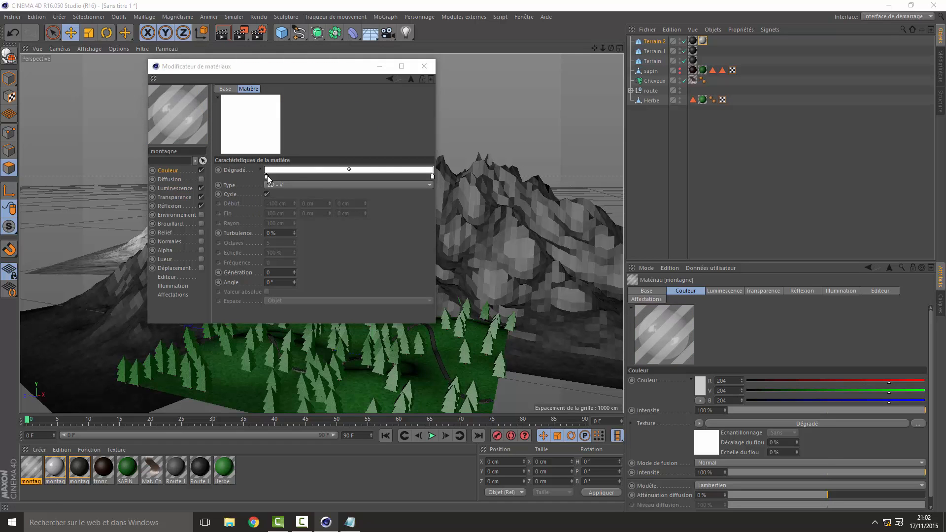
mouse_move(284, 140)
mouse_down()
mouse_move(295, 141)
mouse_move(230, 145)
mouse_up()
click(249, 222)
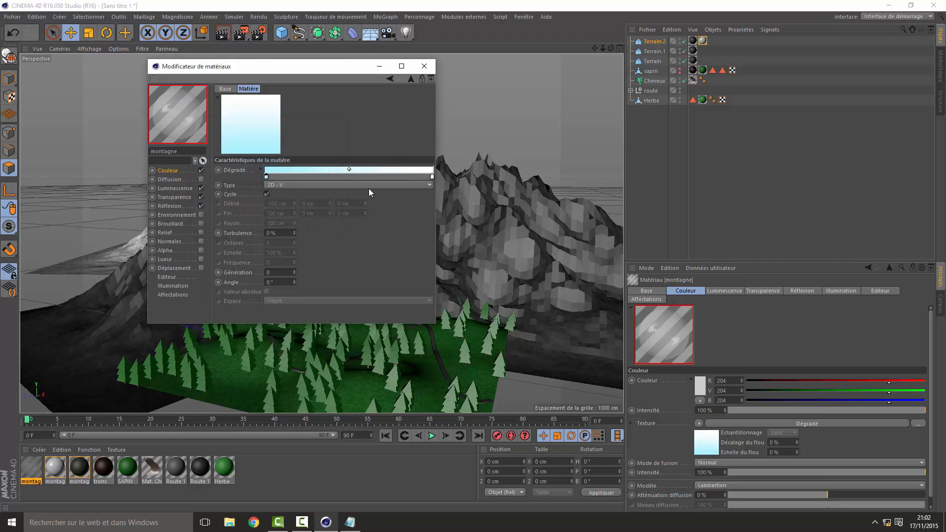
Step: Give the colour gradient a light cyan end knot and move the white knot to the middle
double_click(431, 177)
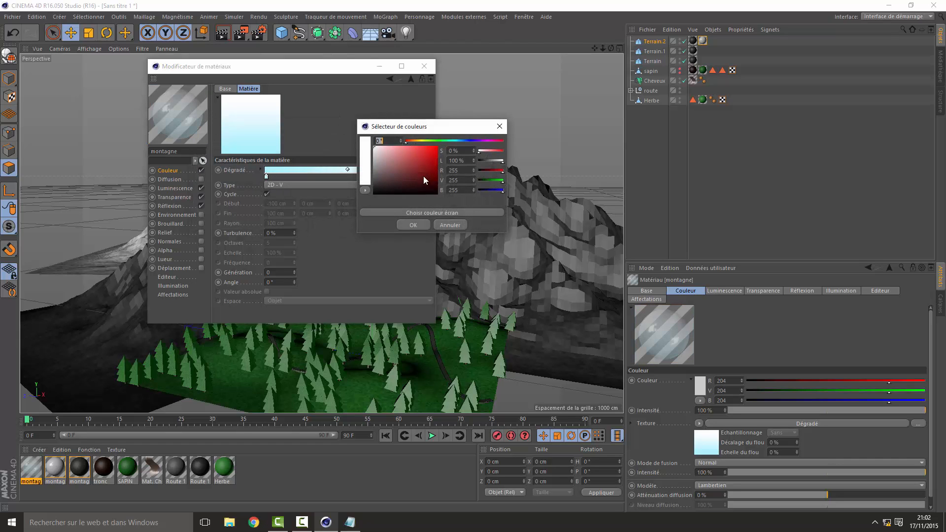
click(453, 140)
mouse_move(419, 155)
mouse_down()
mouse_move(433, 159)
mouse_move(389, 138)
mouse_move(397, 139)
mouse_up()
click(413, 225)
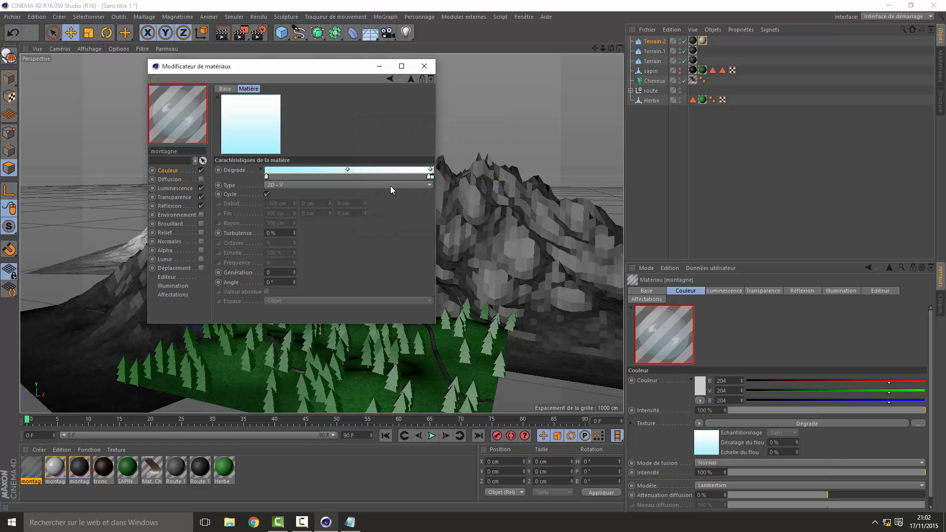
drag(429, 180, 350, 176)
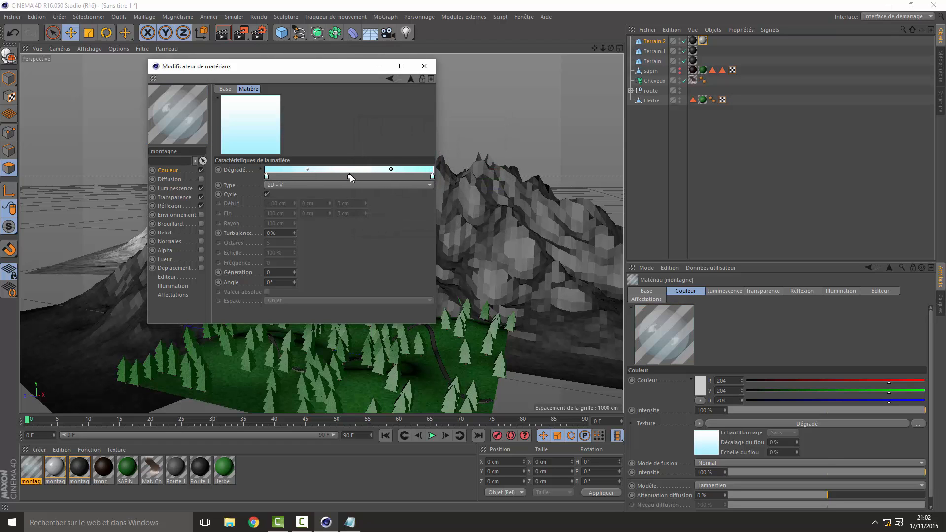
Step: Set the gradient's middle knot to a pale cyan, RGB 219, 250, 255
double_click(350, 175)
click(374, 139)
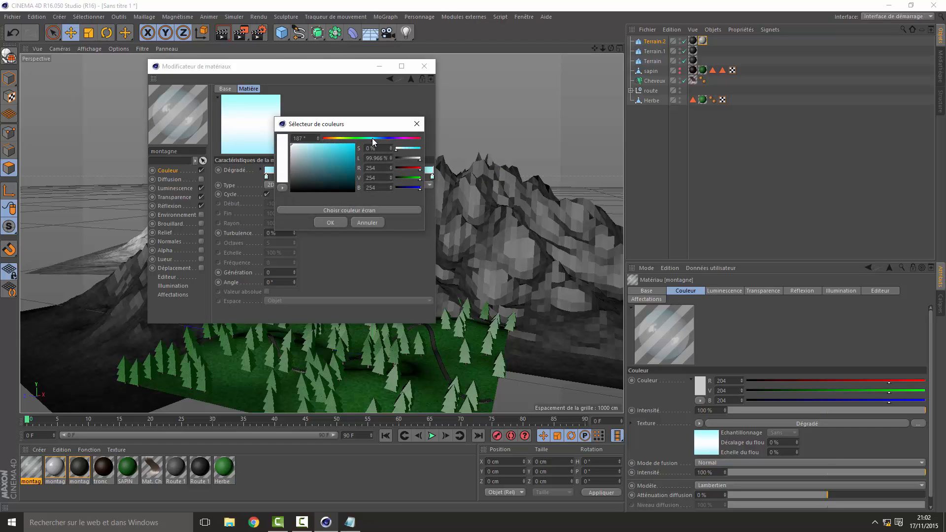
drag(313, 149, 299, 143)
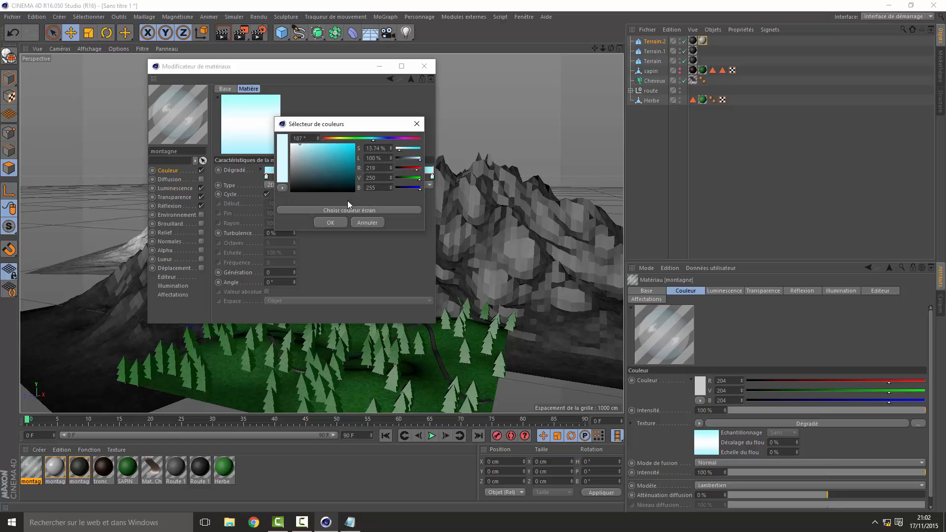
click(331, 223)
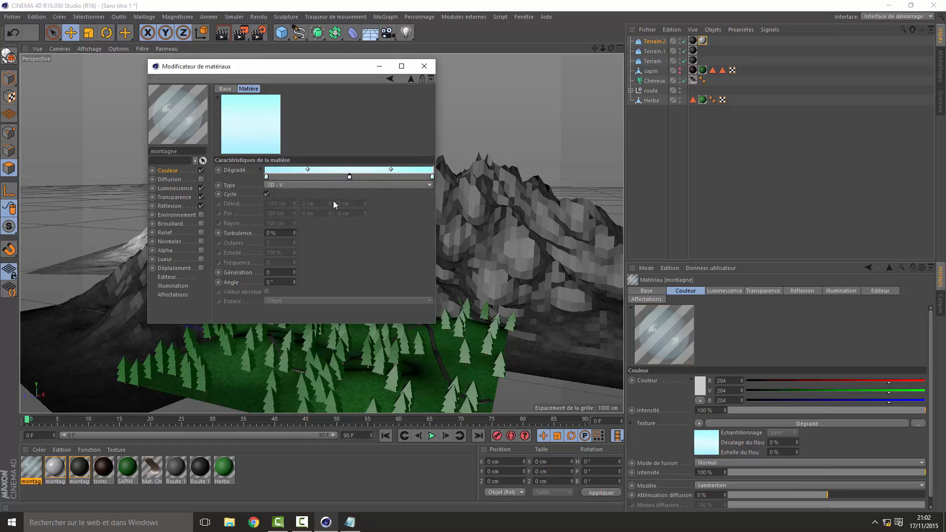
click(202, 189)
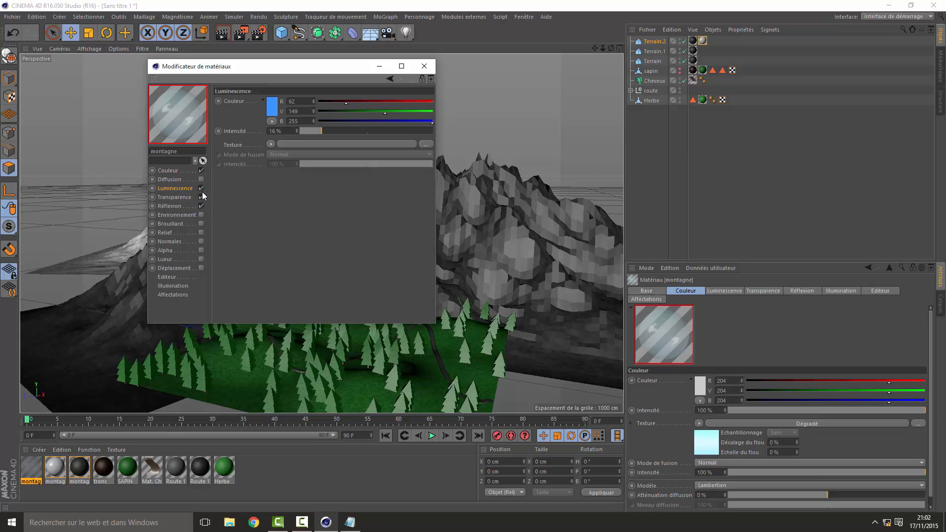
click(201, 206)
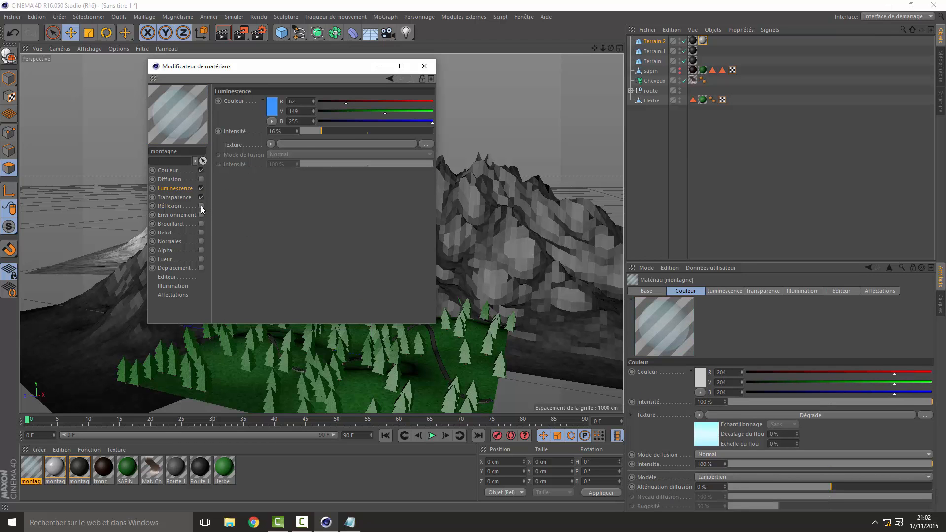
click(201, 206)
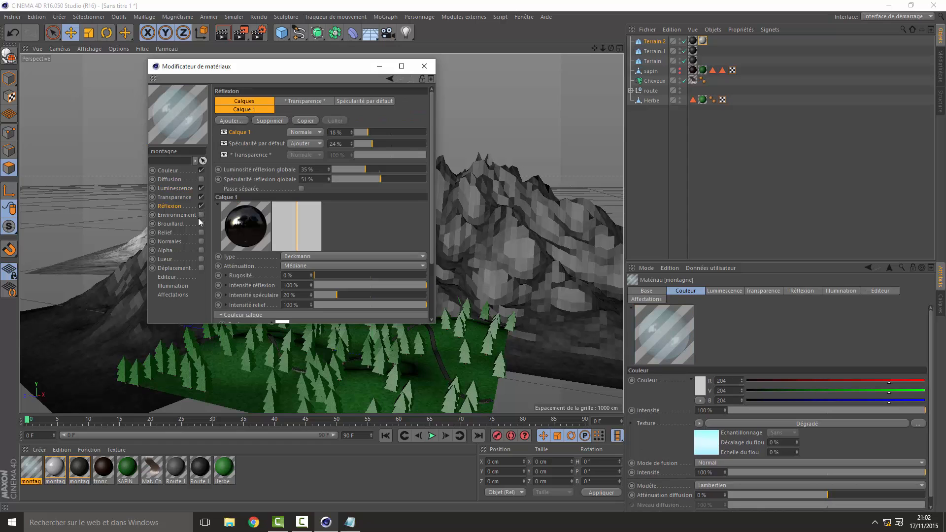
Step: Set the copied material's transparency refraction to 1.33 and close the material editor
click(174, 198)
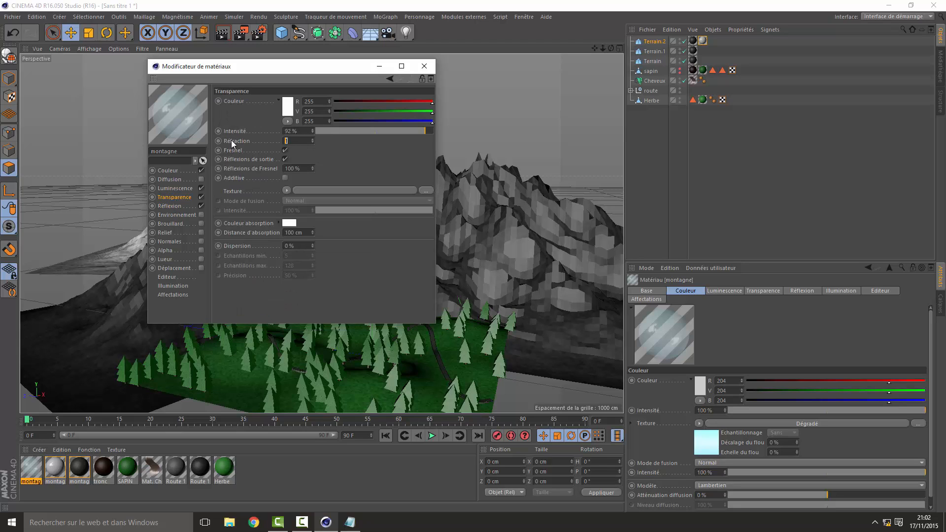
key(BackSpace)
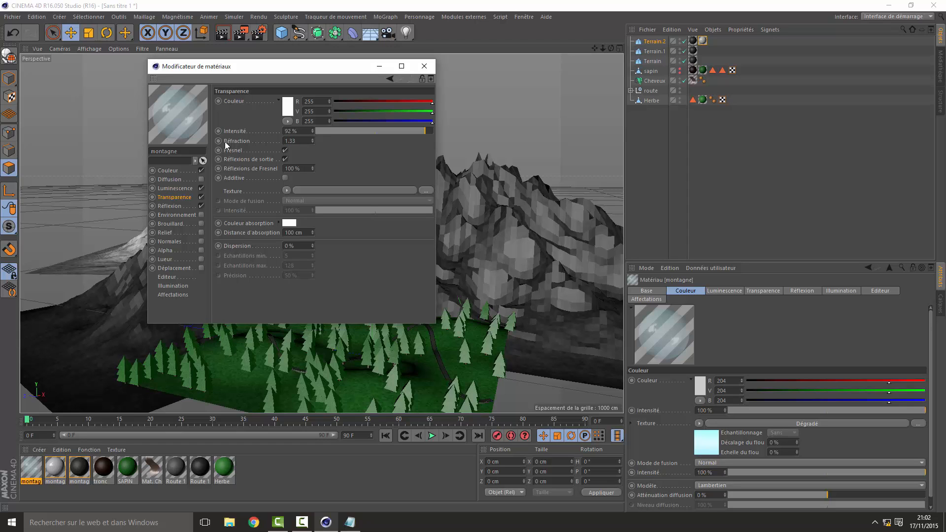
click(427, 67)
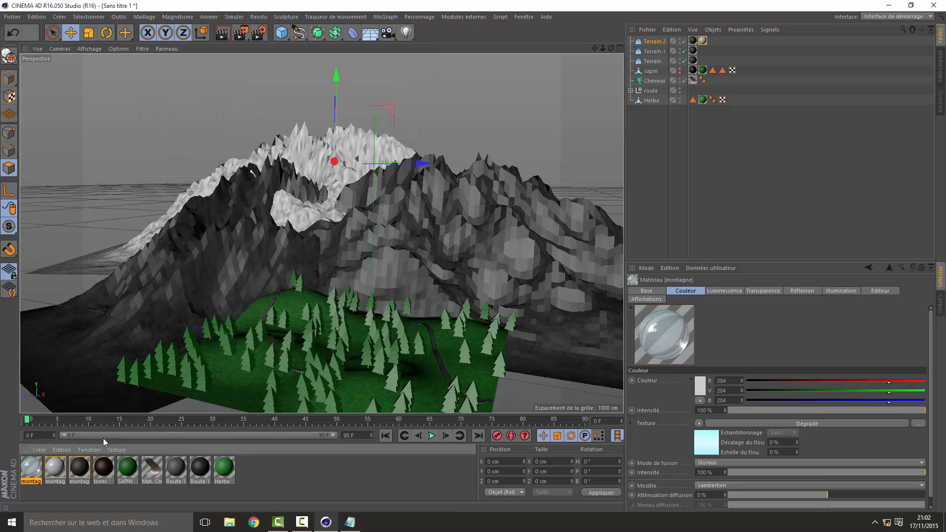
Step: Duplicate the snowy mountain terrain, Terrain.2
click(276, 473)
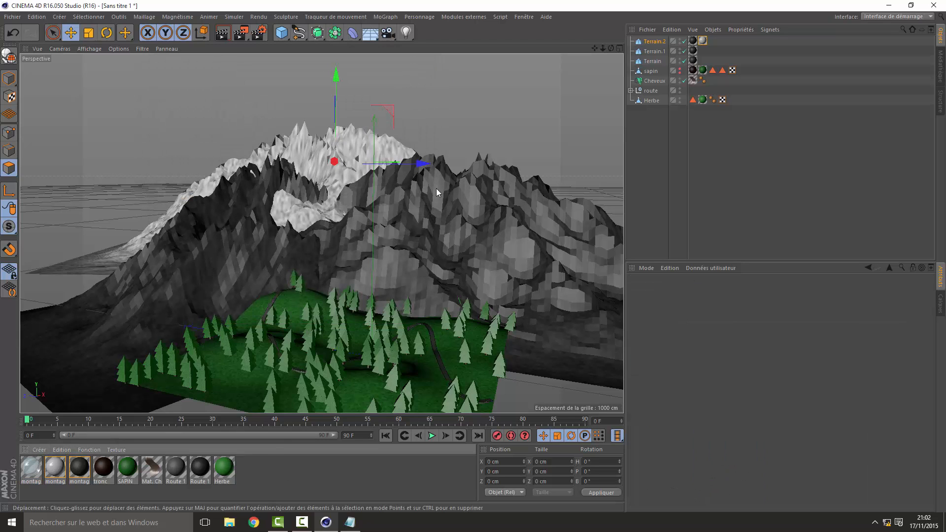
click(655, 42)
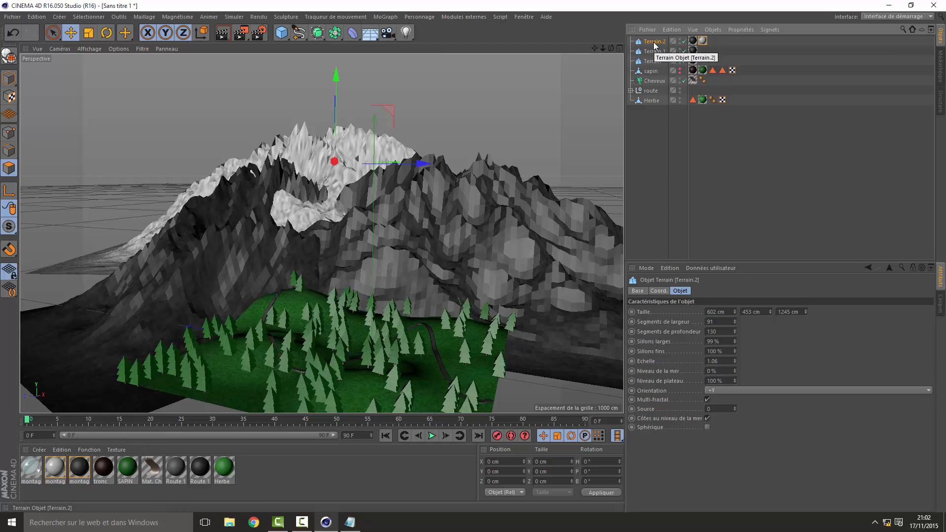
key(ctrl+c)
key(ctrl+v)
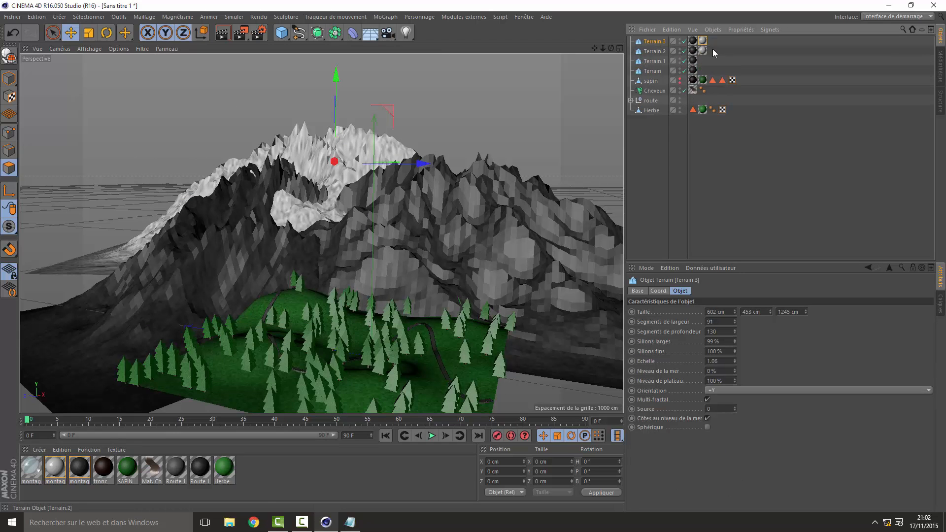
Step: Replace the terrain copy's materials with the transparent pale-blue one, and remove the dark material from Terrain.2
click(692, 41)
key(Delete)
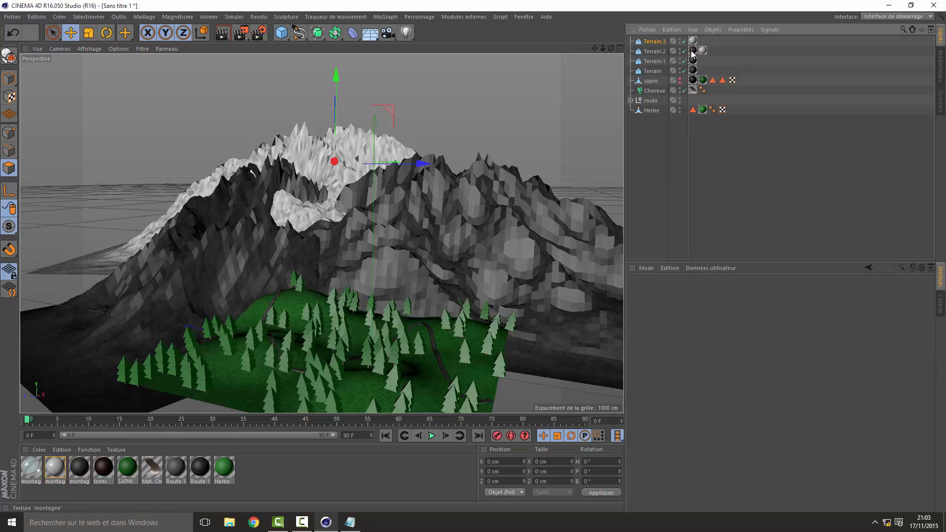
click(692, 50)
key(Delete)
click(692, 41)
key(Delete)
click(662, 42)
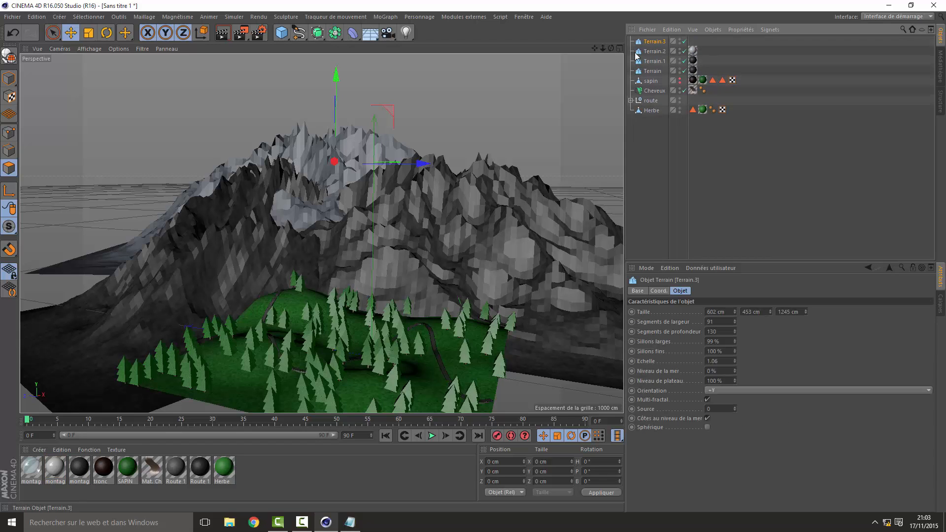
drag(651, 12, 655, 43)
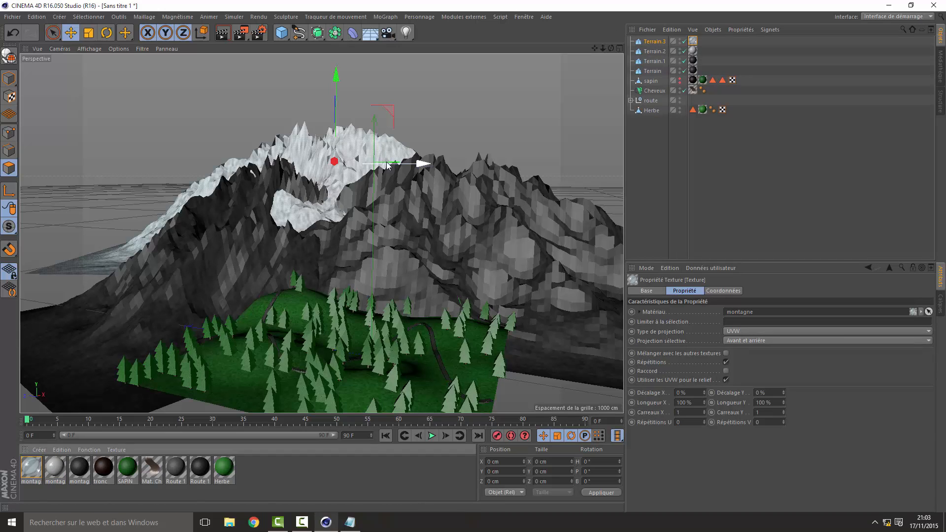
Step: Move the pale-blue terrain copy along its Z axis and slightly up, beyond the snowy peak, and render the view to check it
drag(370, 163, 423, 129)
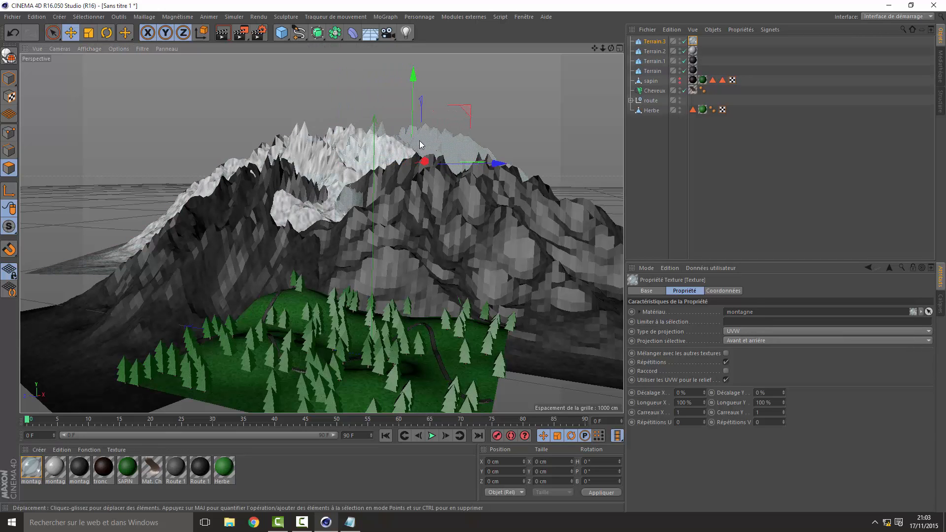
drag(470, 165, 476, 165)
mouse_move(417, 113)
mouse_down()
mouse_move(415, 138)
mouse_move(412, 113)
mouse_up()
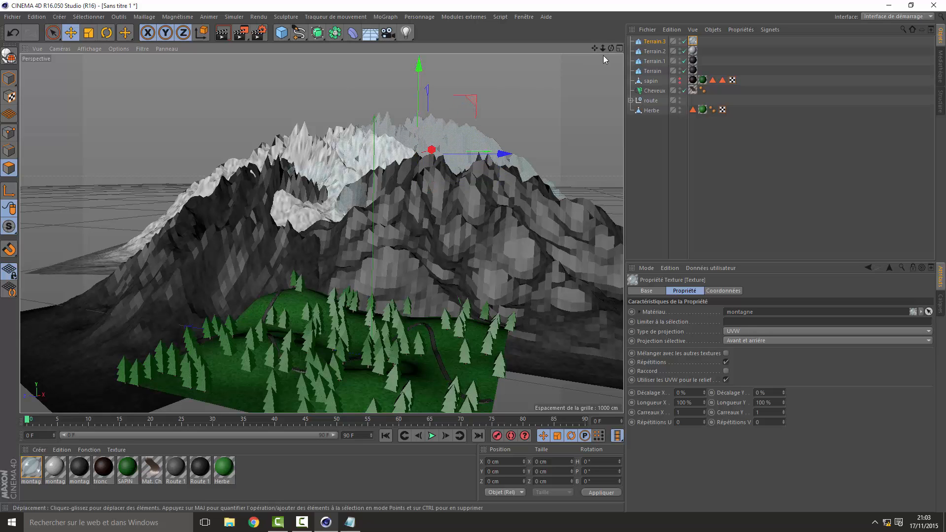
click(222, 33)
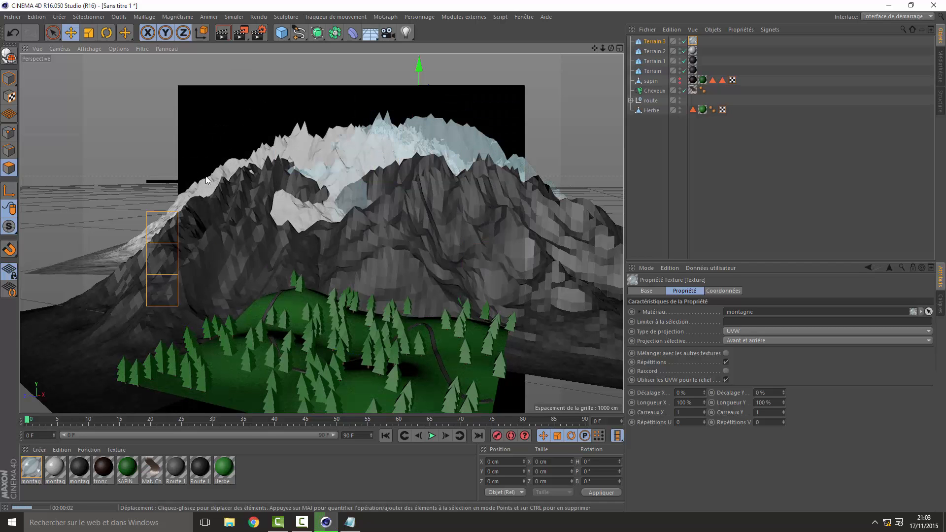
click(162, 155)
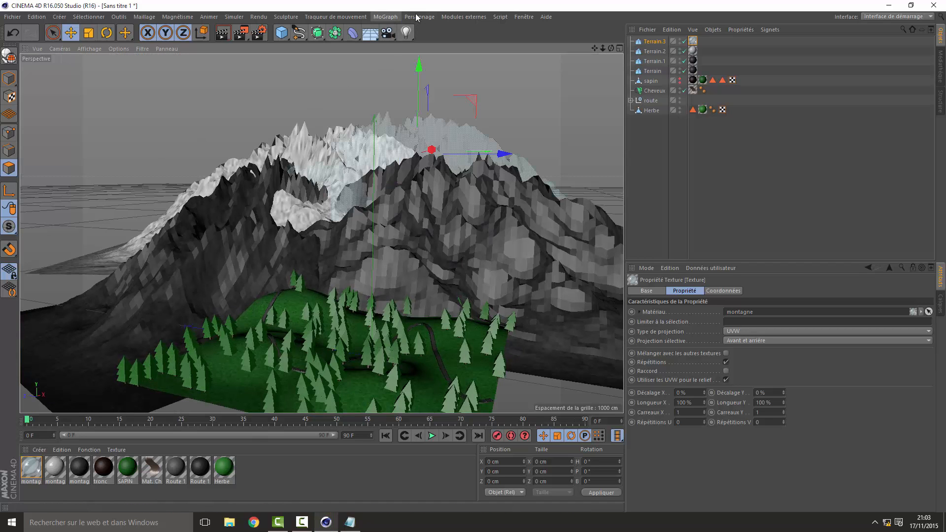
Step: Add a physical sky object with sky and sun to the scene and test-render the view
drag(370, 33, 499, 52)
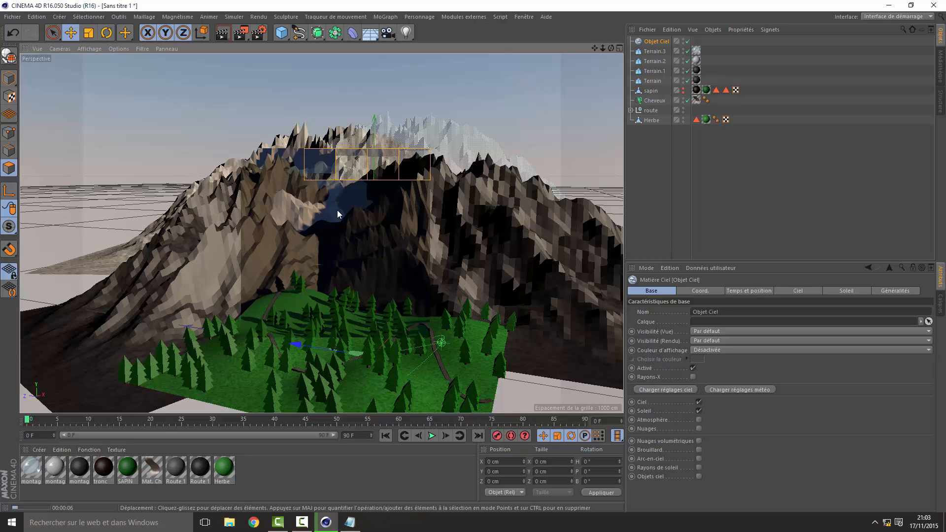
click(293, 261)
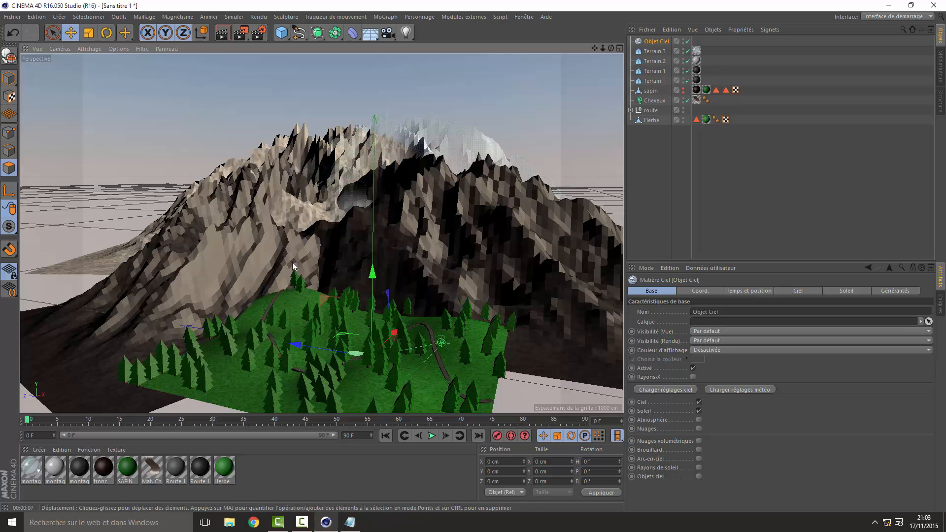
Step: Add the global illumination and ambient occlusion effects to the render settings and close them
click(259, 32)
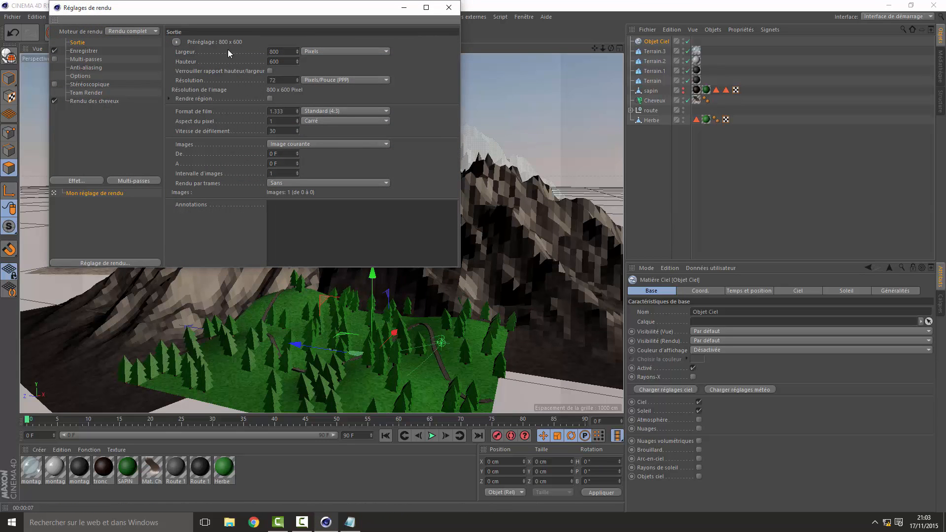
click(76, 181)
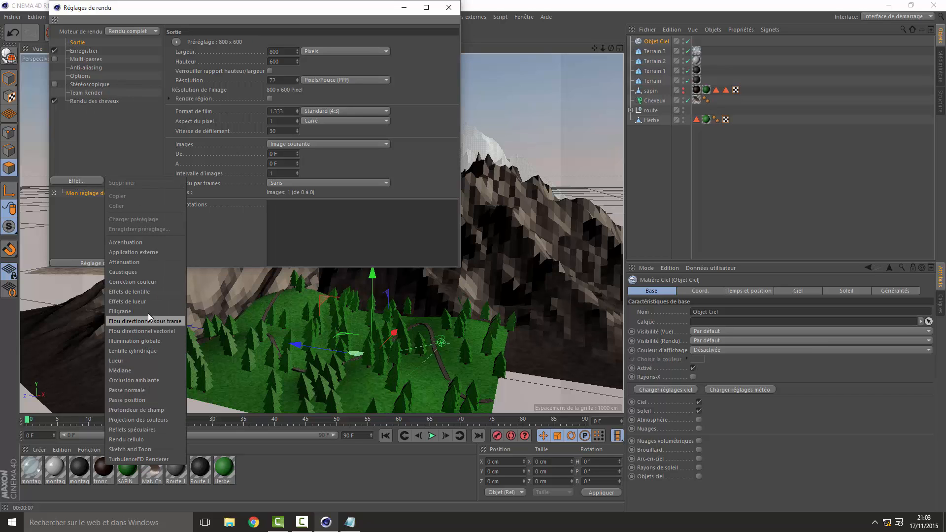
click(137, 342)
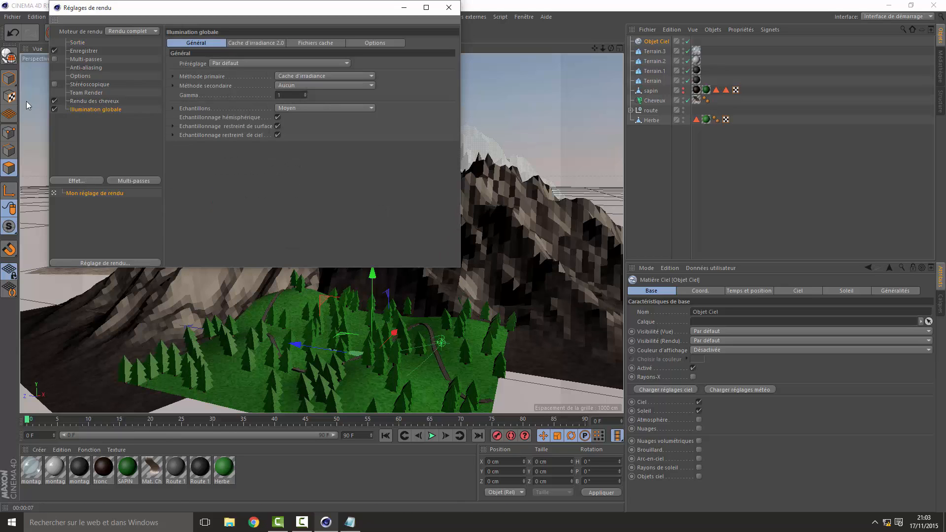
click(79, 181)
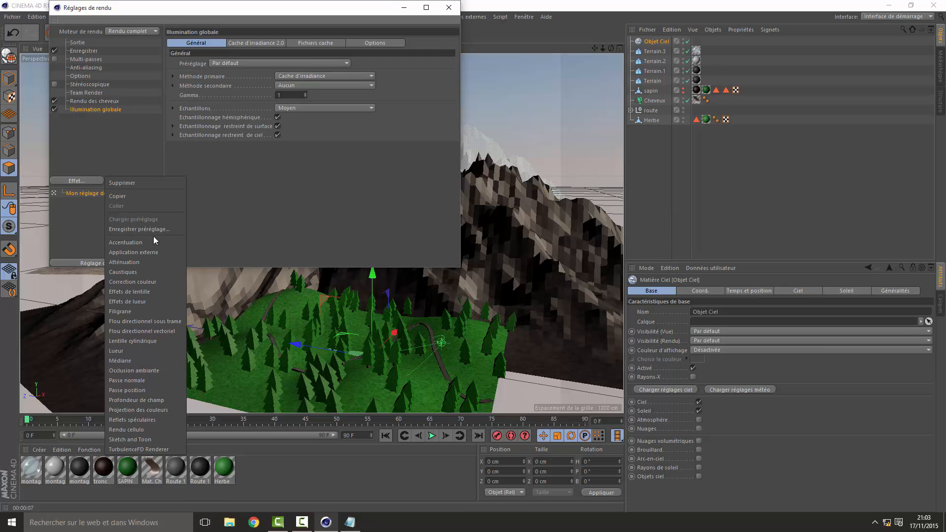
click(140, 371)
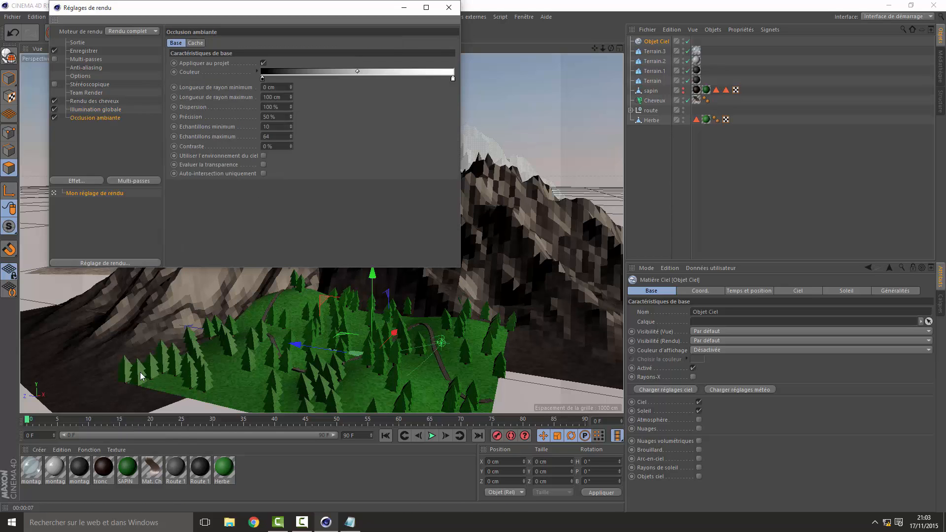
click(450, 6)
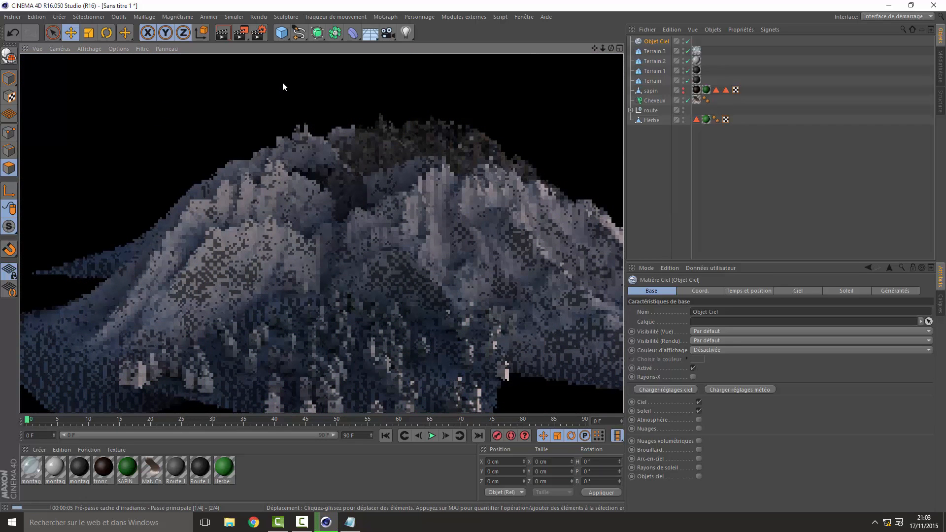
Step: Look at the low-poly reference image on the desktop and test-render the view with the new lighting effects
drag(488, 2, 816, 169)
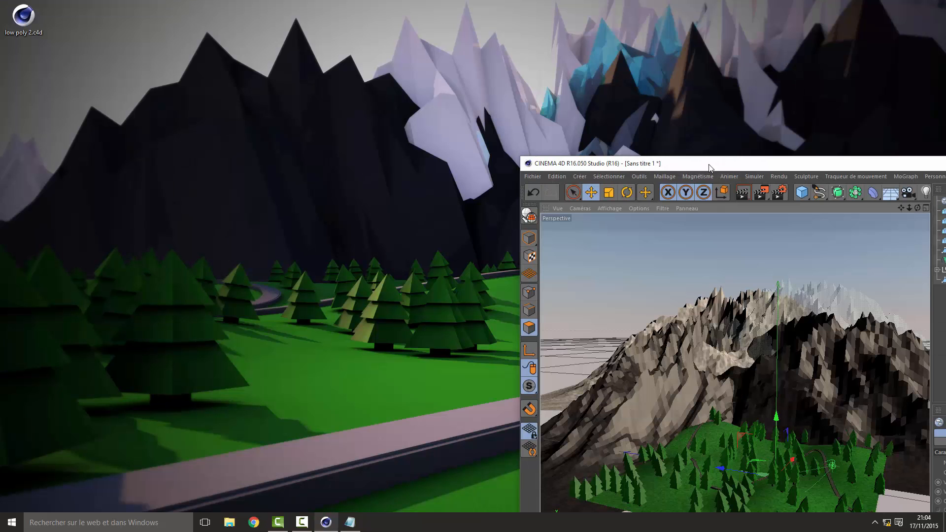
drag(710, 167, 303, 1)
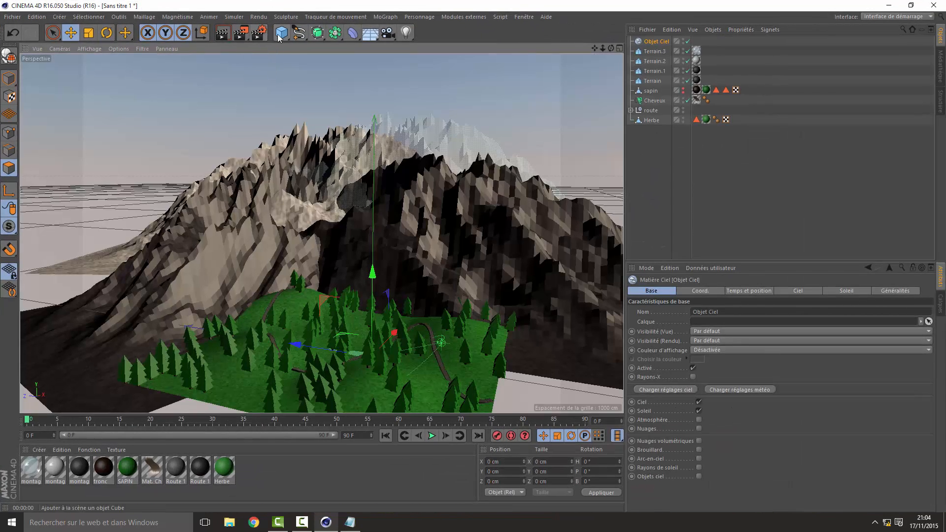
click(223, 32)
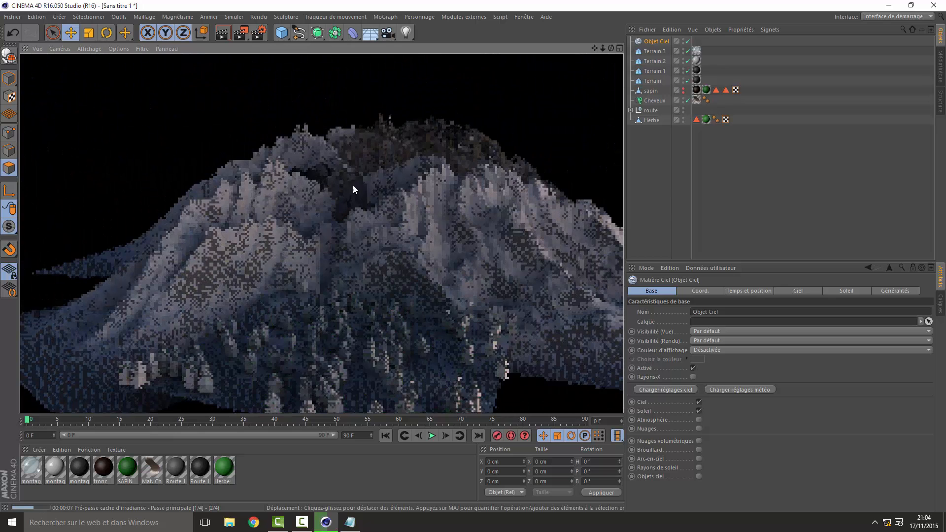
click(353, 185)
Step: Set the render output to the 1920 x 1200 screen preset
click(259, 32)
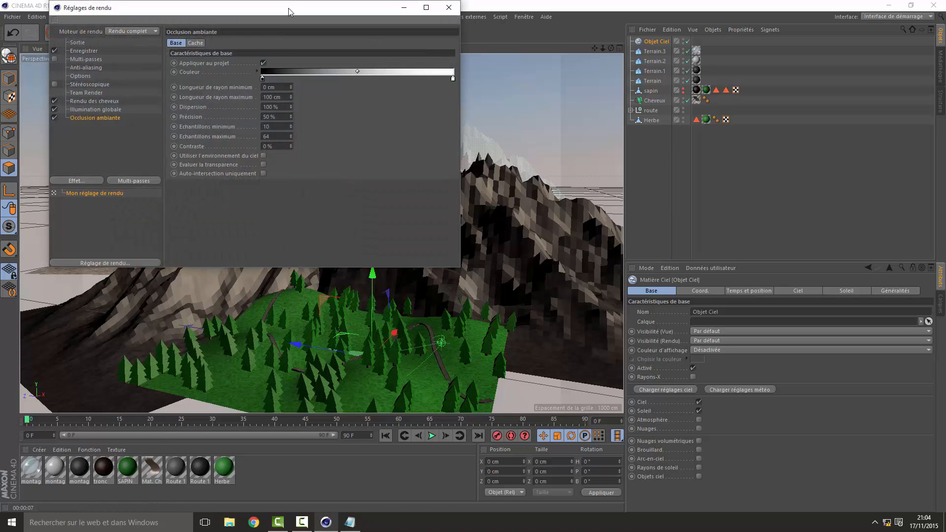
click(77, 43)
click(177, 42)
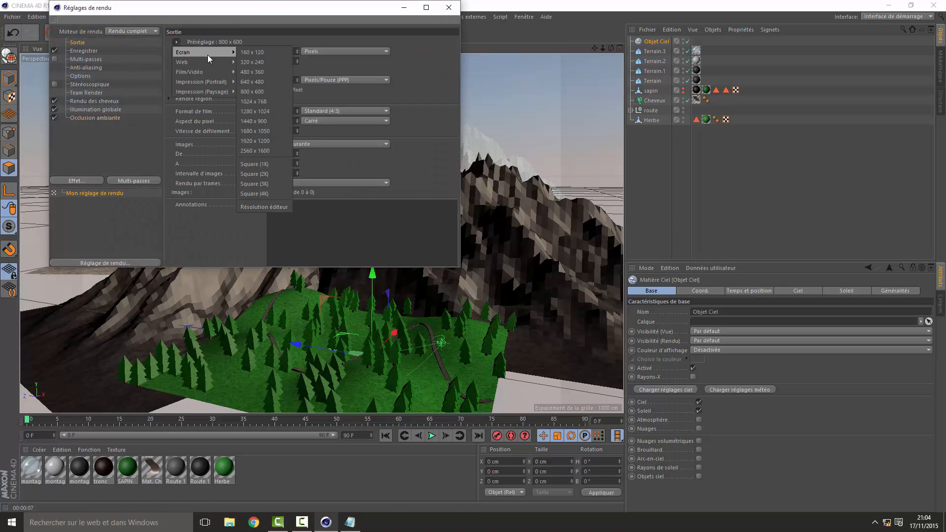
mouse_move(216, 51)
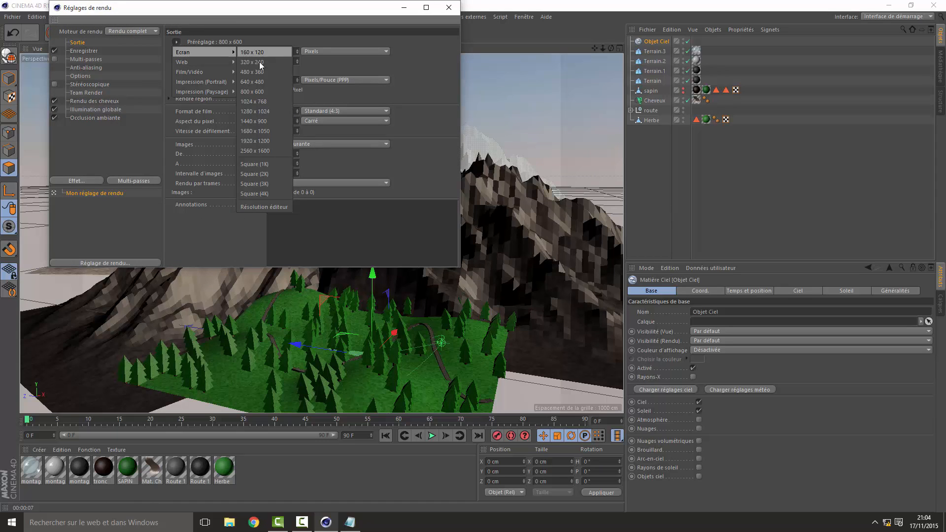
click(253, 141)
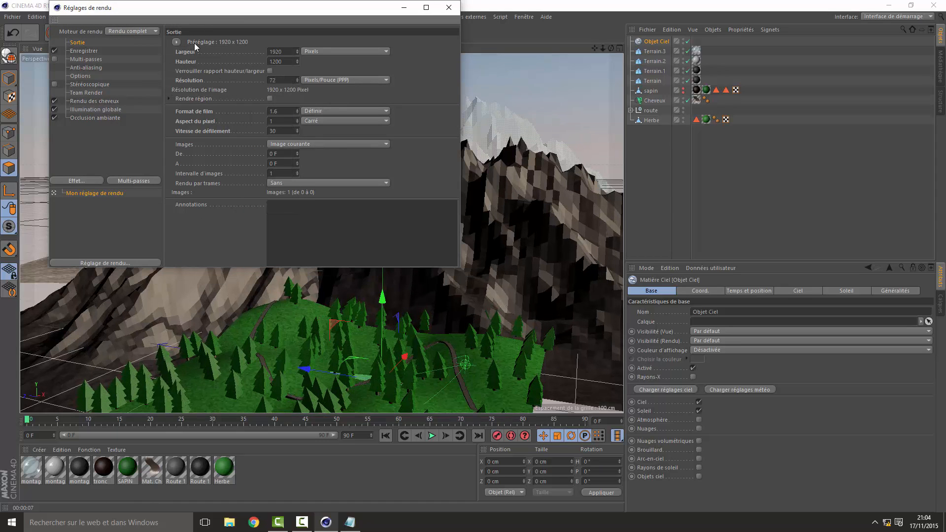
click(176, 40)
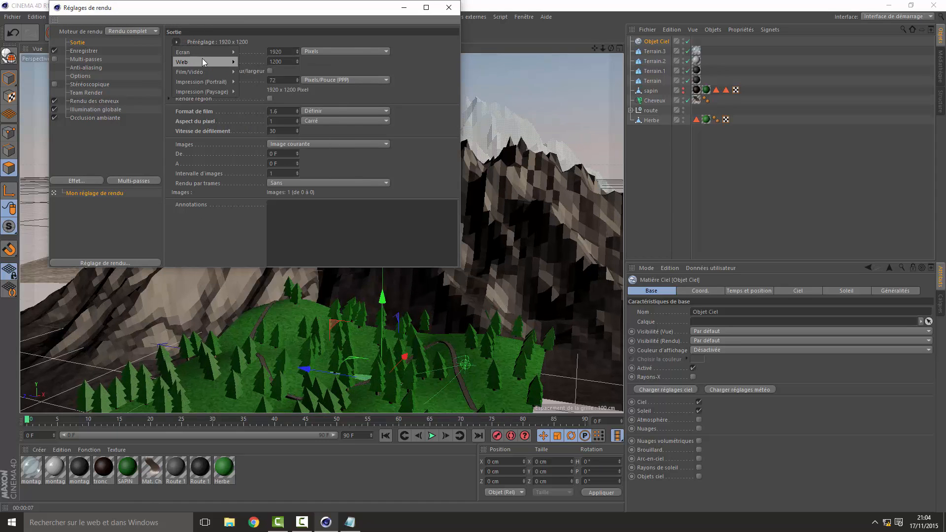
mouse_move(208, 50)
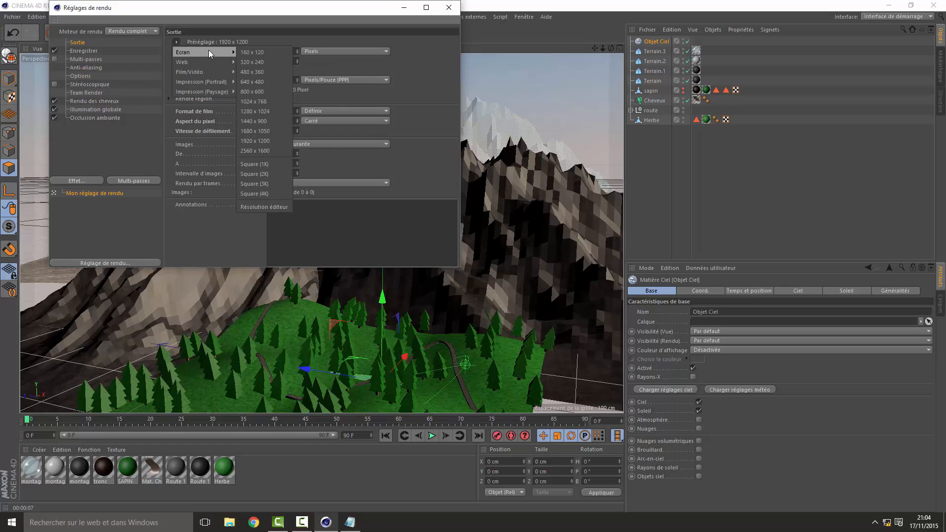
click(267, 141)
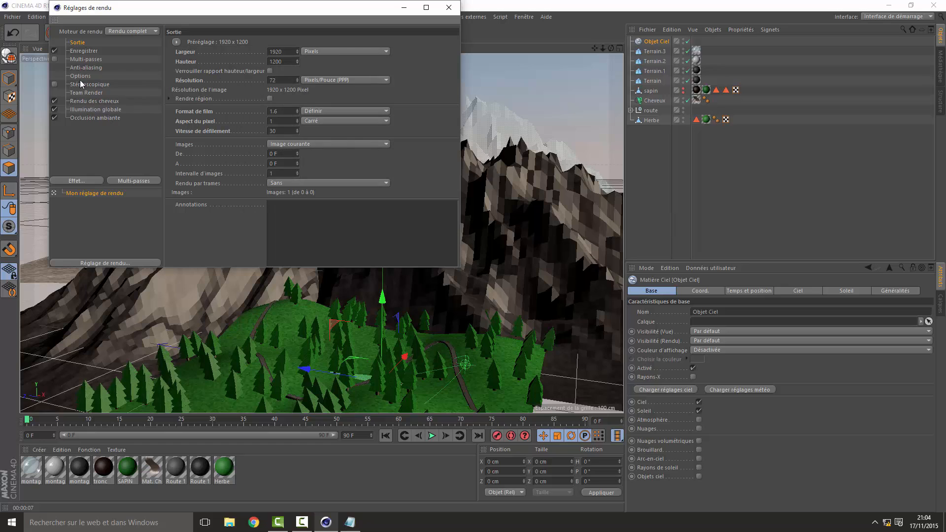
Step: Set the rendered image's save format to PNG and its file path to dsdsd on the desktop
click(86, 59)
click(86, 52)
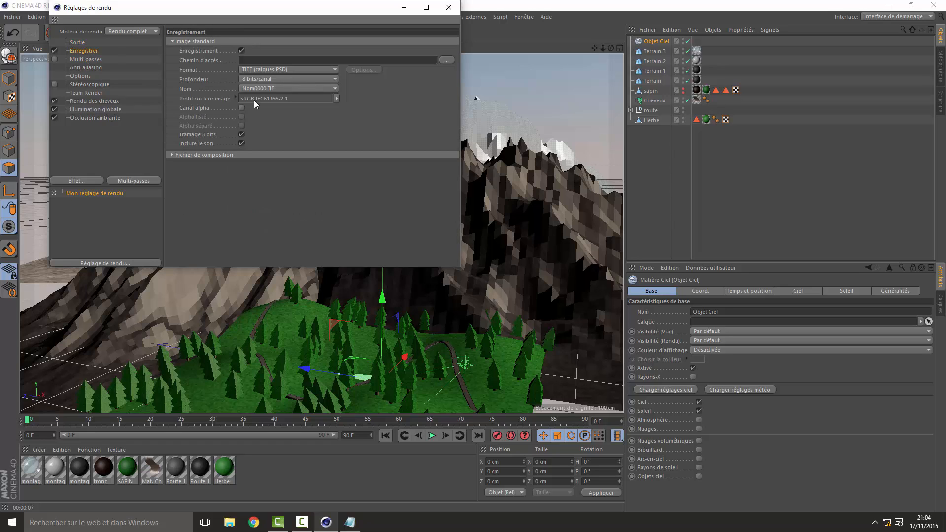
click(279, 70)
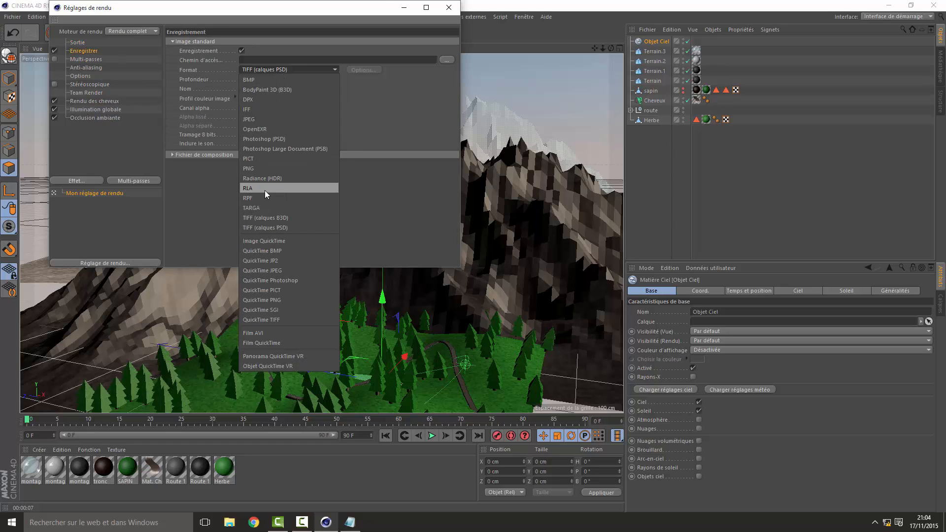
click(263, 168)
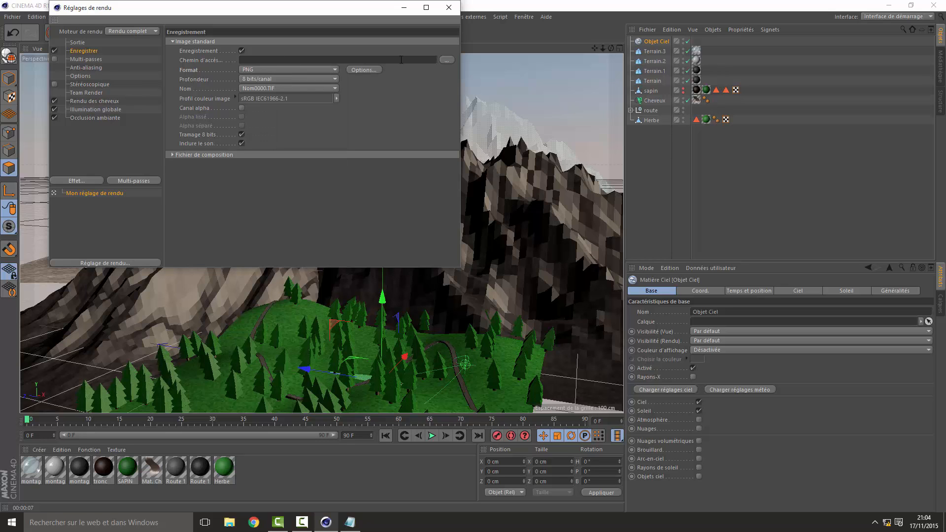
click(449, 61)
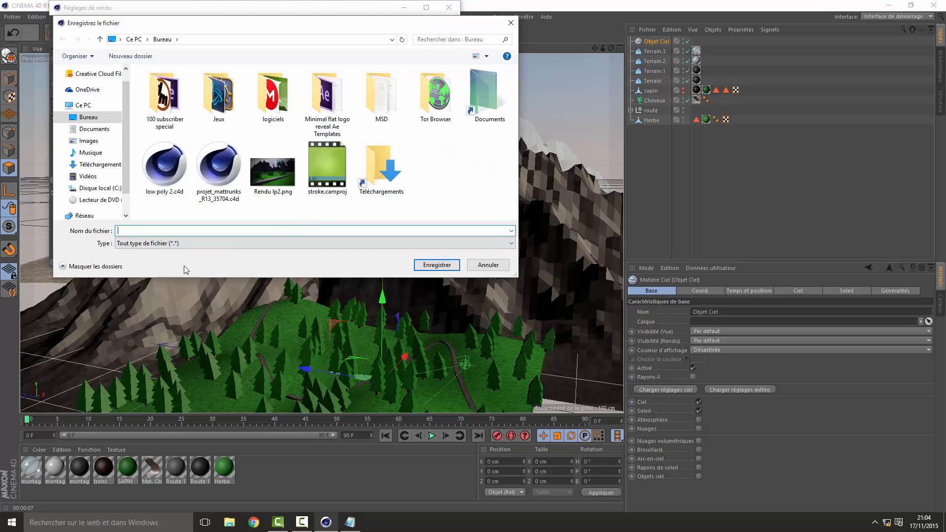
text(dsdsd)
click(436, 265)
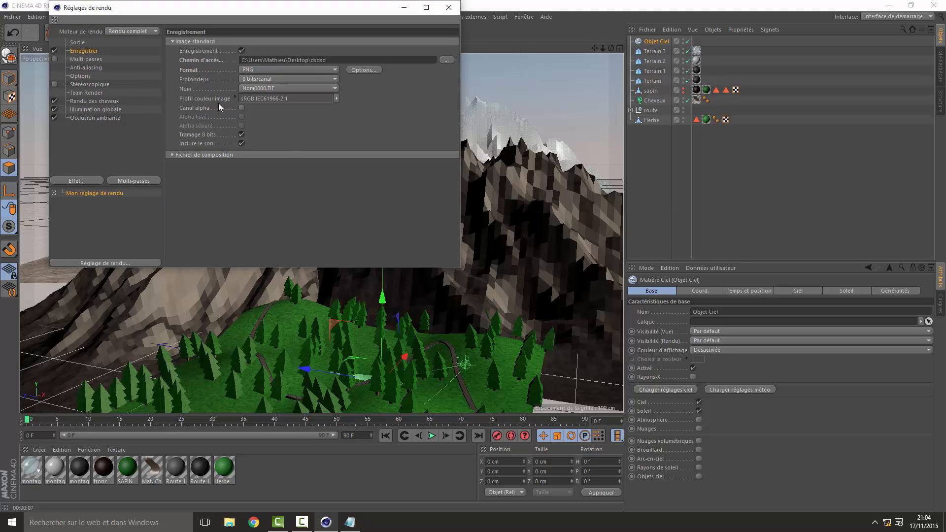
Step: Set the render's anti-aliasing to Au mieux with both the minimum and maximum levels at 16x16
click(91, 60)
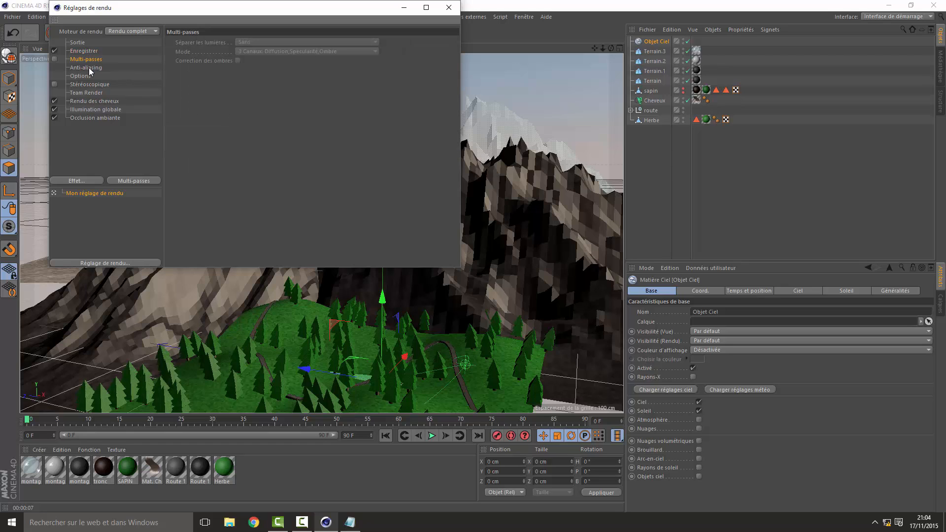
click(89, 67)
click(260, 43)
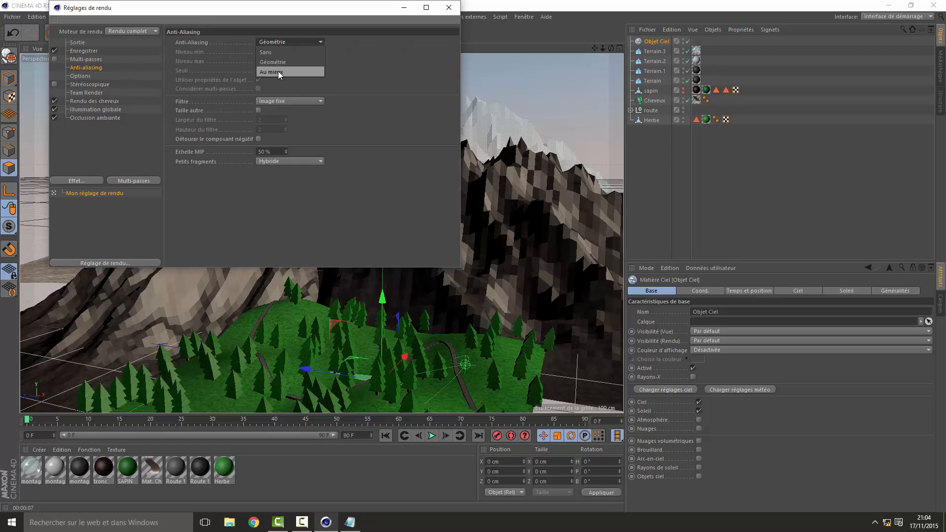
click(278, 71)
click(272, 51)
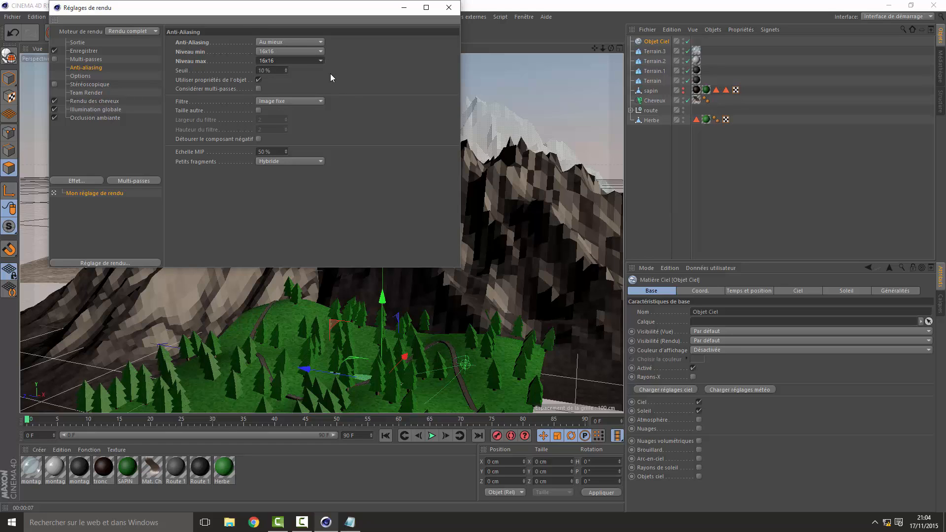
Step: Review the general options, stereoscopic, Team Render and hair rendering settings, and close the render settings
click(76, 76)
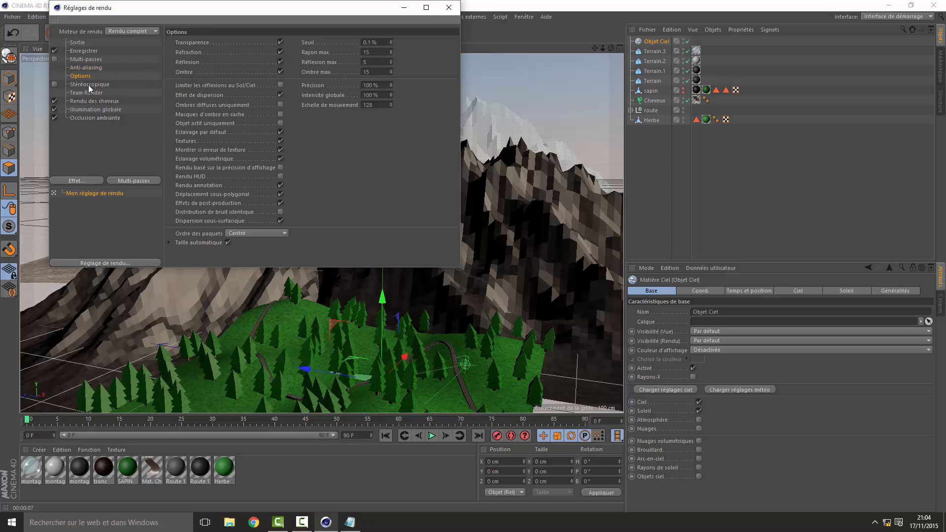
click(87, 85)
click(88, 93)
click(88, 101)
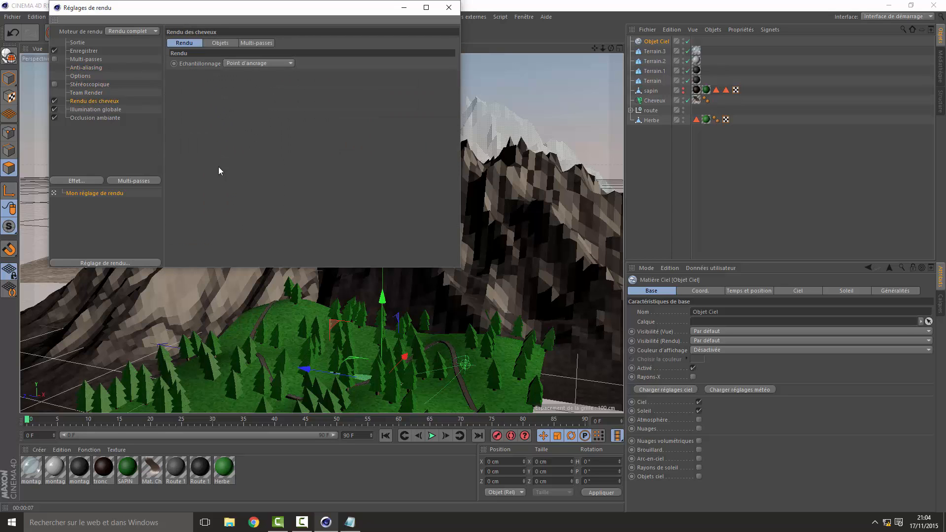
click(448, 7)
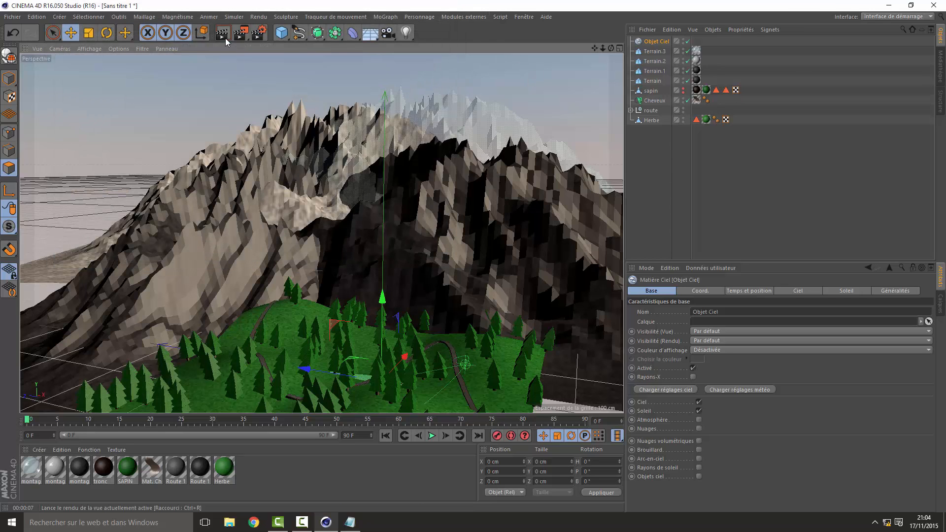
Step: Frame a close, ground-level perspective view among the fir trees facing the mountains and render that view
drag(604, 48, 589, 1)
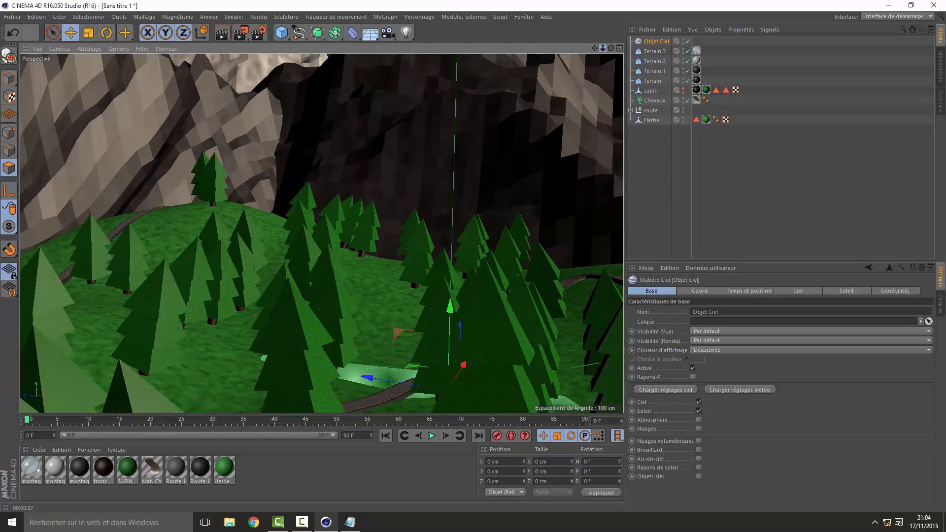
drag(602, 48, 488, 75)
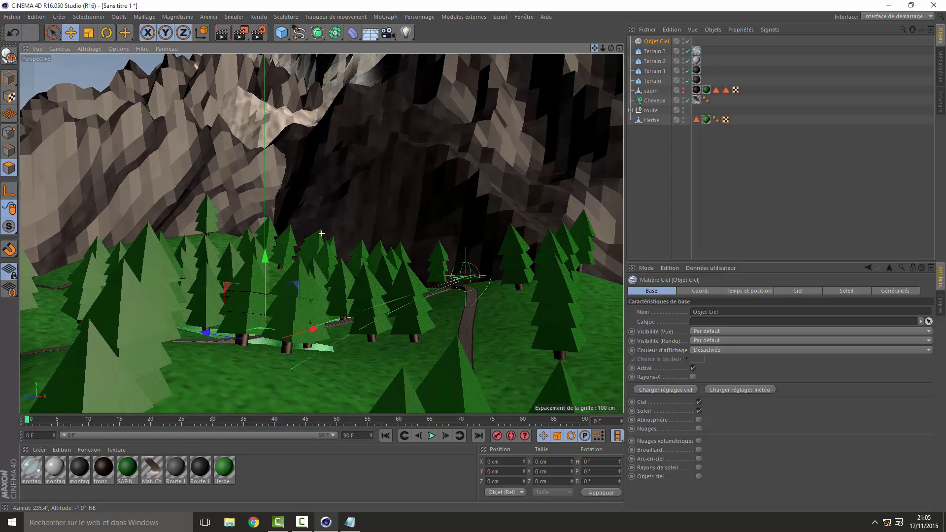
click(620, 48)
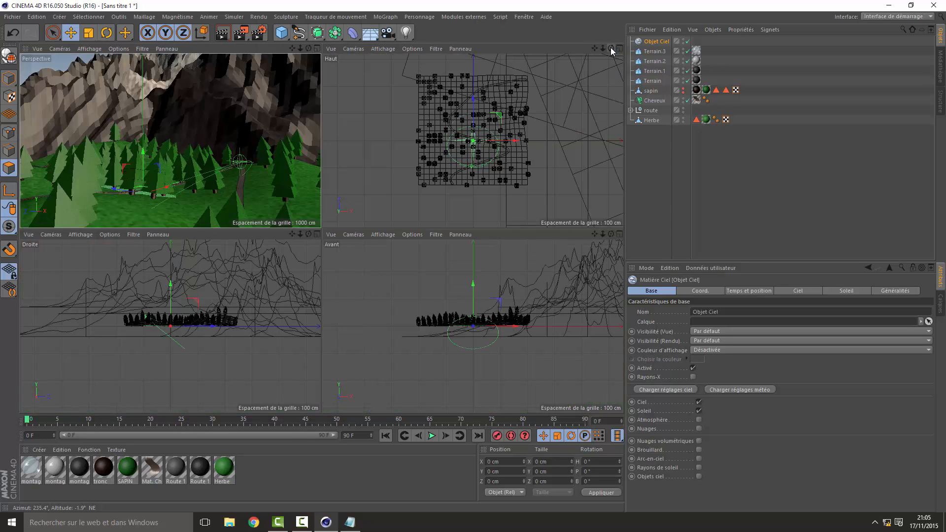
click(318, 48)
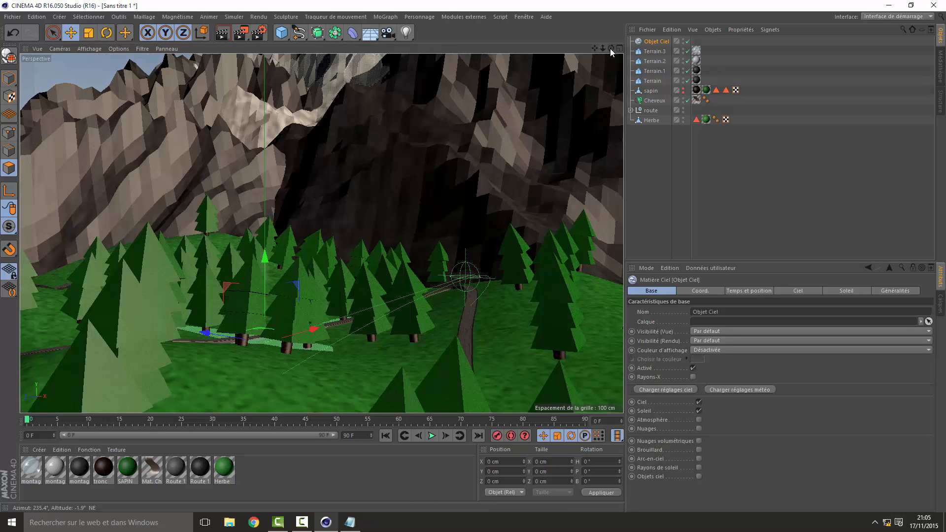
drag(612, 49, 598, 32)
click(225, 33)
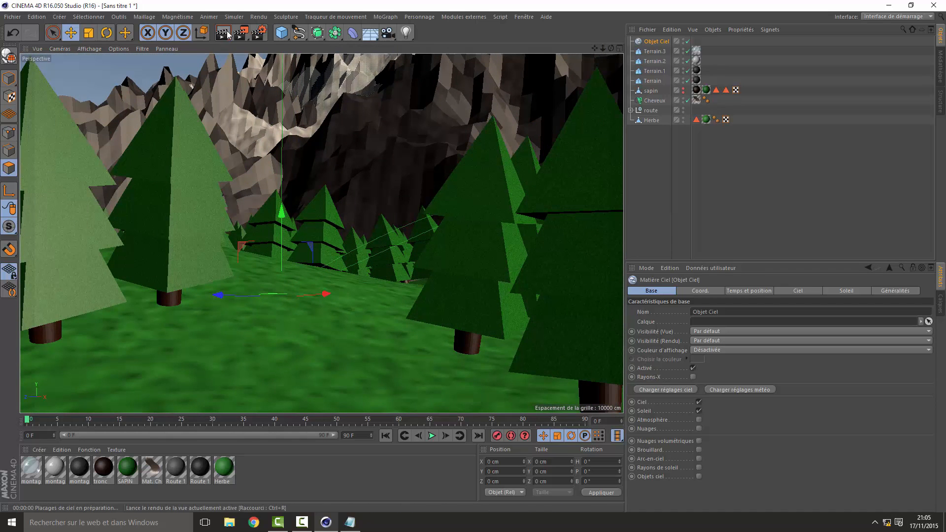